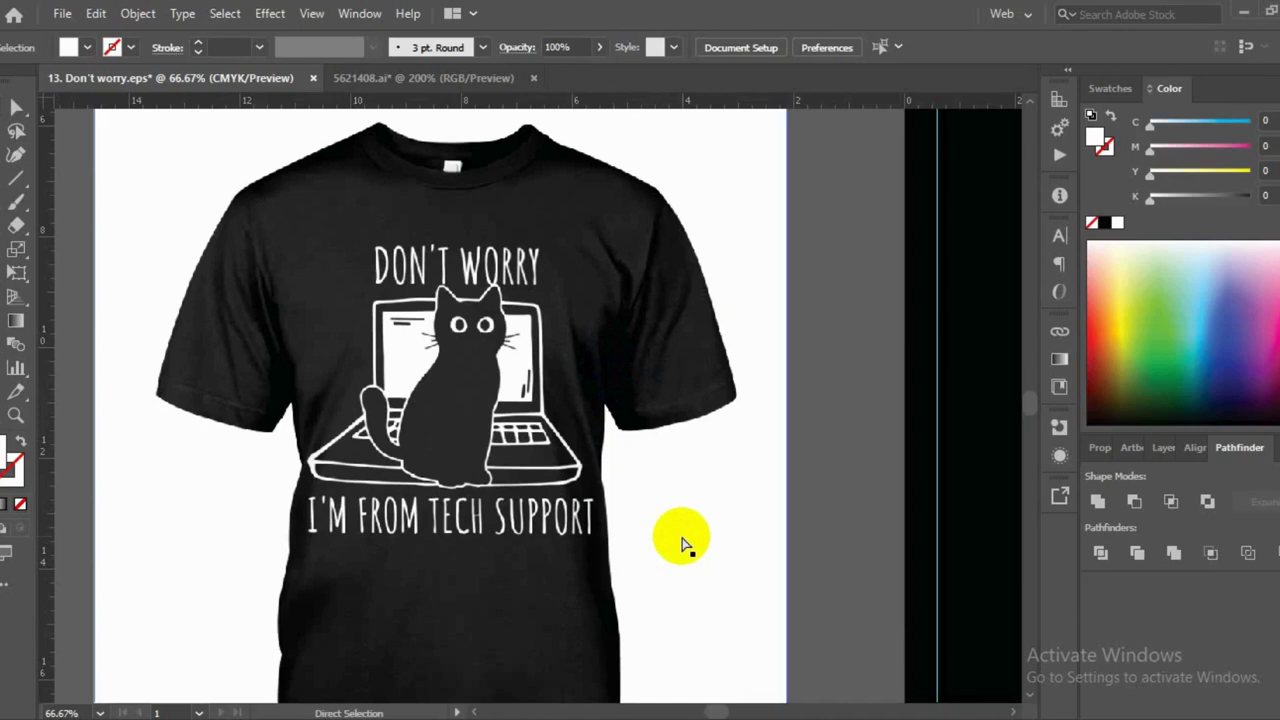
# Select and then deselect the T-shirt mockup, and zoom out to view both artboards
pyautogui.click(698, 532)
pyautogui.press('a')
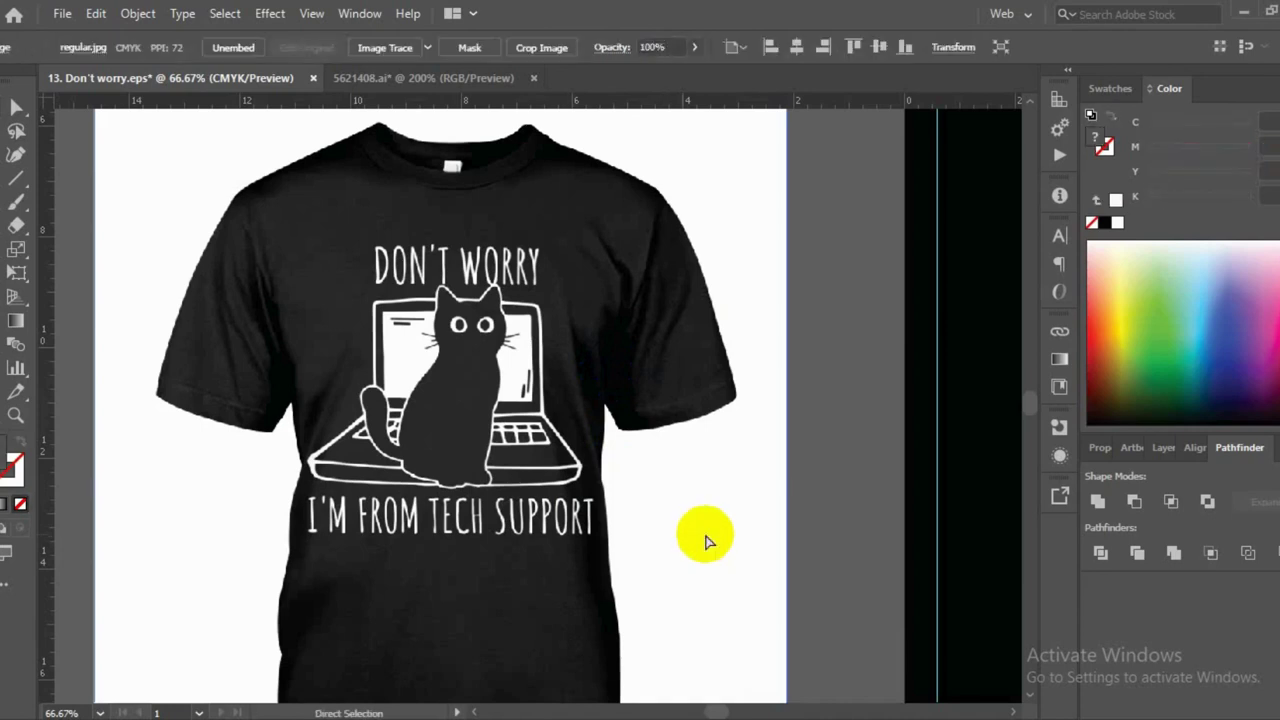
pyautogui.press('v')
pyautogui.hotkey('ctrl', 'shift', 'a')
pyautogui.scroll(-2, 703, 530)
pyautogui.scroll(-2, 703, 530)
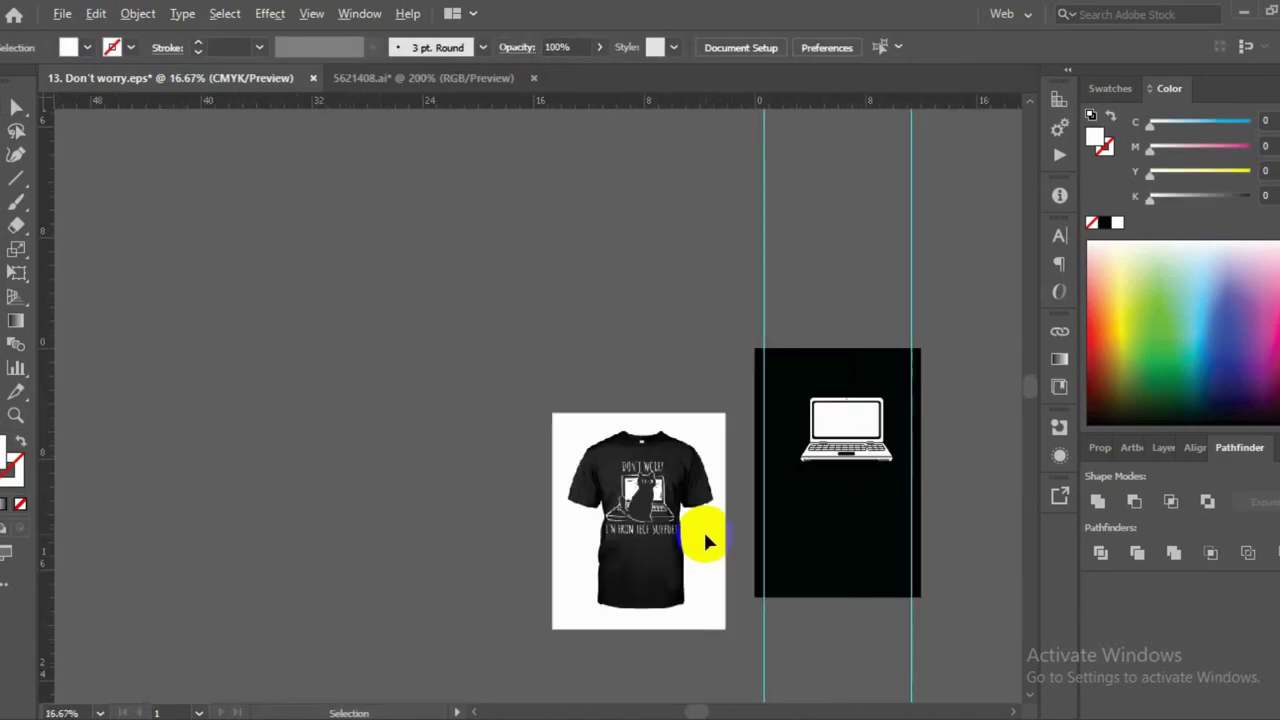
pyautogui.scroll(-2, 703, 530)
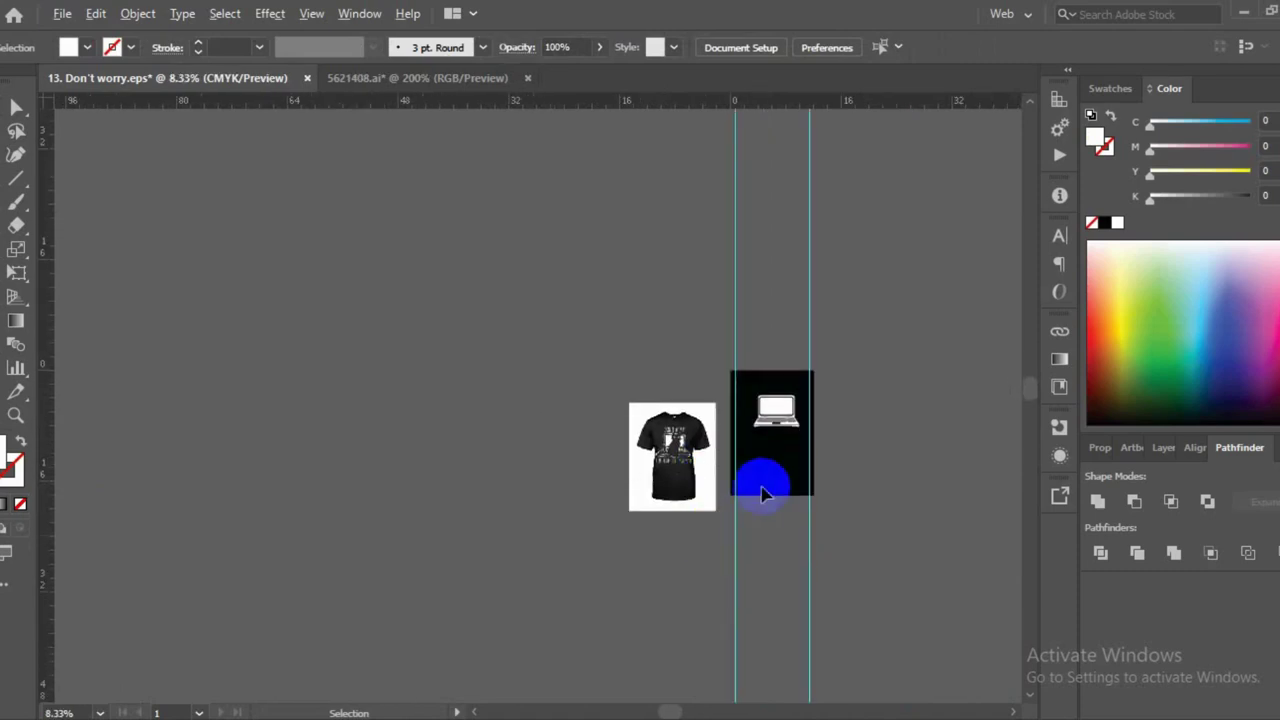
pyautogui.scroll(3, 757, 471)
pyautogui.scroll(2, 430, 440)
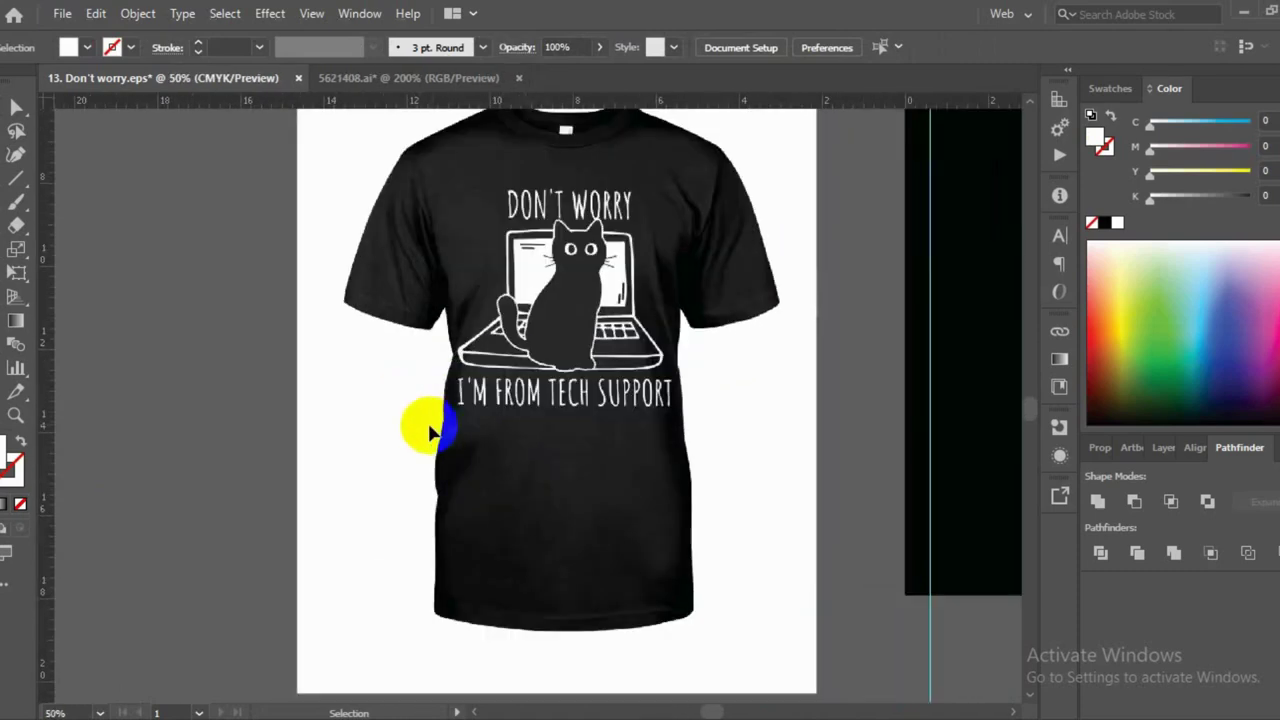
pyautogui.scroll(2, 577, 389)
pyautogui.scroll(2, 574, 385)
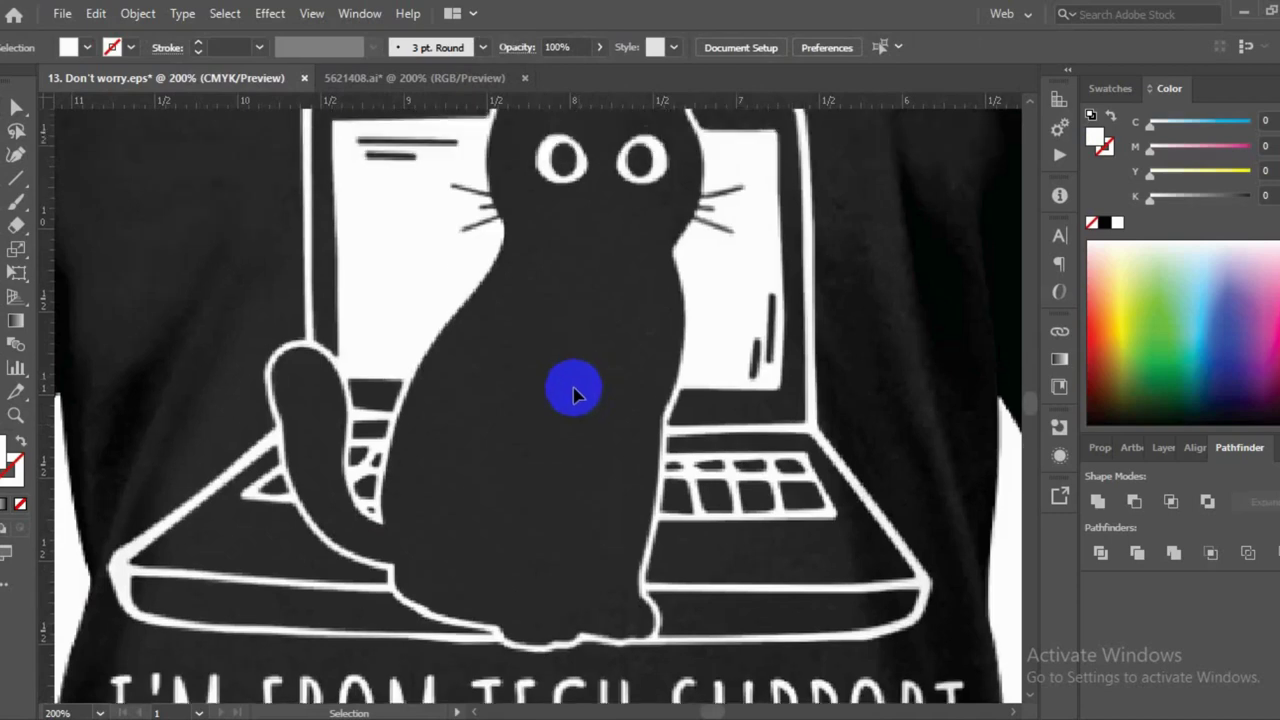
pyautogui.scroll(-1, 449, 462)
# Start a Pen path at the tail's base, curving it up the tail's outer edge
pyautogui.press('p')
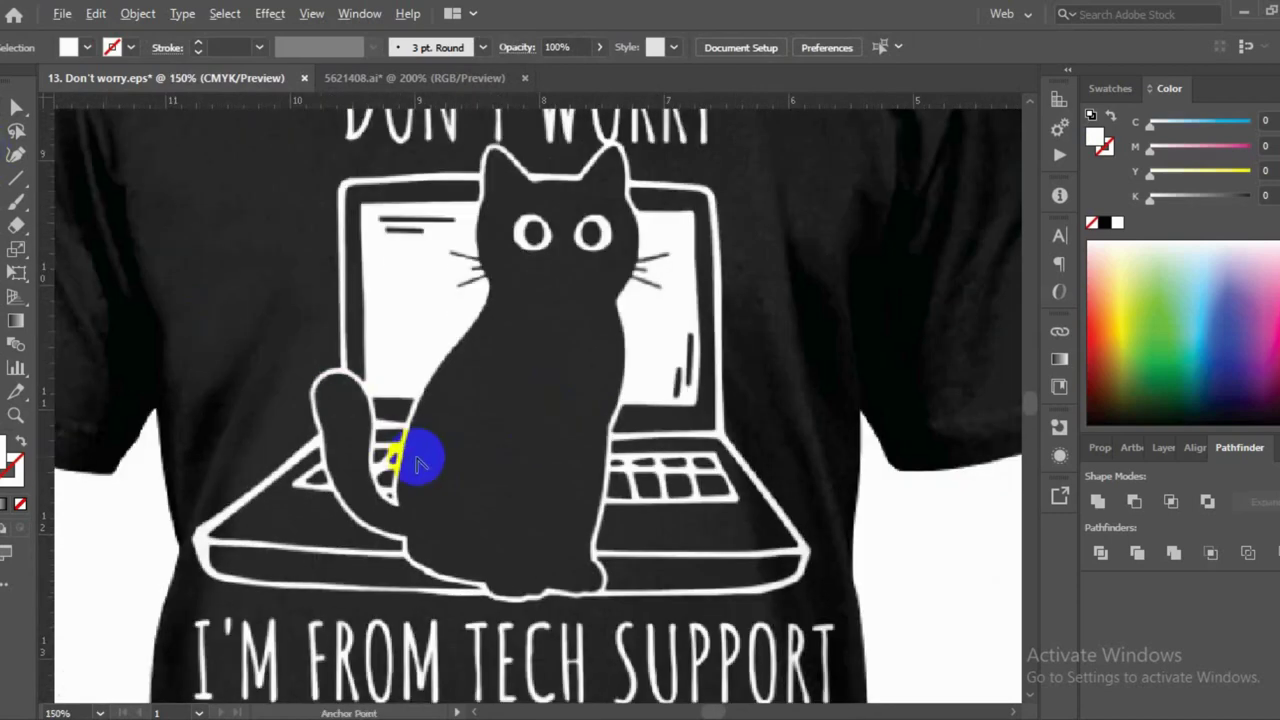
pyautogui.scroll(2, 419, 465)
pyautogui.click(393, 567)
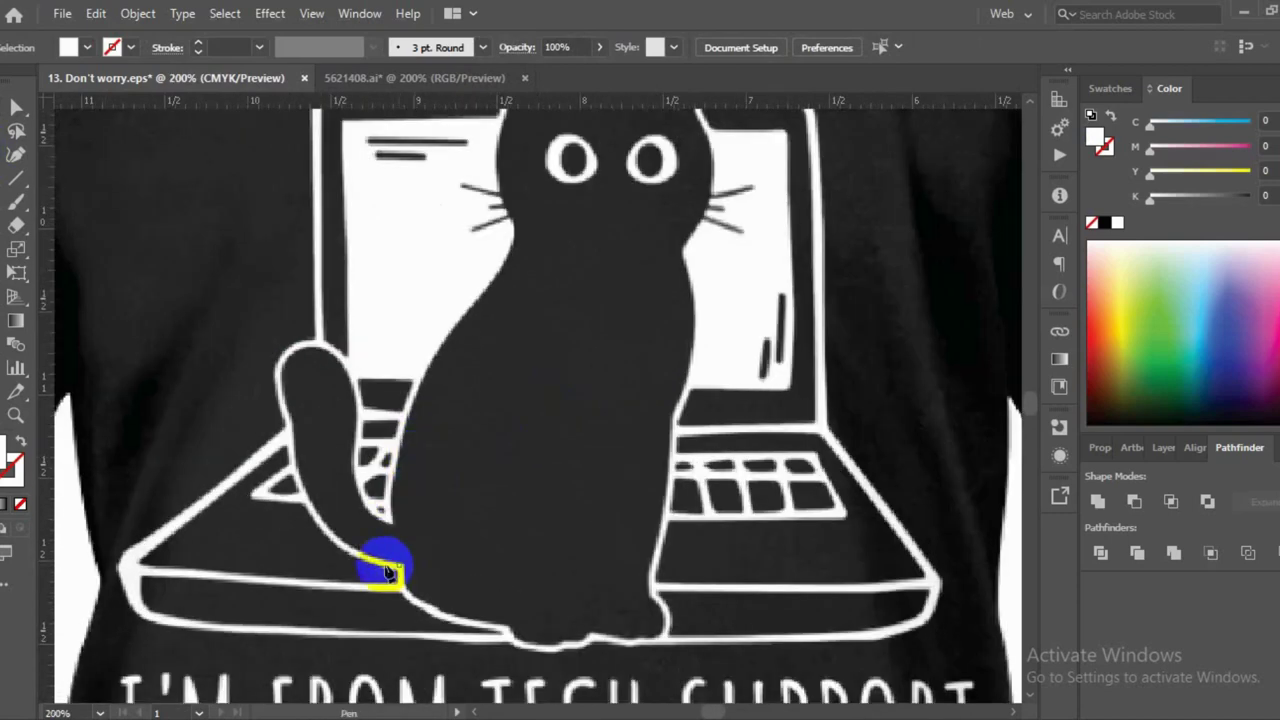
pyautogui.click(311, 509)
pyautogui.moveTo(307, 506); pyautogui.dragTo(291, 437)
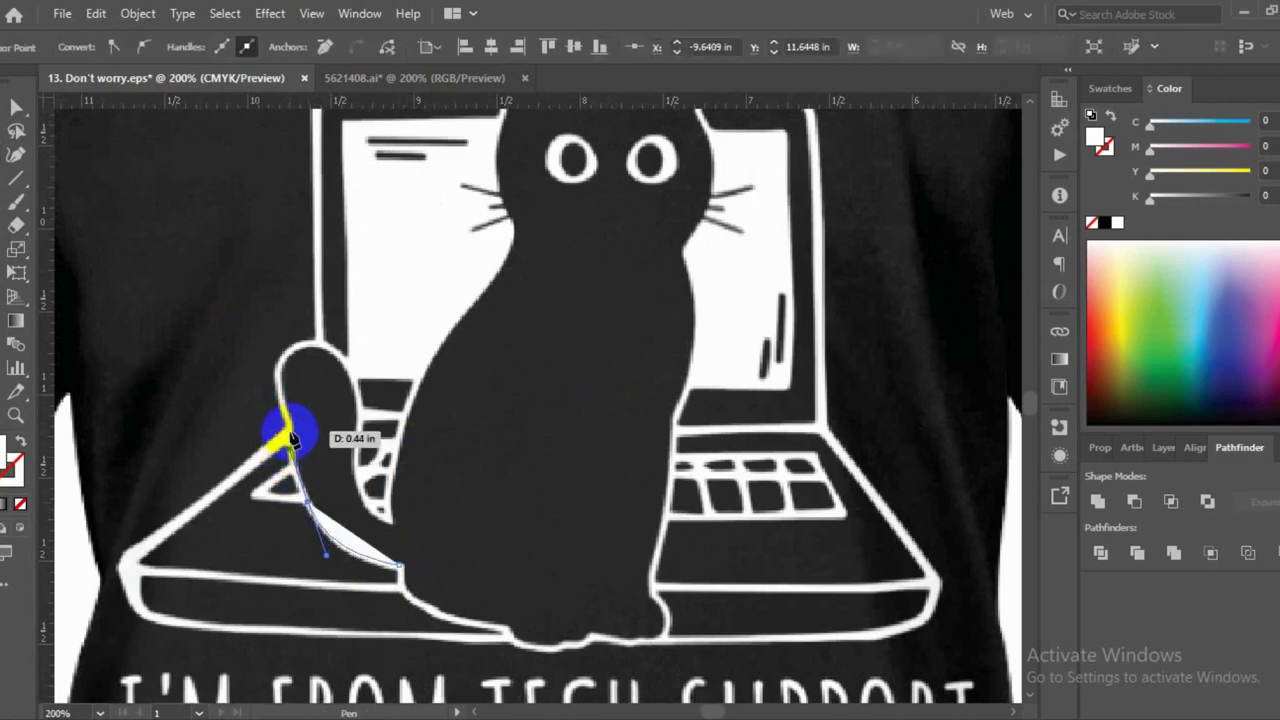
pyautogui.moveTo(287, 415); pyautogui.dragTo(282, 385)
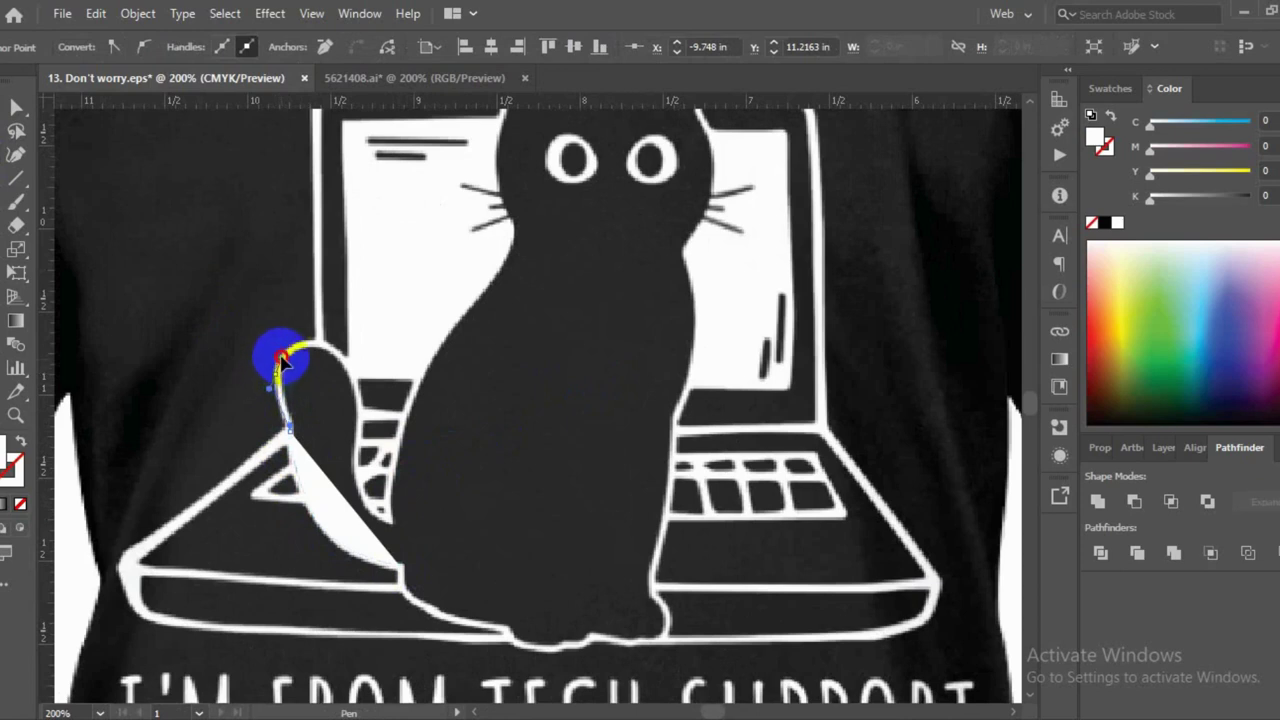
# Curve the path around the tail tip and make it a white outline with no fill
pyautogui.click(363, 374)
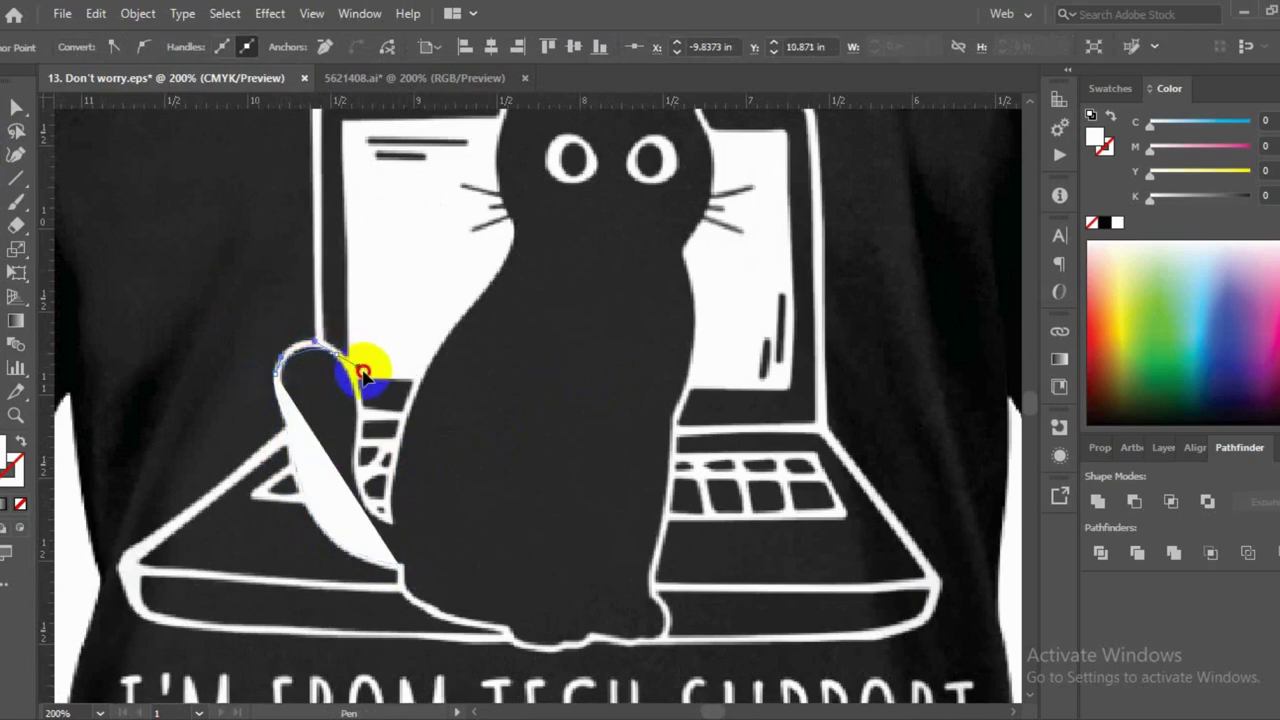
pyautogui.moveTo(368, 383); pyautogui.dragTo(334, 343)
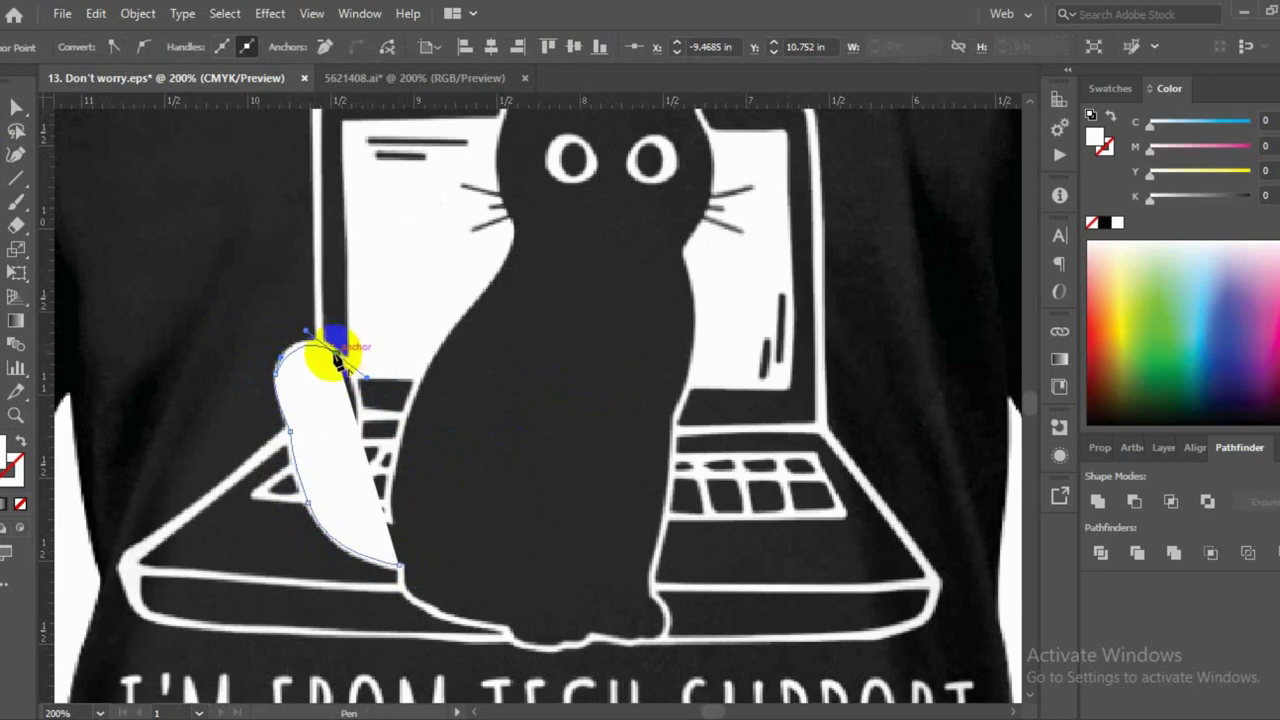
pyautogui.moveTo(363, 433)
pyautogui.mouseDown()
pyautogui.moveTo(337, 405)
pyautogui.moveTo(328, 567)
pyautogui.mouseUp()
pyautogui.scroll(3, 370, 436)
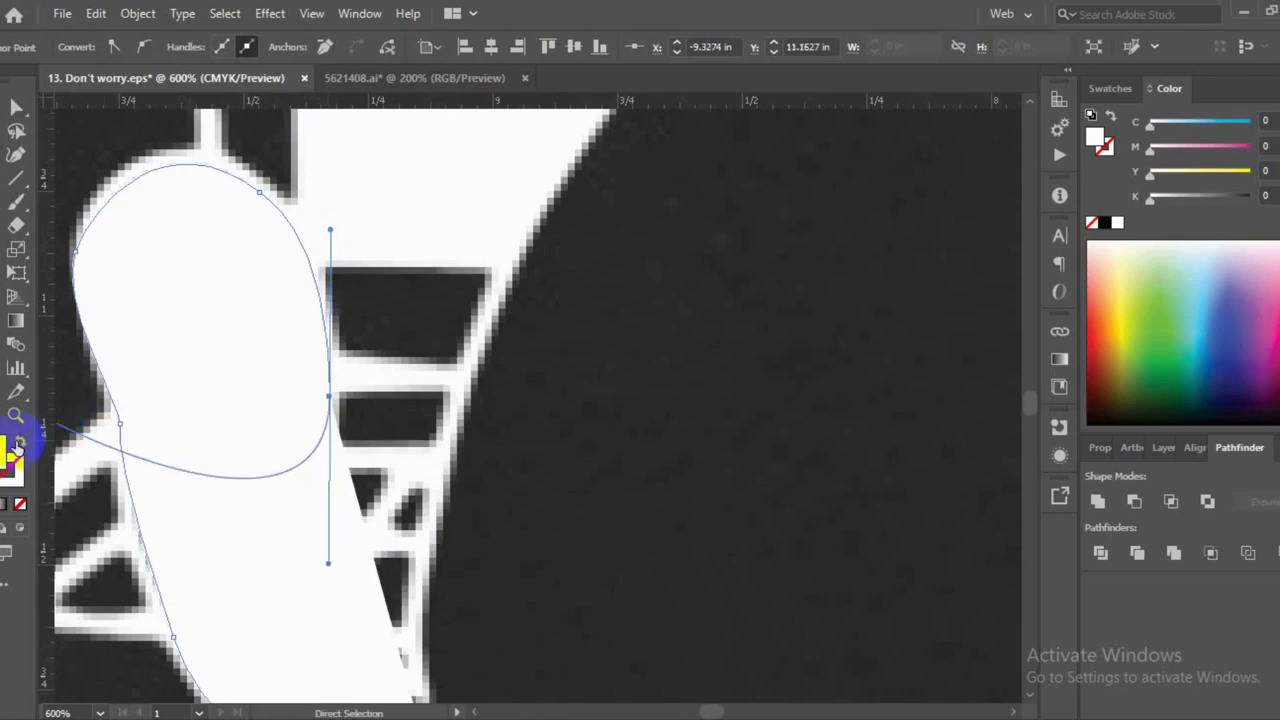
pyautogui.click(18, 442)
# Continue the Pen path from its last anchor down the tail's inner edge
pyautogui.press('p')
pyautogui.click(329, 397)
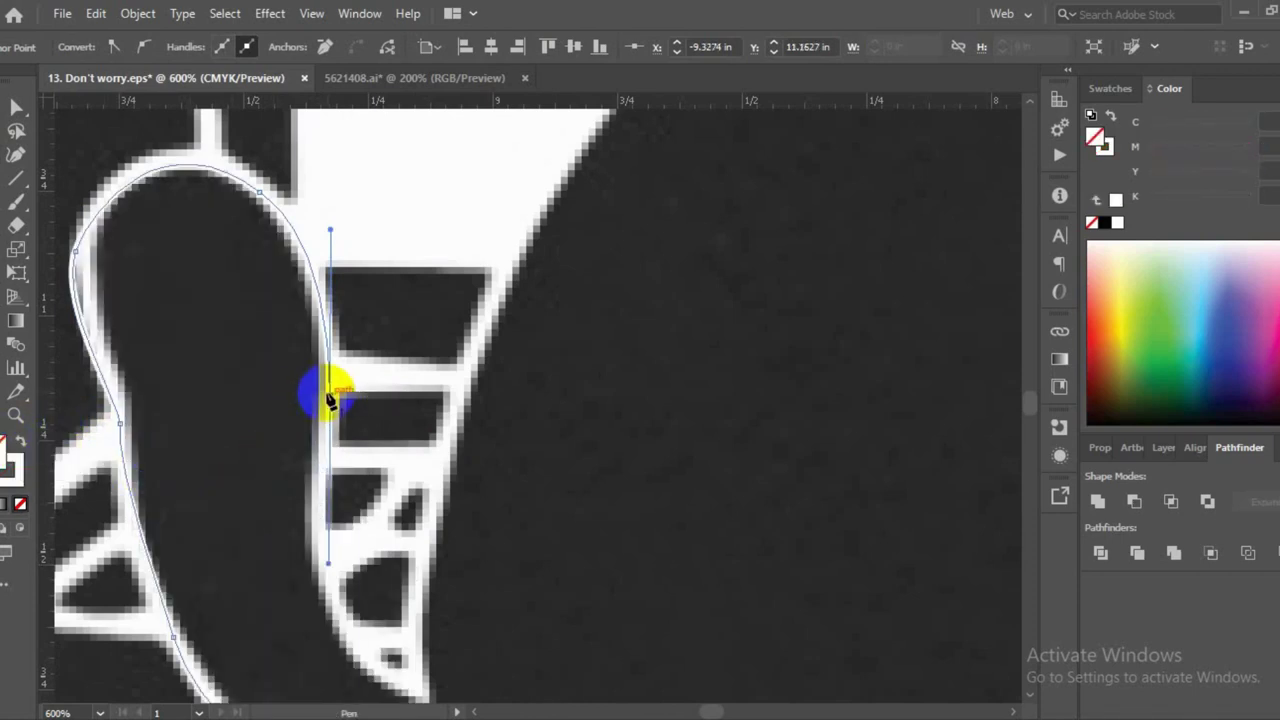
pyautogui.scroll(-3, 320, 405)
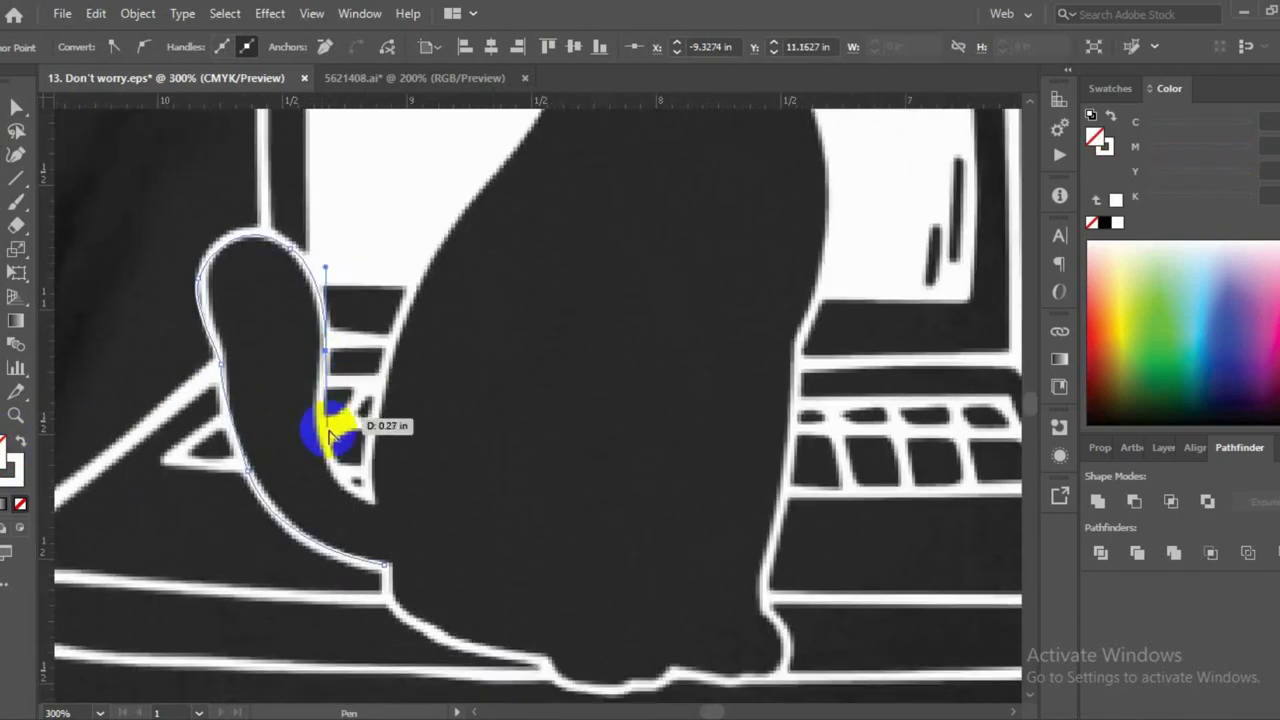
pyautogui.scroll(3, 326, 423)
pyautogui.moveTo(328, 398); pyautogui.dragTo(310, 452)
pyautogui.click(322, 500)
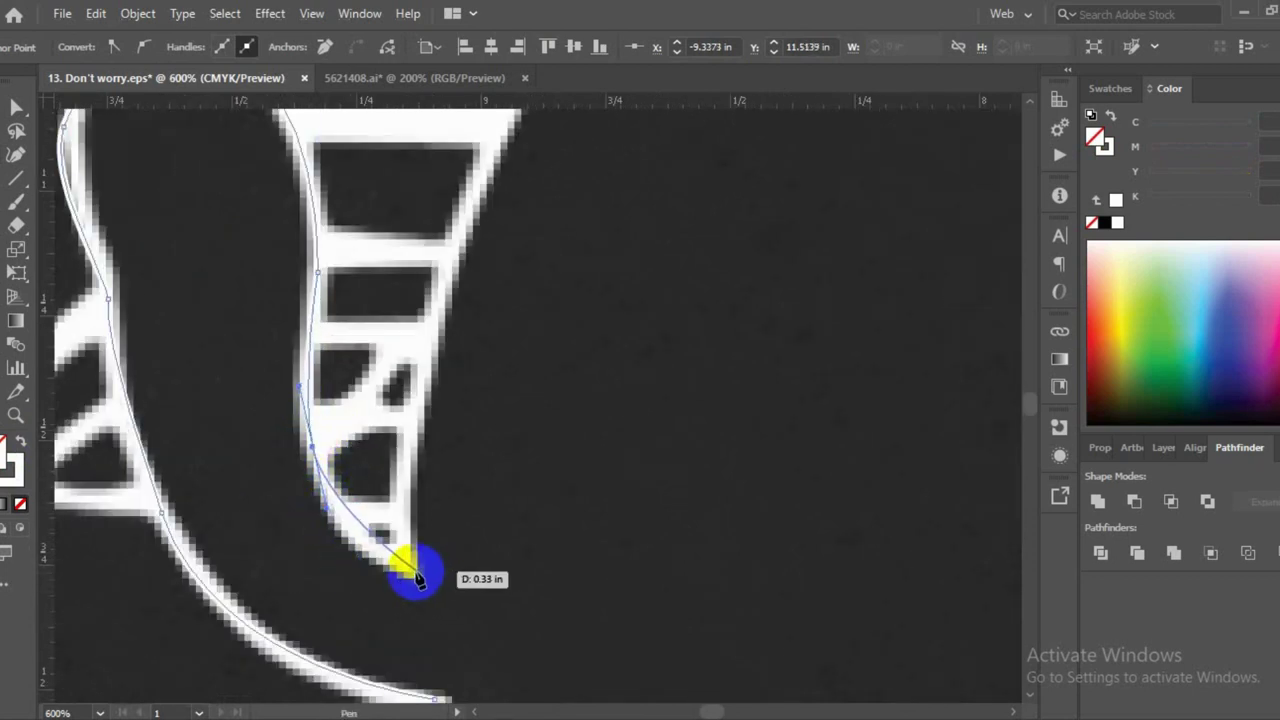
pyautogui.moveTo(327, 512); pyautogui.dragTo(446, 583)
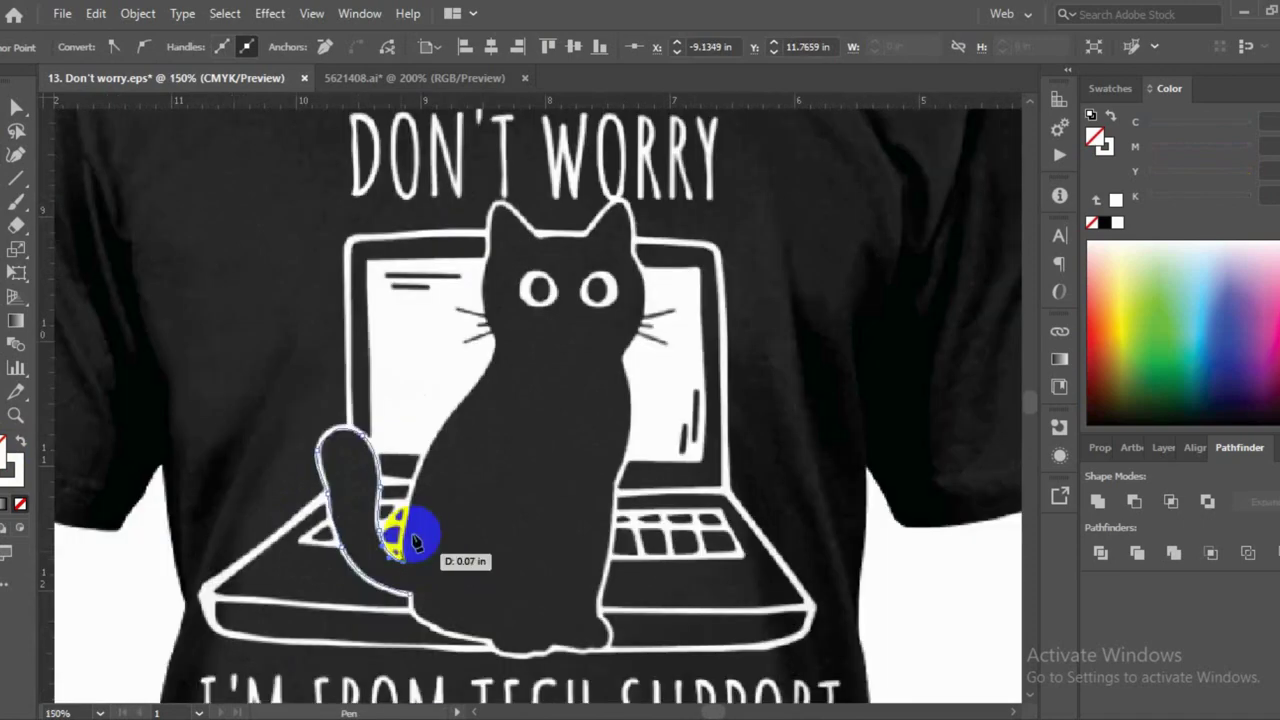
pyautogui.scroll(2, 443, 509)
# Curve the path up the cat's back, placing an anchor by the whiskers toward the left ear
pyautogui.moveTo(415, 540)
pyautogui.mouseDown()
pyautogui.moveTo(403, 425)
pyautogui.moveTo(472, 300)
pyautogui.mouseUp()
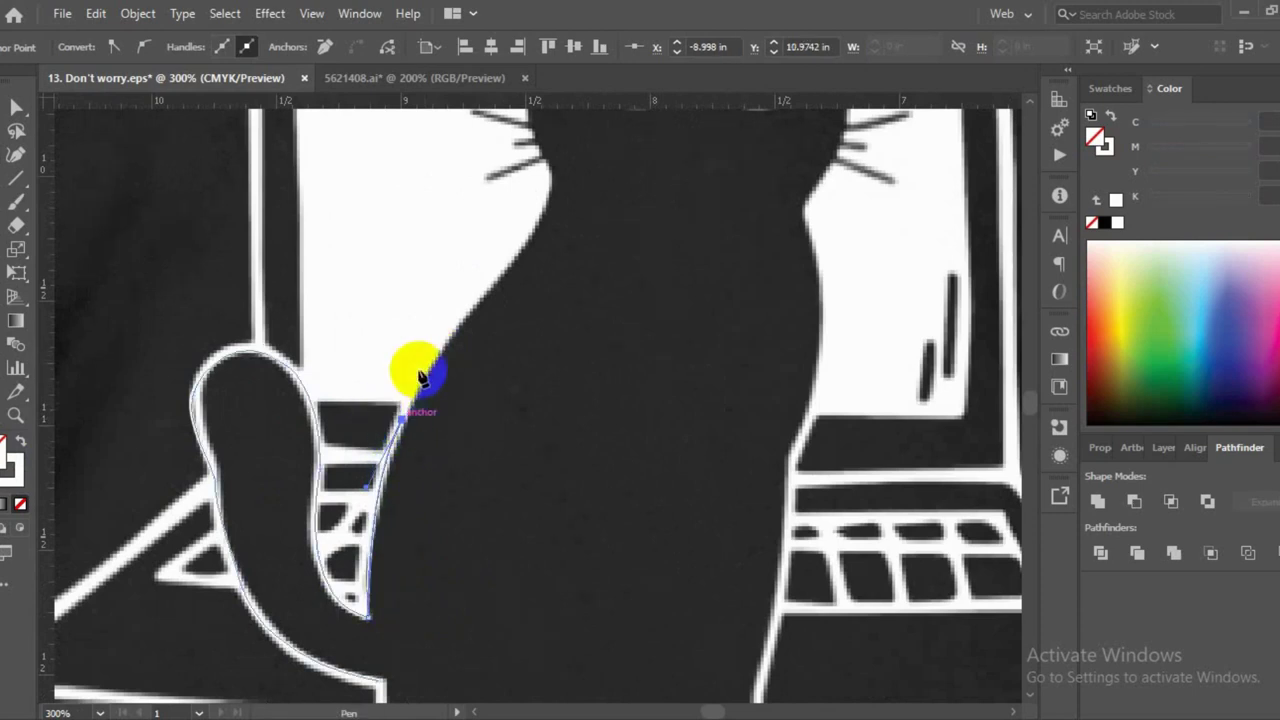
pyautogui.scroll(2, 472, 300)
pyautogui.moveTo(472, 300); pyautogui.dragTo(481, 330)
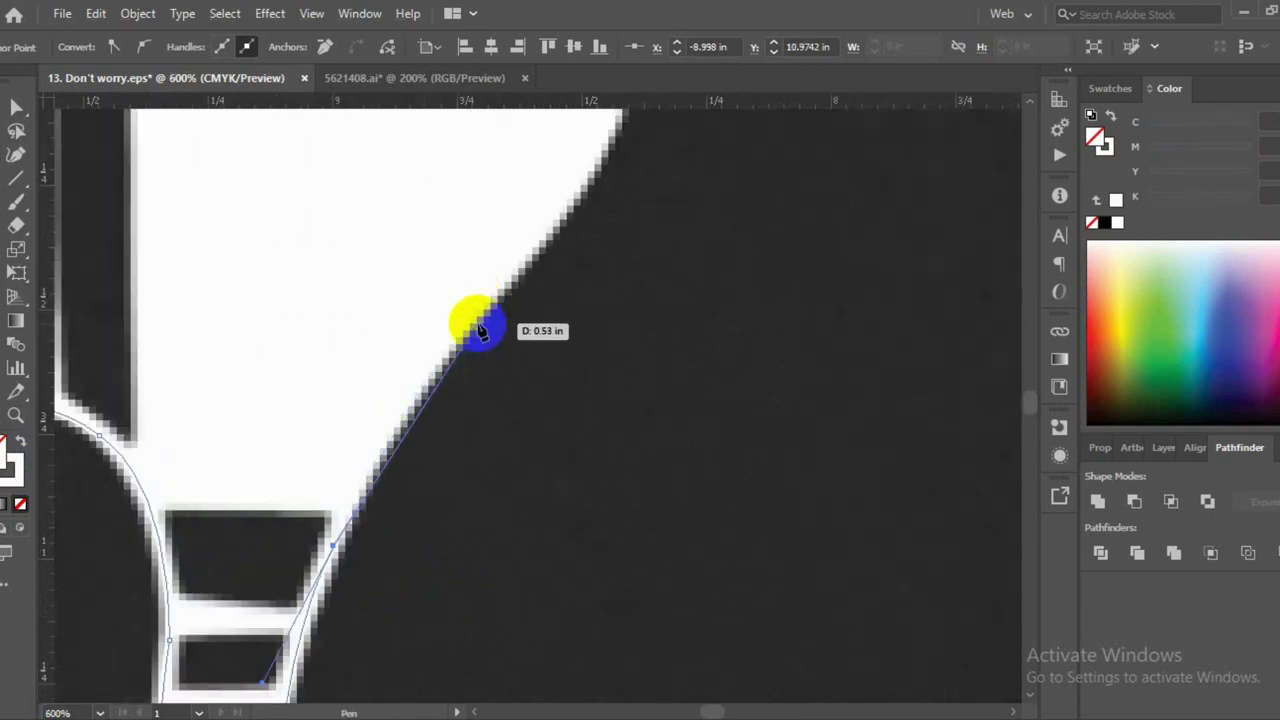
pyautogui.scroll(-3, 481, 330)
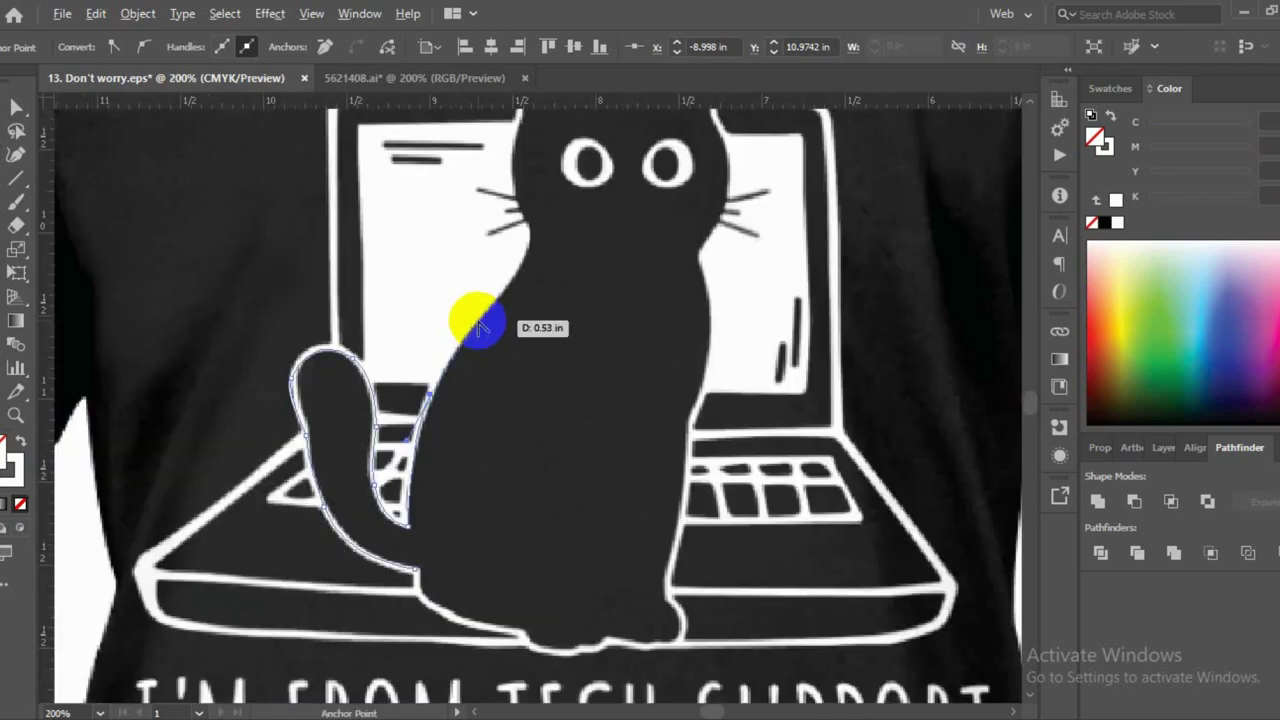
pyautogui.scroll(1, 481, 330)
pyautogui.moveTo(481, 325); pyautogui.dragTo(484, 320)
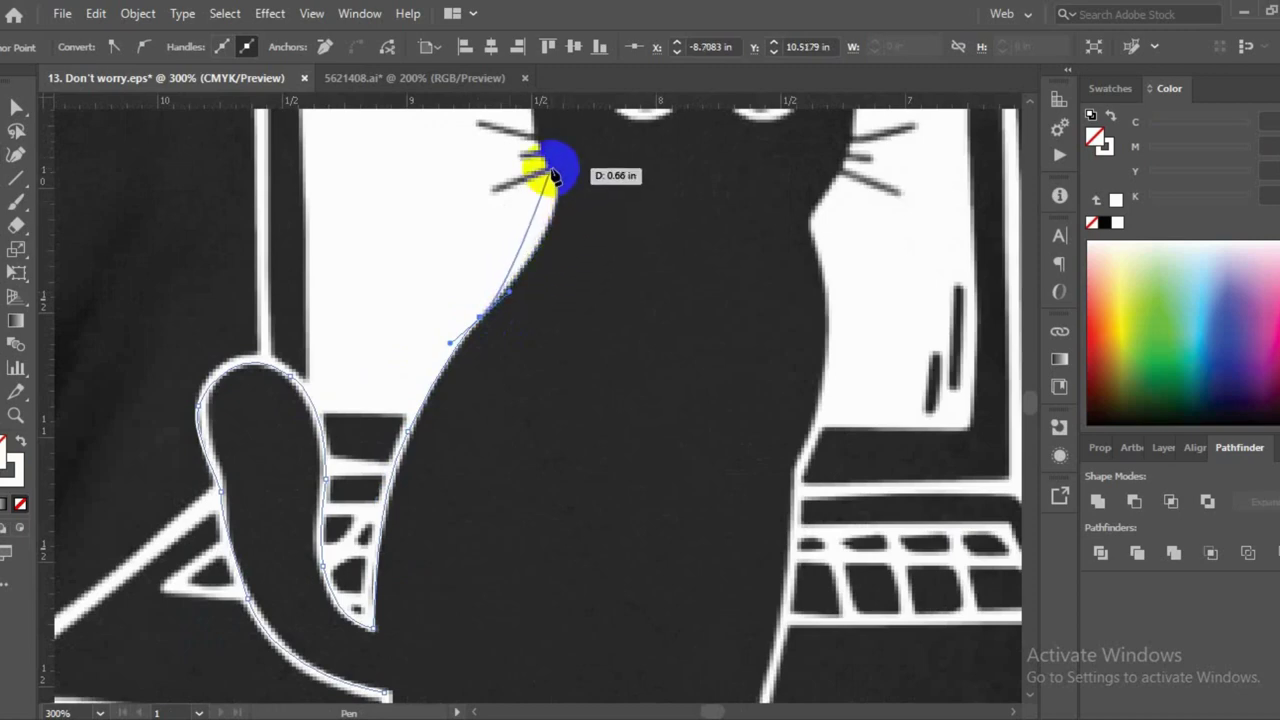
pyautogui.scroll(3, 531, 133)
pyautogui.scroll(1, 527, 357)
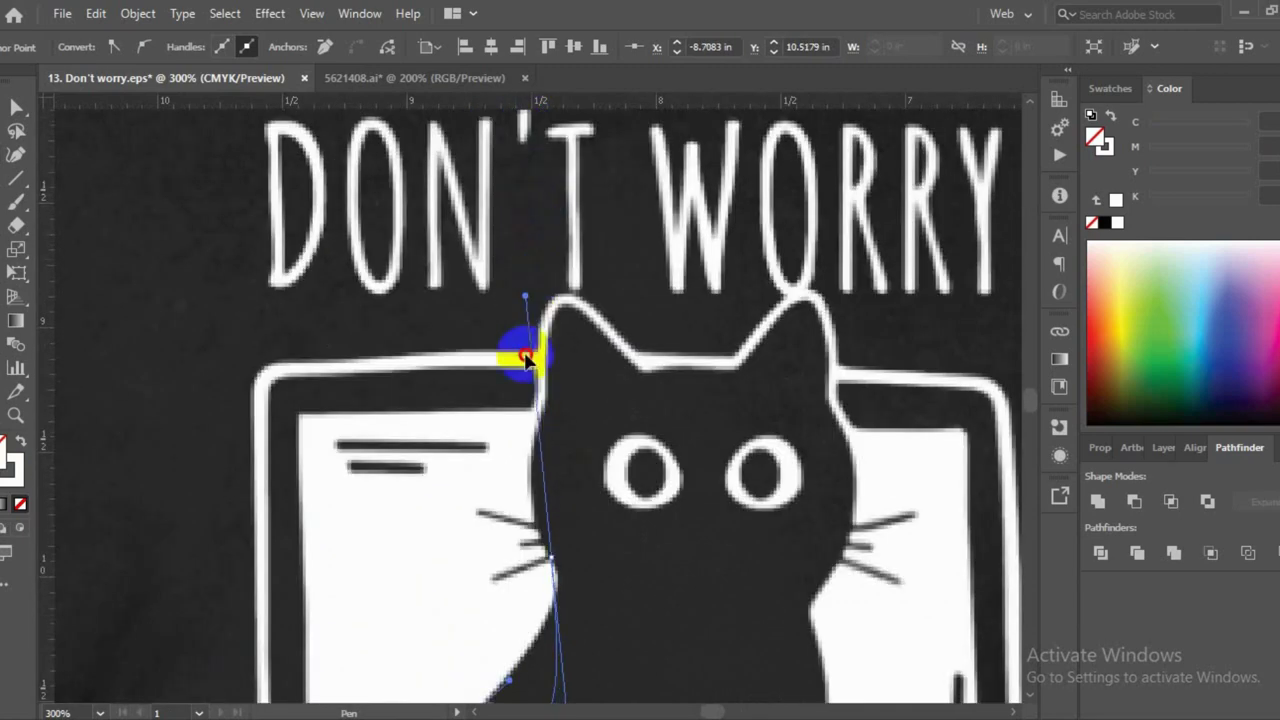
pyautogui.moveTo(525, 357); pyautogui.dragTo(533, 485)
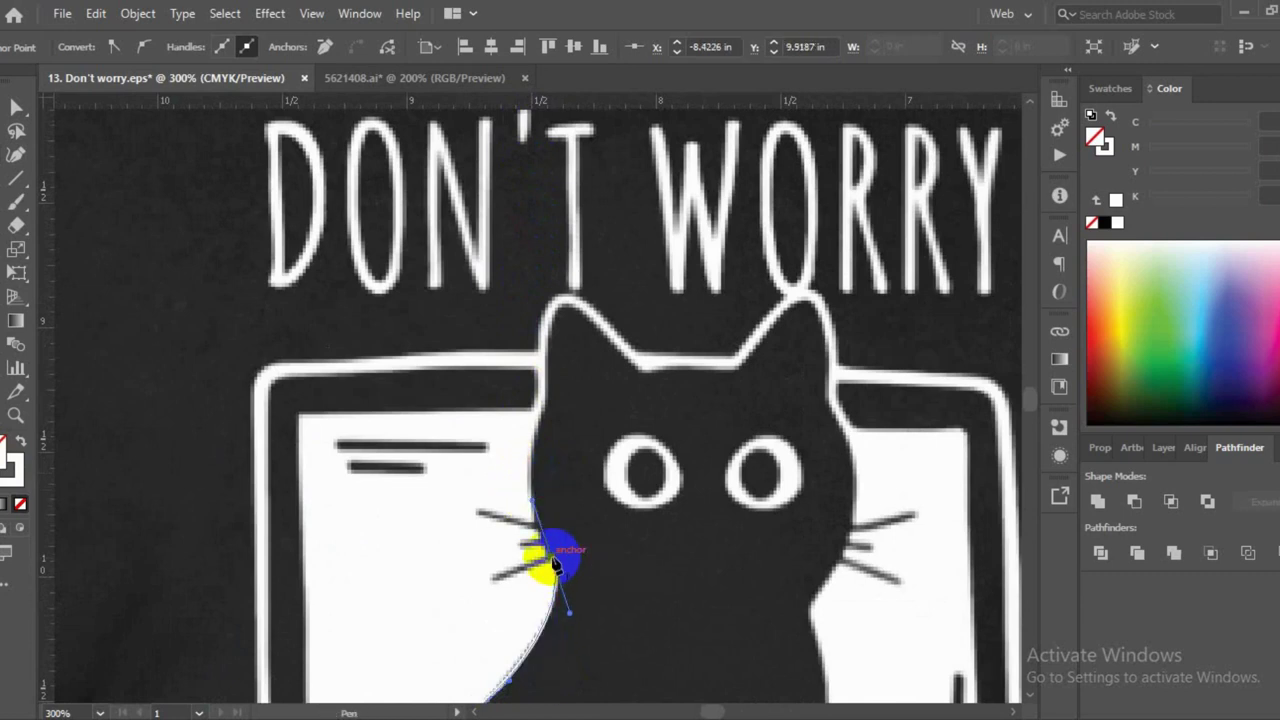
pyautogui.moveTo(556, 567)
pyautogui.mouseDown()
pyautogui.moveTo(549, 523)
pyautogui.moveTo(510, 458)
pyautogui.moveTo(523, 355)
pyautogui.moveTo(508, 343)
pyautogui.moveTo(578, 188)
pyautogui.mouseUp()
pyautogui.scroll(3, 543, 526)
pyautogui.scroll(2, 510, 345)
pyautogui.scroll(2, 531, 357)
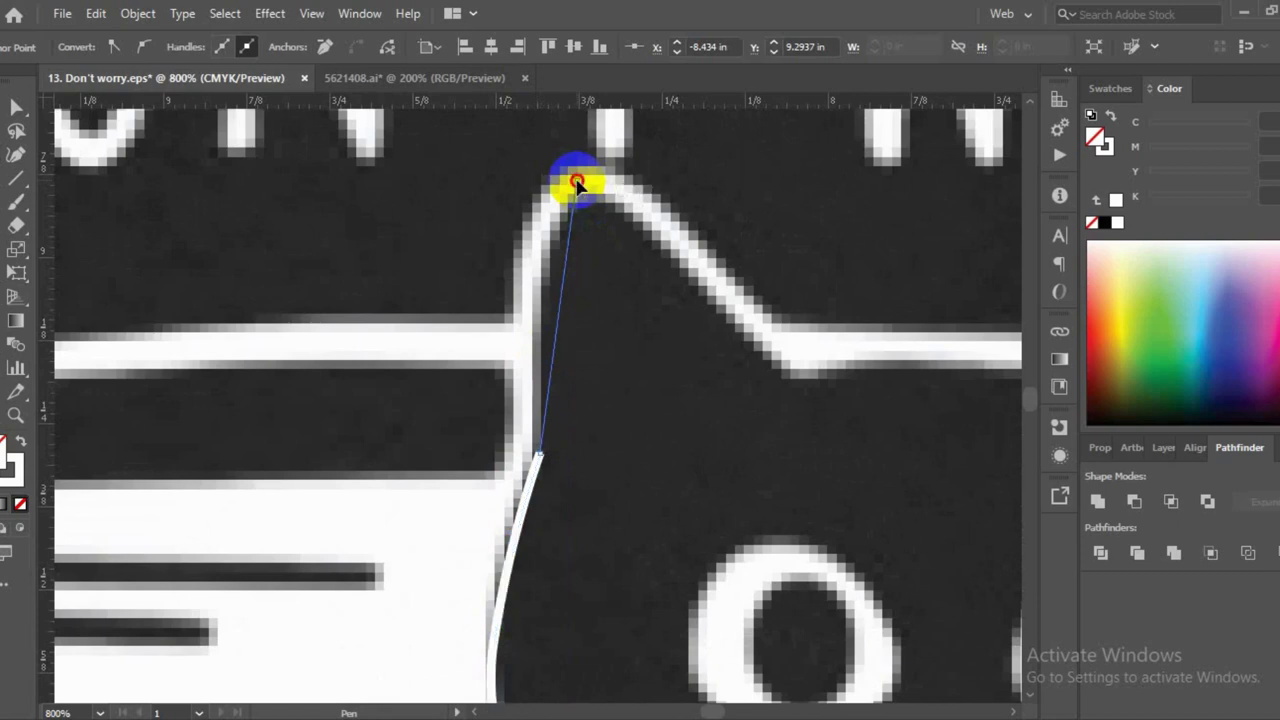
# Add anchors over the left ear tip and a sharp corner where the ear meets the head
pyautogui.moveTo(577, 183); pyautogui.dragTo(650, 137)
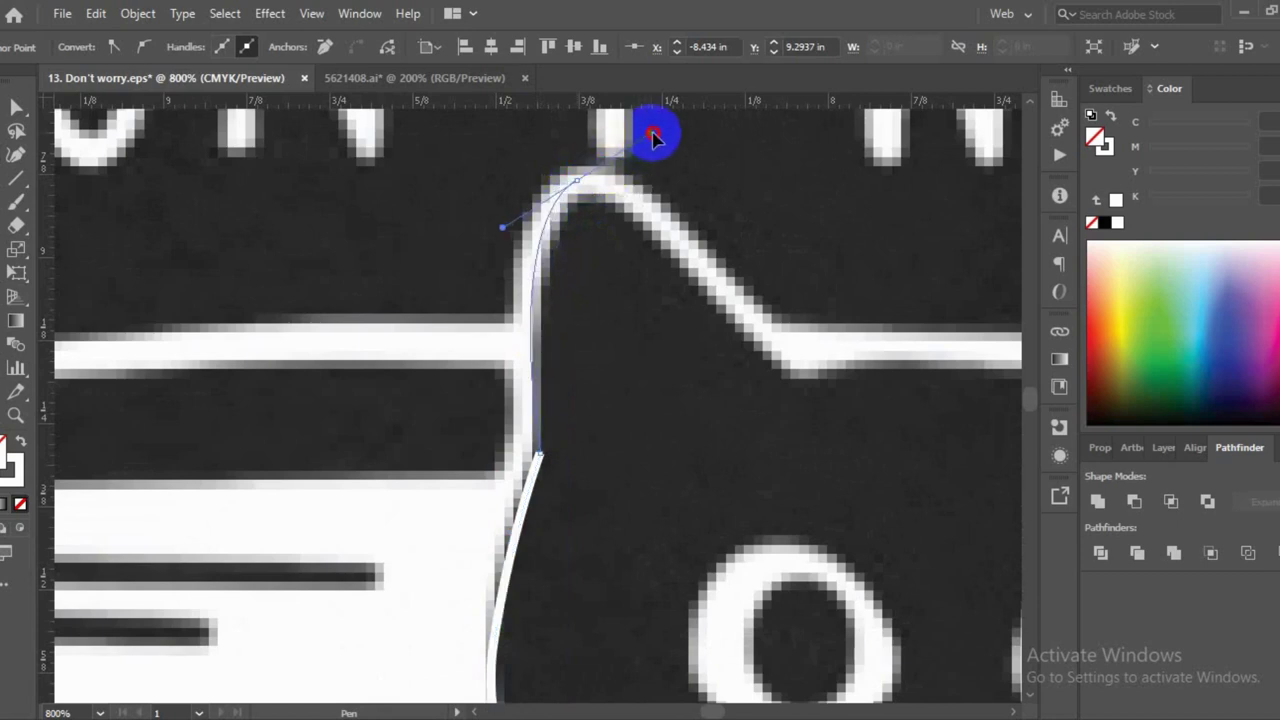
pyautogui.moveTo(578, 181); pyautogui.dragTo(580, 182)
pyautogui.moveTo(762, 327); pyautogui.dragTo(846, 448)
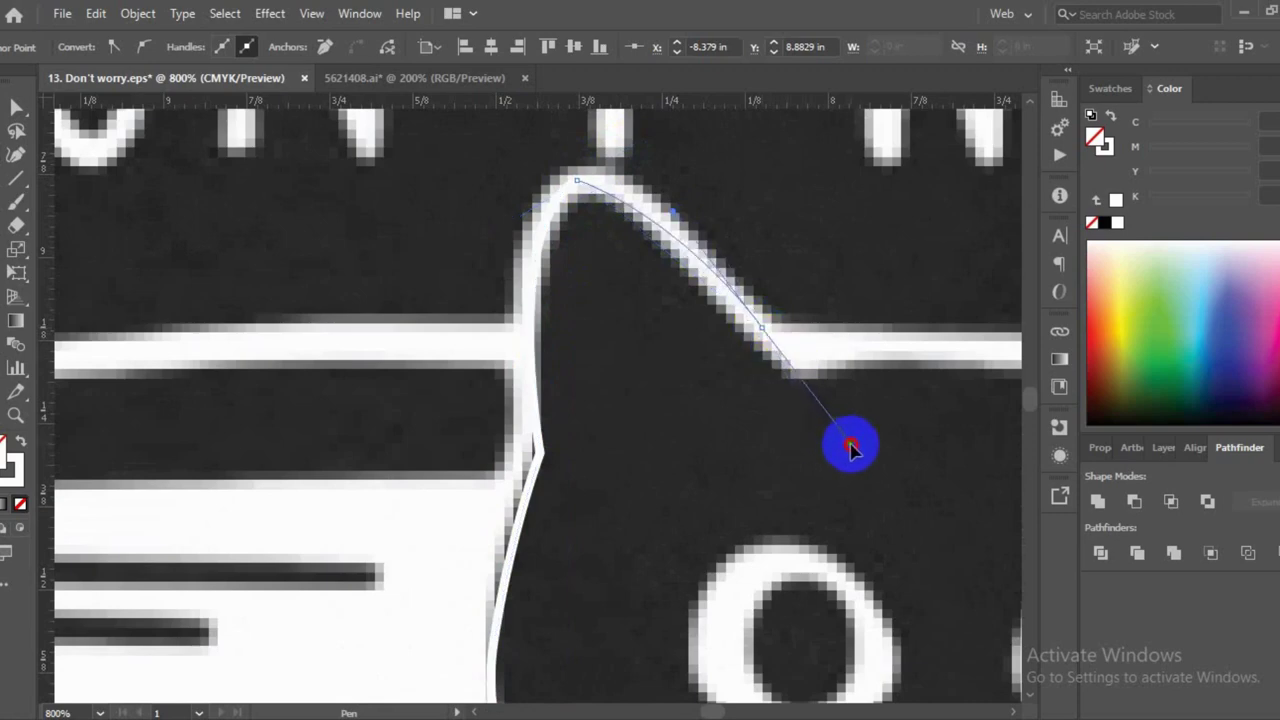
pyautogui.click(763, 326)
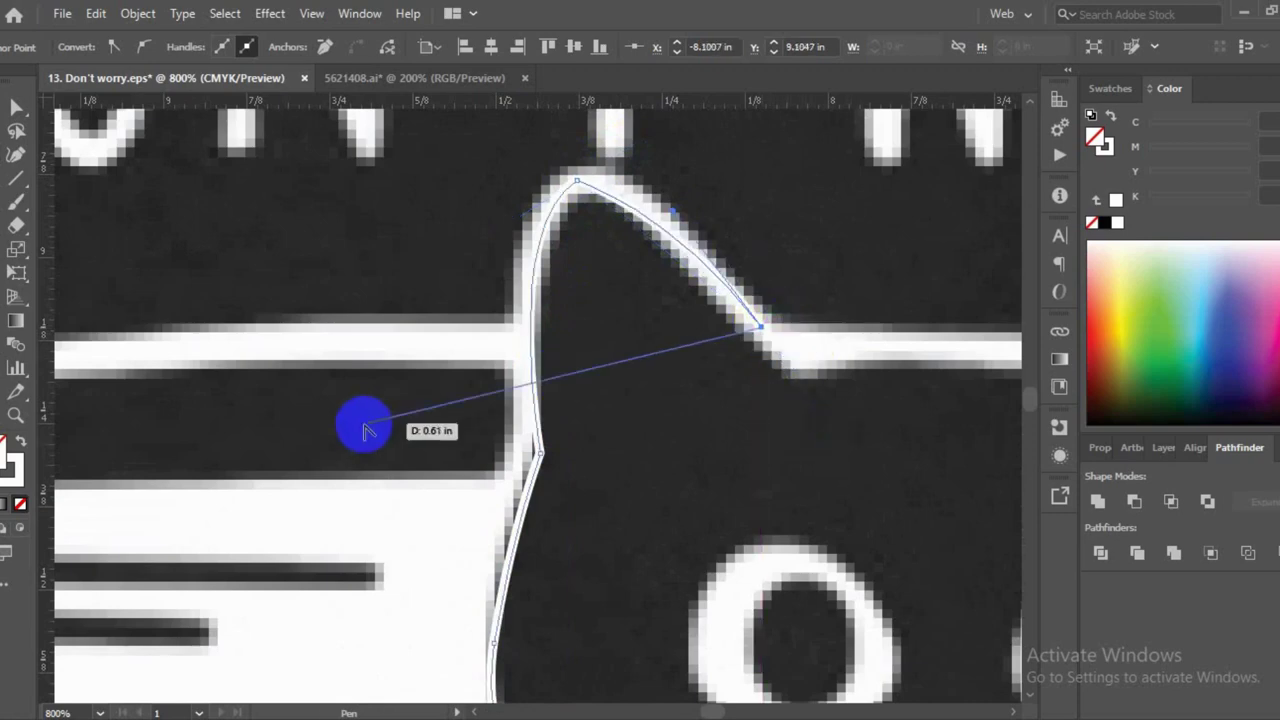
pyautogui.scroll(-4, 365, 430)
pyautogui.scroll(2, 529, 391)
pyautogui.scroll(1, 515, 395)
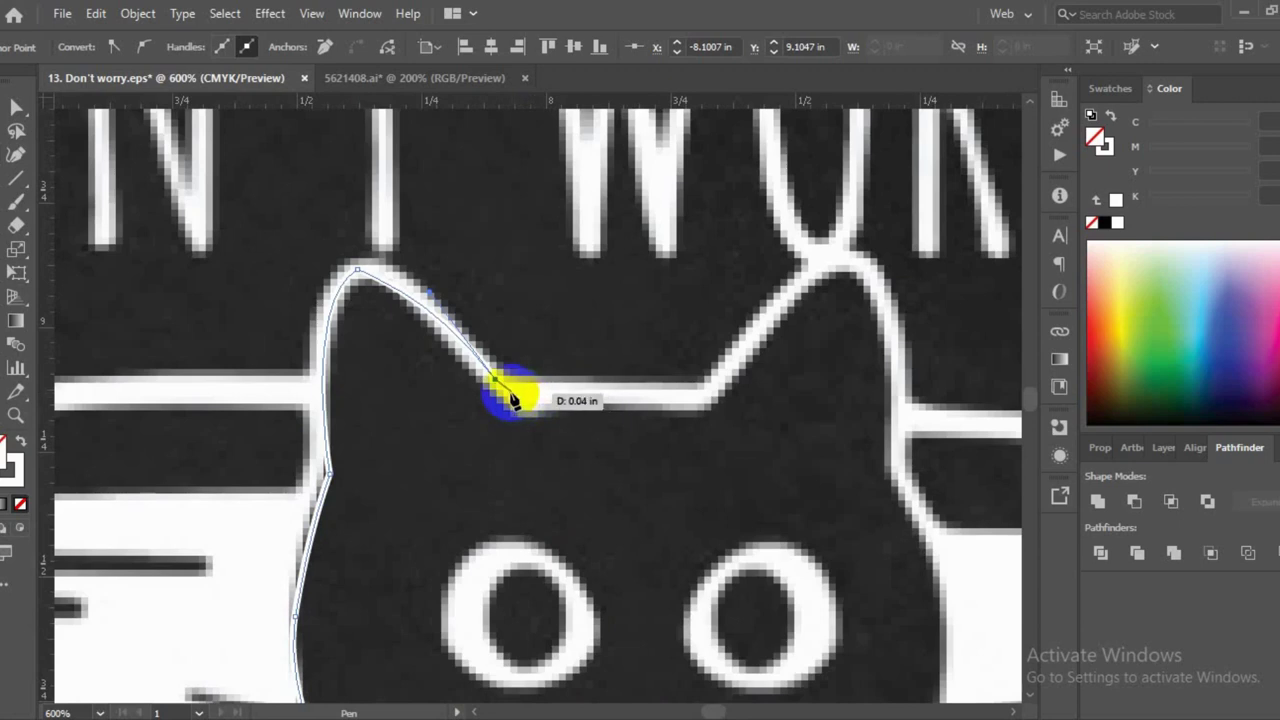
# Place a corner between the ears, redo a misplaced anchor, then trace over the right ear and down the head
pyautogui.click(503, 390)
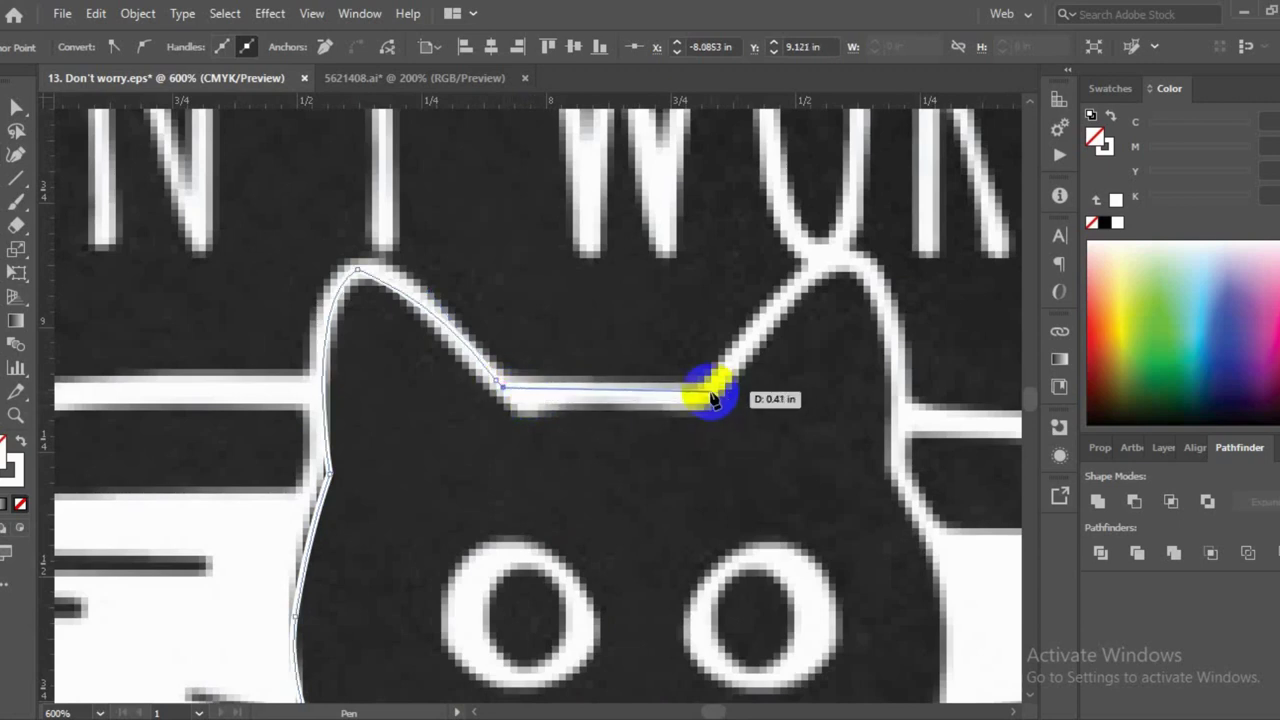
pyautogui.moveTo(706, 400); pyautogui.dragTo(732, 397)
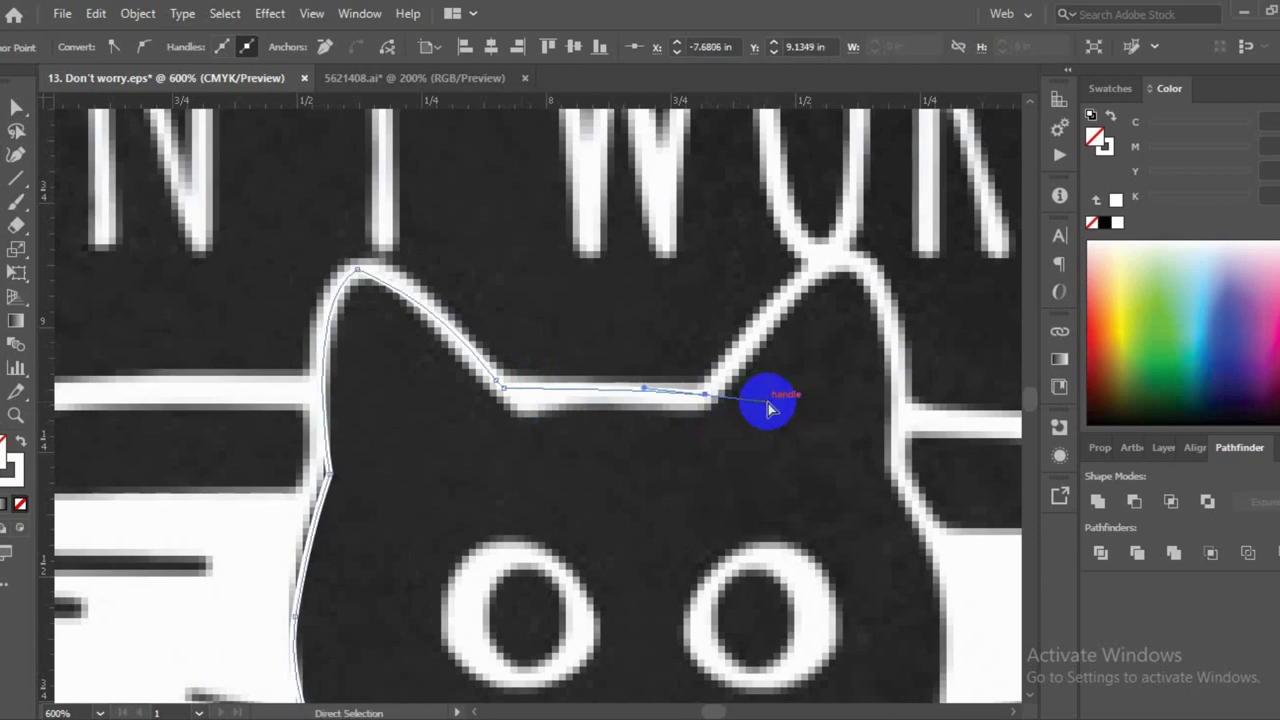
pyautogui.hotkey('ctrl', 'z')
pyautogui.moveTo(503, 388)
pyautogui.mouseDown()
pyautogui.moveTo(527, 404)
pyautogui.moveTo(702, 401)
pyautogui.mouseUp()
pyautogui.moveTo(814, 256); pyautogui.dragTo(905, 272)
pyautogui.moveTo(912, 420)
pyautogui.mouseDown()
pyautogui.moveTo(913, 460)
pyautogui.moveTo(895, 467)
pyautogui.mouseUp()
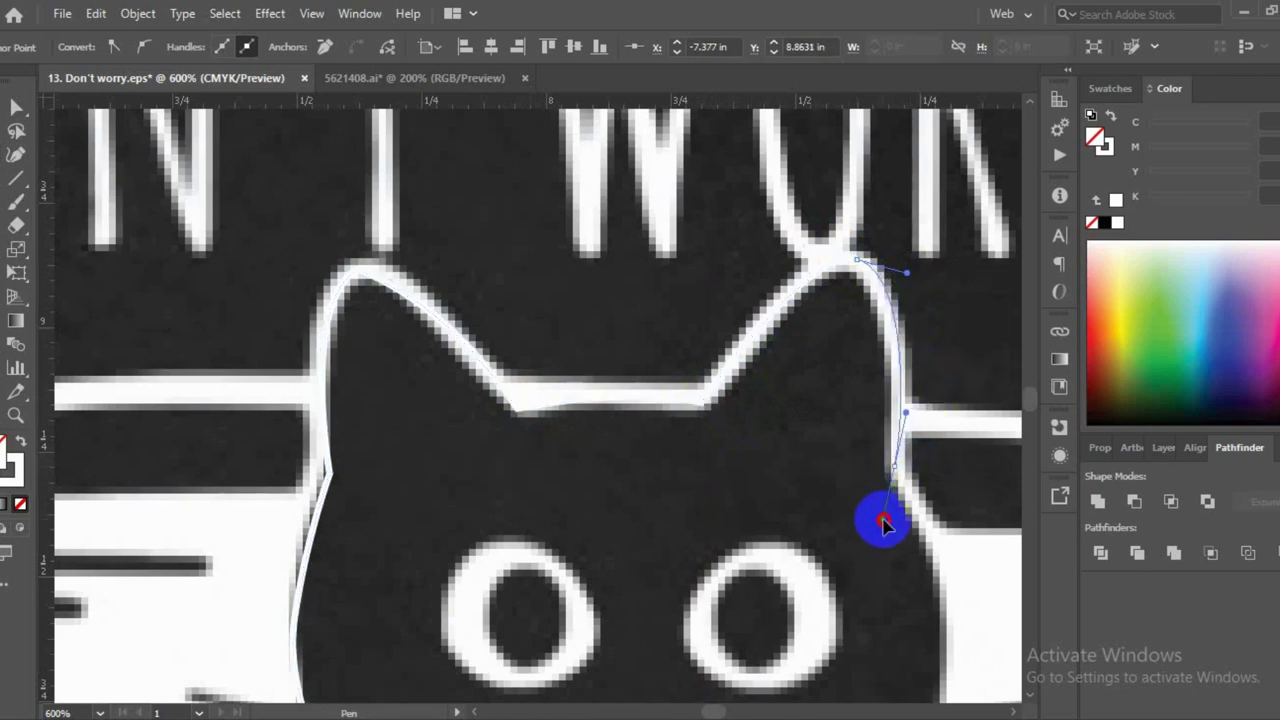
pyautogui.moveTo(884, 521)
pyautogui.mouseDown()
pyautogui.moveTo(897, 470)
pyautogui.moveTo(300, 470)
pyautogui.mouseUp()
pyautogui.hotkey('ctrl', '-')
pyautogui.hotkey('ctrl', '-')
pyautogui.hotkey('ctrl', '-')
pyautogui.hotkey('ctrl', '-')
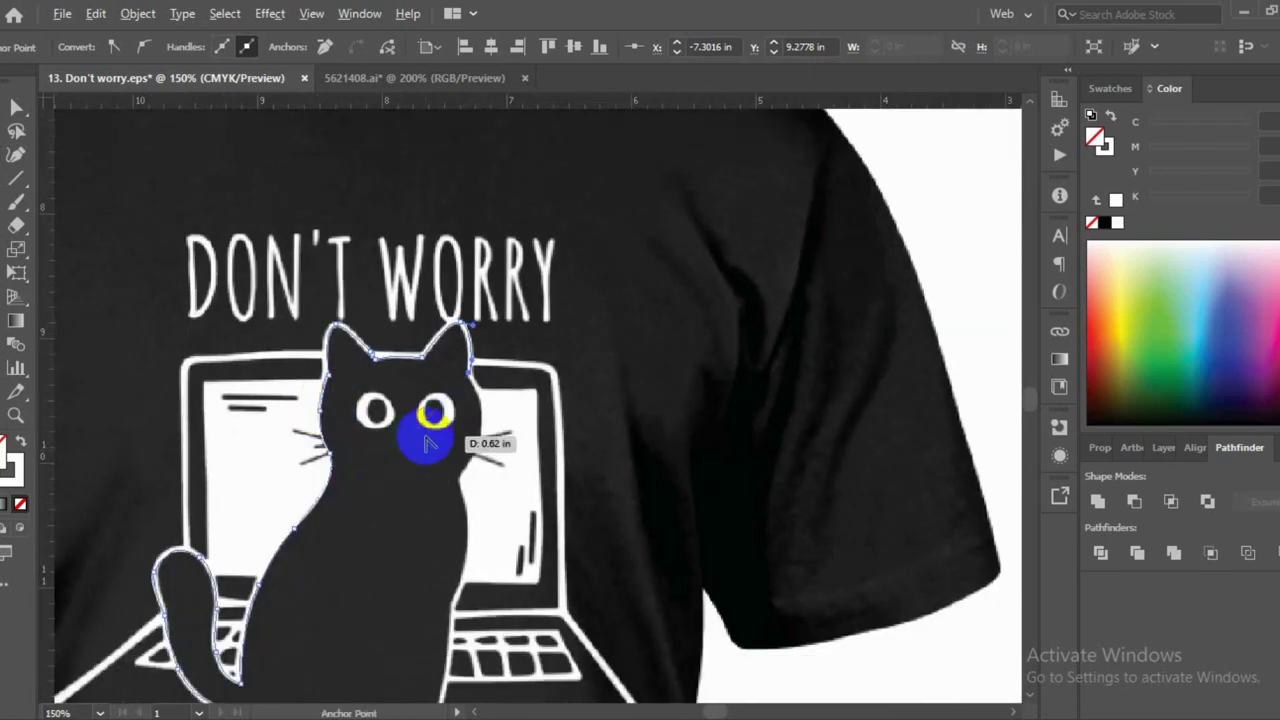
# Curve the outline down the side of the head and along the cat's right side
pyautogui.hotkey('ctrl', '+')
pyautogui.hotkey('ctrl', '+')
pyautogui.hotkey('ctrl', '+')
pyautogui.moveTo(425, 445)
pyautogui.mouseDown()
pyautogui.moveTo(650, 420)
pyautogui.moveTo(618, 540)
pyautogui.moveTo(605, 528)
pyautogui.mouseUp()
pyautogui.hotkey('ctrl', '-')
pyautogui.hotkey('ctrl', '-')
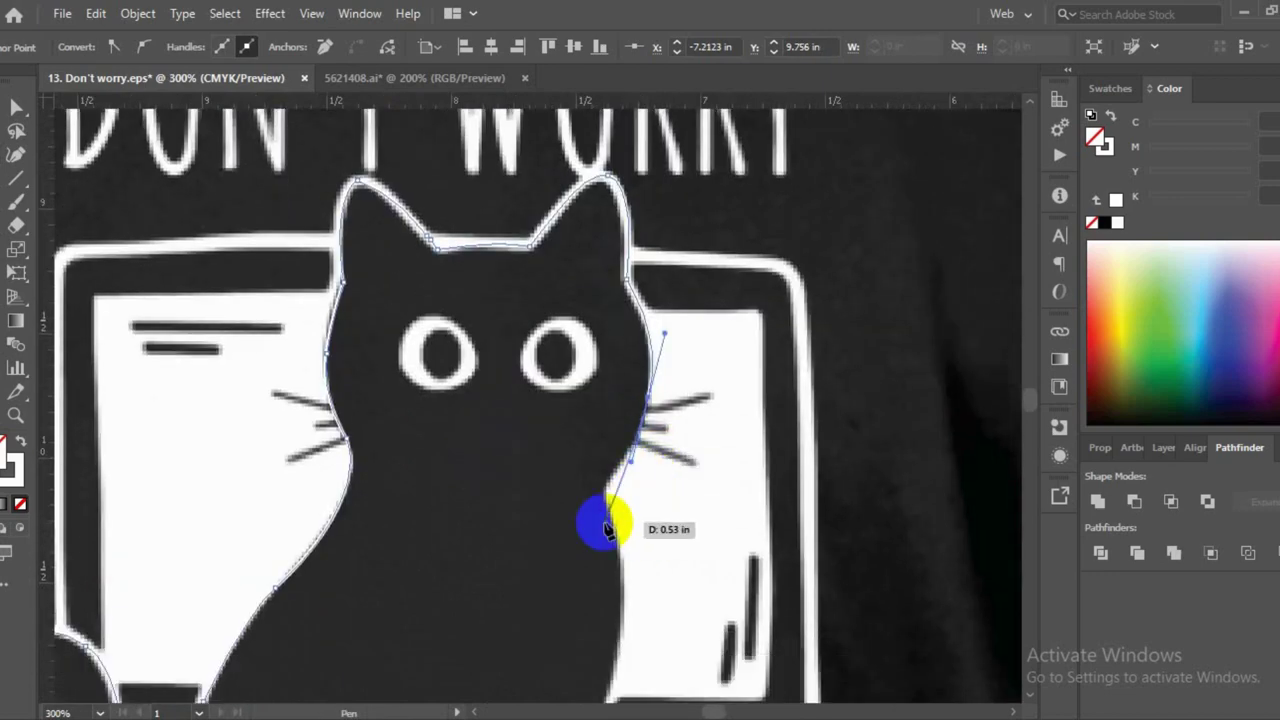
pyautogui.hotkey('ctrl', '+')
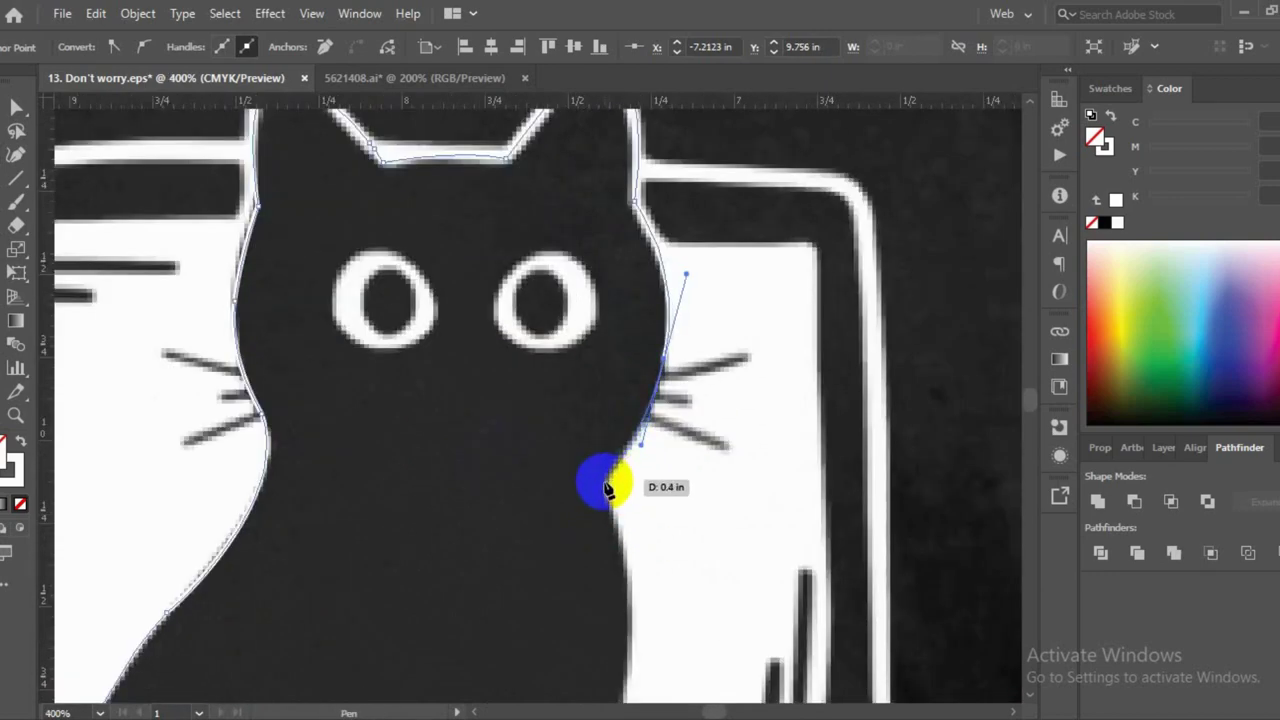
pyautogui.moveTo(607, 515); pyautogui.dragTo(610, 384)
pyautogui.hotkey('ctrl', '-')
pyautogui.hotkey('ctrl', '-')
pyautogui.hotkey('ctrl', '-')
pyautogui.hotkey('ctrl', '+')
pyautogui.hotkey('ctrl', '+')
pyautogui.click(604, 424)
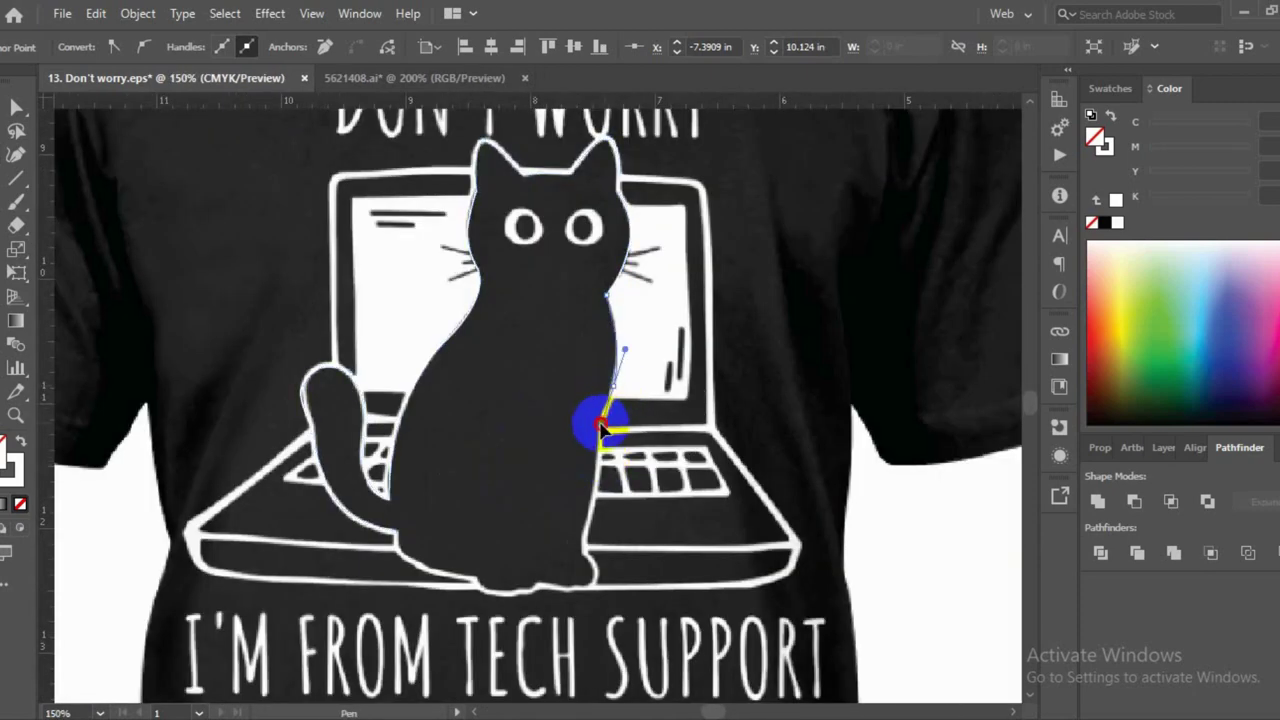
pyautogui.moveTo(600, 427); pyautogui.dragTo(601, 528)
# Trace the cat's lower right edge, right paw, and along its feet on the base line
pyautogui.scroll(3, 600, 525)
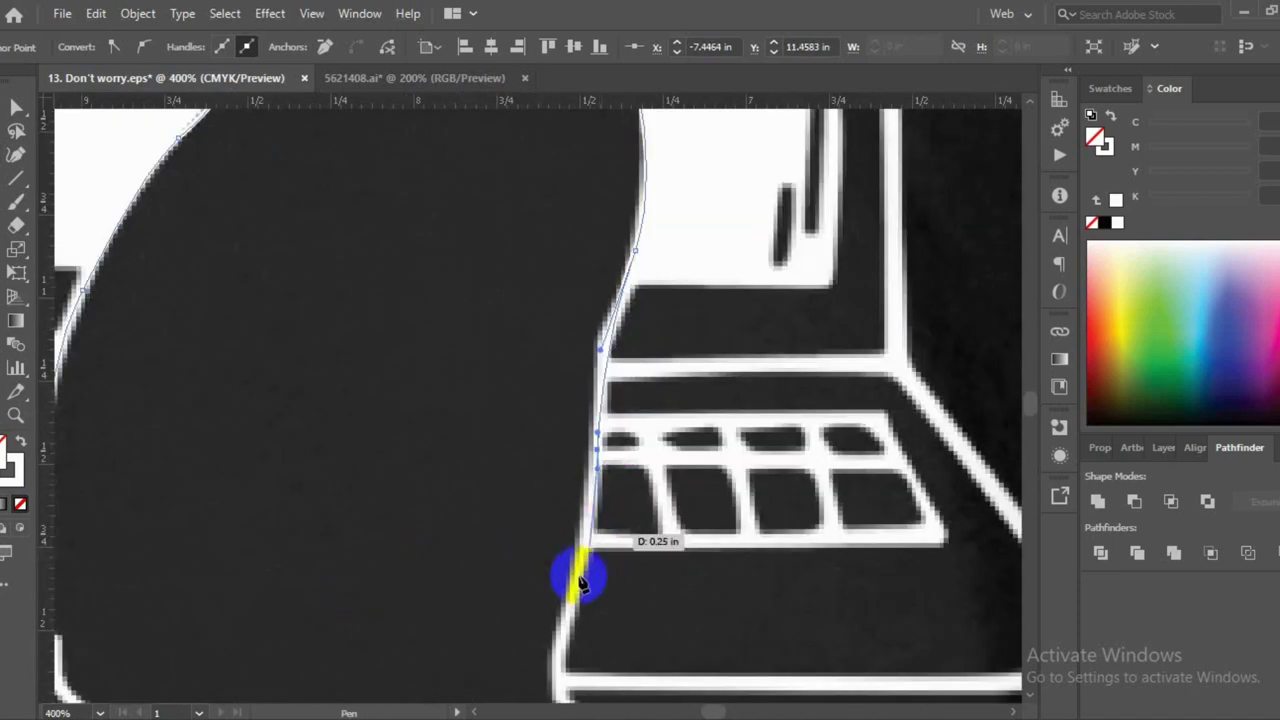
pyautogui.scroll(-1, 601, 528)
pyautogui.scroll(-2, 600, 527)
pyautogui.scroll(3, 583, 508)
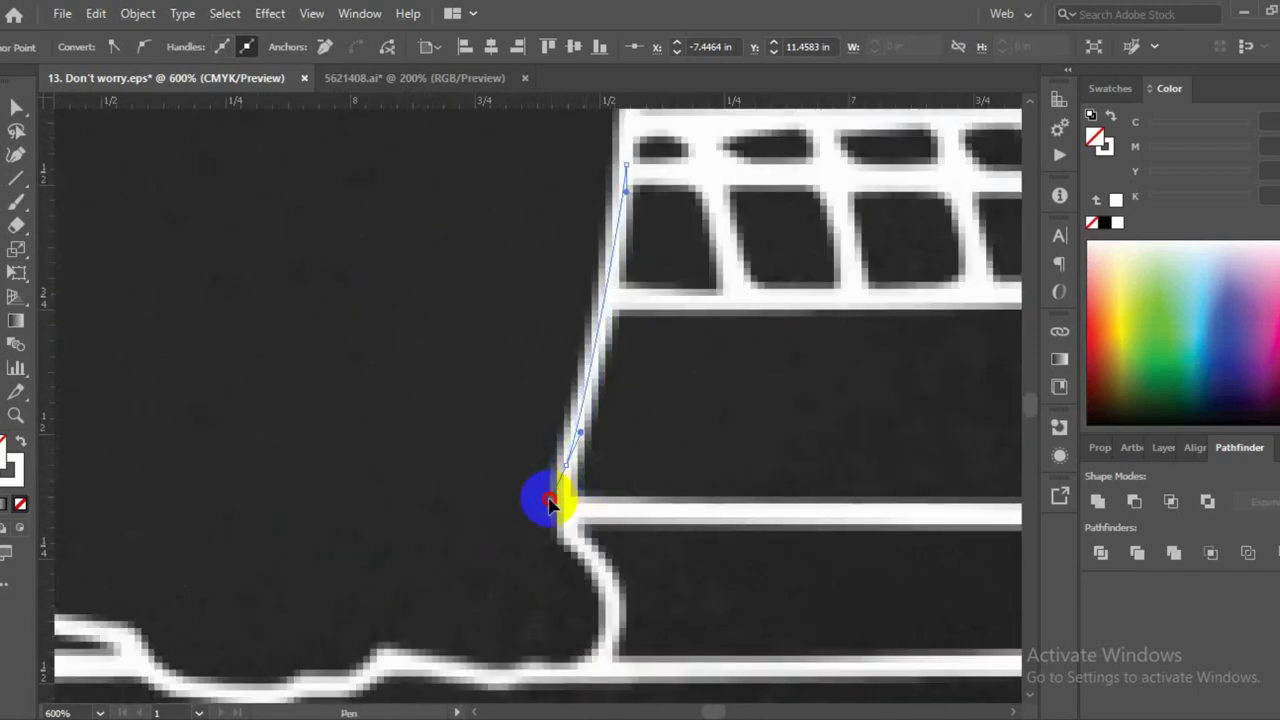
pyautogui.moveTo(549, 503); pyautogui.dragTo(551, 505)
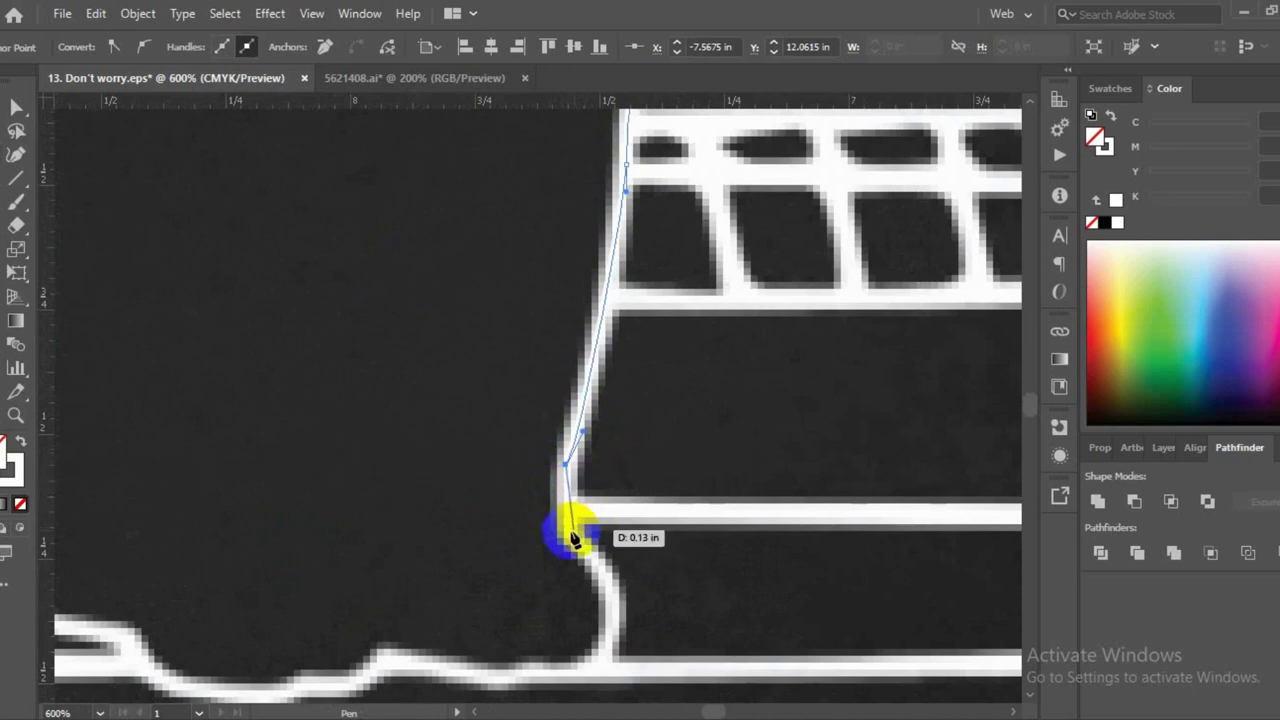
pyautogui.click(568, 524)
pyautogui.scroll(-2, 570, 530)
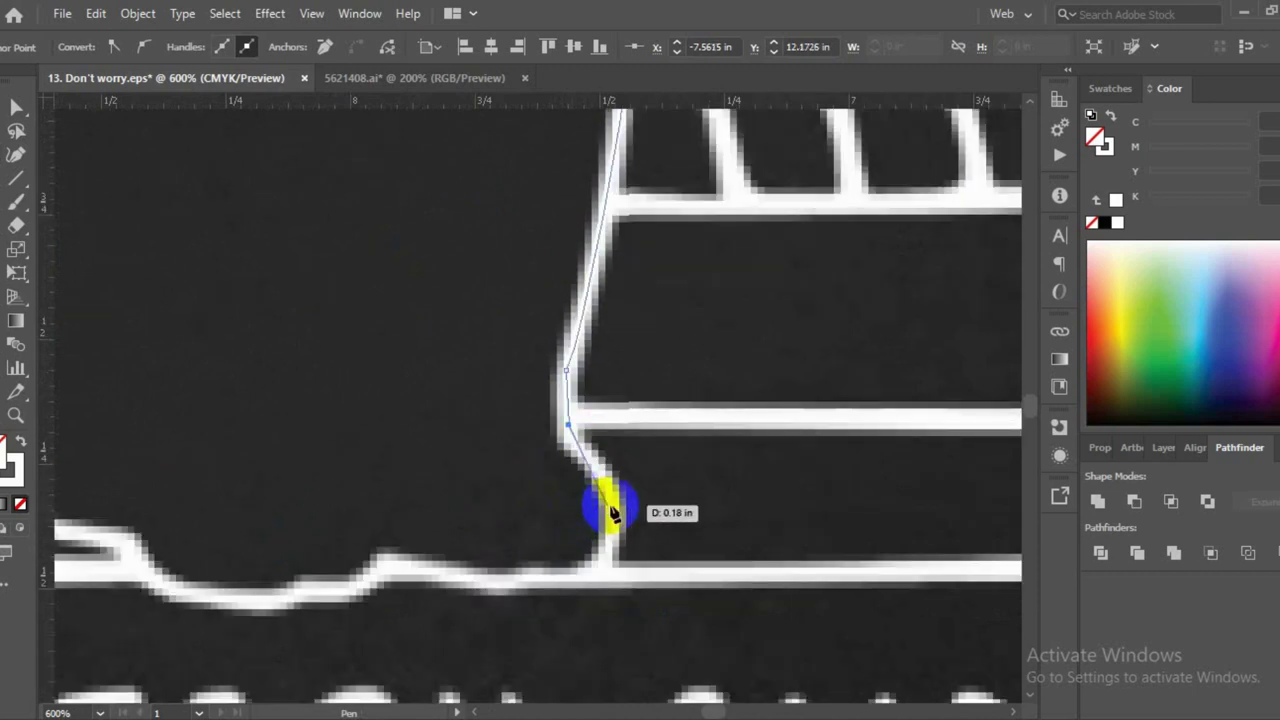
pyautogui.moveTo(613, 508); pyautogui.dragTo(608, 530)
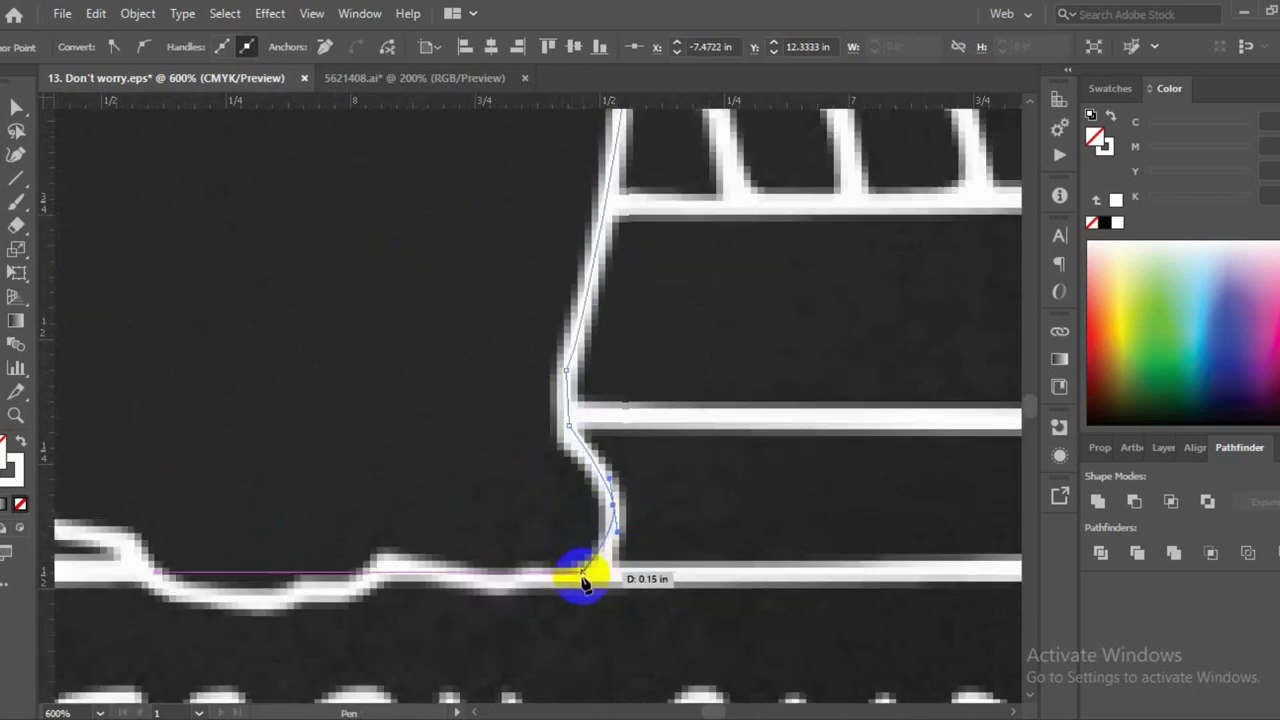
pyautogui.moveTo(573, 585)
pyautogui.mouseDown()
pyautogui.moveTo(530, 597)
pyautogui.moveTo(383, 570)
pyautogui.moveTo(350, 598)
pyautogui.moveTo(311, 590)
pyautogui.mouseUp()
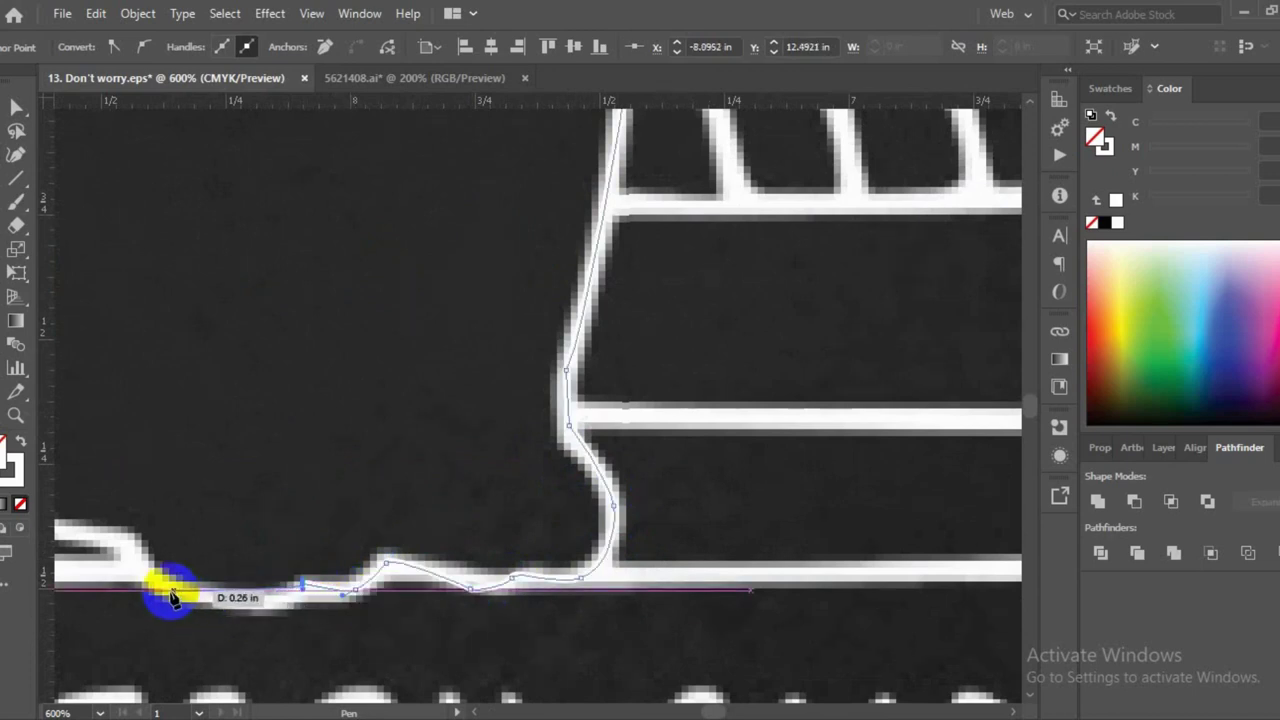
pyautogui.moveTo(303, 591); pyautogui.dragTo(128, 571)
# Curve the base toward the tail, add a sharp corner under it, and close the outline
pyautogui.hotkey('ctrl', '-')
pyautogui.hotkey('ctrl', '-')
pyautogui.hotkey('ctrl', '-')
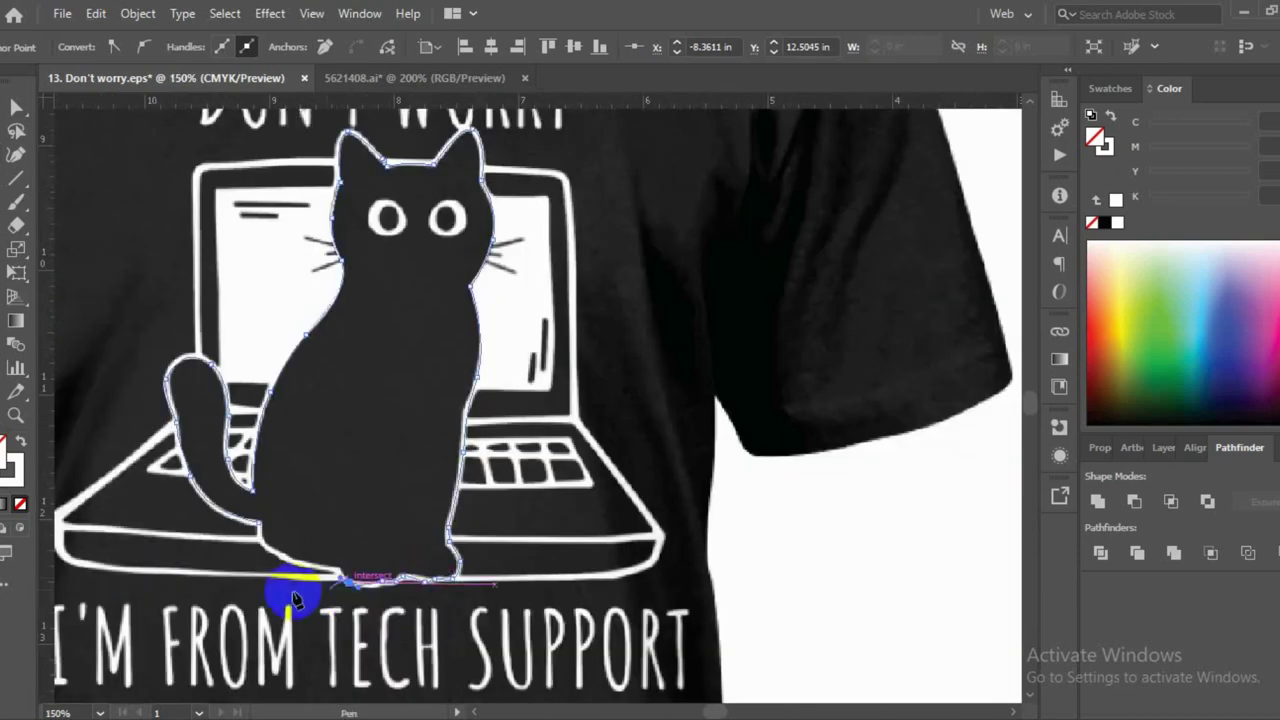
pyautogui.moveTo(340, 578)
pyautogui.mouseDown()
pyautogui.moveTo(305, 593)
pyautogui.moveTo(443, 530)
pyautogui.moveTo(786, 486)
pyautogui.mouseUp()
pyautogui.hotkey('ctrl', '+')
pyautogui.hotkey('ctrl', '+')
pyautogui.hotkey('ctrl', '+')
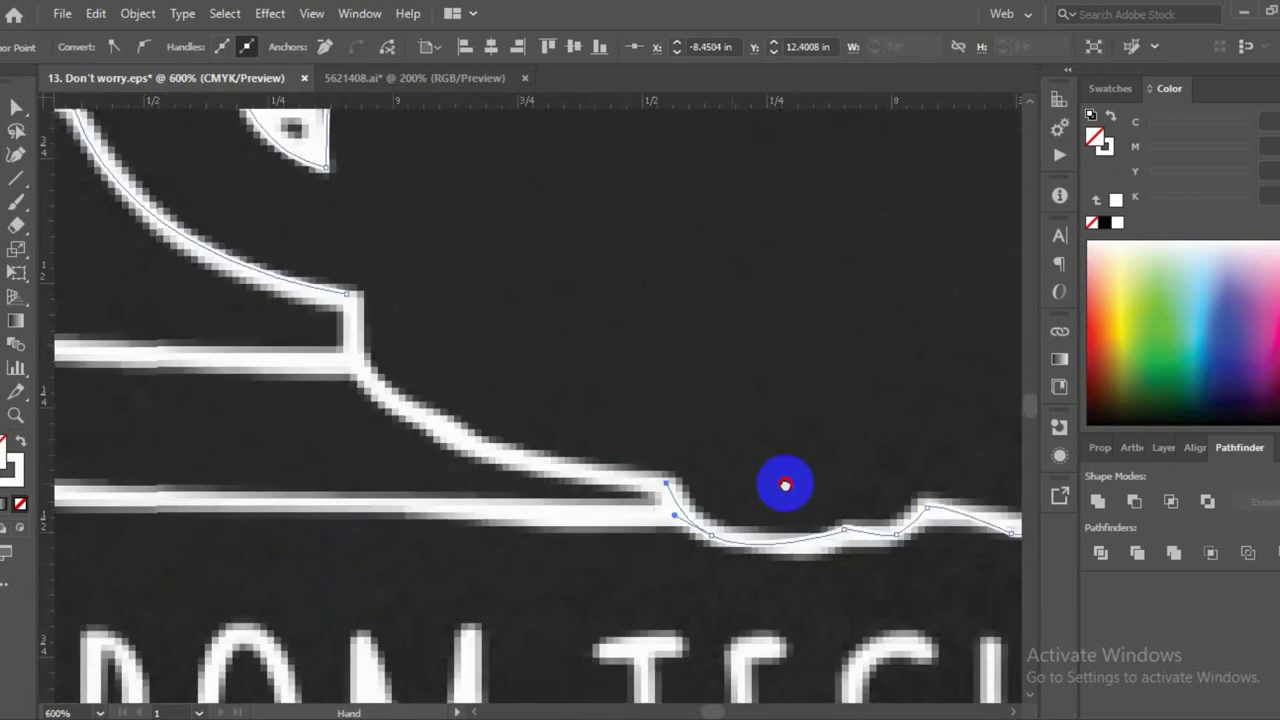
pyautogui.moveTo(415, 365); pyautogui.dragTo(347, 234)
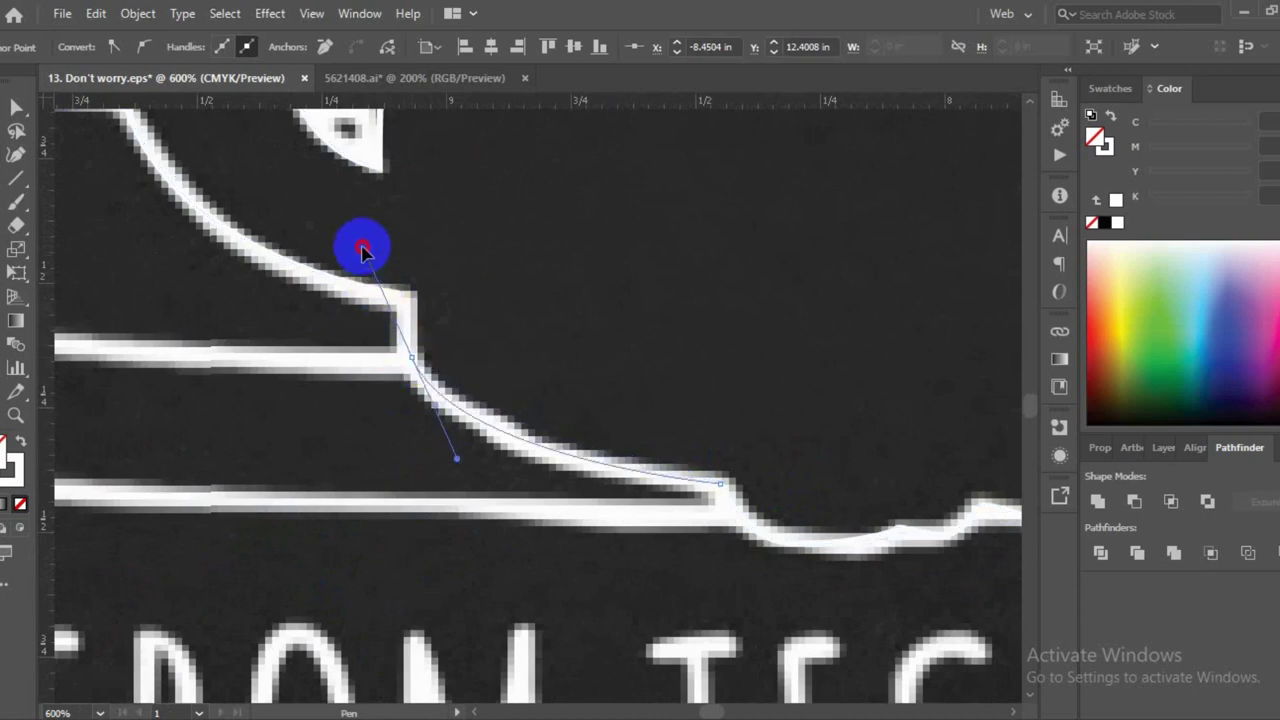
pyautogui.click(411, 362)
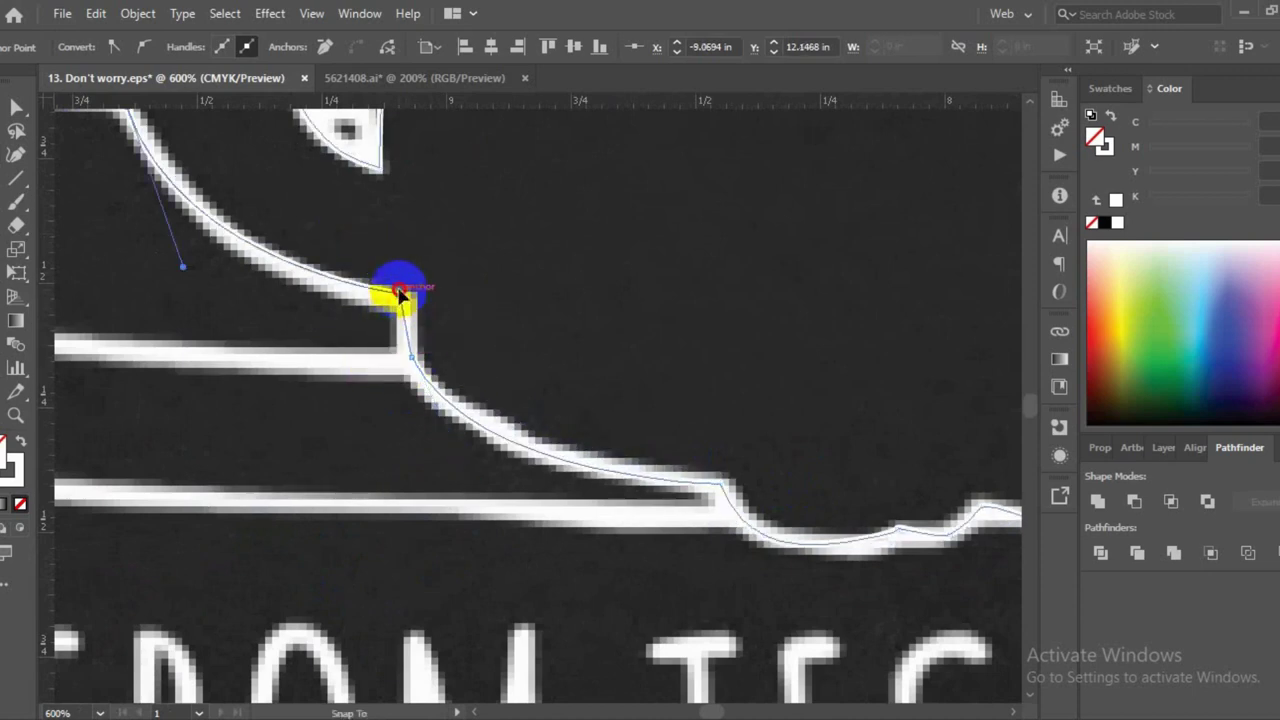
pyautogui.click(398, 291)
# Select the finished closed cat outline with the Selection tool
pyautogui.scroll(-3, 464, 478)
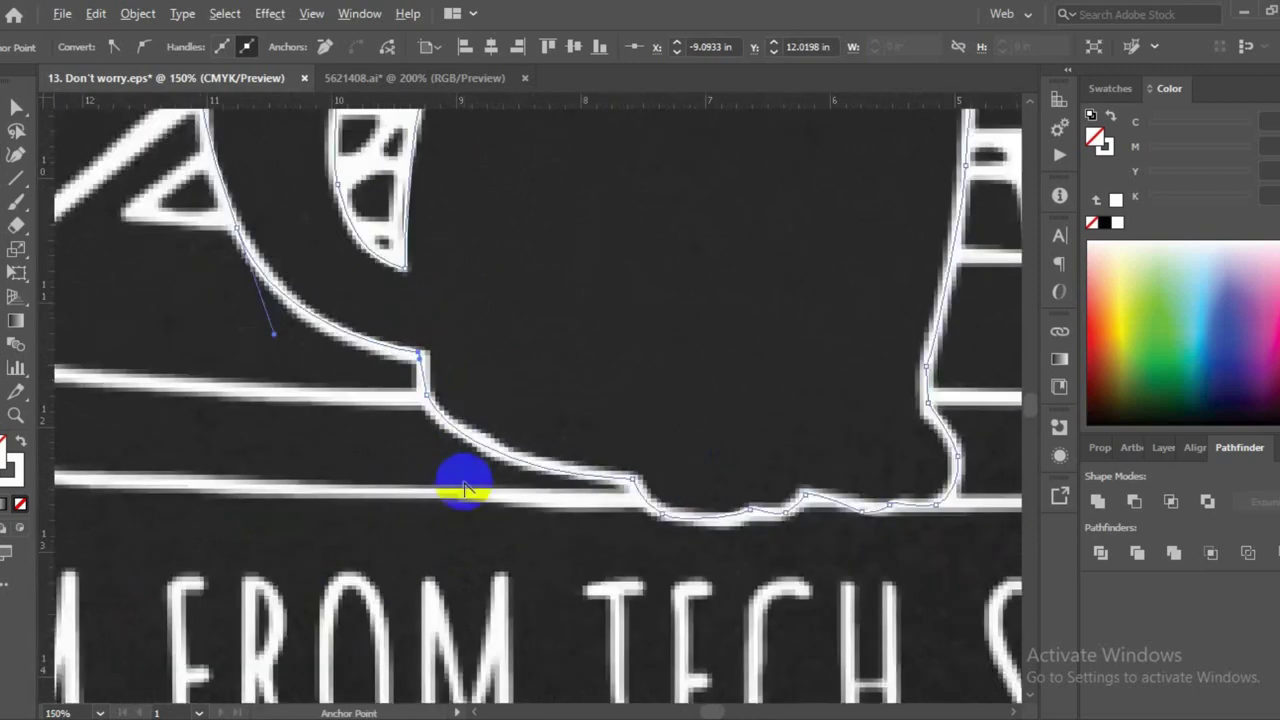
pyautogui.scroll(-2, 464, 478)
pyautogui.click(16, 106)
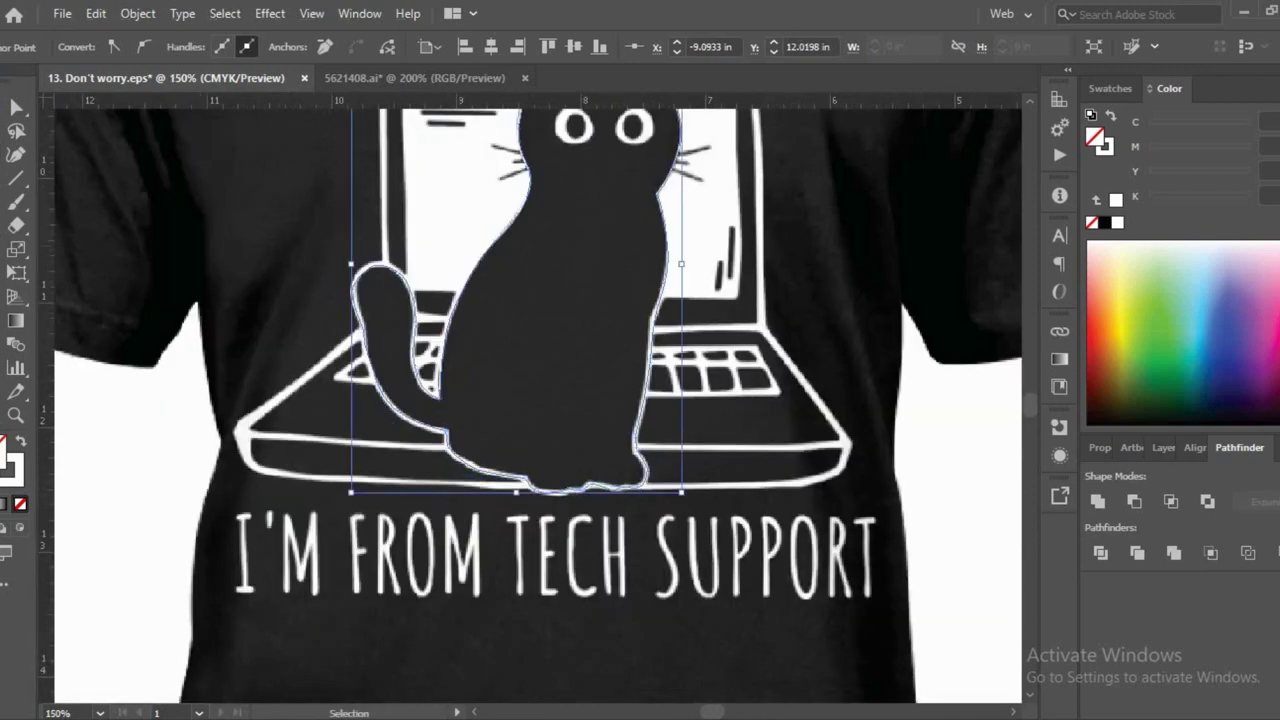
pyautogui.scroll(2, 134, 357)
pyautogui.scroll(2, 143, 380)
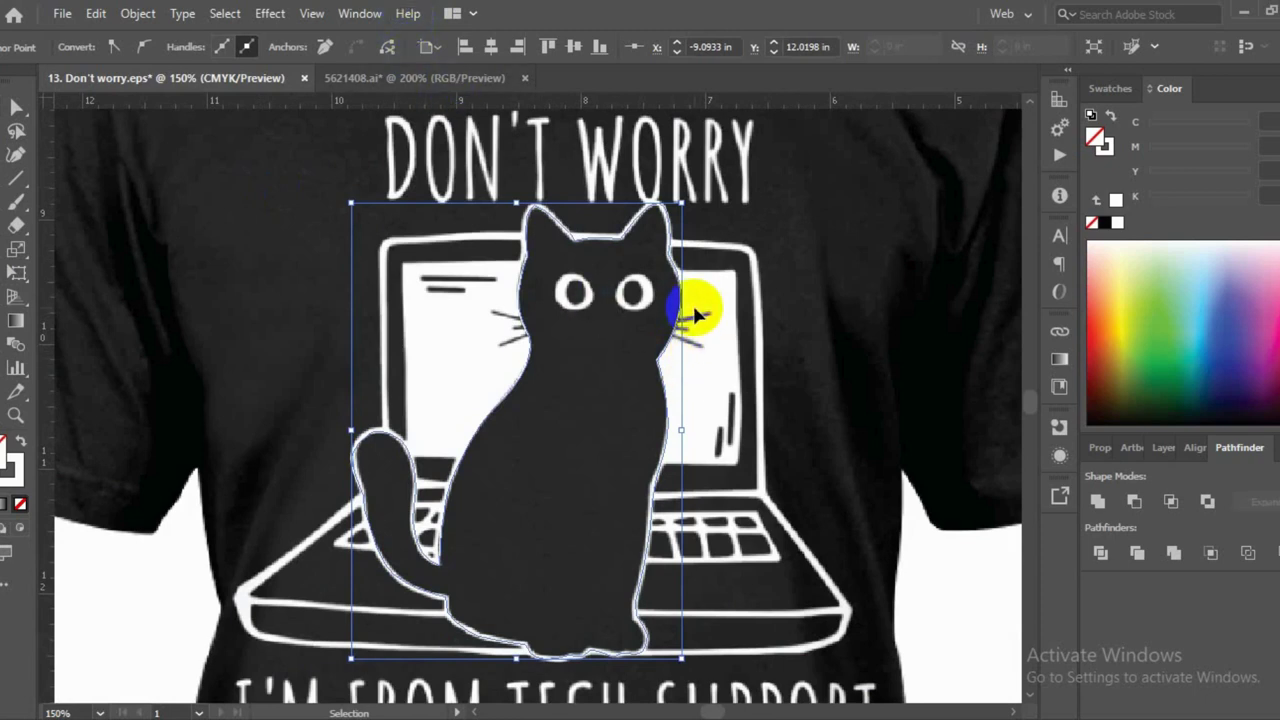
pyautogui.scroll(3, 546, 308)
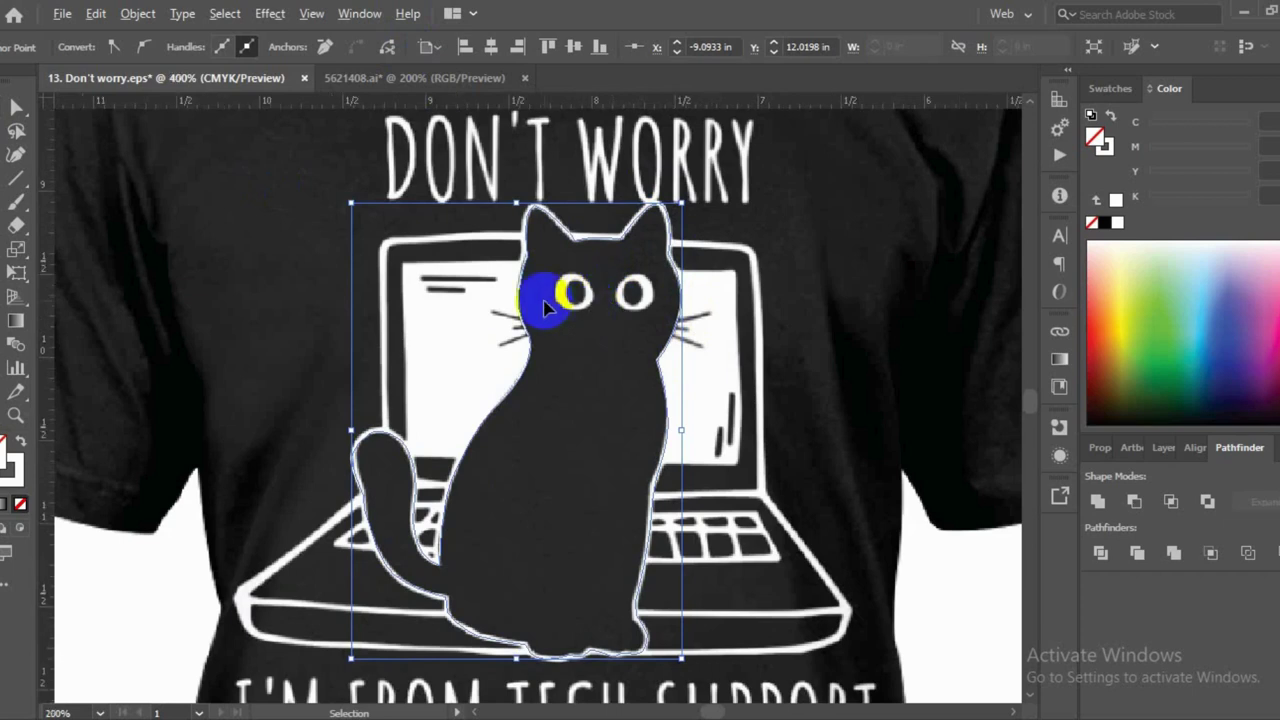
# Draw three whiskers on the cat's left side as separate open curved paths
pyautogui.press('p')
pyautogui.scroll(2, 400, 300)
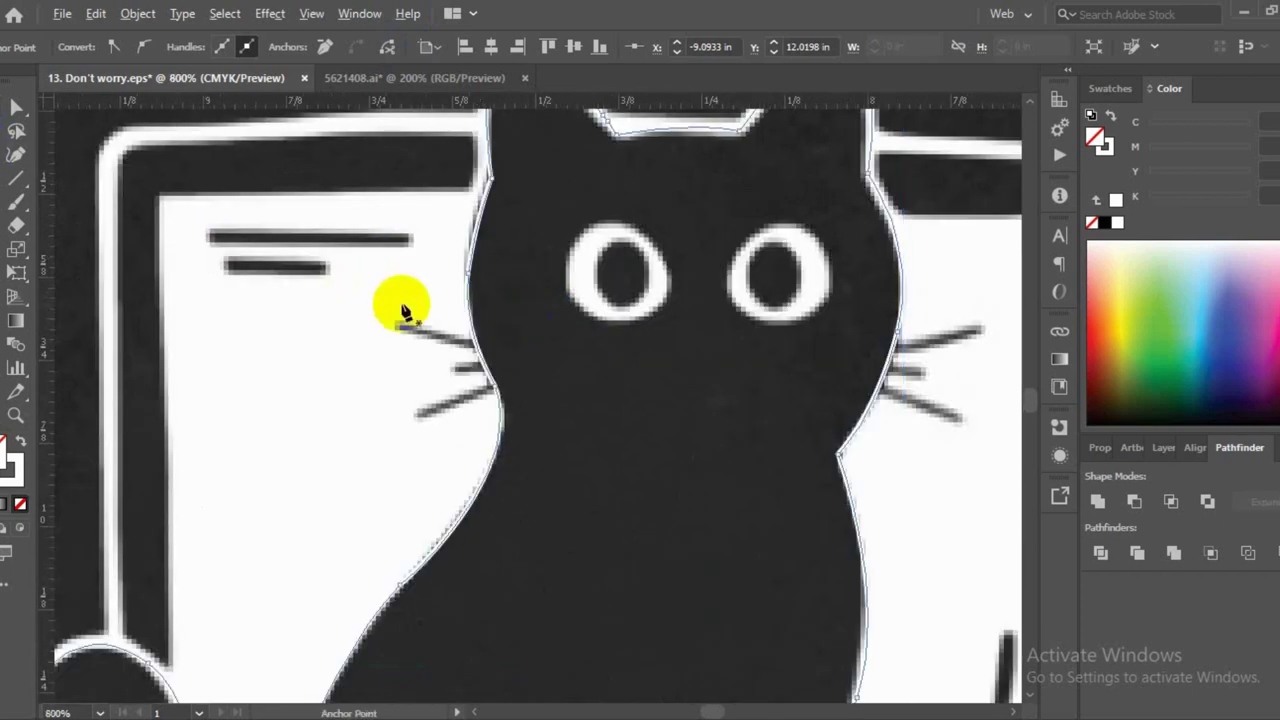
pyautogui.click(388, 350)
pyautogui.moveTo(561, 386); pyautogui.dragTo(637, 372)
pyautogui.press('Escape')
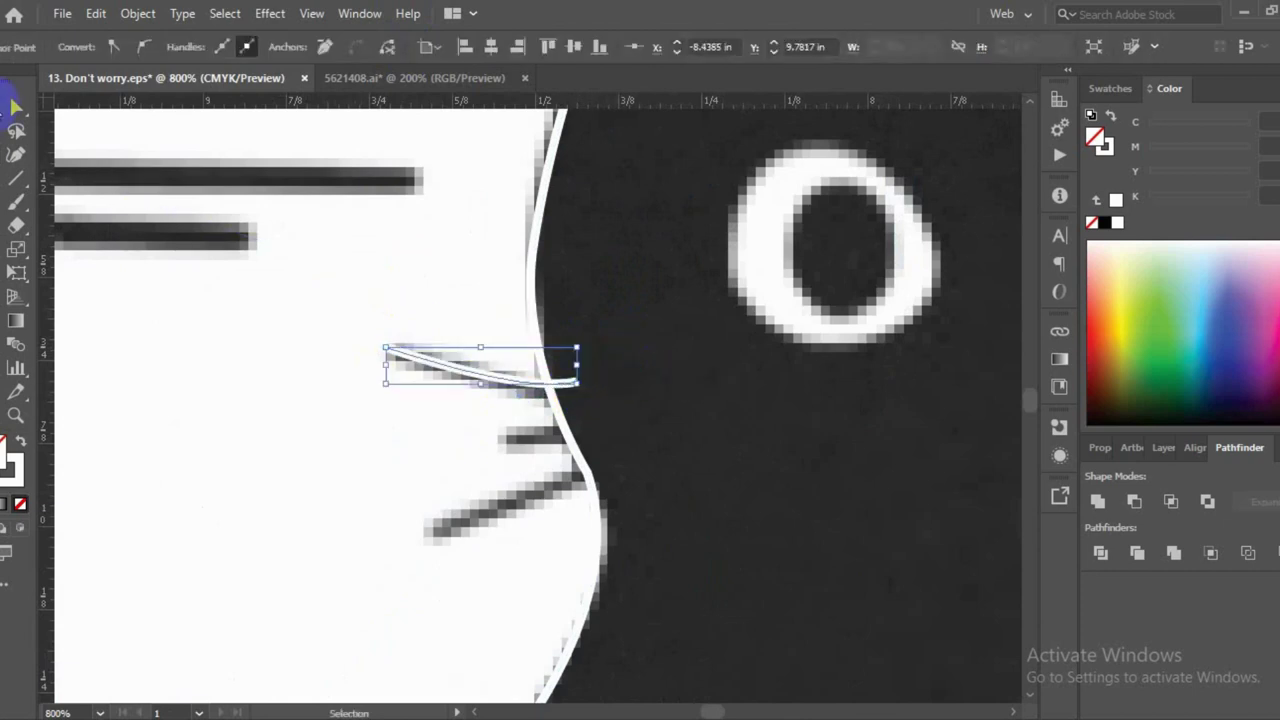
pyautogui.moveTo(521, 440); pyautogui.dragTo(507, 443)
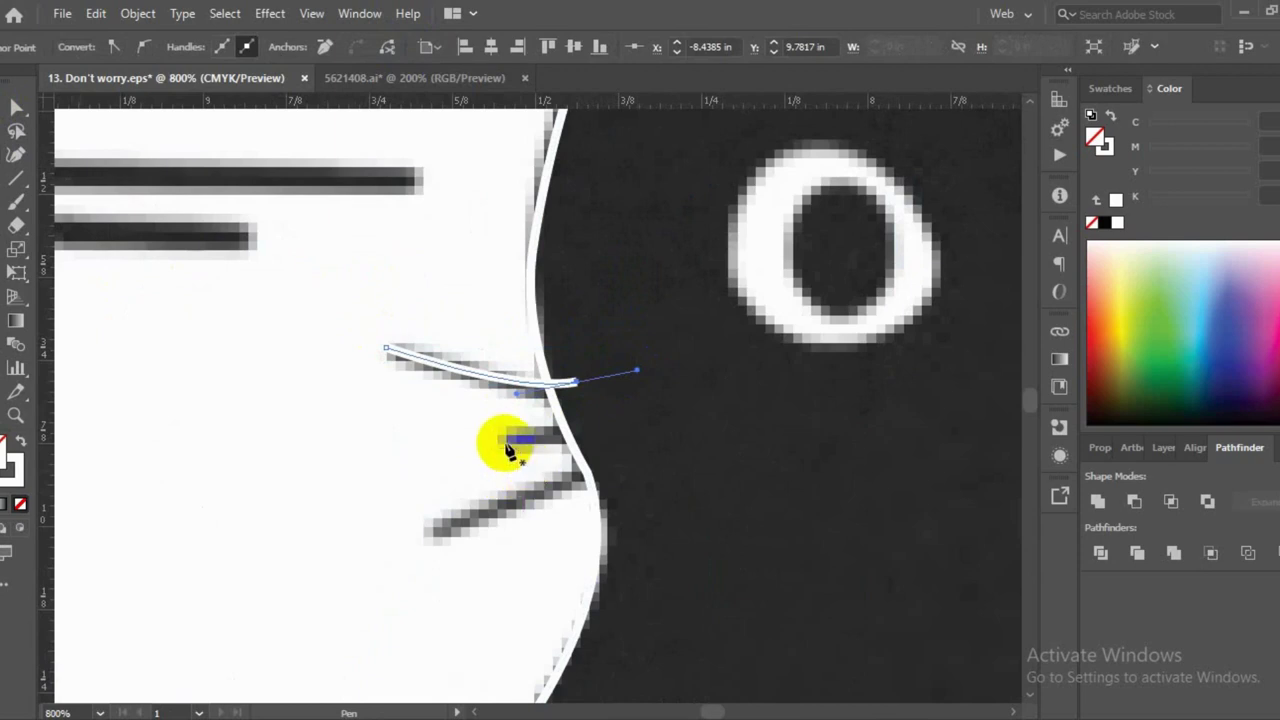
pyautogui.click(588, 433)
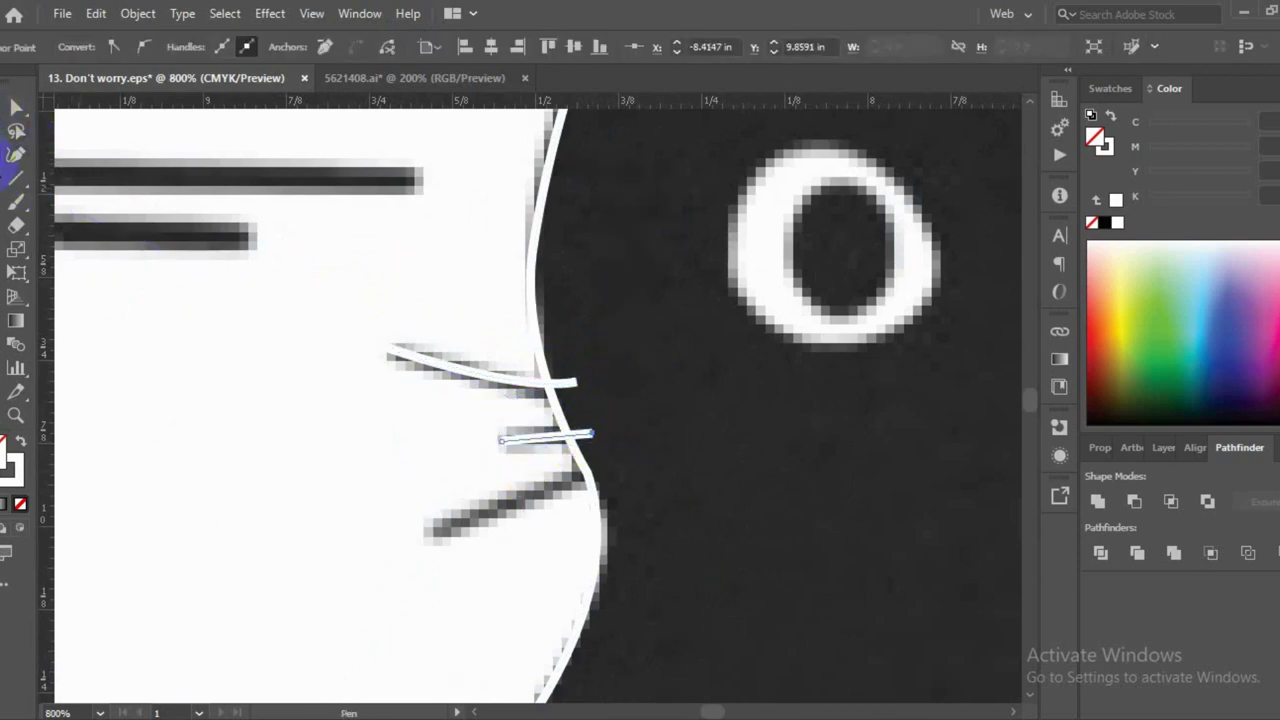
pyautogui.click(429, 534)
pyautogui.moveTo(590, 480); pyautogui.dragTo(615, 466)
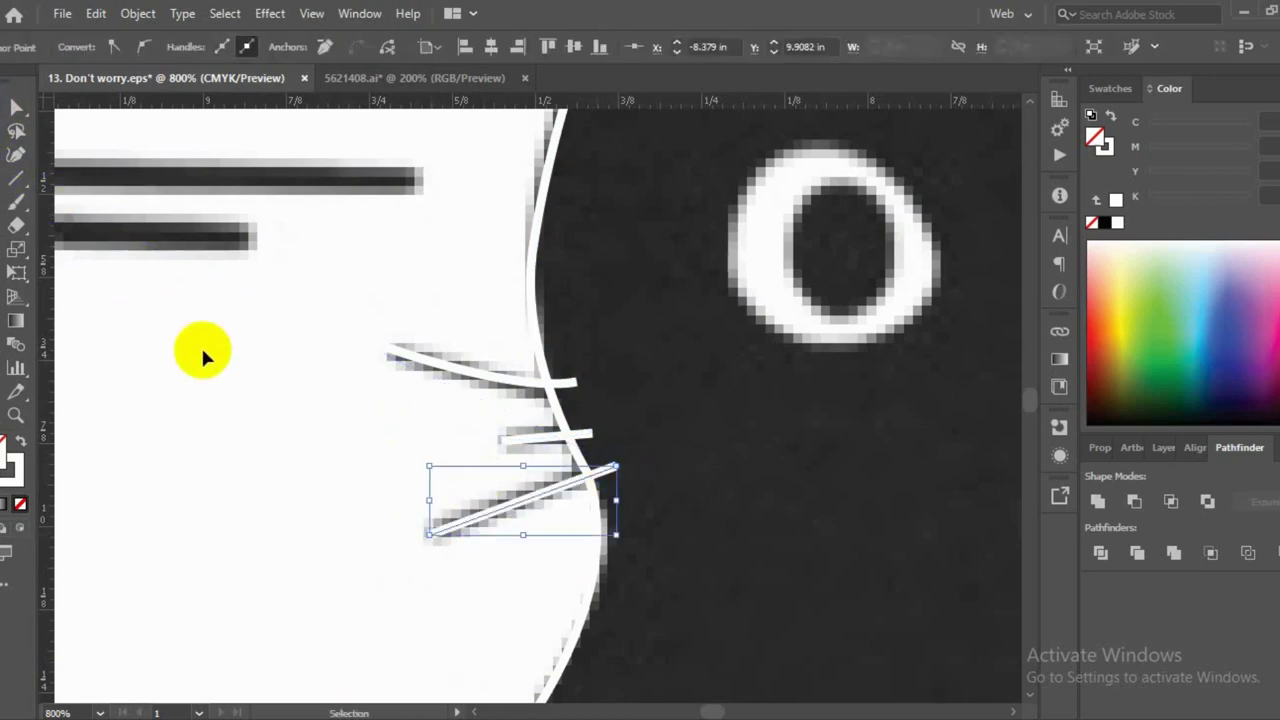
pyautogui.scroll(-2, 201, 345)
pyautogui.scroll(-2, 220, 355)
# Draw the upper right whisker from its tip to a curved anchor at the cat's edge
pyautogui.click(17, 155)
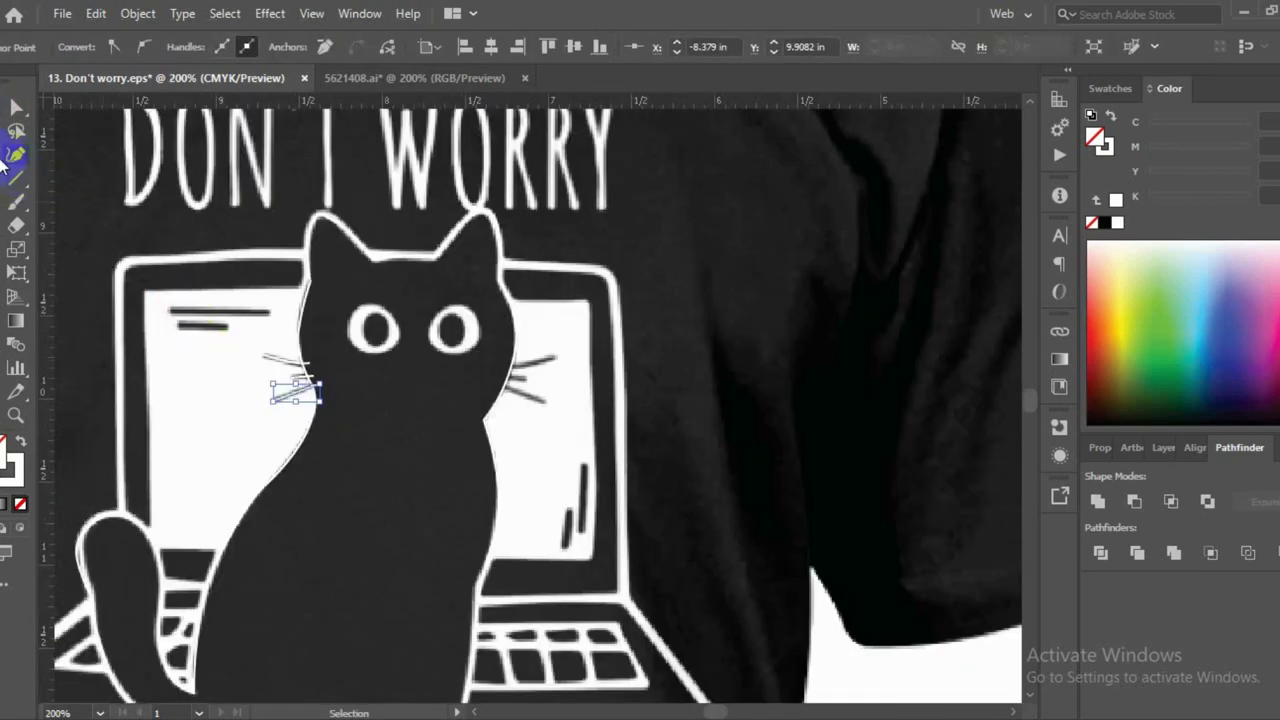
pyautogui.scroll(3, 528, 366)
pyautogui.click(609, 323)
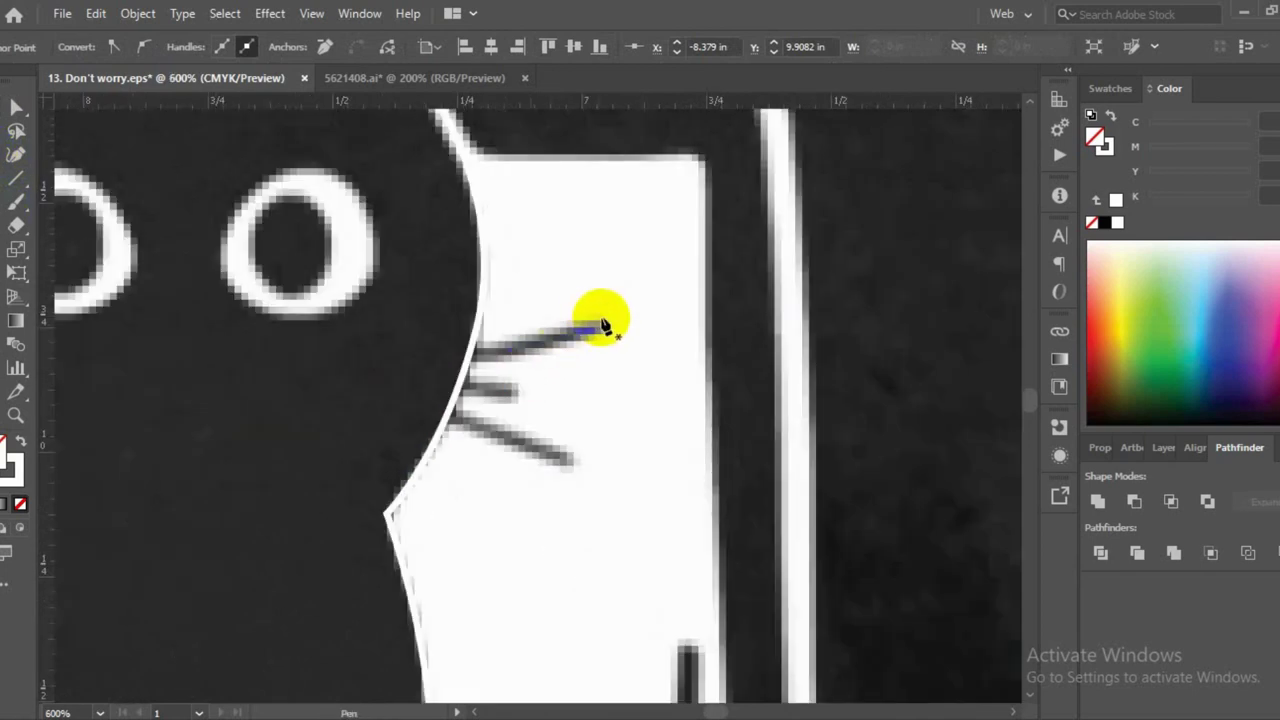
pyautogui.click(452, 362)
pyautogui.moveTo(452, 362)
pyautogui.mouseDown()
pyautogui.moveTo(358, 365)
pyautogui.moveTo(140, 205)
pyautogui.mouseUp()
pyautogui.click(17, 106)
# Draw the middle and lower right whiskers as separate curved paths
pyautogui.click(15, 152)
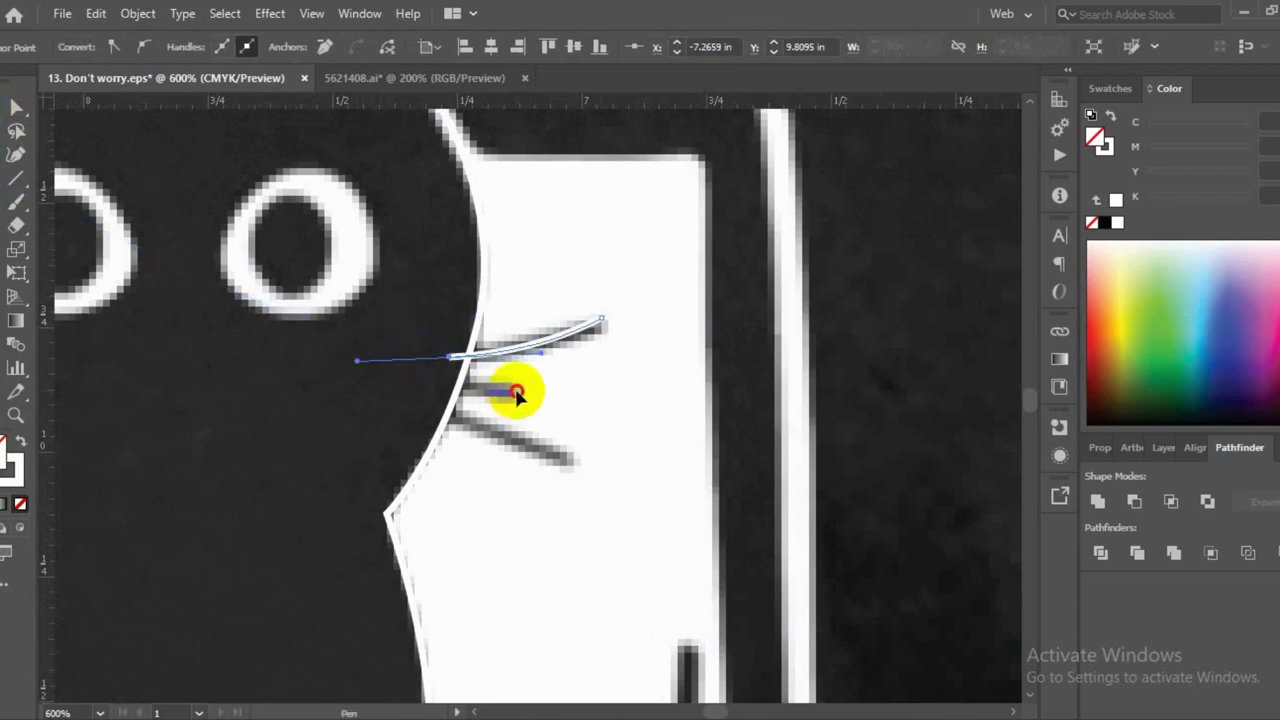
pyautogui.click(447, 385)
pyautogui.moveTo(444, 382); pyautogui.dragTo(143, 186)
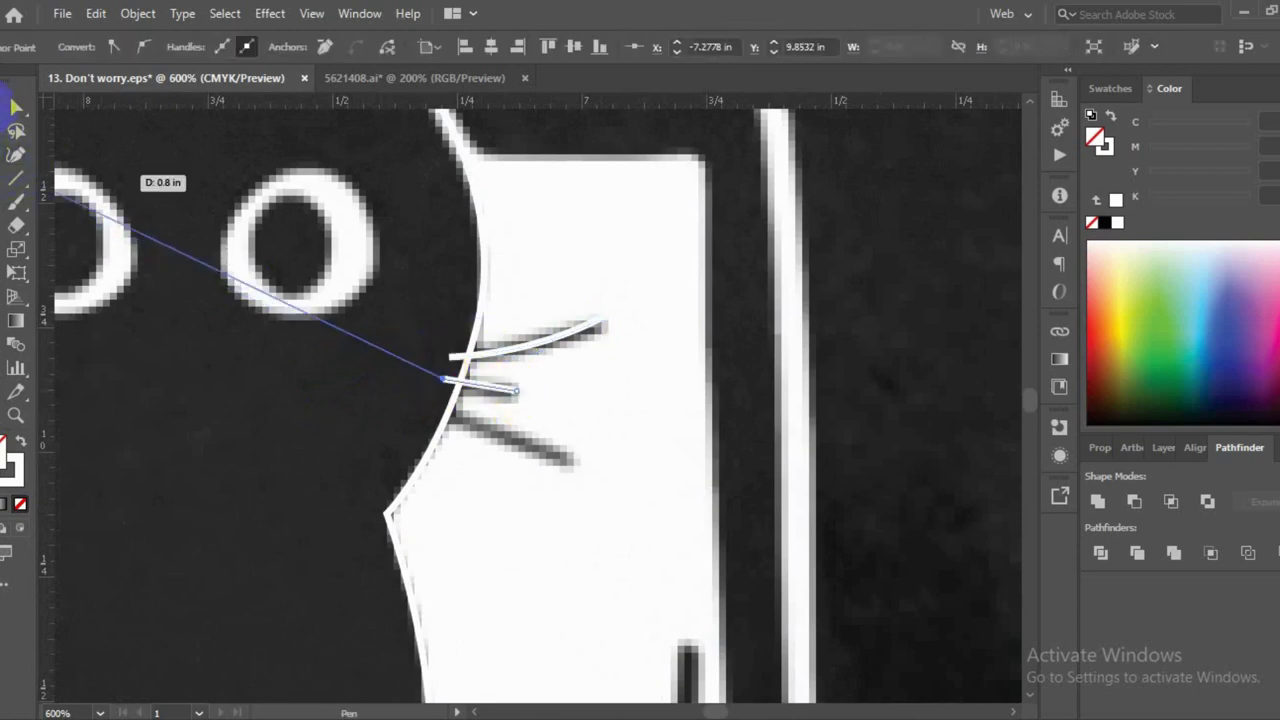
pyautogui.click(15, 106)
pyautogui.click(15, 152)
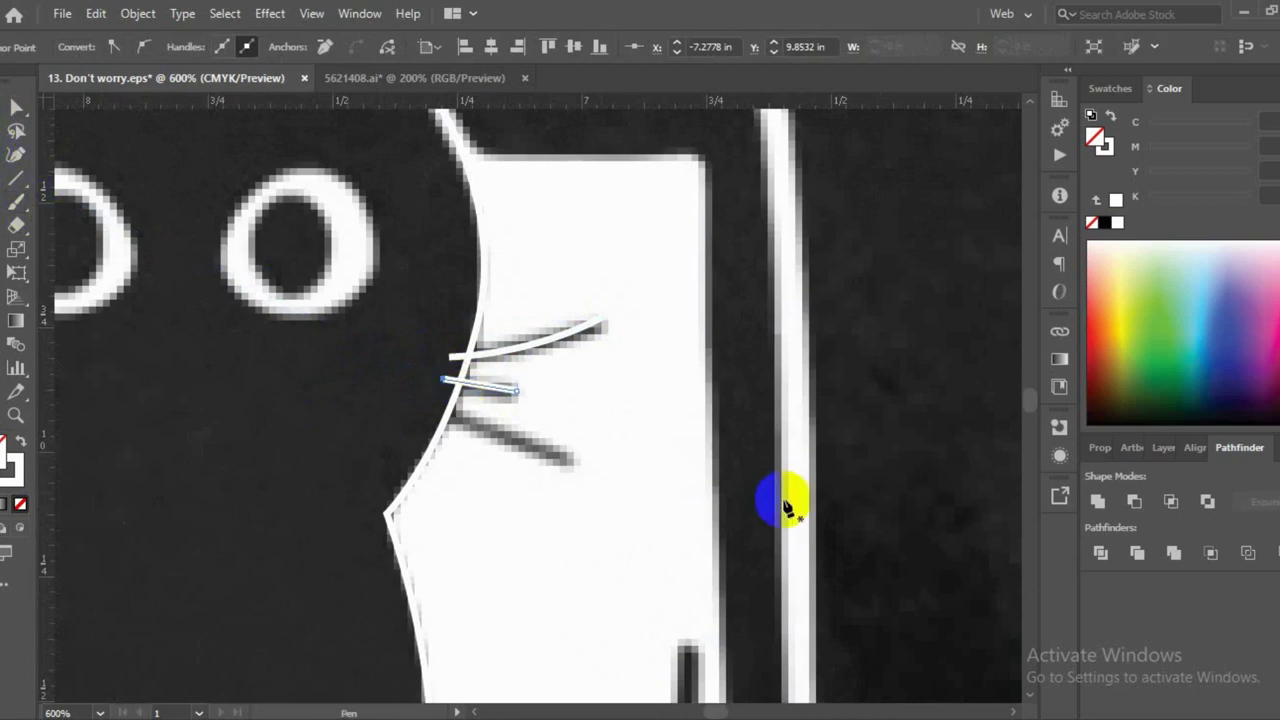
pyautogui.click(576, 464)
pyautogui.click(443, 418)
pyautogui.moveTo(430, 404); pyautogui.dragTo(58, 148)
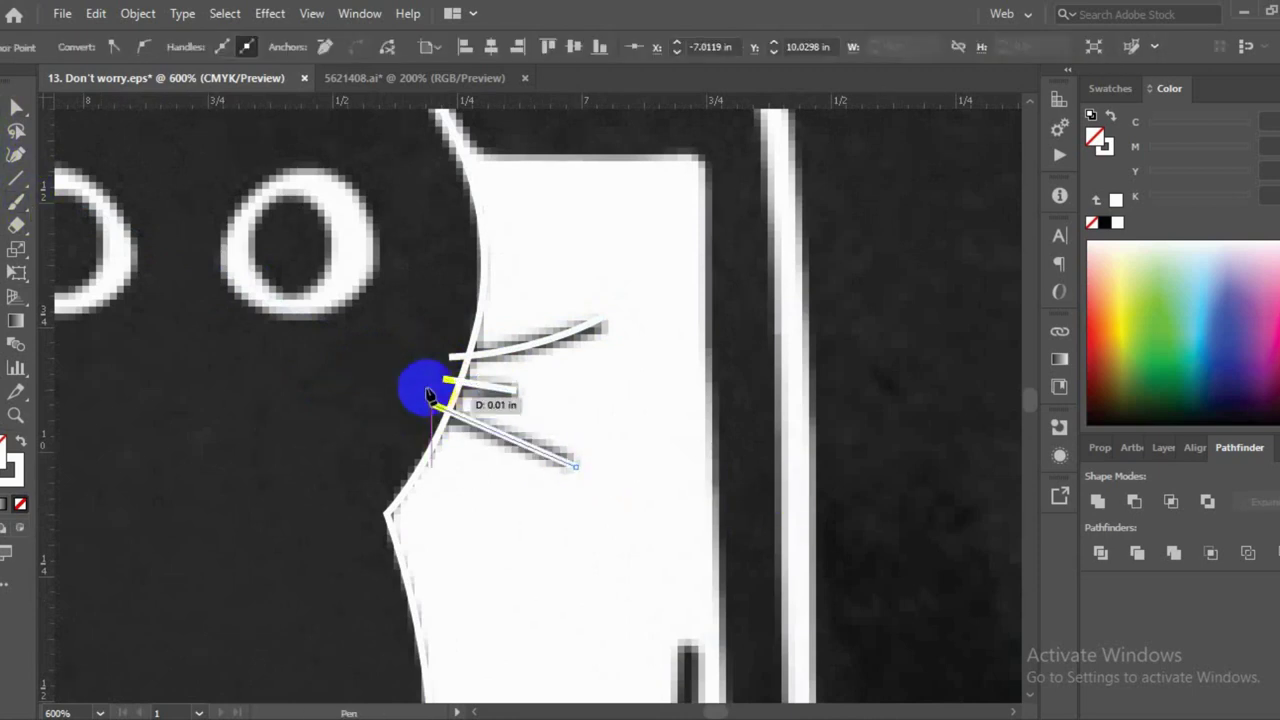
pyautogui.scroll(-3, 750, 530)
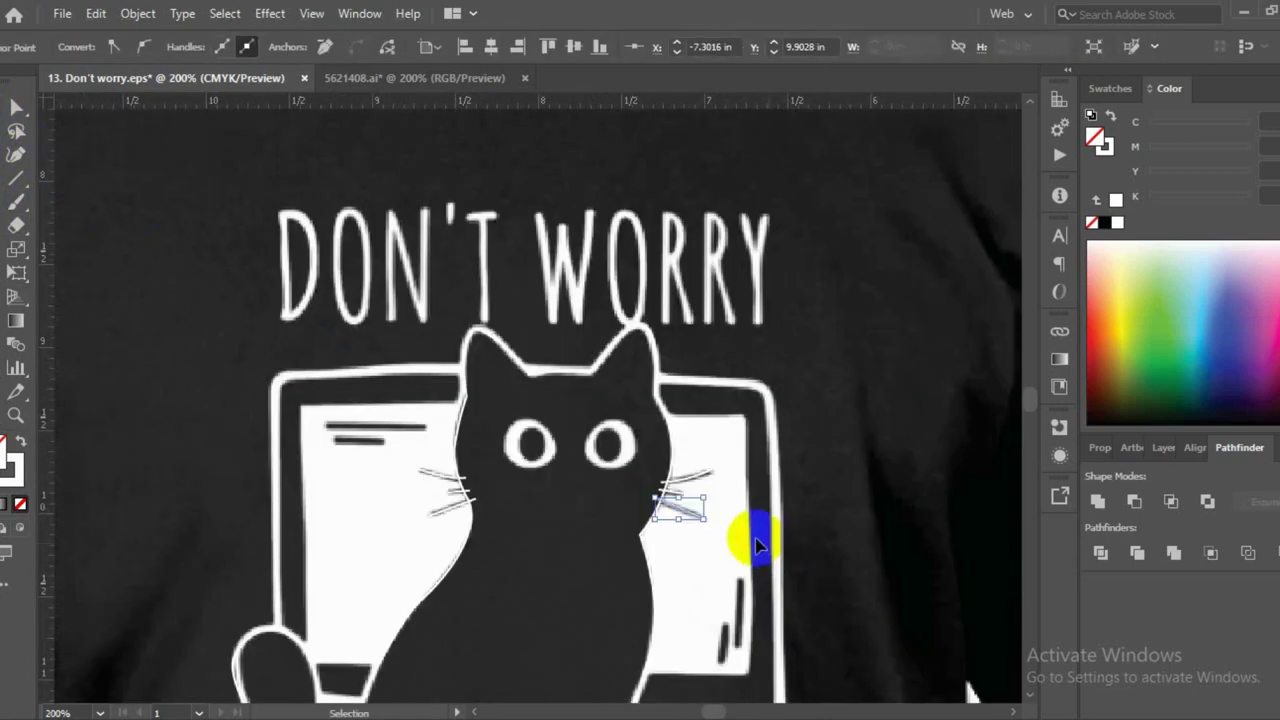
pyautogui.scroll(3, 490, 430)
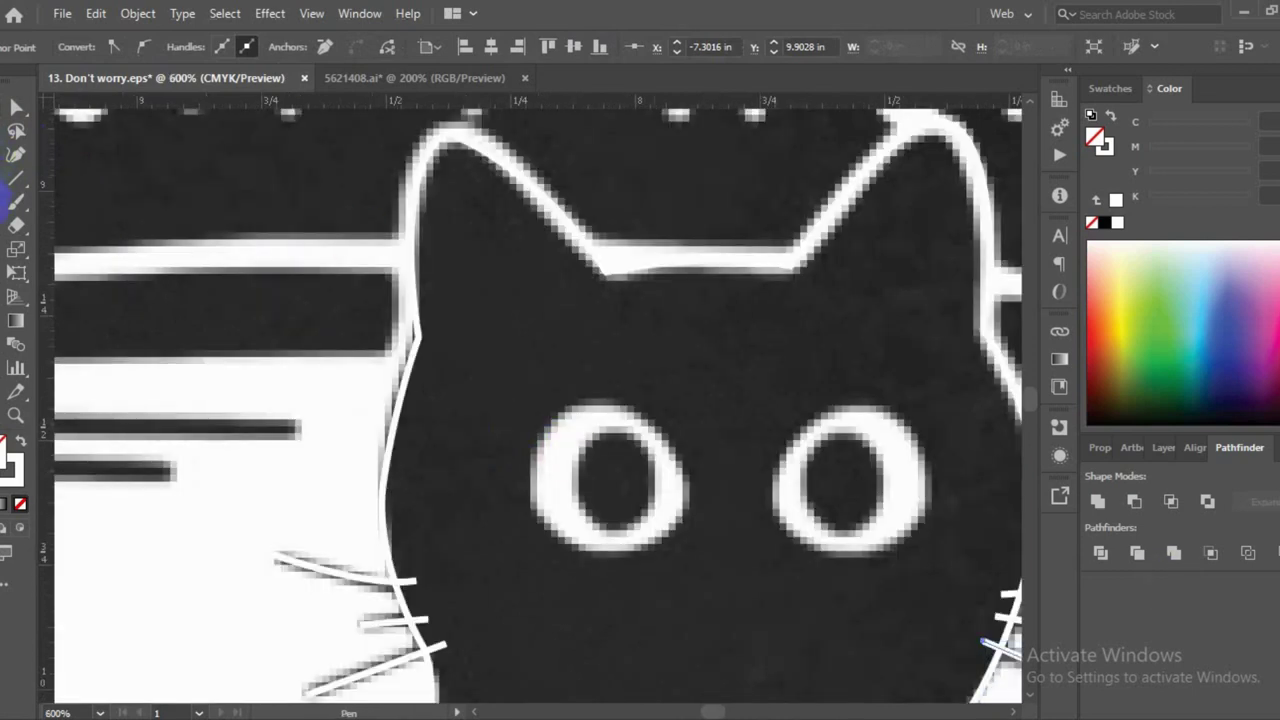
# Draw a solid white, unoutlined circle on the left eye and copy it onto the right eye
pyautogui.click(12, 200)
pyautogui.click(35, 249)
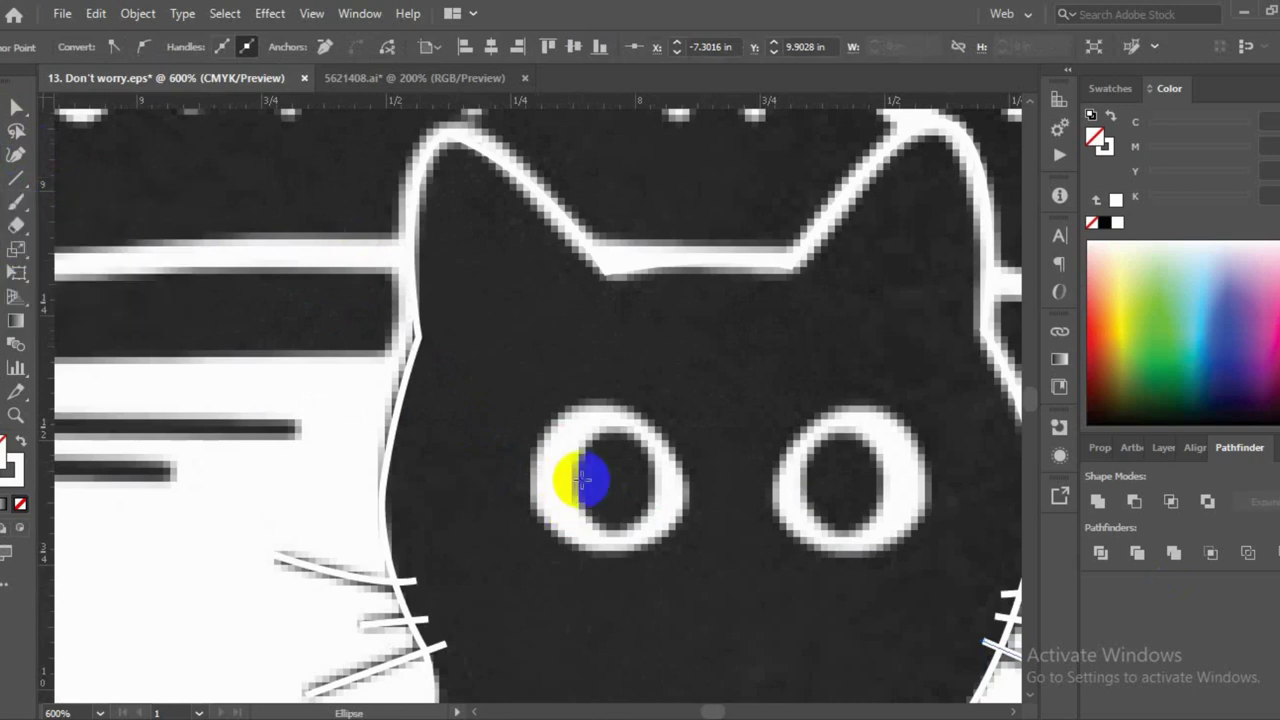
pyautogui.moveTo(563, 421)
pyautogui.mouseDown()
pyautogui.moveTo(667, 567)
pyautogui.moveTo(706, 559)
pyautogui.moveTo(677, 549)
pyautogui.mouseUp()
pyautogui.press('v')
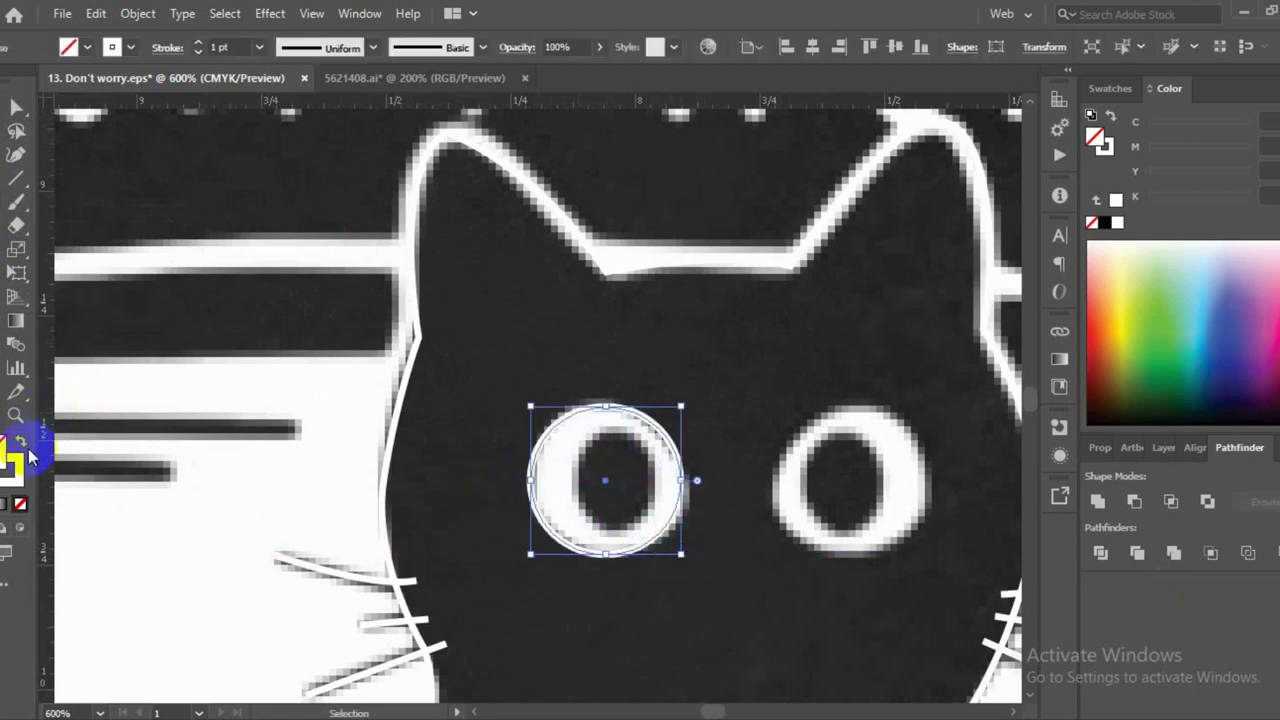
pyautogui.click(21, 444)
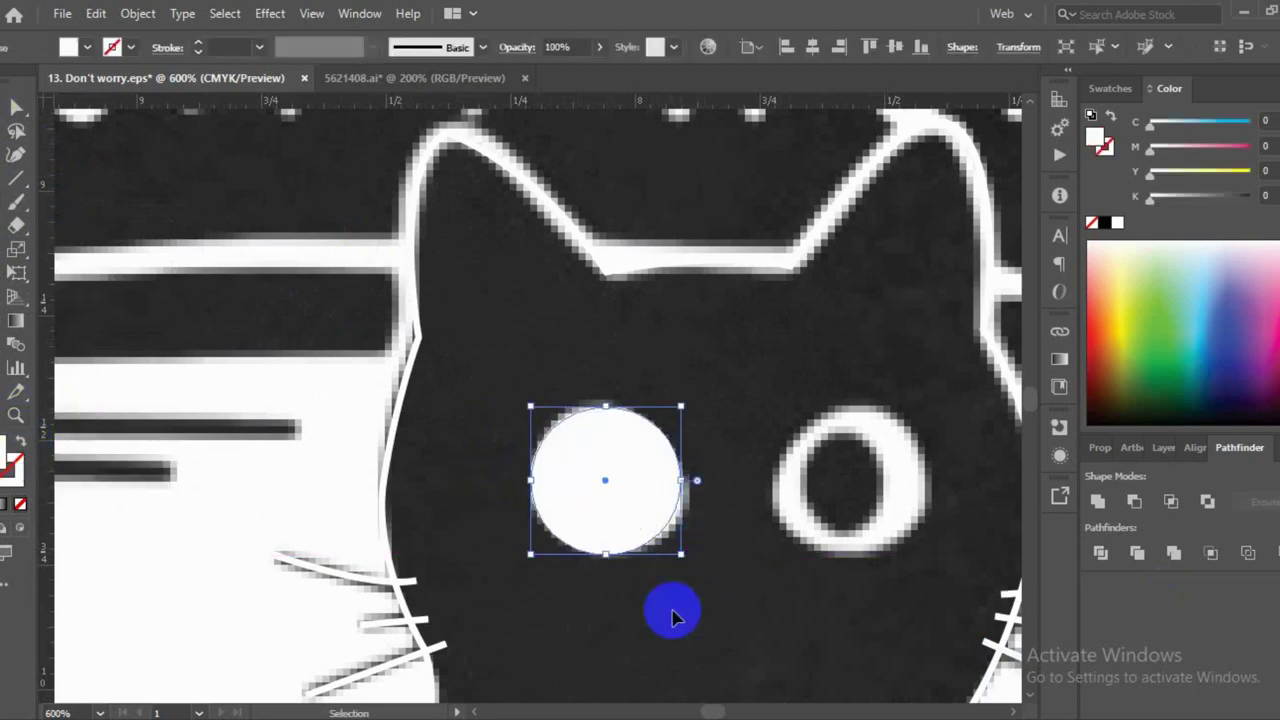
pyautogui.moveTo(624, 494); pyautogui.dragTo(876, 502)
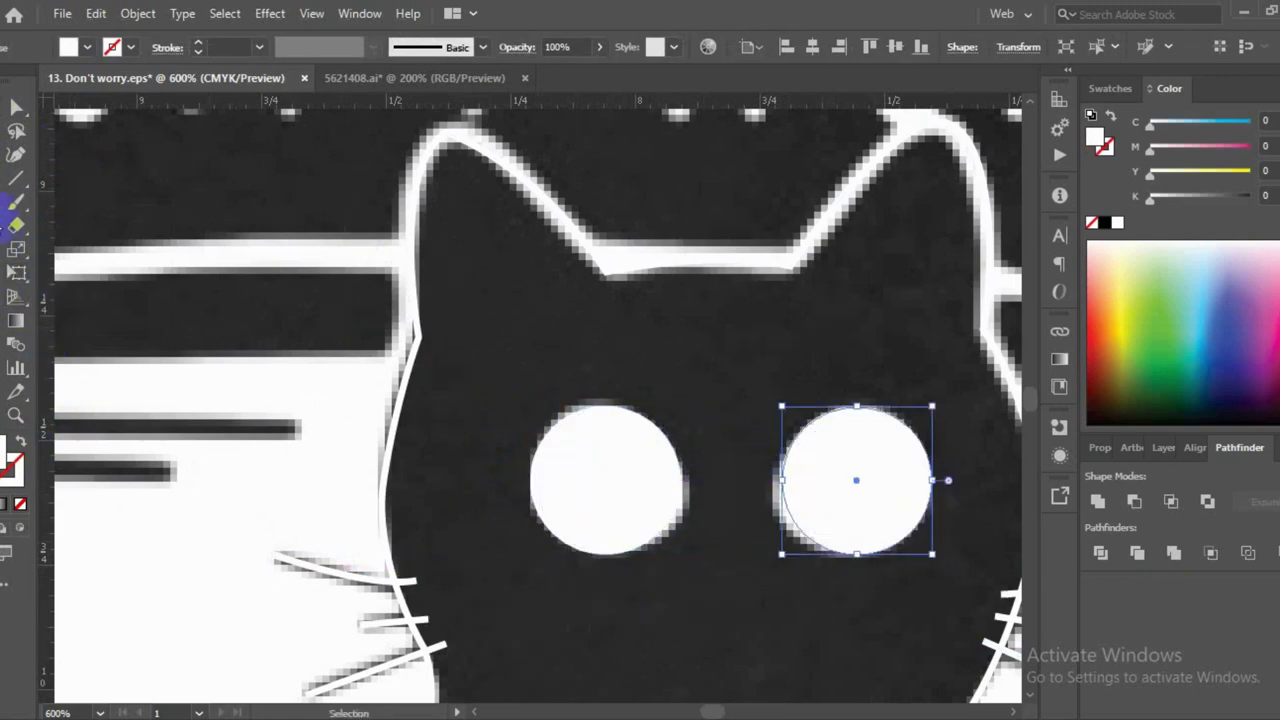
# Add an oval pupil in the cat's dark body colour and copy it onto the right eye
pyautogui.moveTo(6, 192); pyautogui.dragTo(57, 246)
pyautogui.moveTo(604, 462)
pyautogui.mouseDown()
pyautogui.moveTo(655, 520)
pyautogui.moveTo(642, 540)
pyautogui.mouseUp()
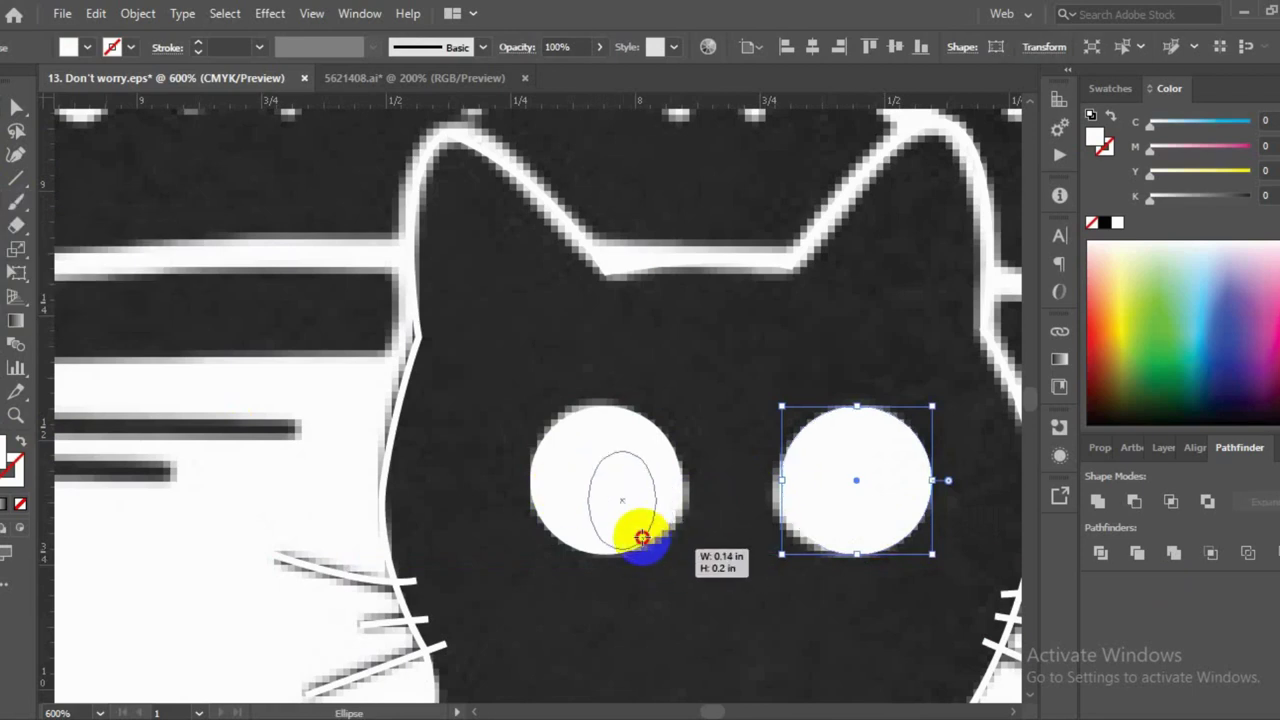
pyautogui.moveTo(642, 540); pyautogui.dragTo(639, 533)
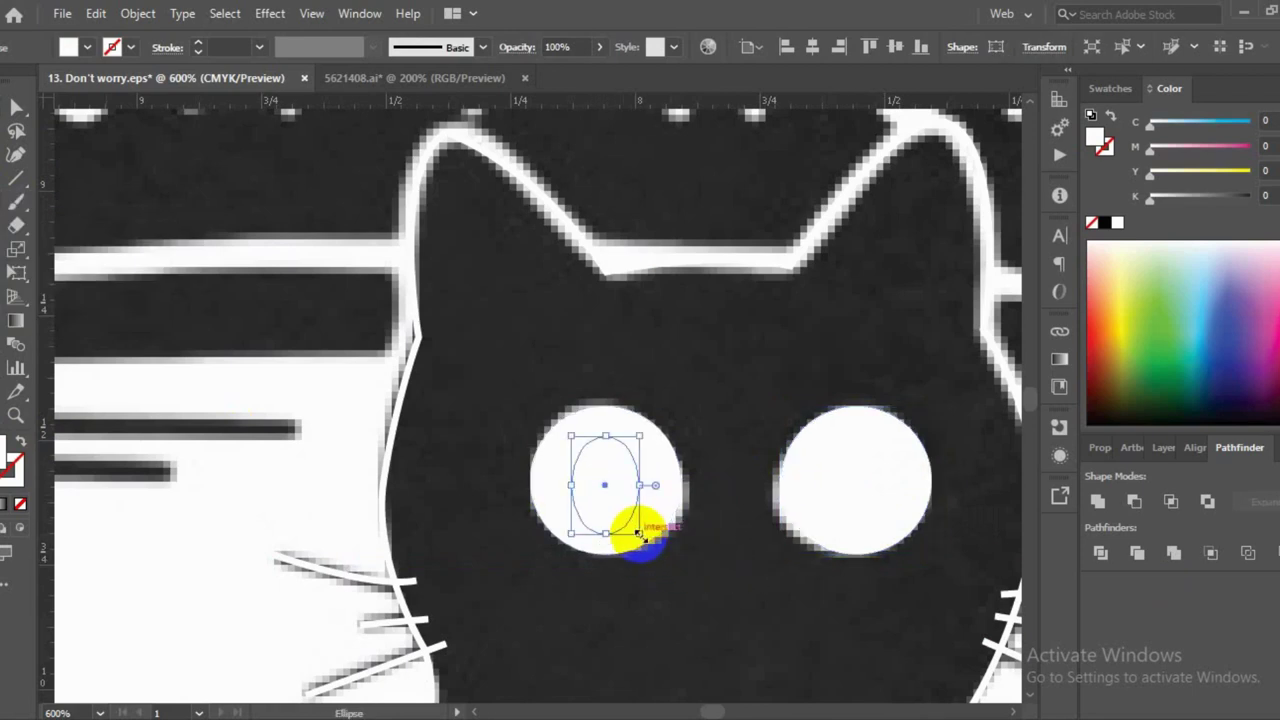
pyautogui.press('i')
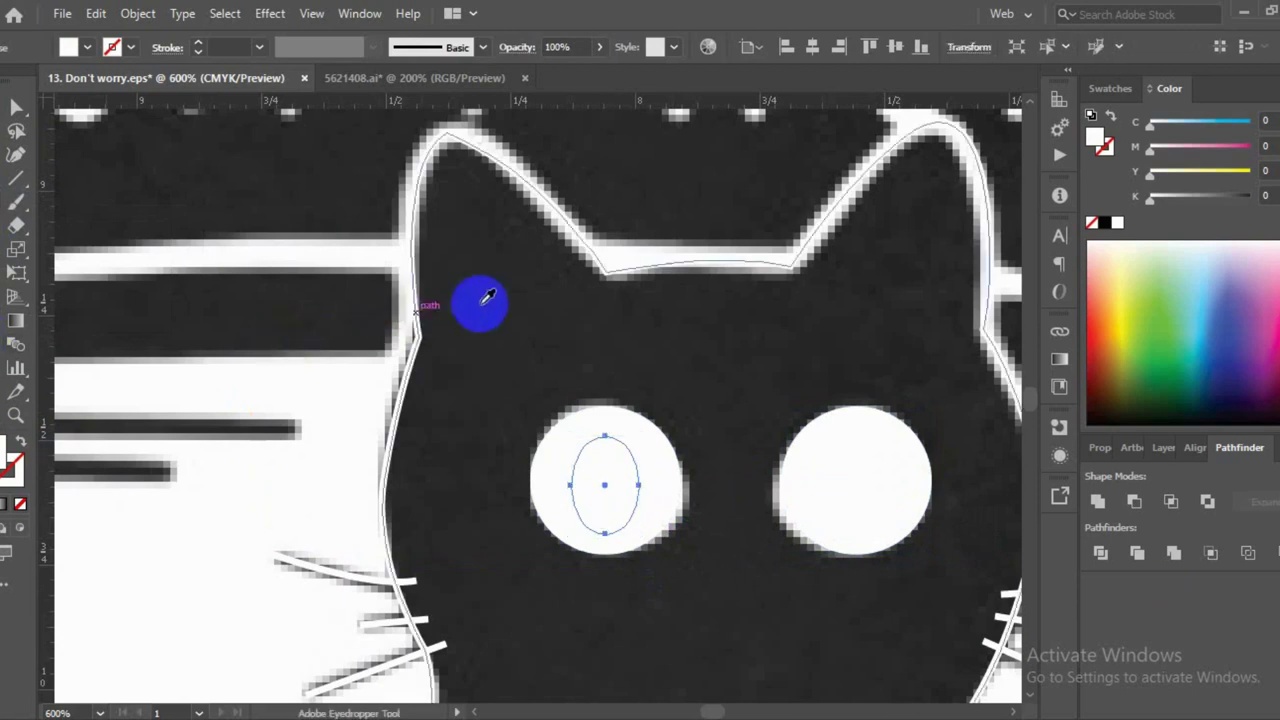
pyautogui.click(520, 296)
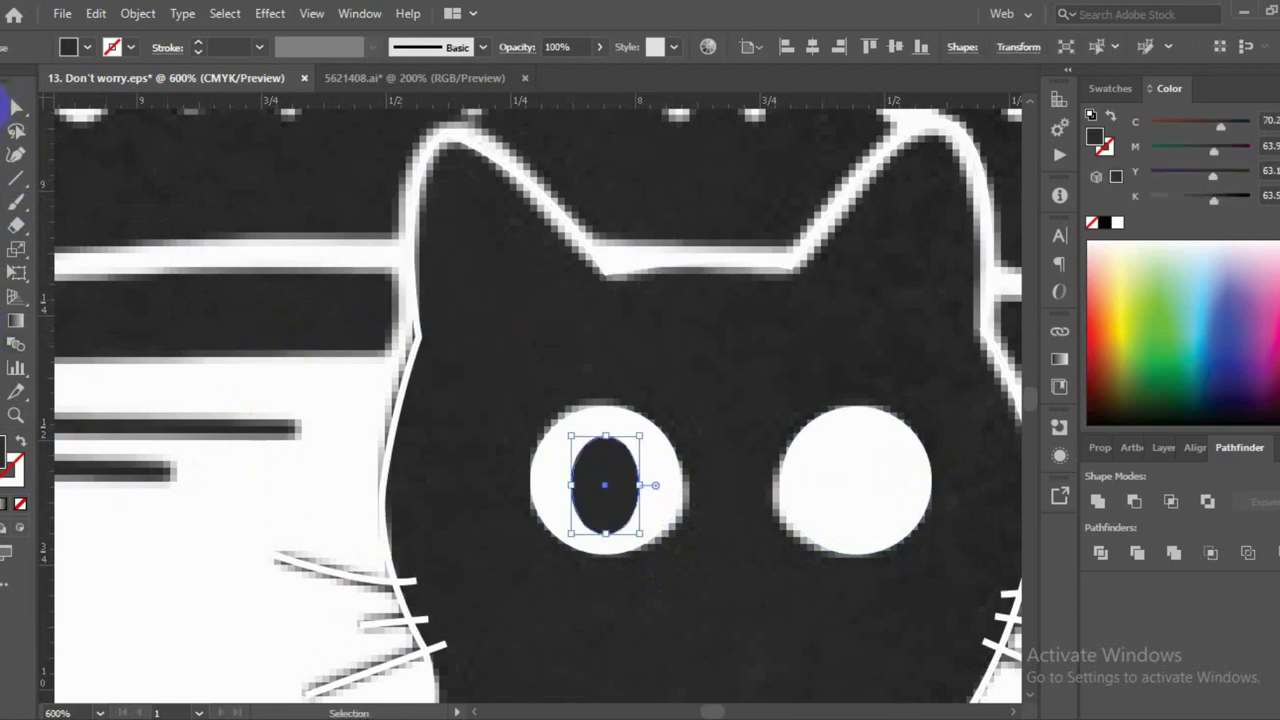
pyautogui.hotkey('shift', 'm')
pyautogui.press('v')
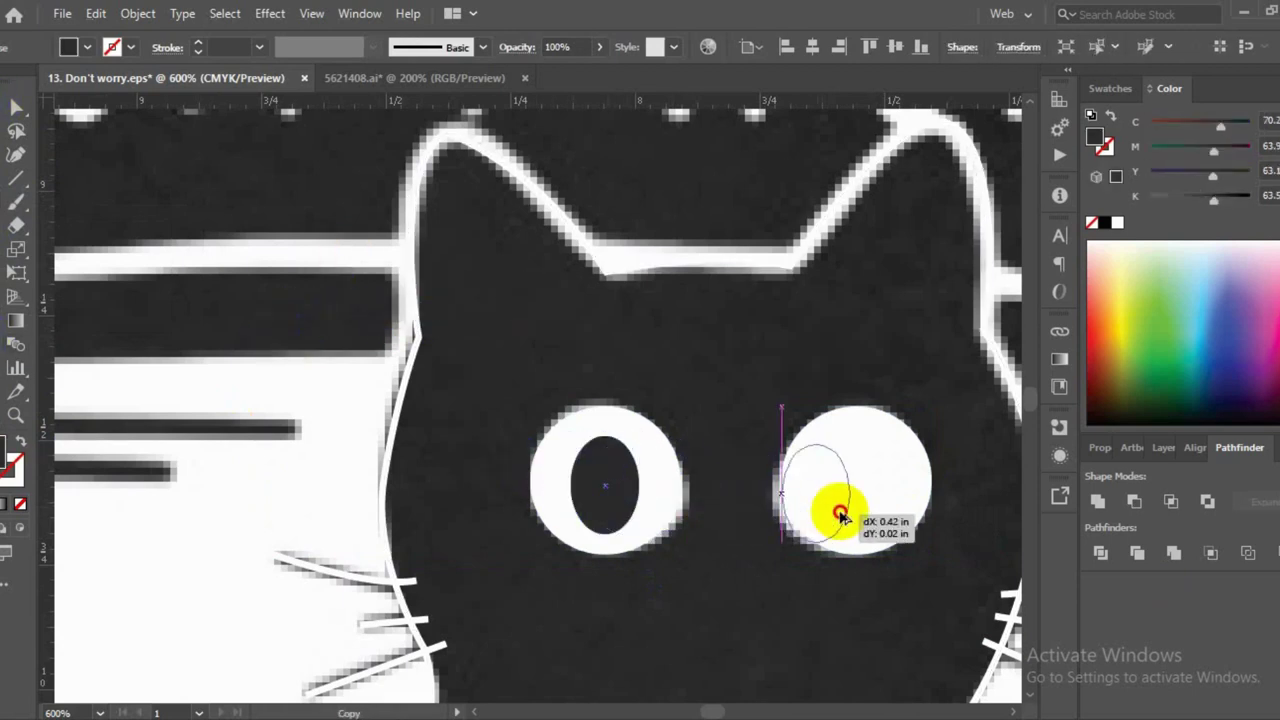
pyautogui.moveTo(612, 515); pyautogui.dragTo(849, 509)
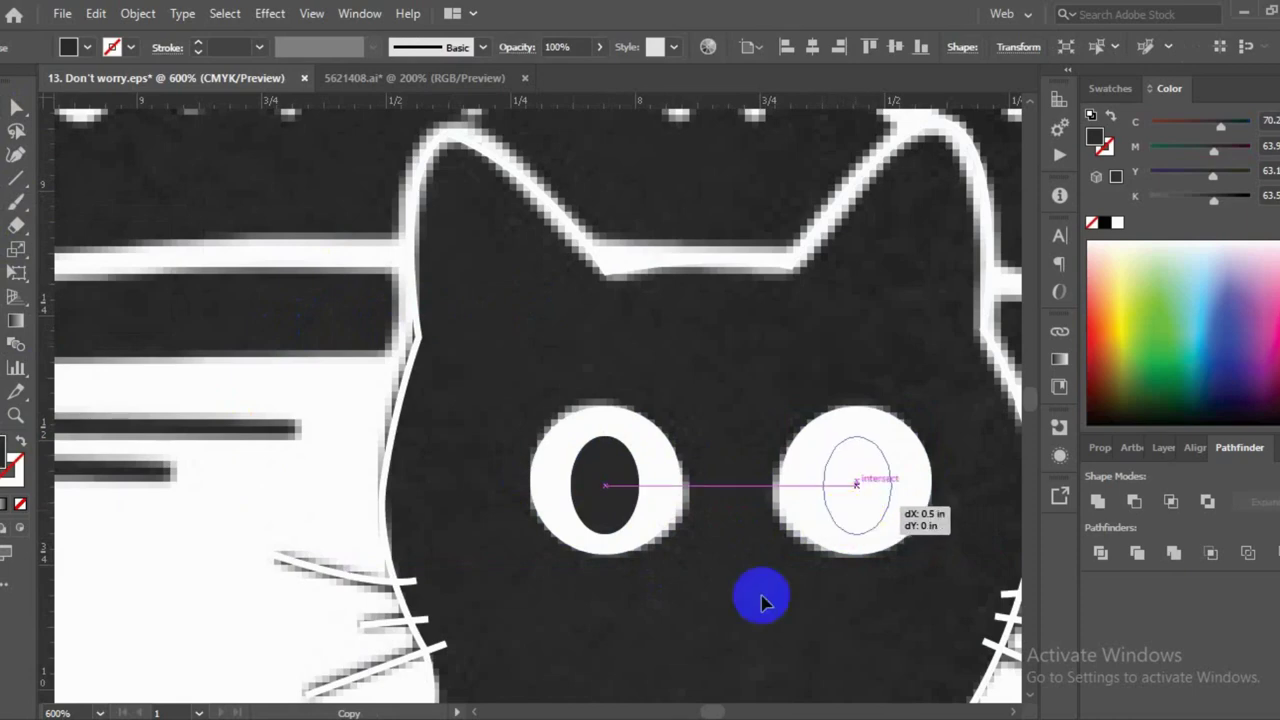
pyautogui.click(700, 620)
# Select the traced cat outline, whiskers and eyes and drag them off the shirt onto empty canvas
pyautogui.scroll(-5, 640, 650)
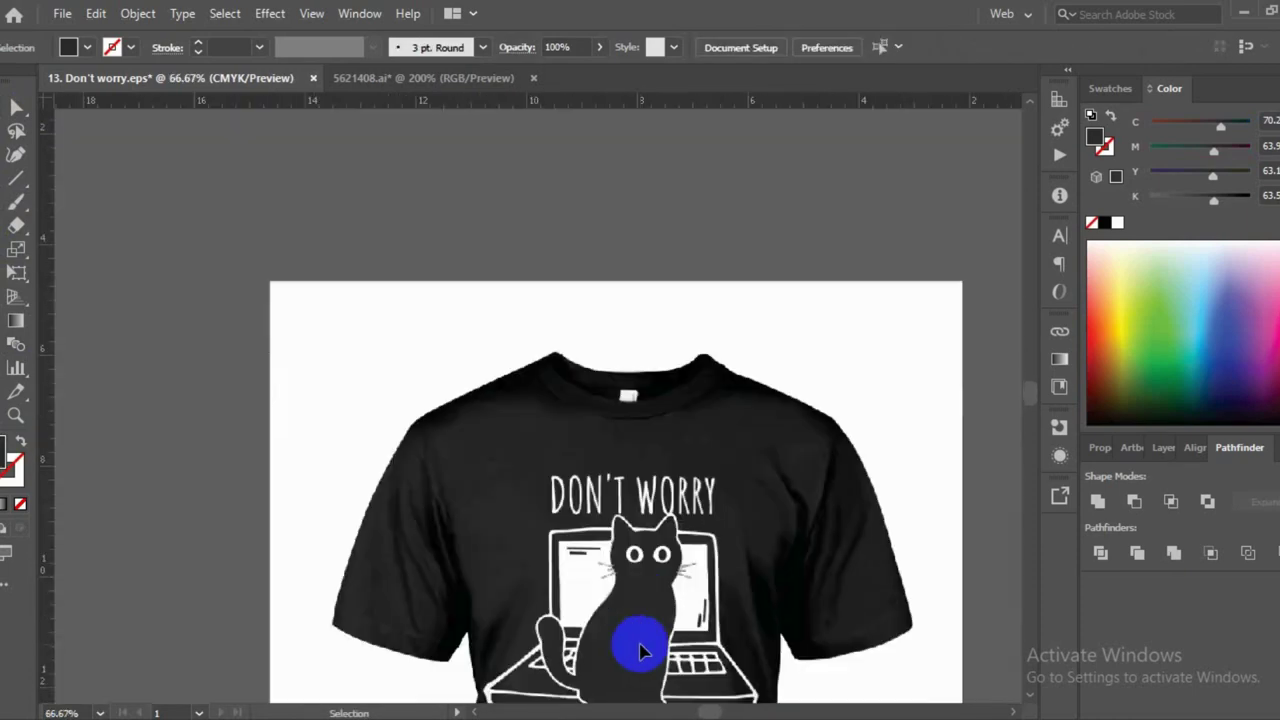
pyautogui.scroll(-2, 617, 455)
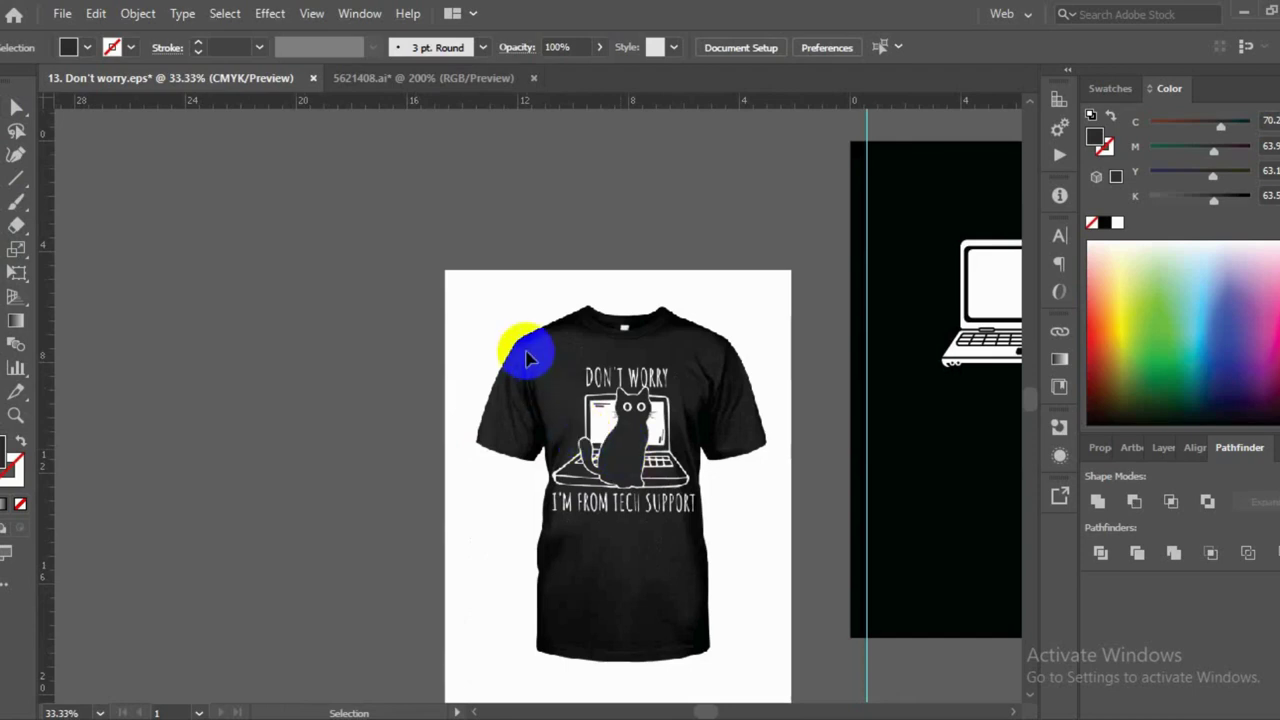
pyautogui.moveTo(523, 351); pyautogui.dragTo(686, 563)
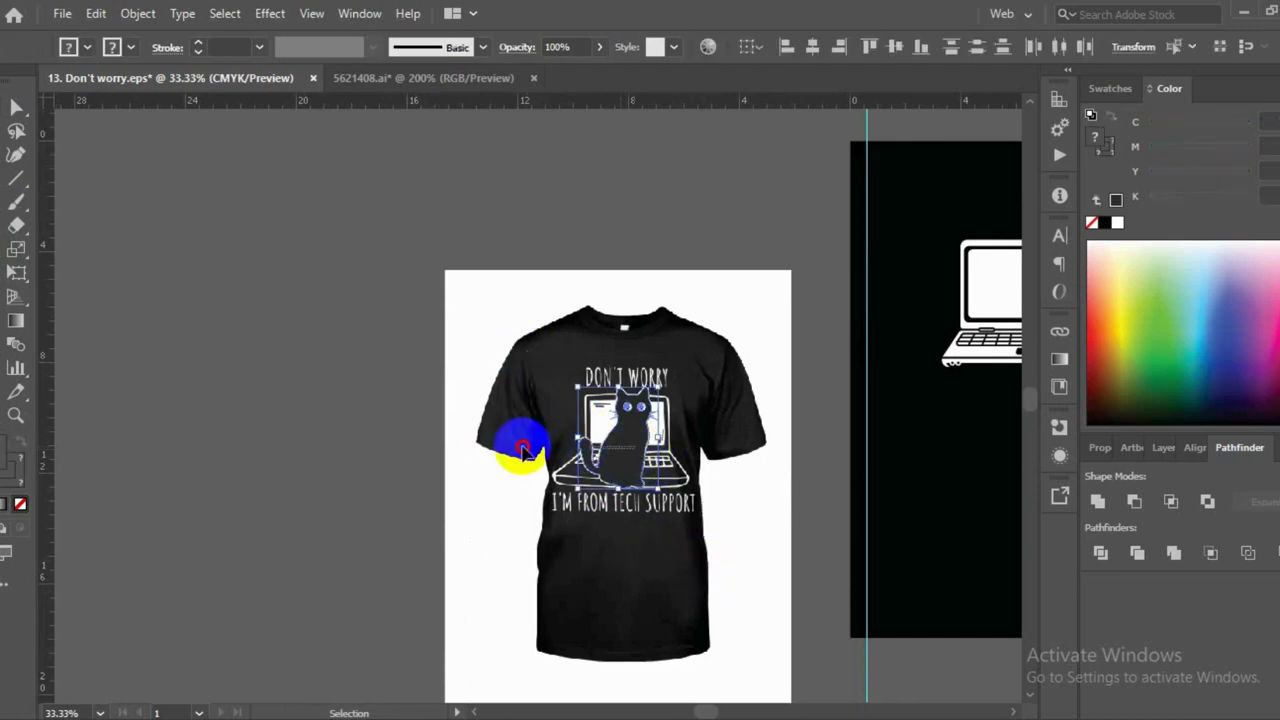
pyautogui.click(648, 430)
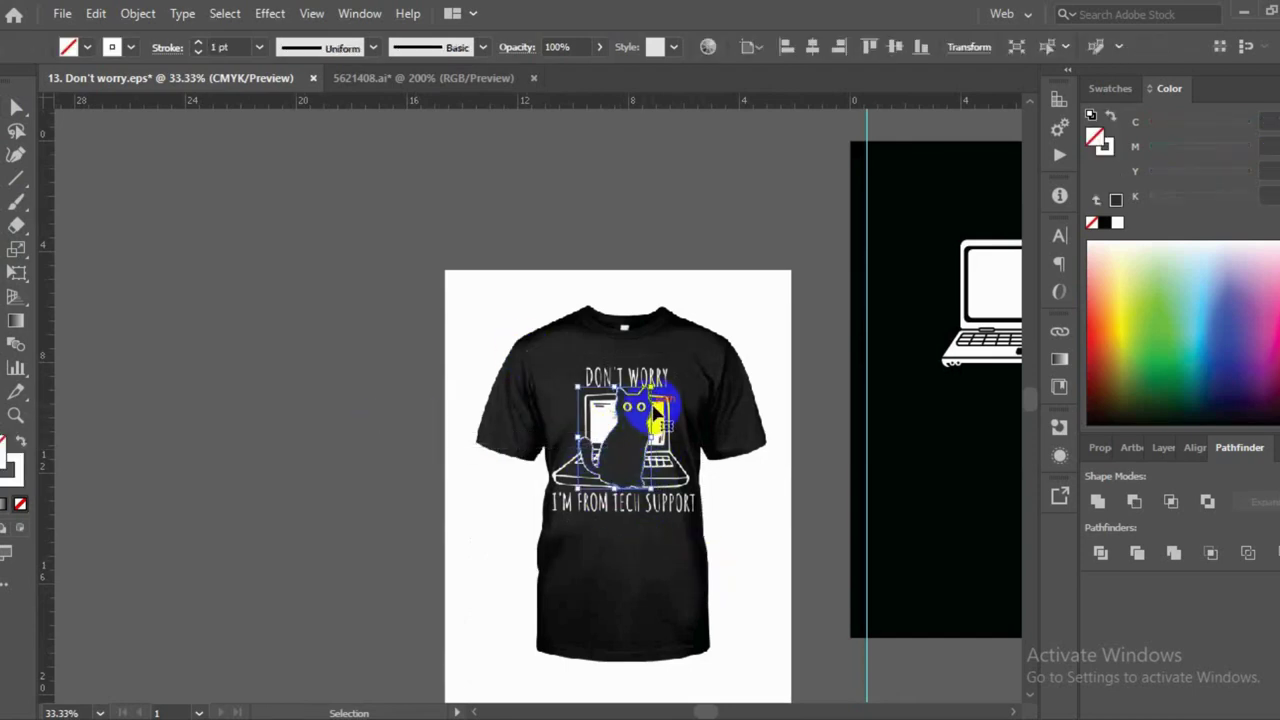
pyautogui.keyDown('shift'); pyautogui.click(638, 408); pyautogui.keyUp('shift')
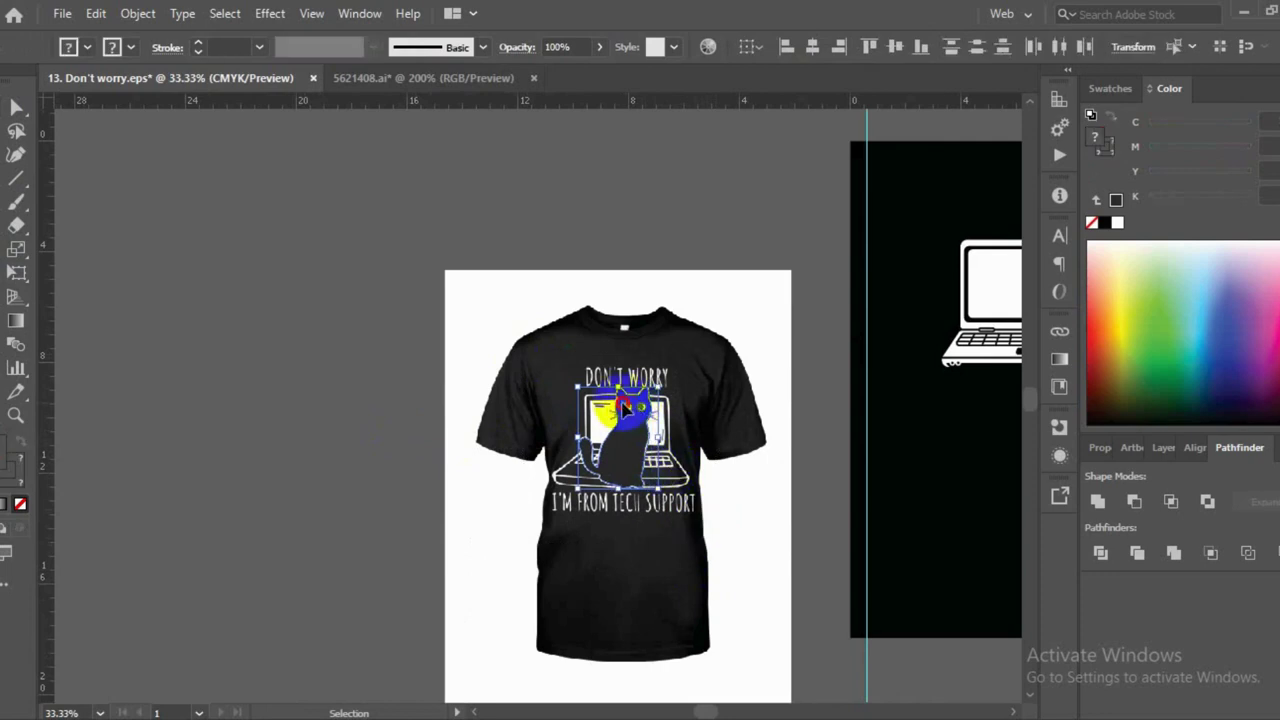
pyautogui.moveTo(625, 405); pyautogui.dragTo(280, 415)
pyautogui.click(225, 490)
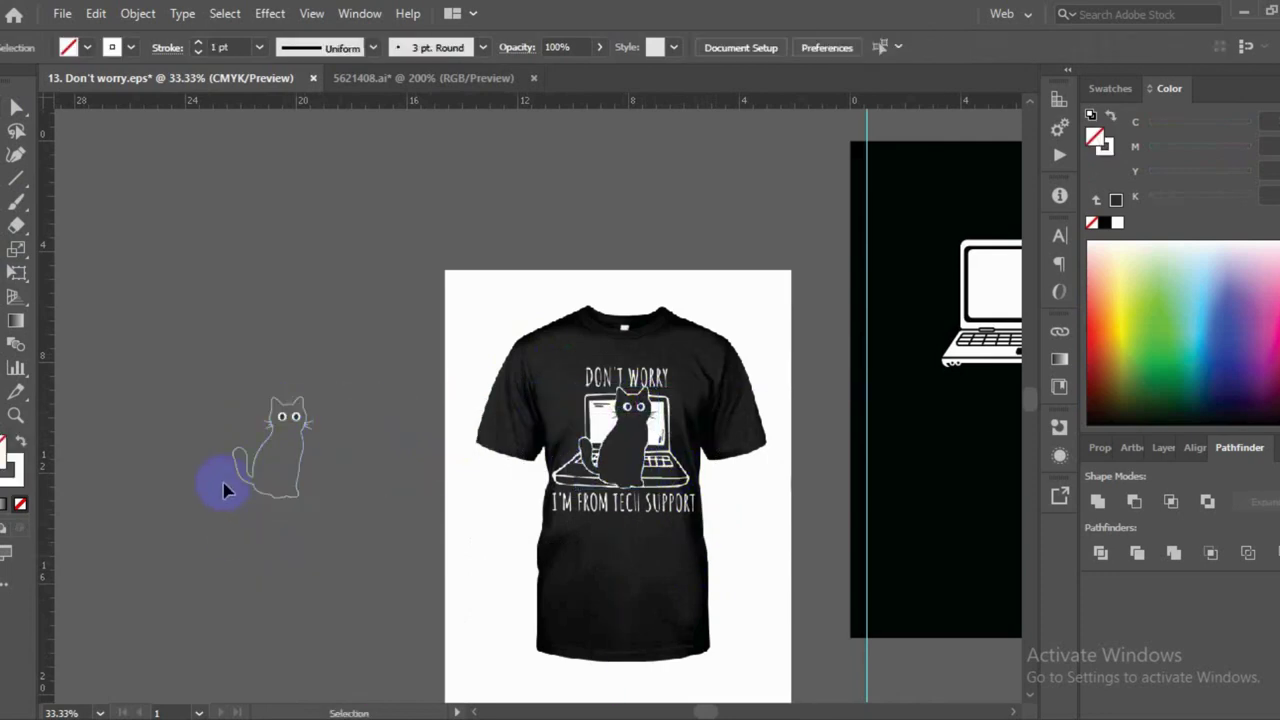
# Scroll around the canvas to review the relocated cat artwork
pyautogui.scroll(1, 220, 428)
pyautogui.scroll(2, 230, 440)
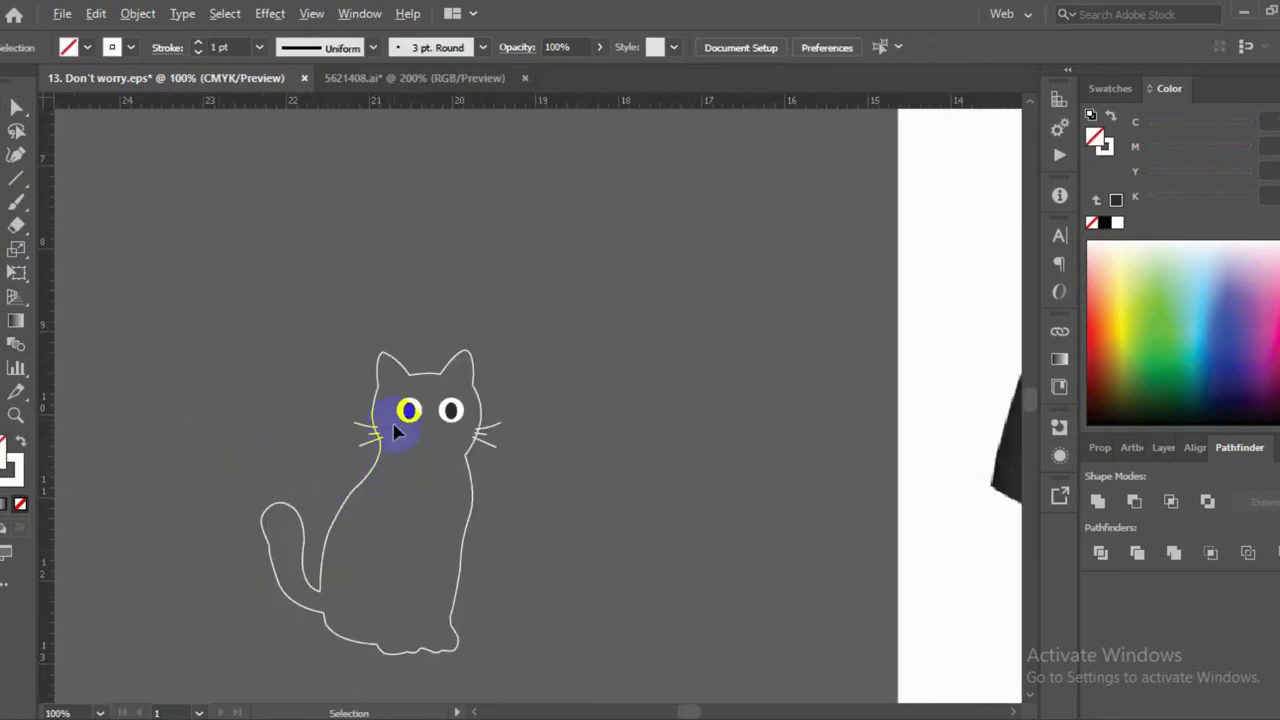
pyautogui.scroll(3, 395, 430)
pyautogui.scroll(-4, 424, 470)
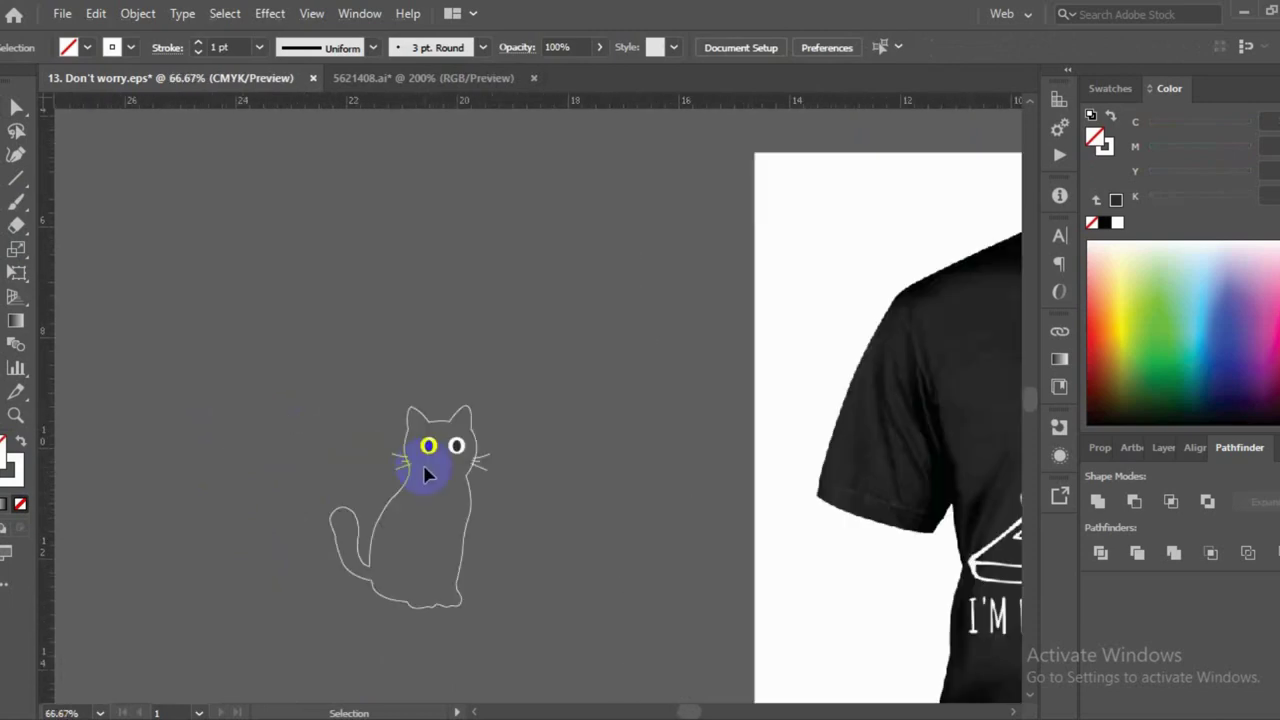
pyautogui.hscroll(5, 823, 570)
pyautogui.hscroll(2, 534, 551)
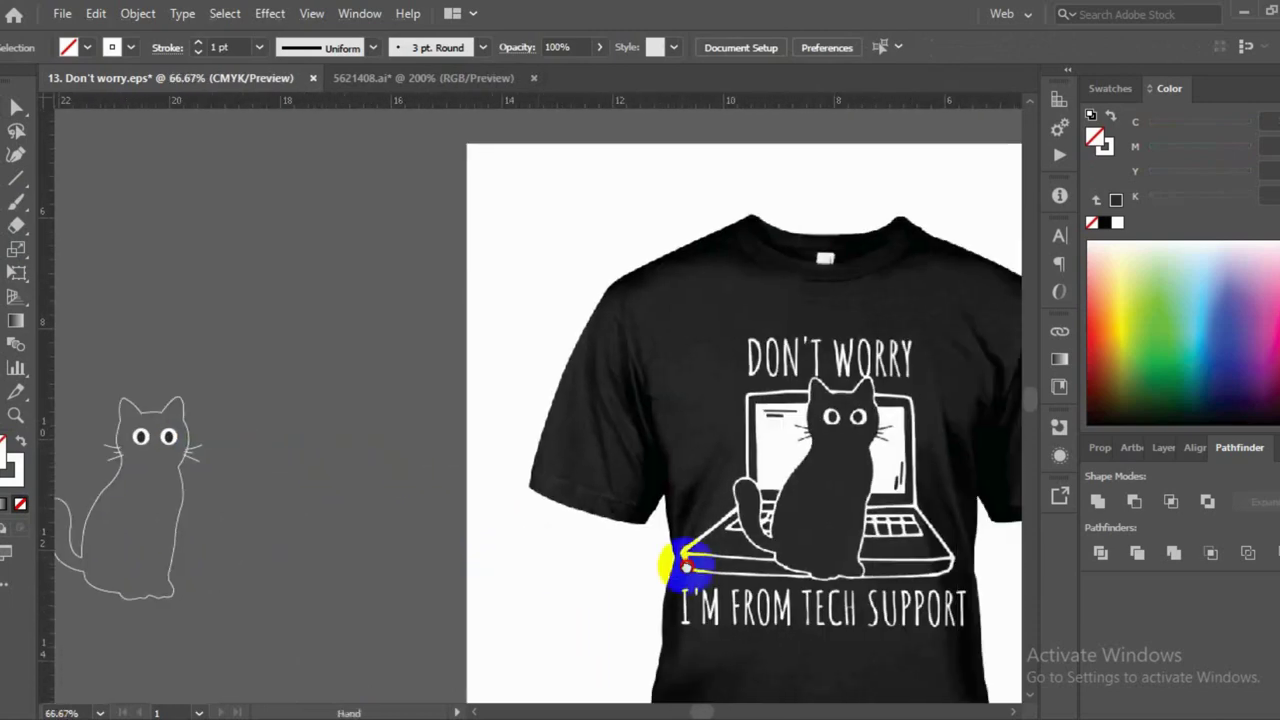
pyautogui.hscroll(-4, 680, 548)
pyautogui.scroll(3, 290, 450)
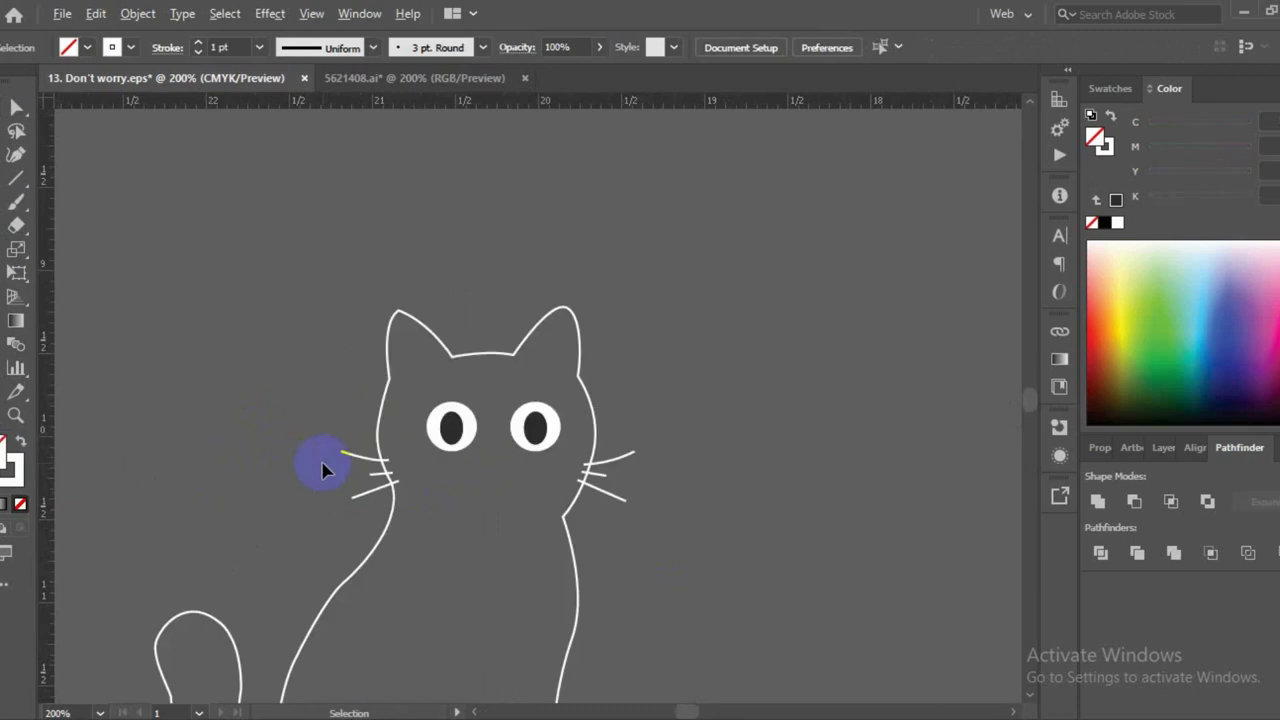
# Try a tapered width profile on the left whiskers
pyautogui.scroll(2, 328, 450)
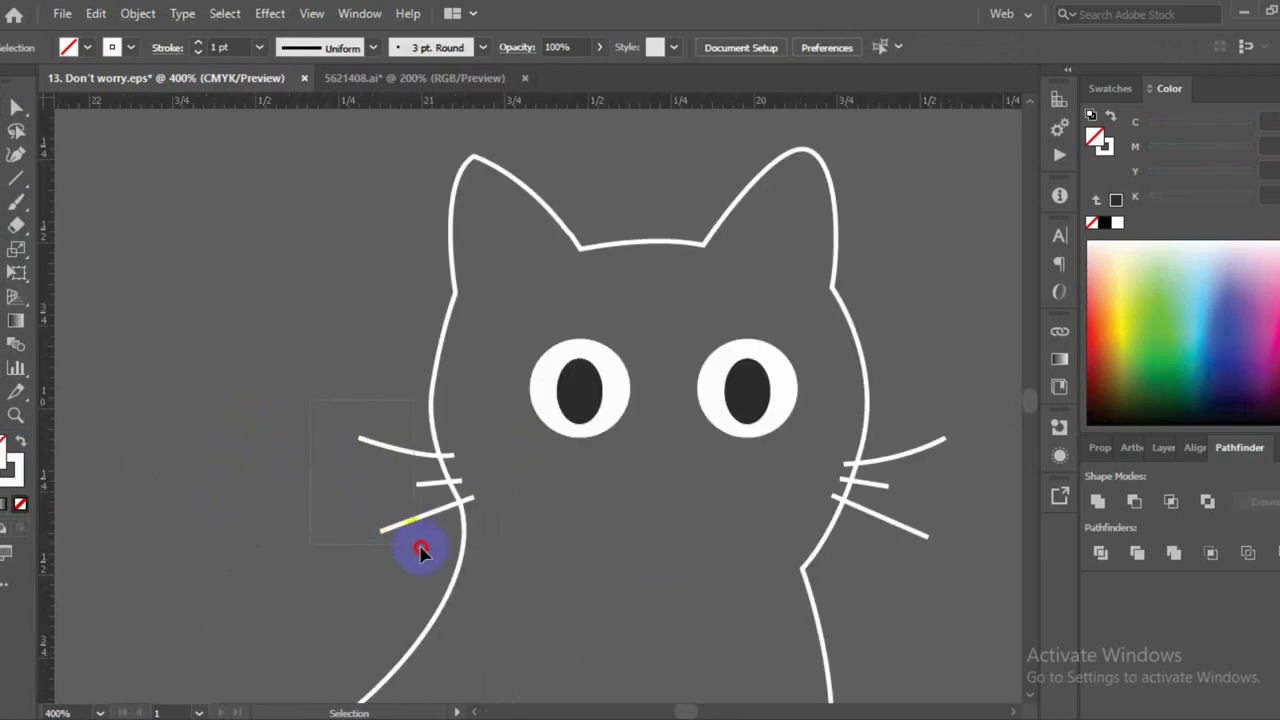
pyautogui.moveTo(424, 552); pyautogui.dragTo(423, 551)
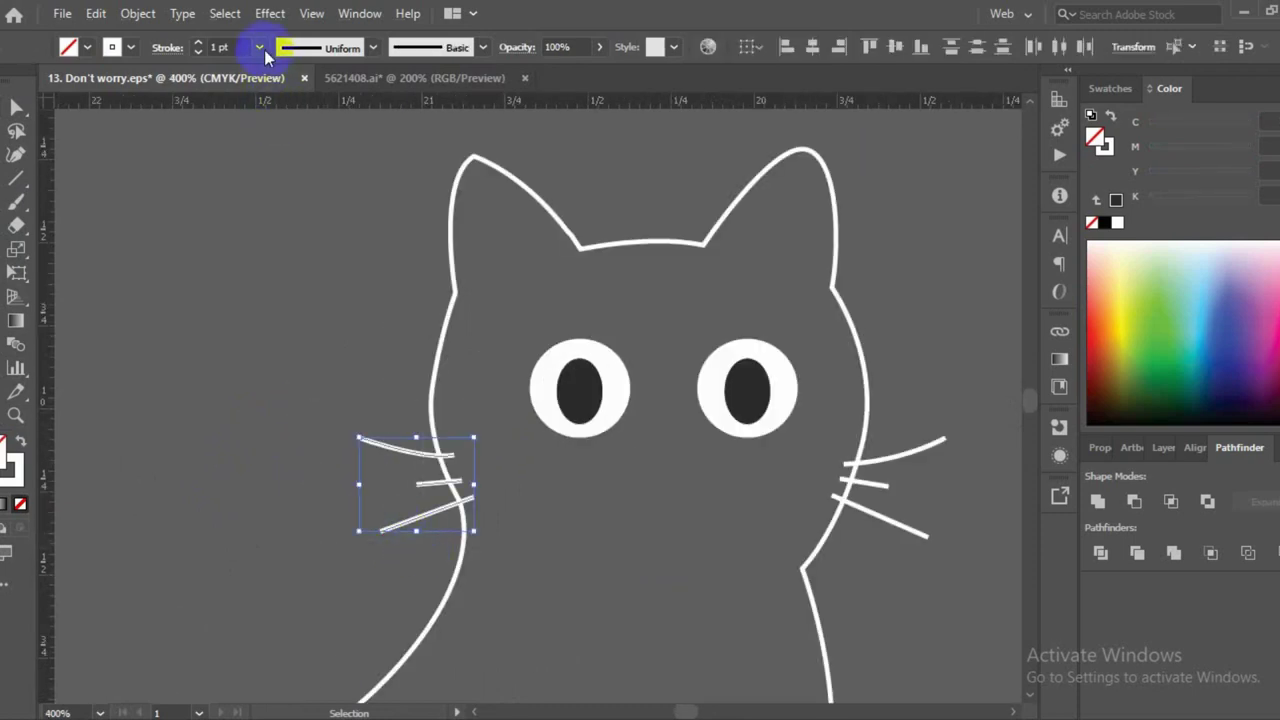
pyautogui.click(374, 48)
pyautogui.click(306, 109)
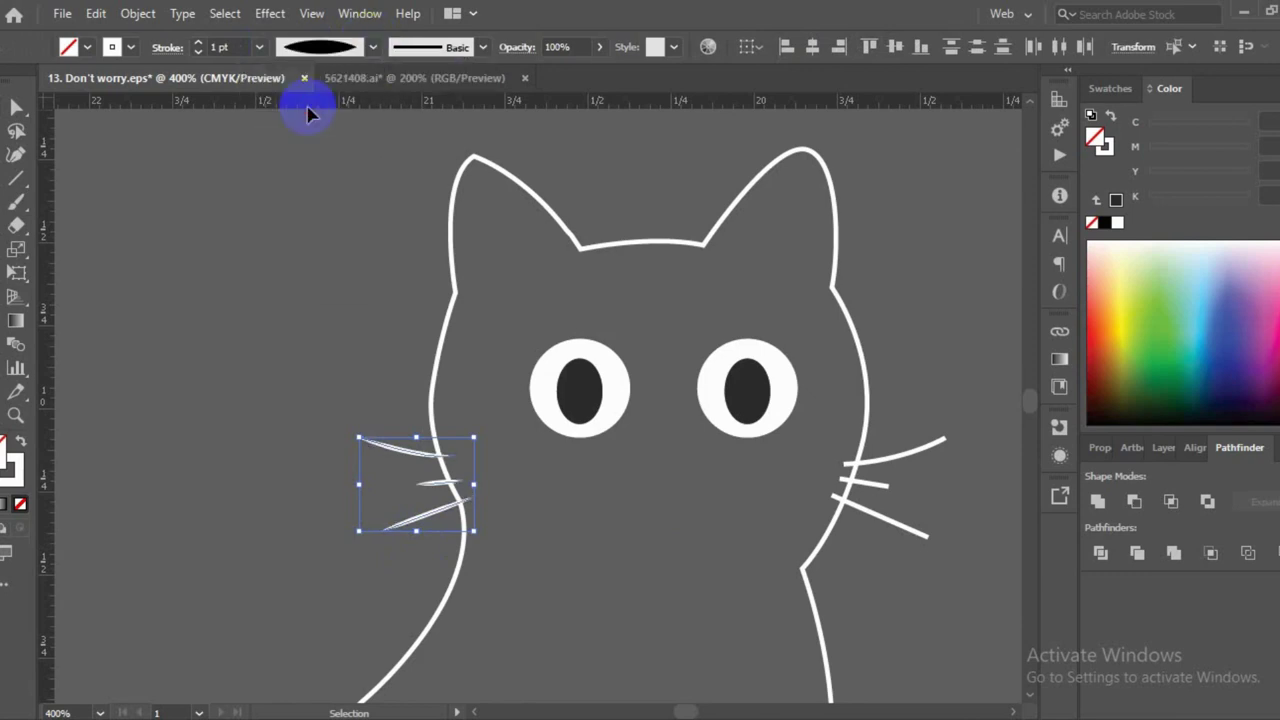
pyautogui.click(338, 367)
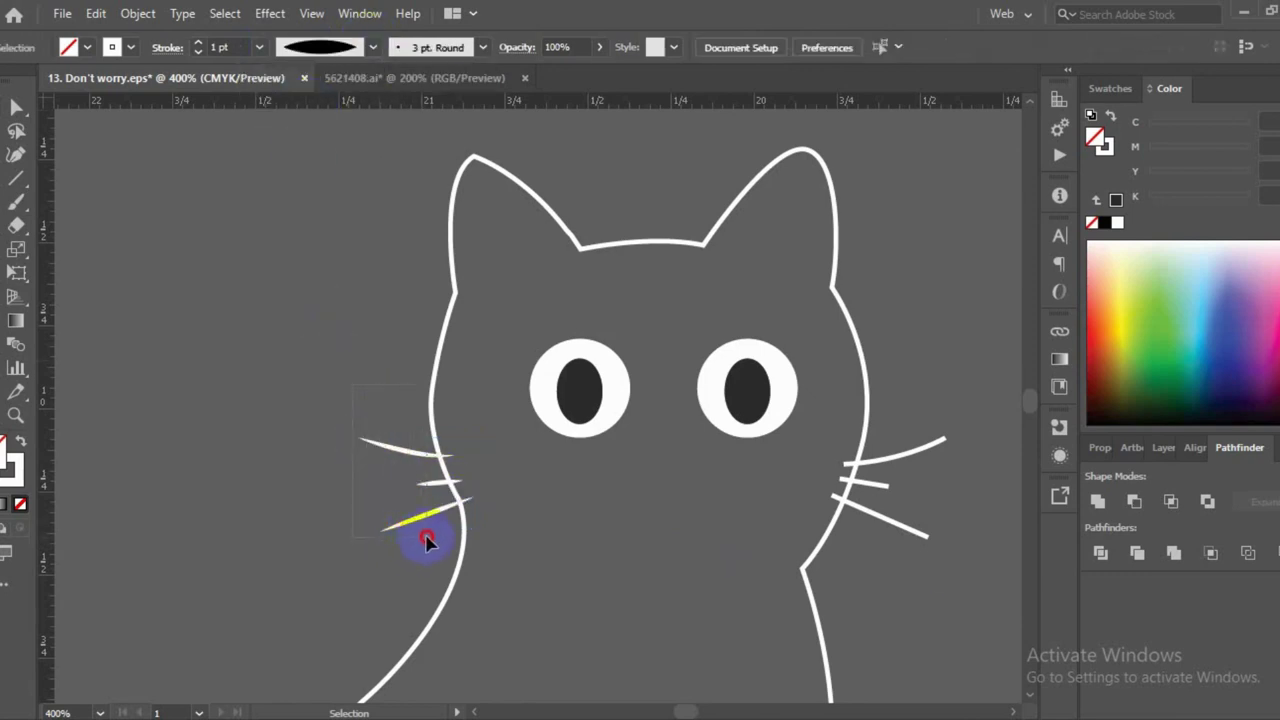
# Give the left whiskers rounded caps and reset them to uniform width
pyautogui.moveTo(427, 541); pyautogui.dragTo(424, 535)
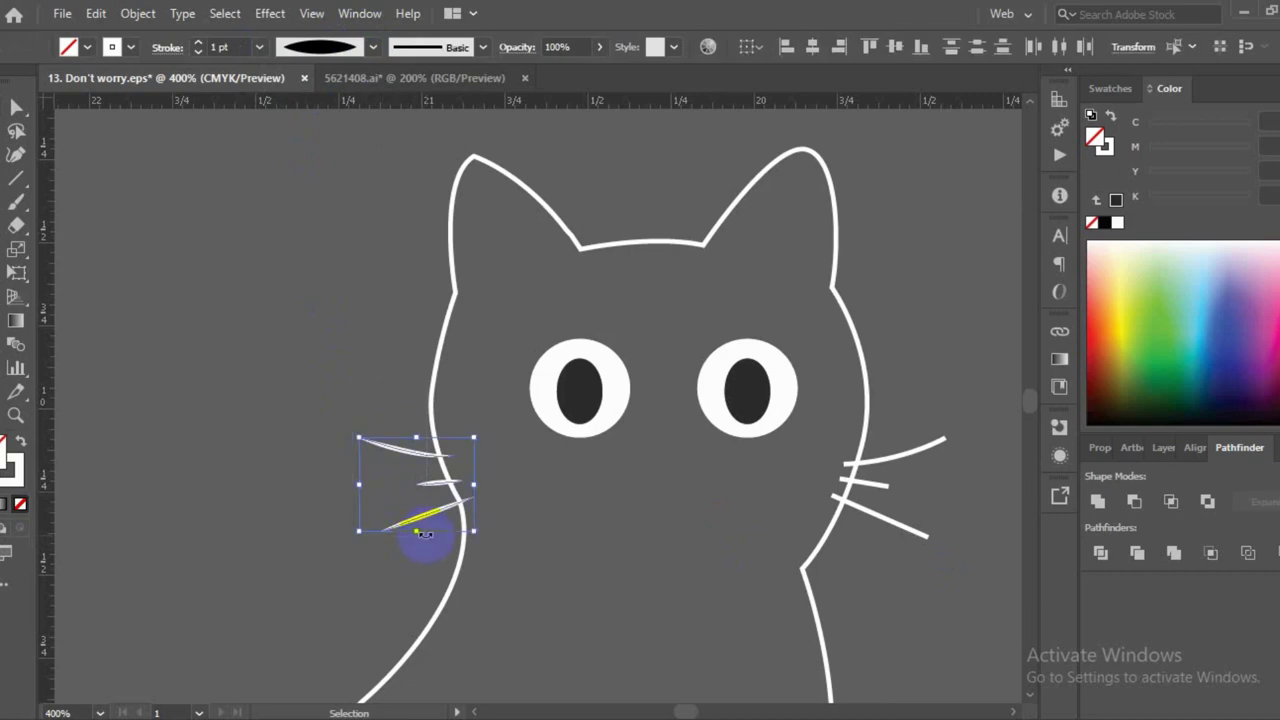
pyautogui.click(168, 50)
pyautogui.click(64, 97)
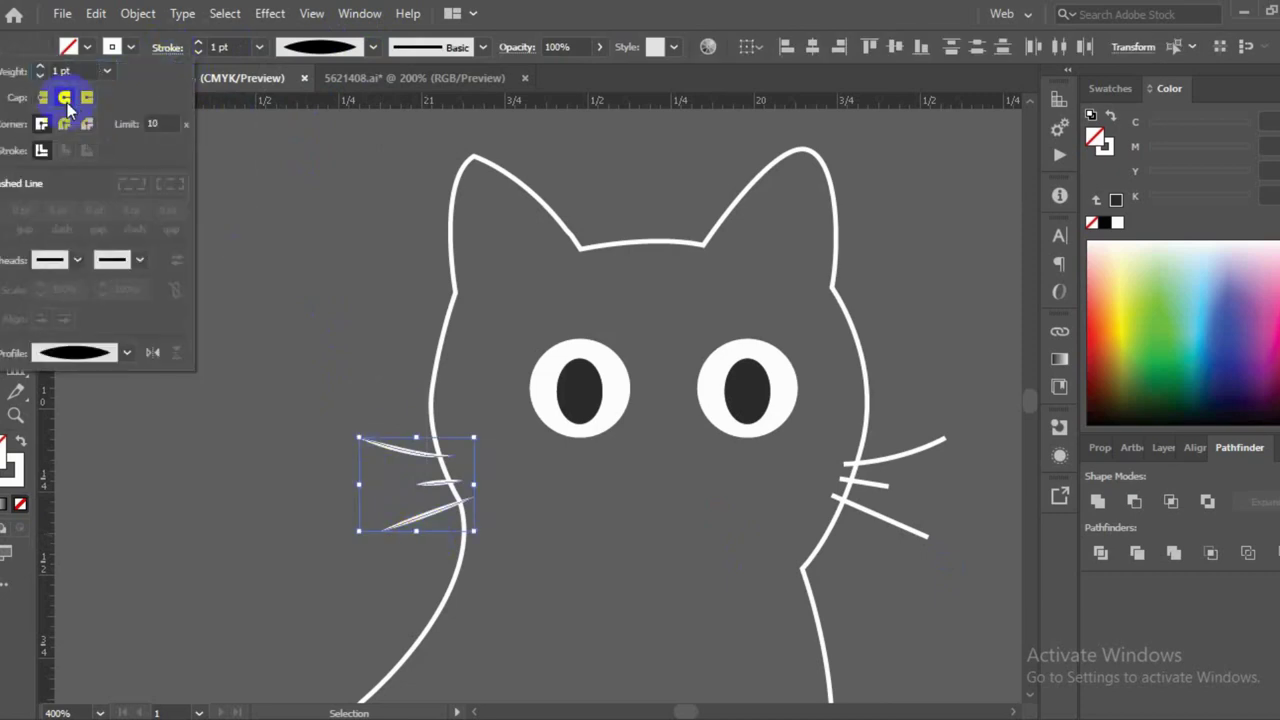
pyautogui.click(372, 47)
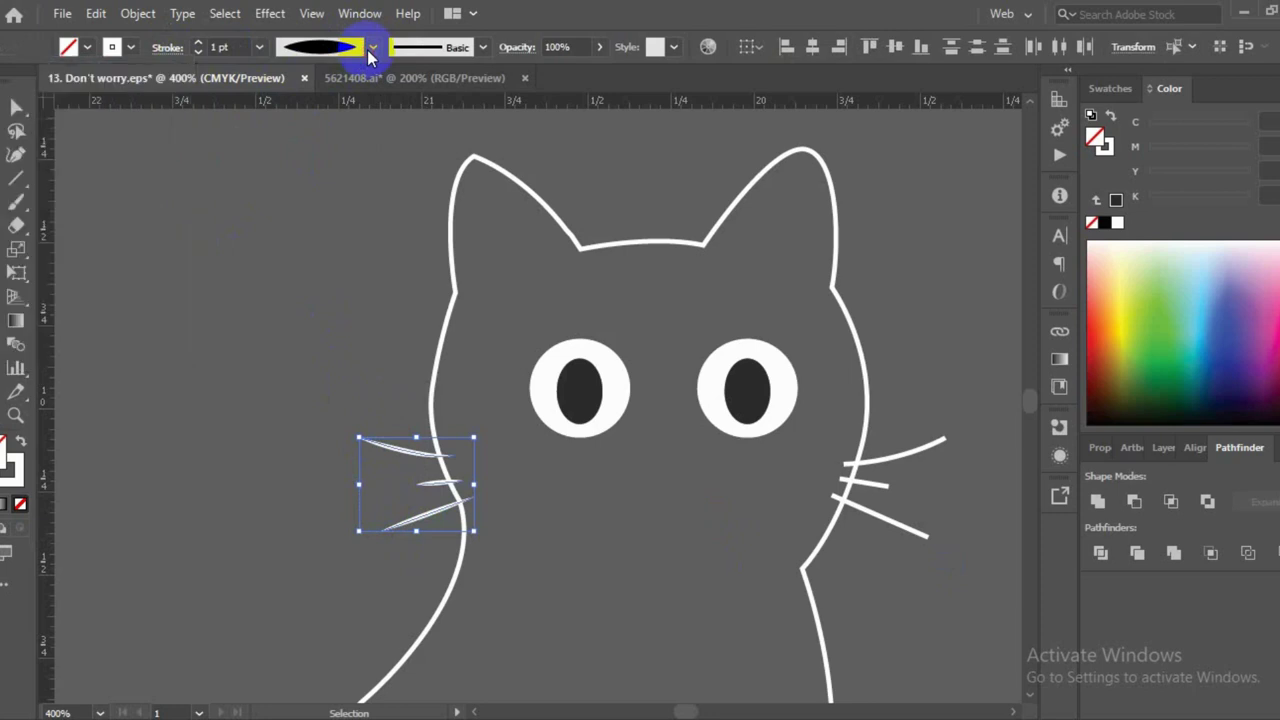
pyautogui.click(372, 47)
pyautogui.click(310, 88)
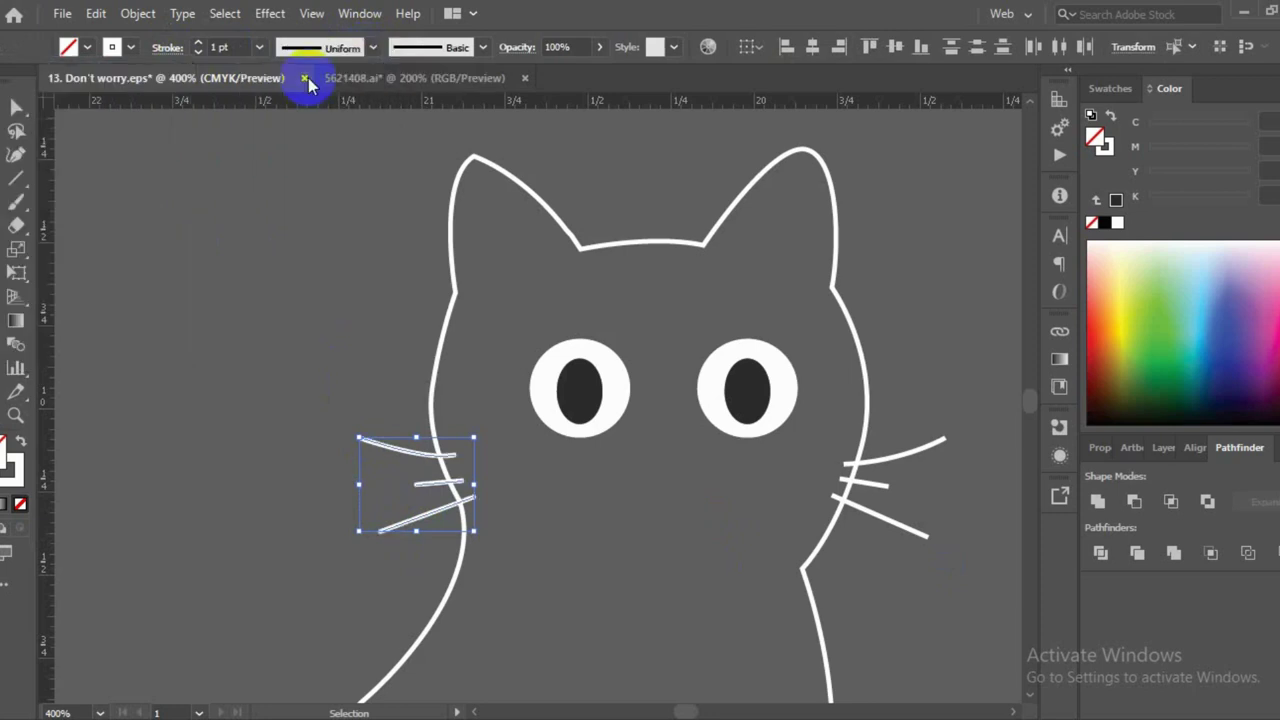
pyautogui.click(250, 320)
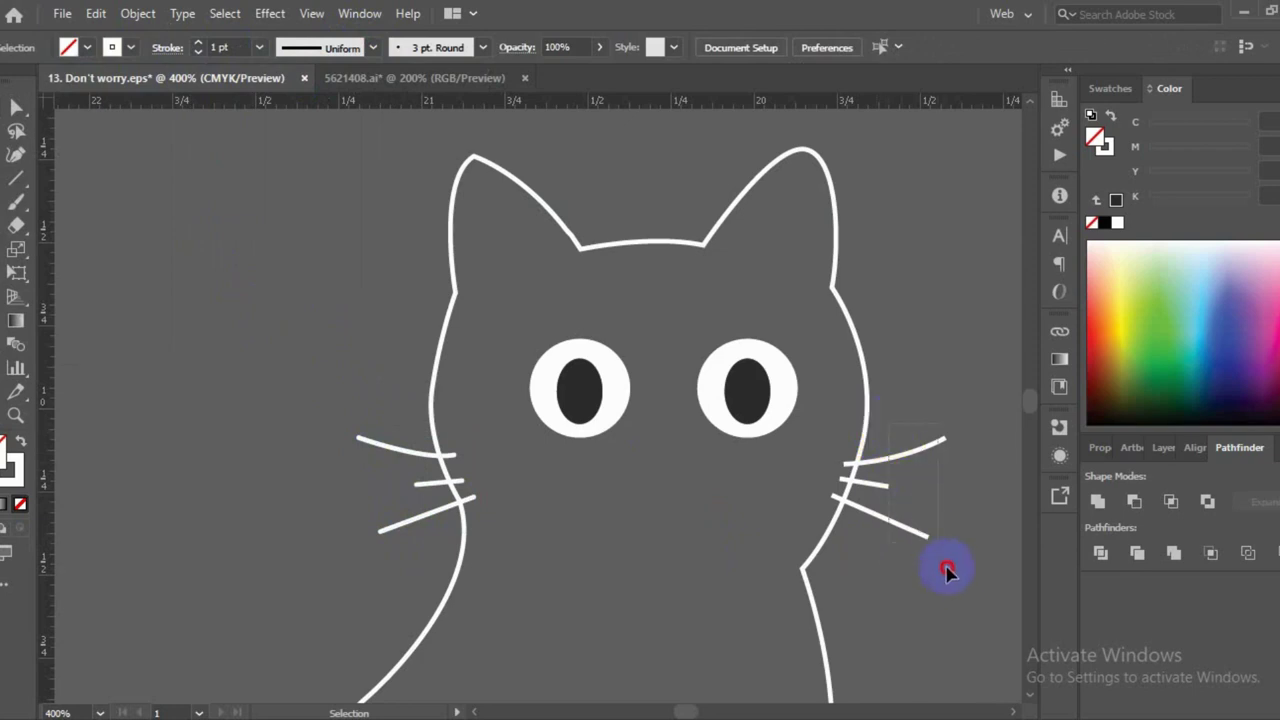
# Give the right whiskers rounded stroke caps as well
pyautogui.moveTo(950, 580); pyautogui.dragTo(948, 576)
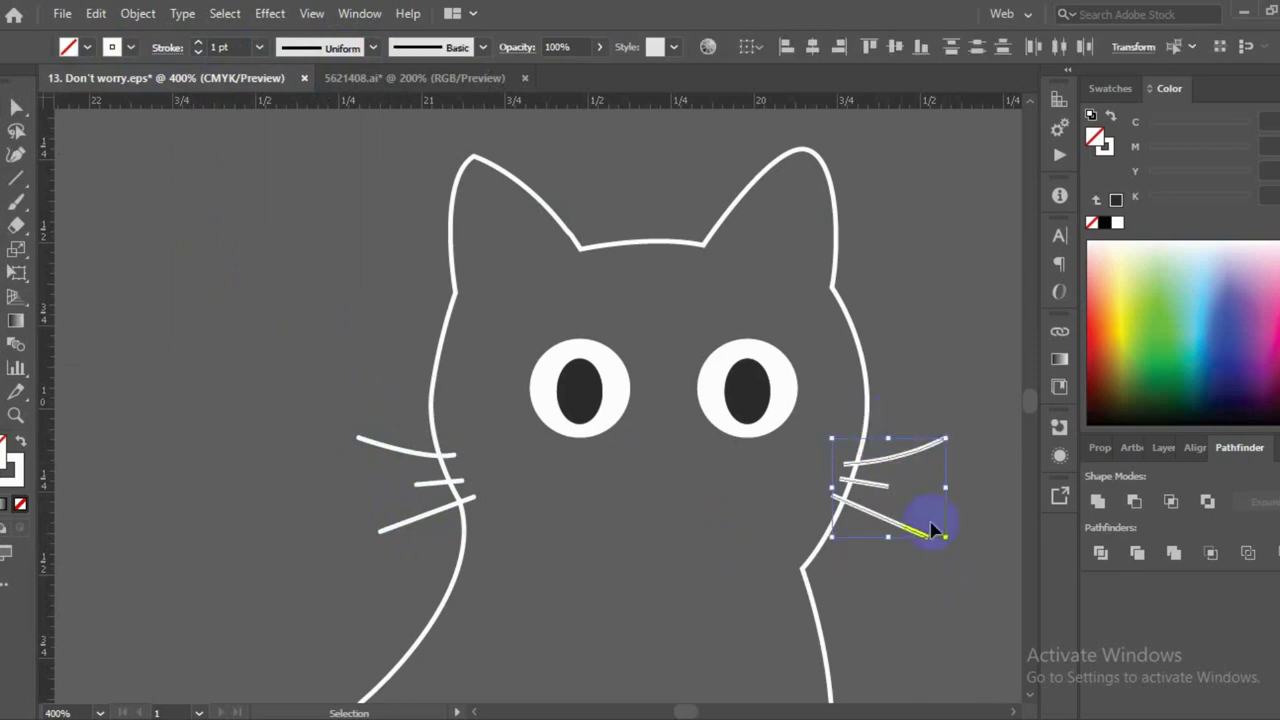
pyautogui.click(140, 14)
pyautogui.click(140, 16)
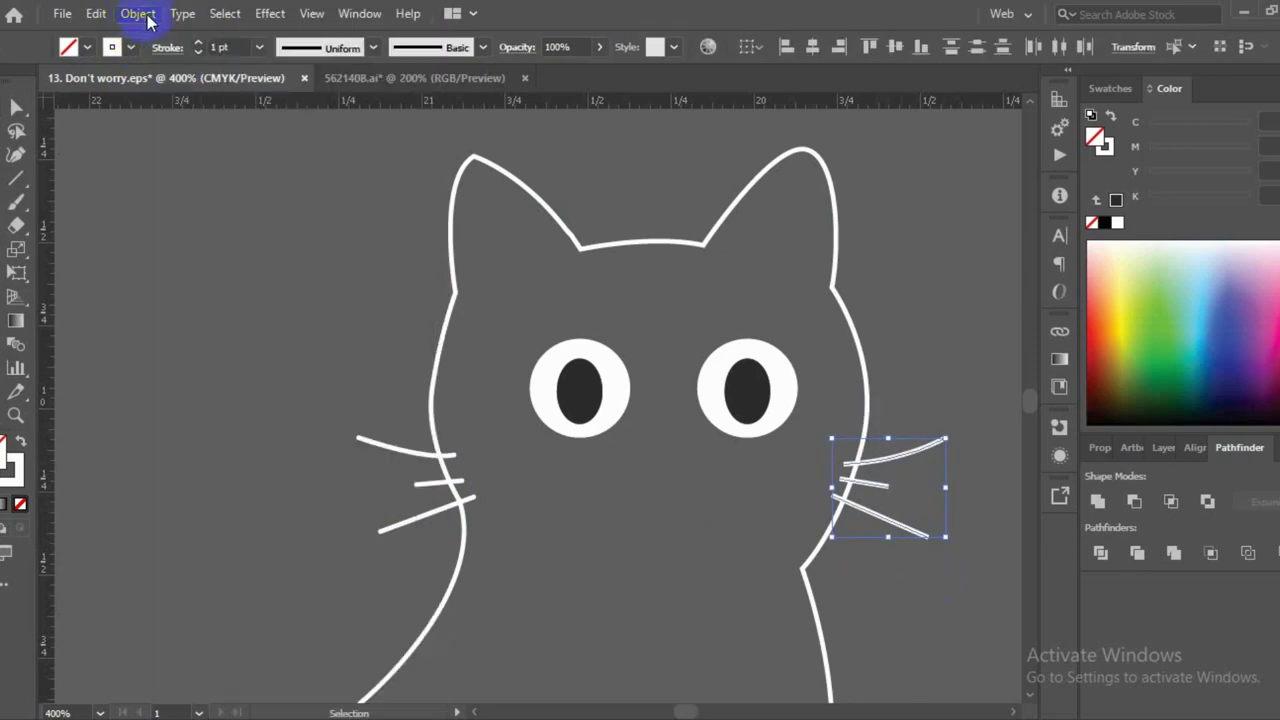
pyautogui.click(160, 47)
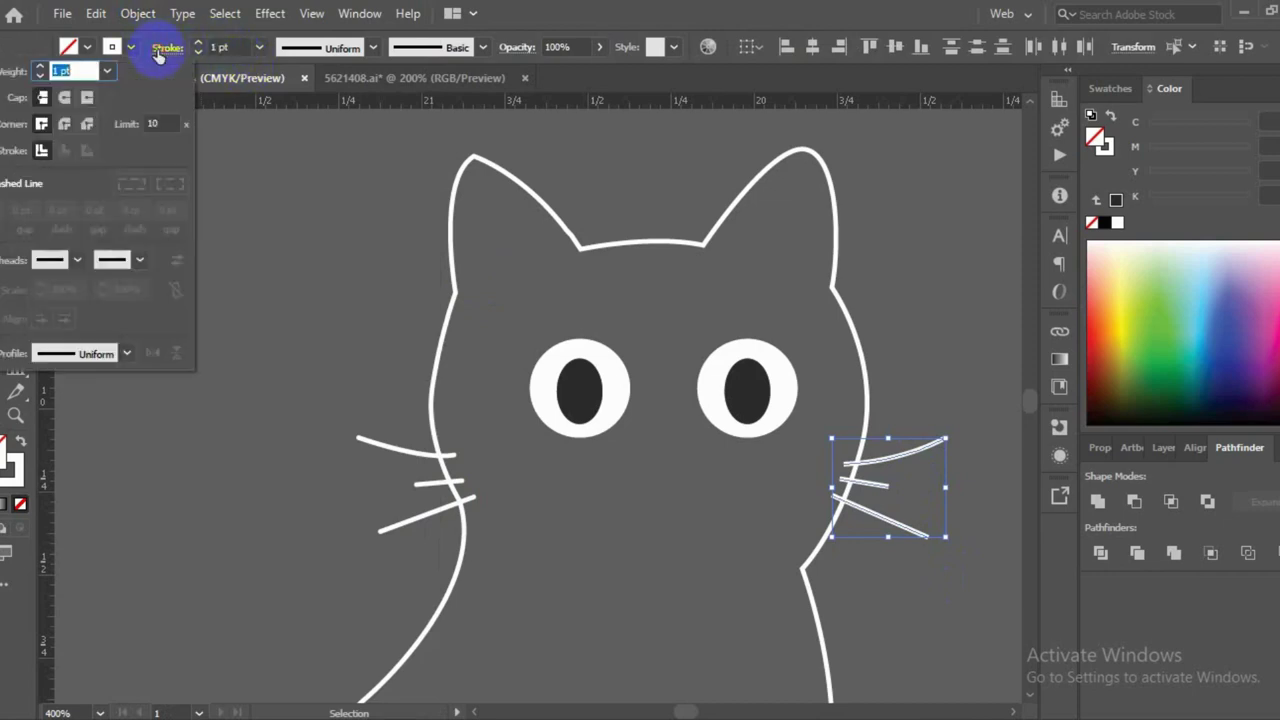
pyautogui.click(66, 97)
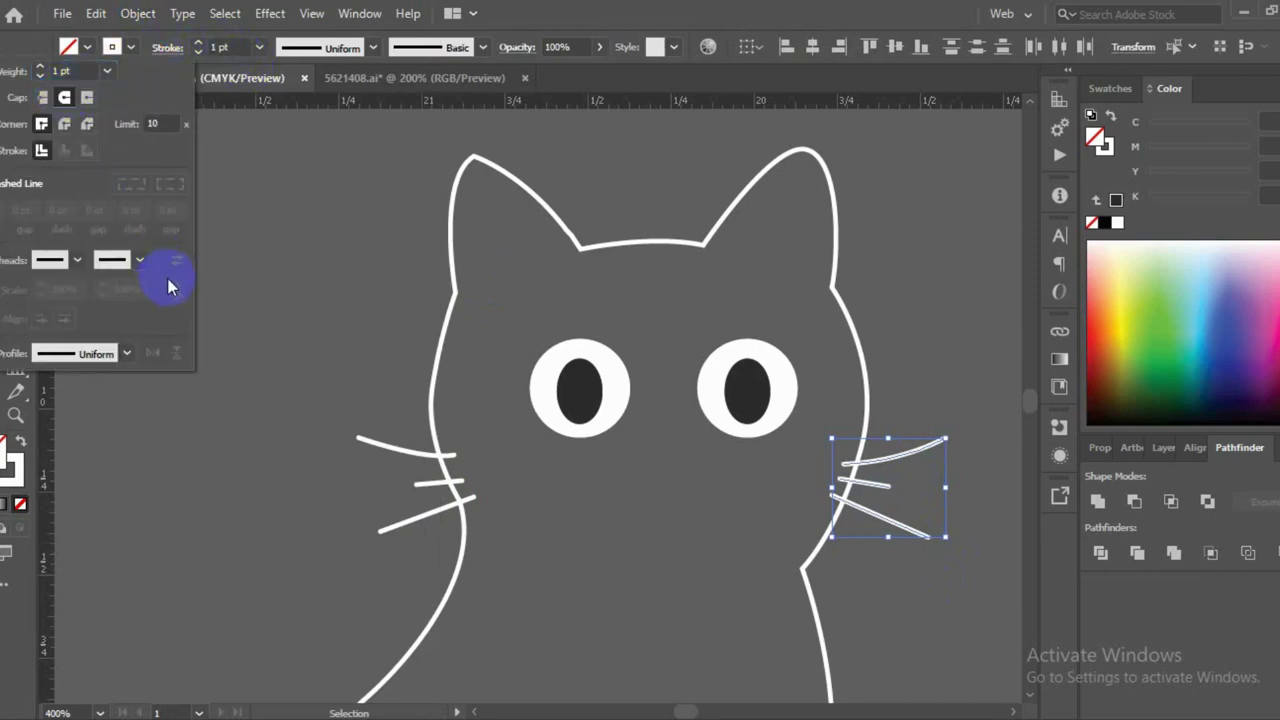
pyautogui.press('Escape')
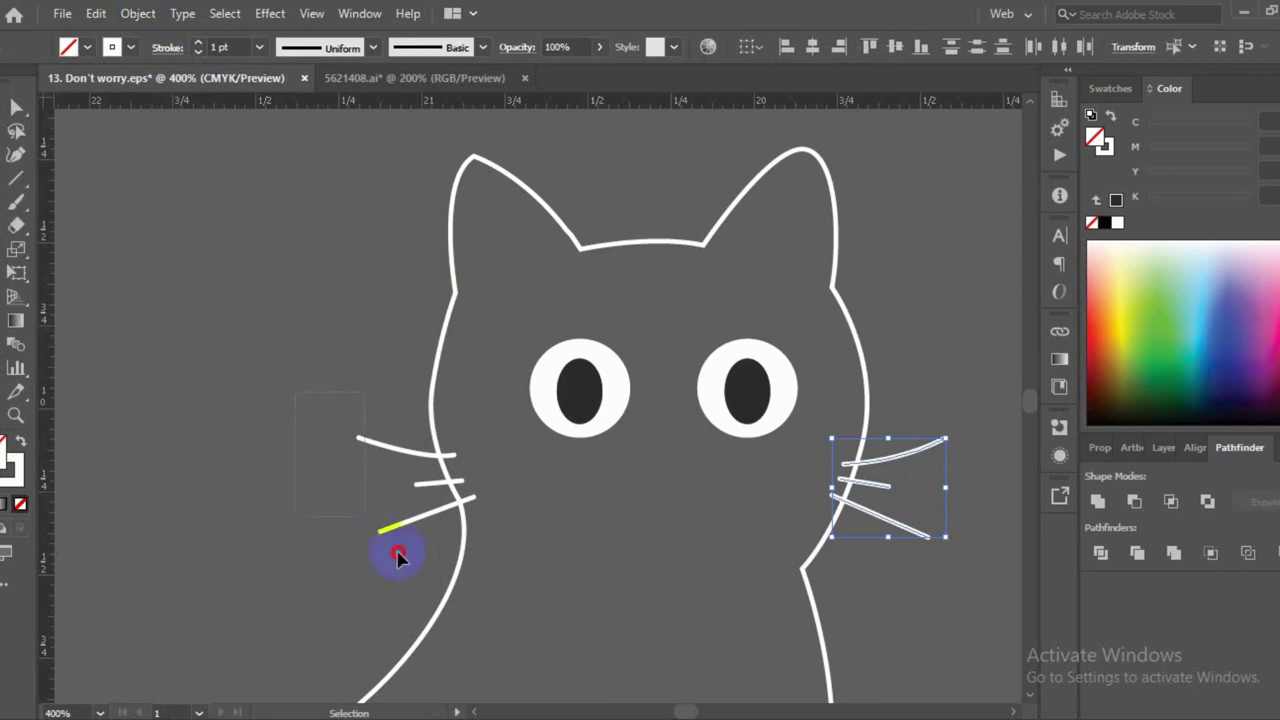
pyautogui.moveTo(422, 570); pyautogui.dragTo(422, 574)
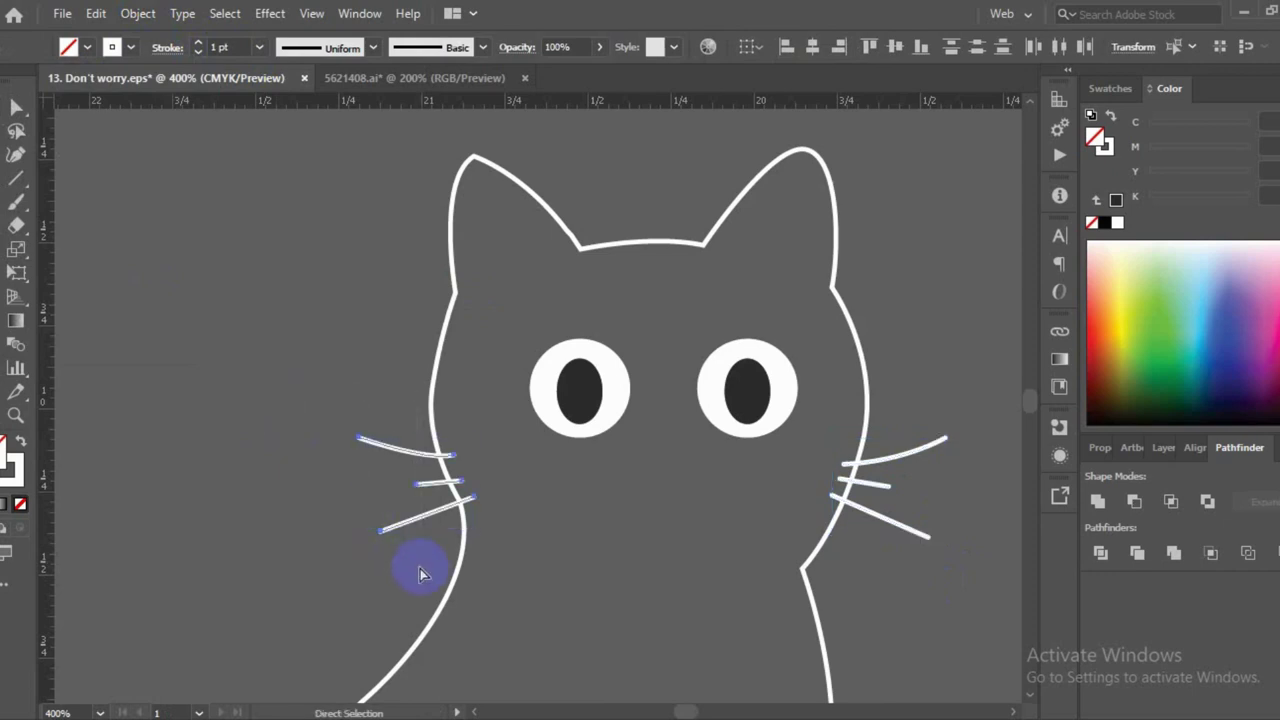
# Expand the selected whiskers into shapes with Fill and Stroke checked
pyautogui.press('v')
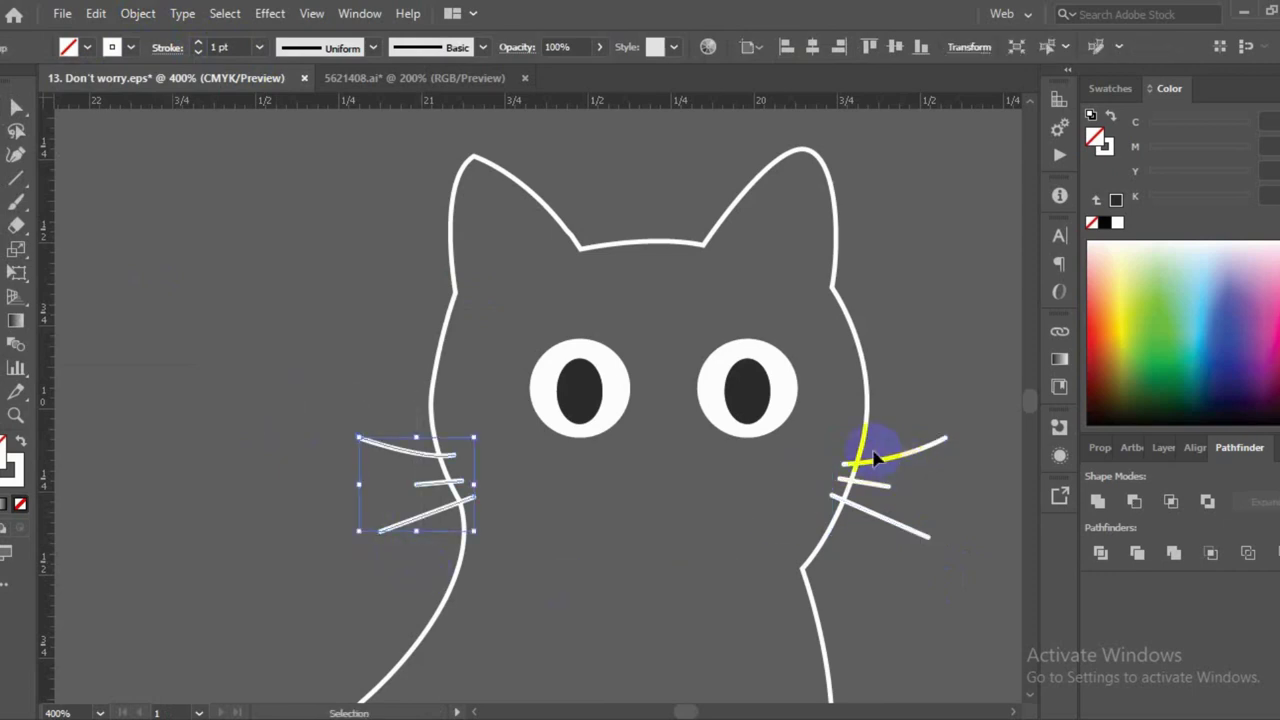
pyautogui.keyDown('shift'); pyautogui.click(887, 470); pyautogui.keyUp('shift')
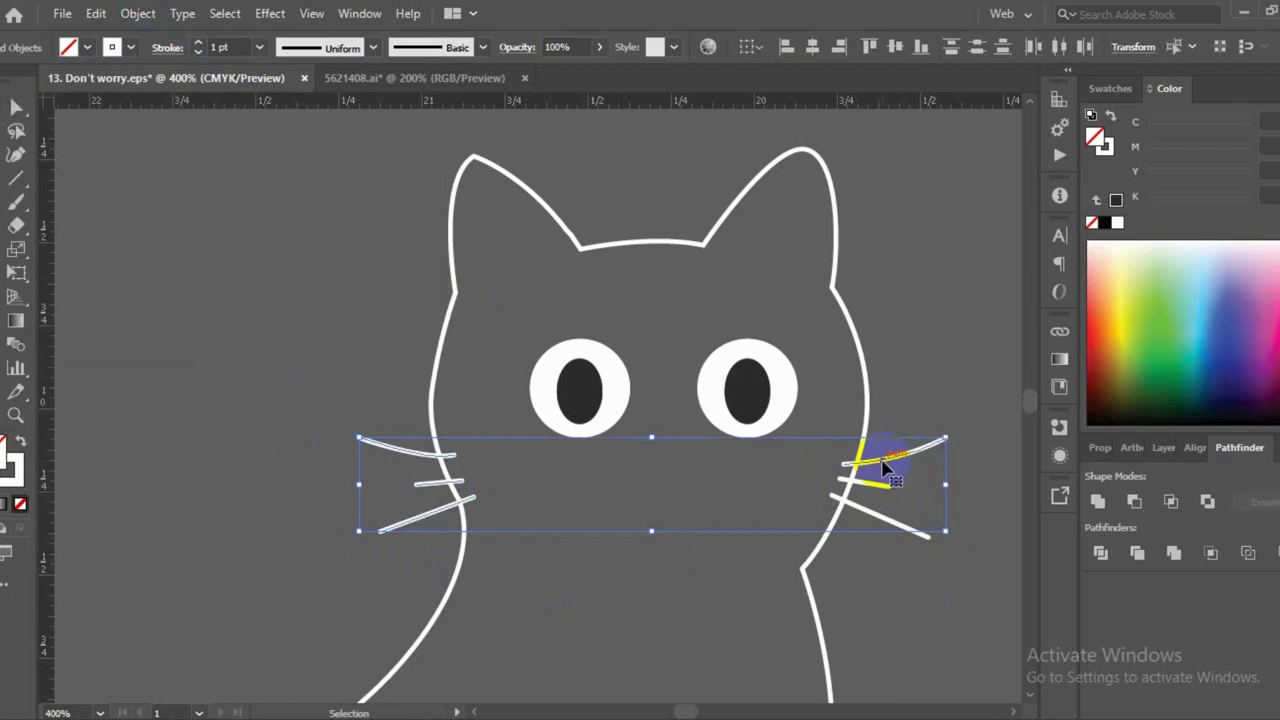
pyautogui.click(130, 14)
pyautogui.click(221, 240)
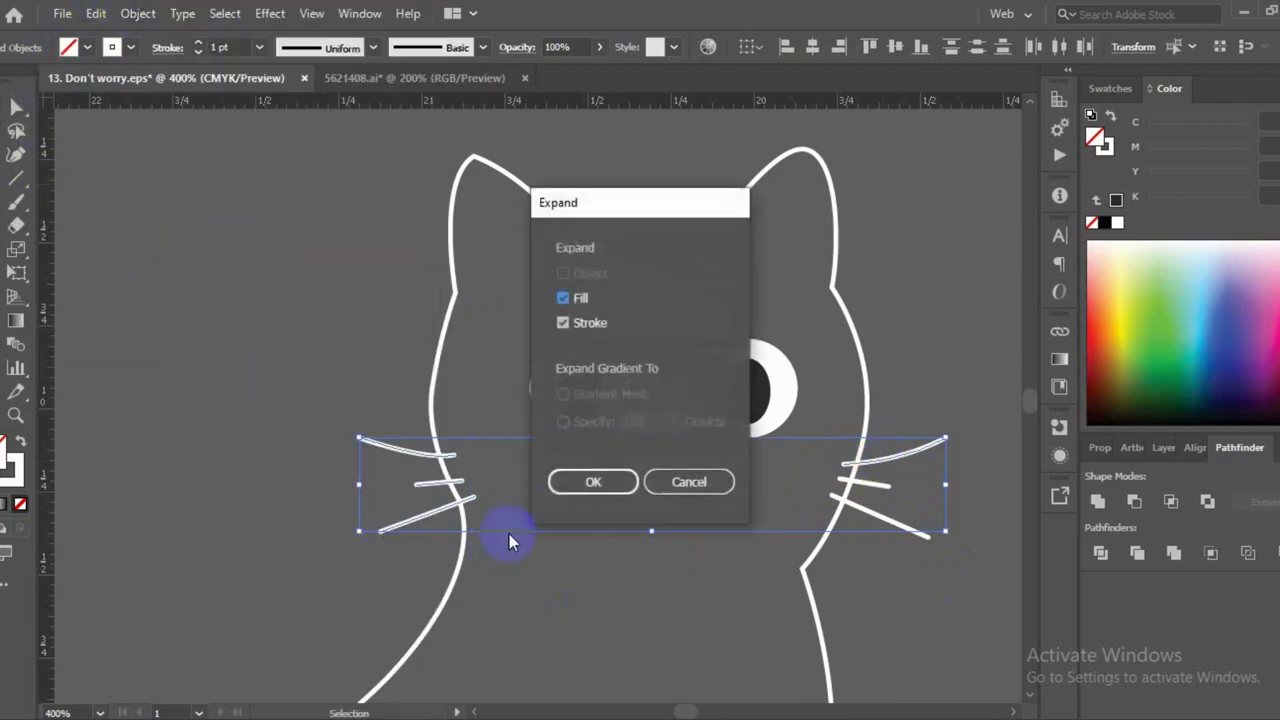
pyautogui.click(578, 483)
pyautogui.click(322, 460)
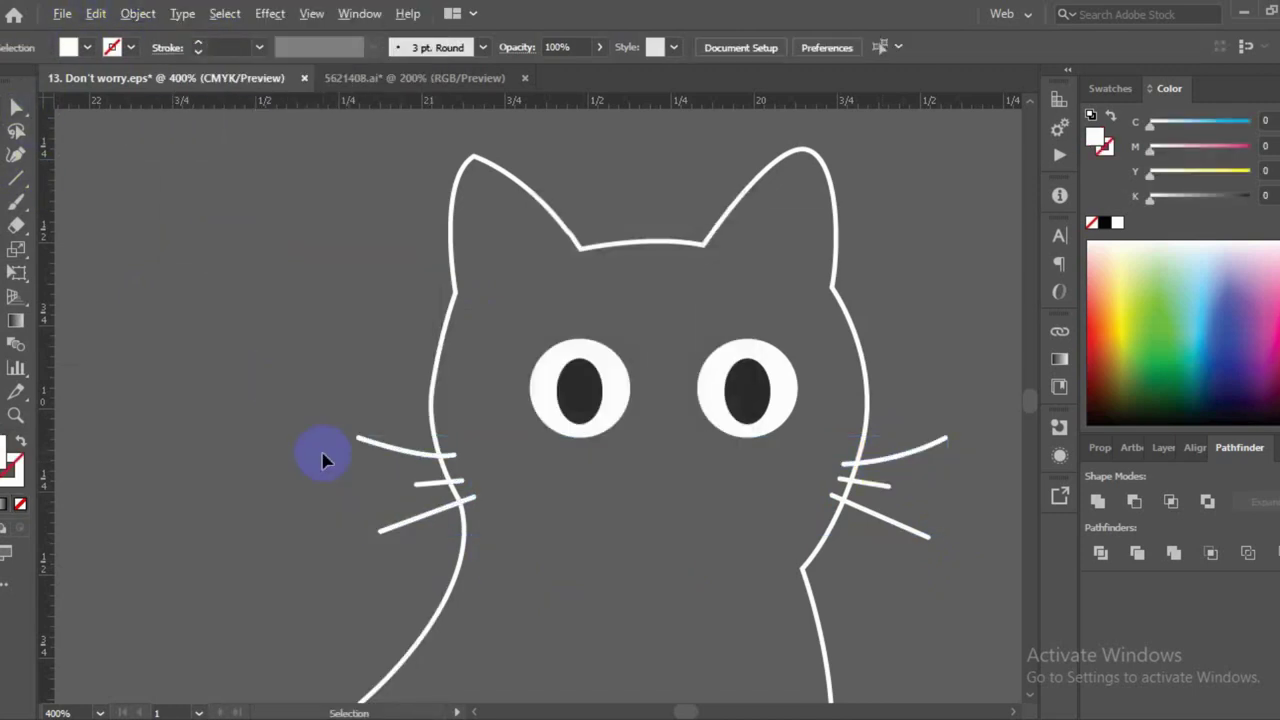
# Reselect the whisker groups, settling on the right whiskers
pyautogui.scroll(-1, 322, 460)
pyautogui.scroll(-1, 322, 460)
pyautogui.scroll(-1, 322, 460)
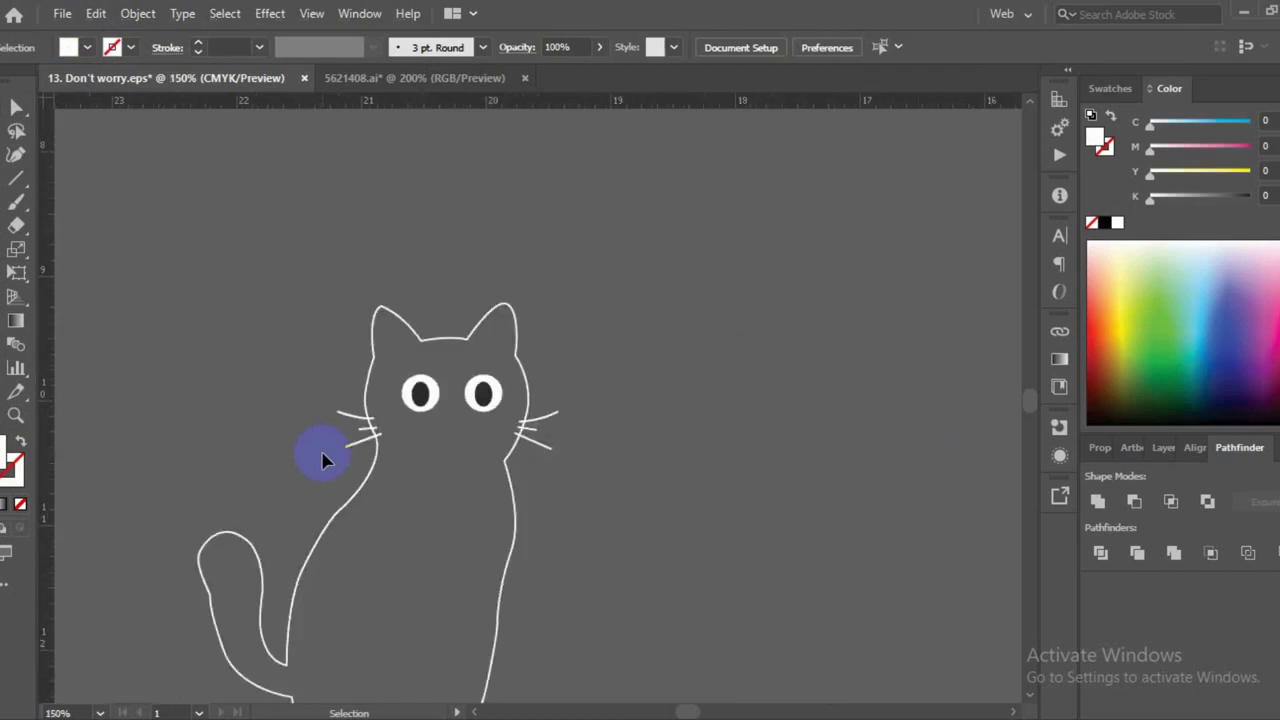
pyautogui.scroll(-1, 322, 460)
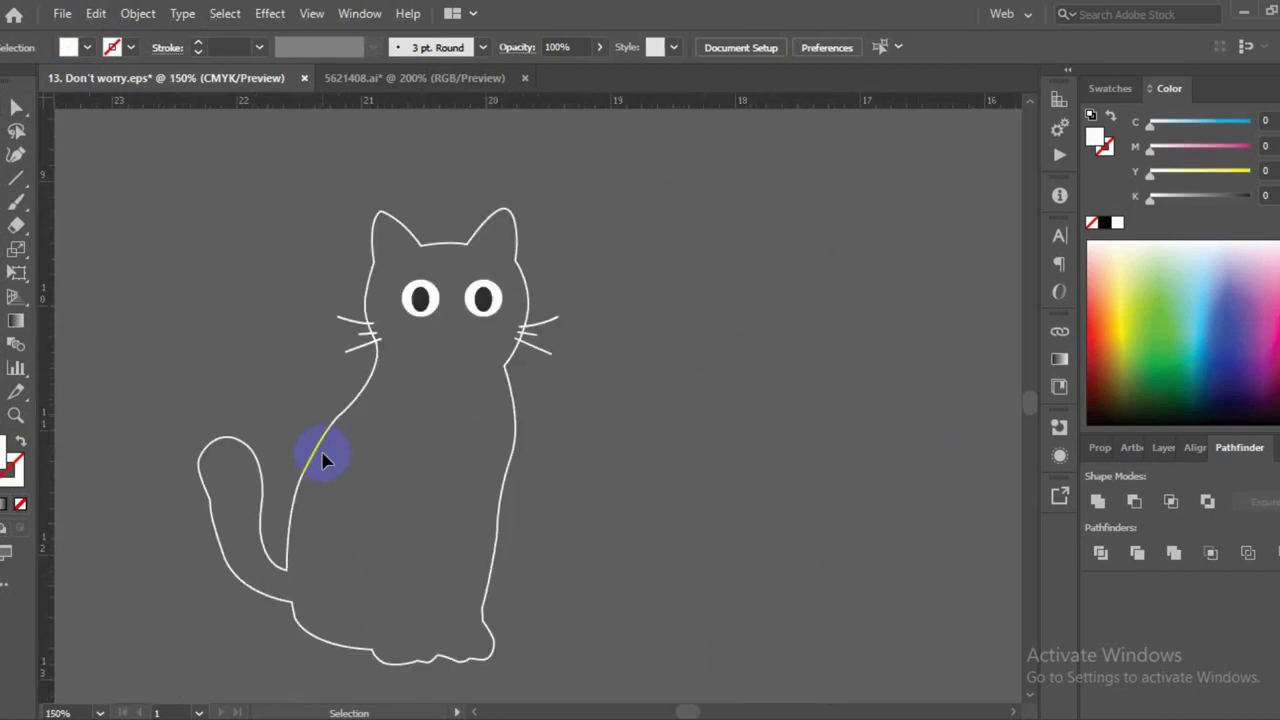
pyautogui.click(346, 358)
pyautogui.keyDown('shift'); pyautogui.click(533, 350); pyautogui.keyUp('shift')
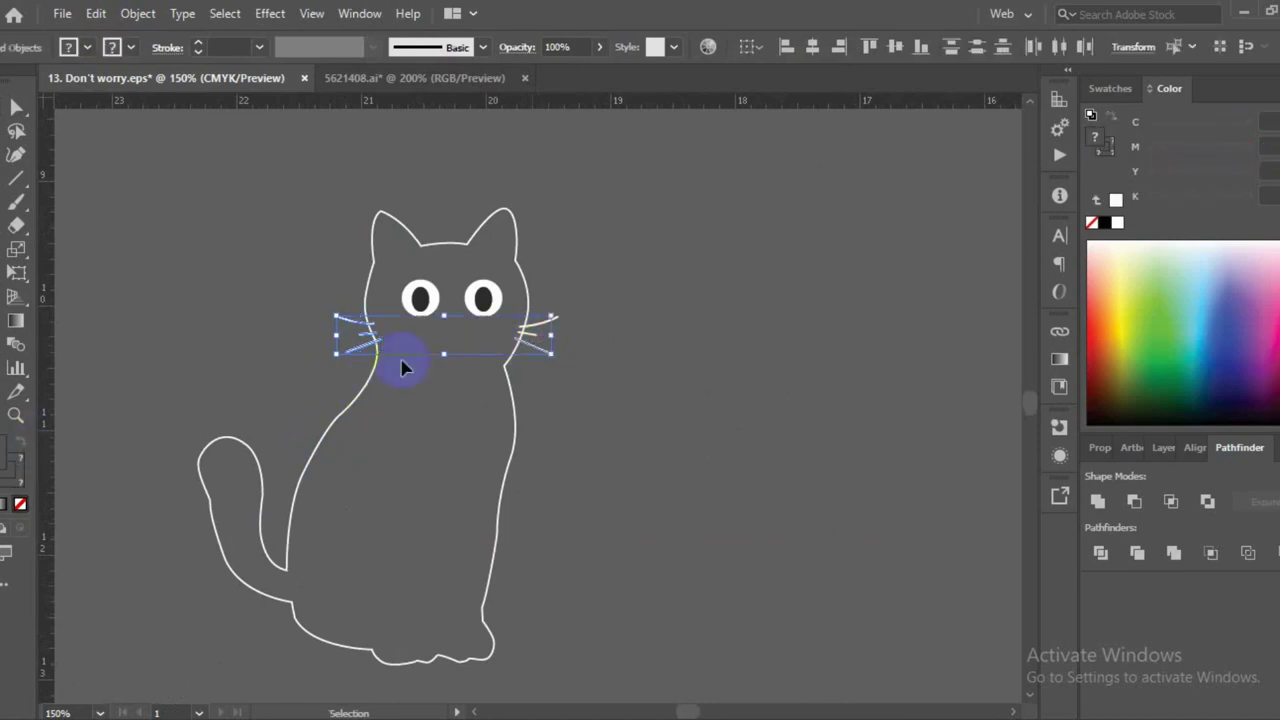
pyautogui.click(557, 306)
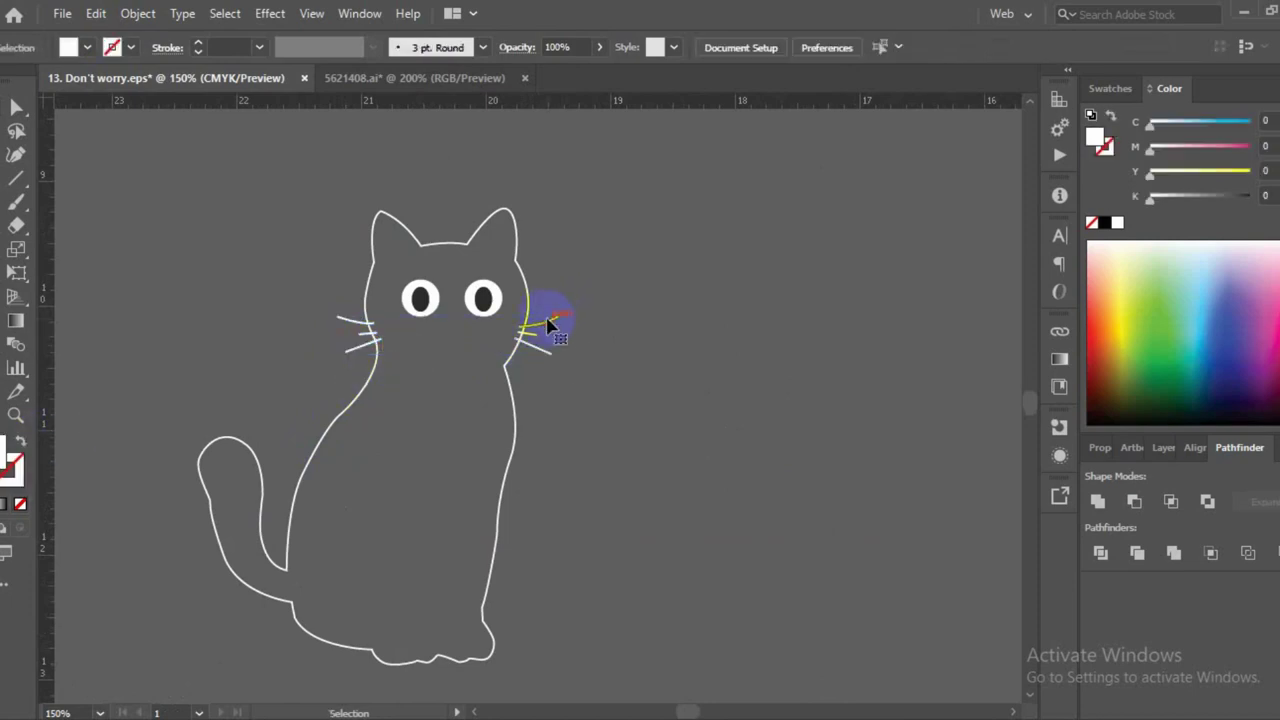
pyautogui.click(545, 333)
pyautogui.scroll(2, 548, 333)
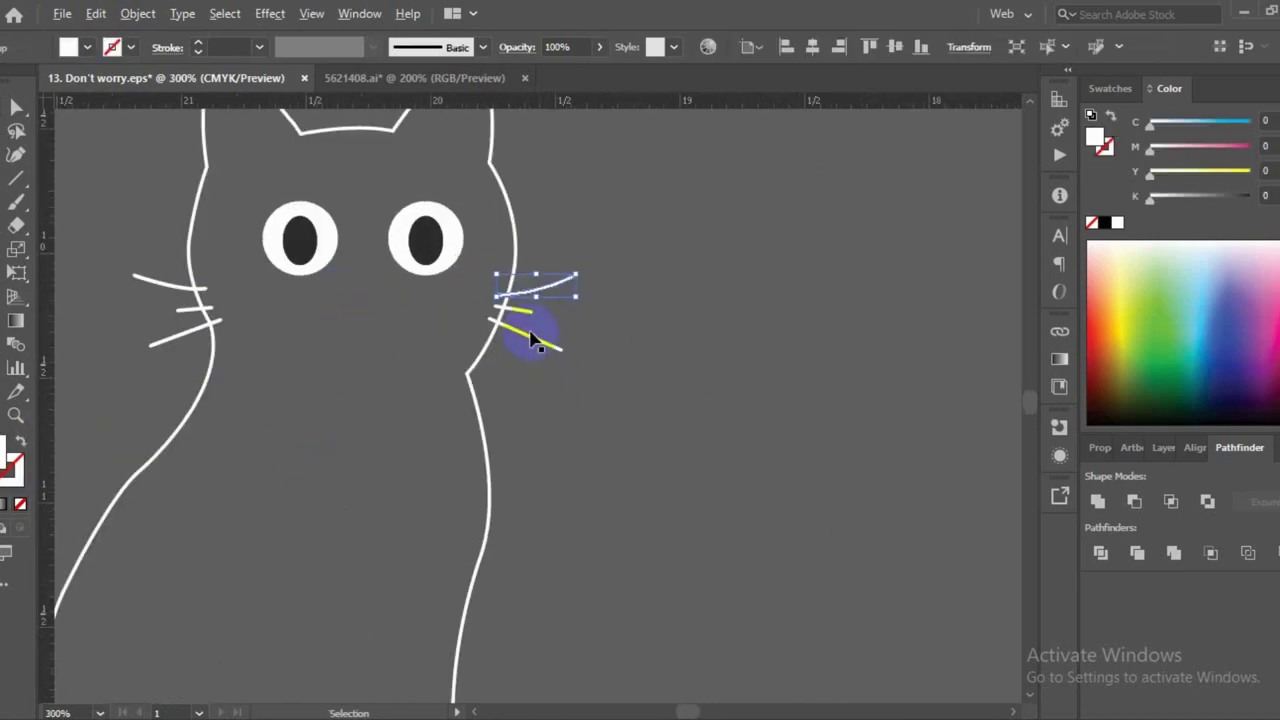
pyautogui.click(528, 255)
pyautogui.moveTo(601, 427); pyautogui.dragTo(601, 427)
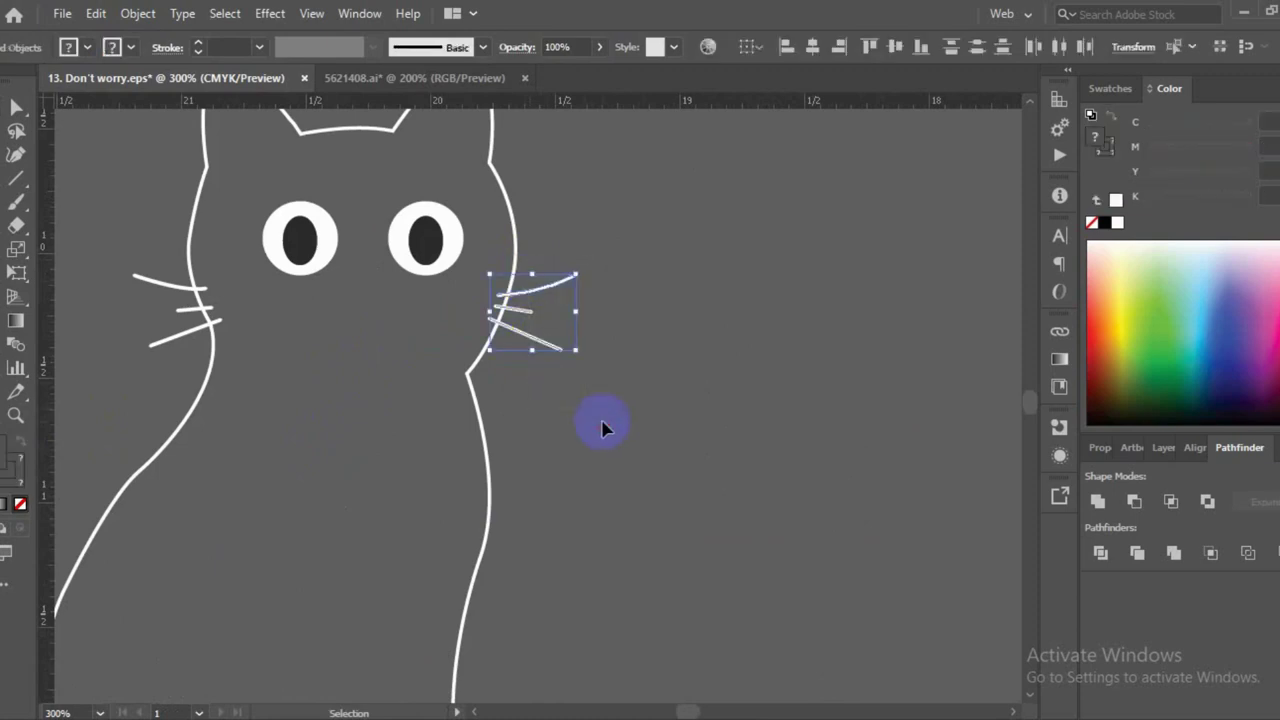
# Check both whisker groups' colour in the Color Picker without changing it
pyautogui.press('v')
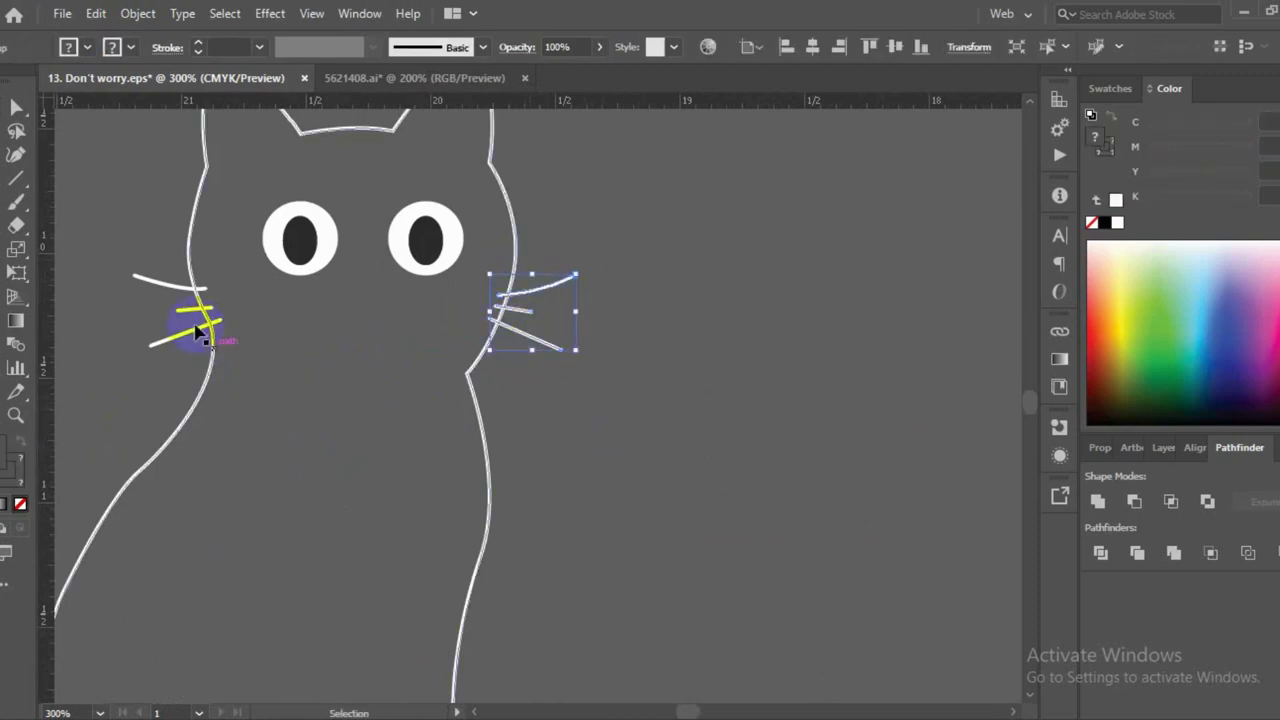
pyautogui.keyDown('shift'); pyautogui.click(193, 335); pyautogui.keyUp('shift')
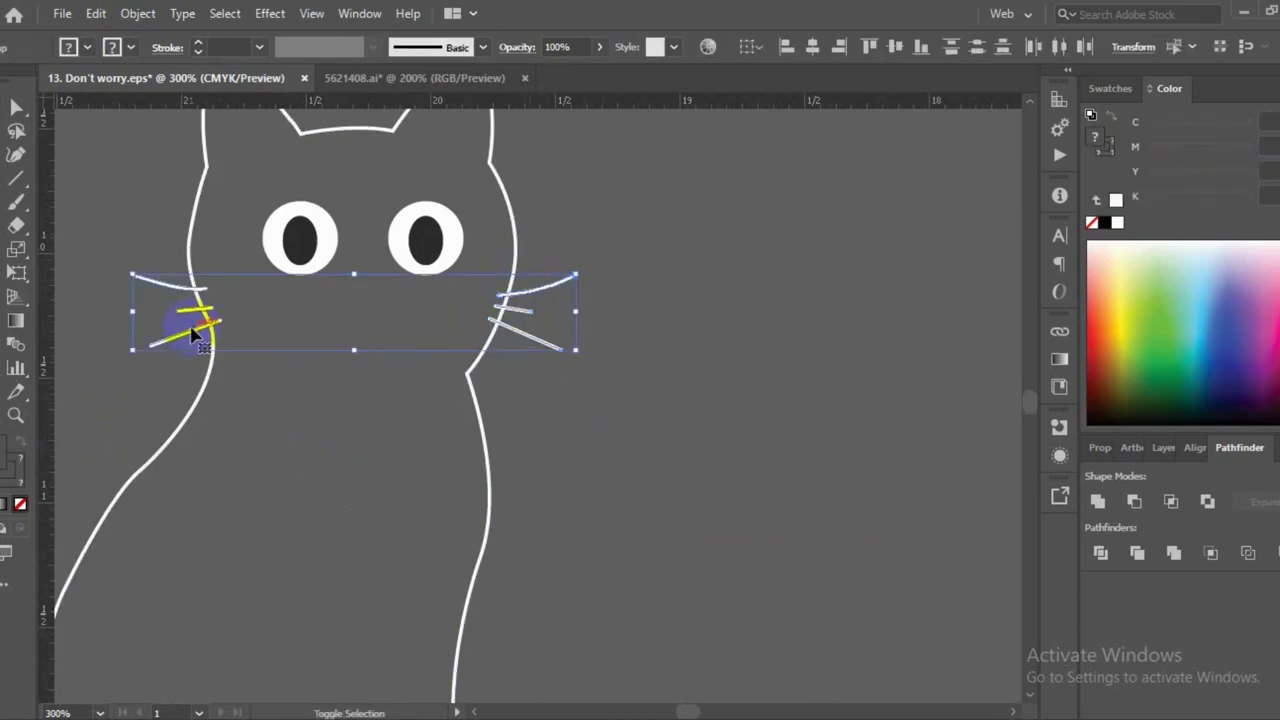
pyautogui.doubleClick(5, 450)
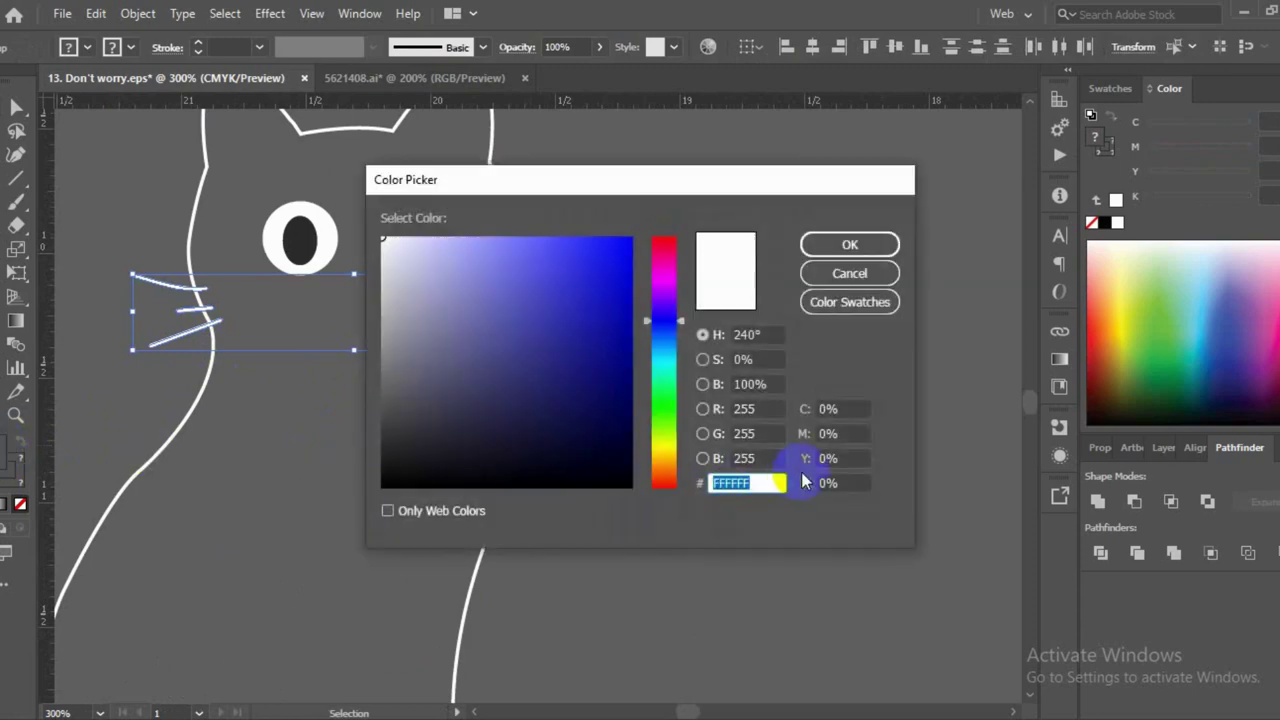
pyautogui.click(852, 278)
pyautogui.click(663, 314)
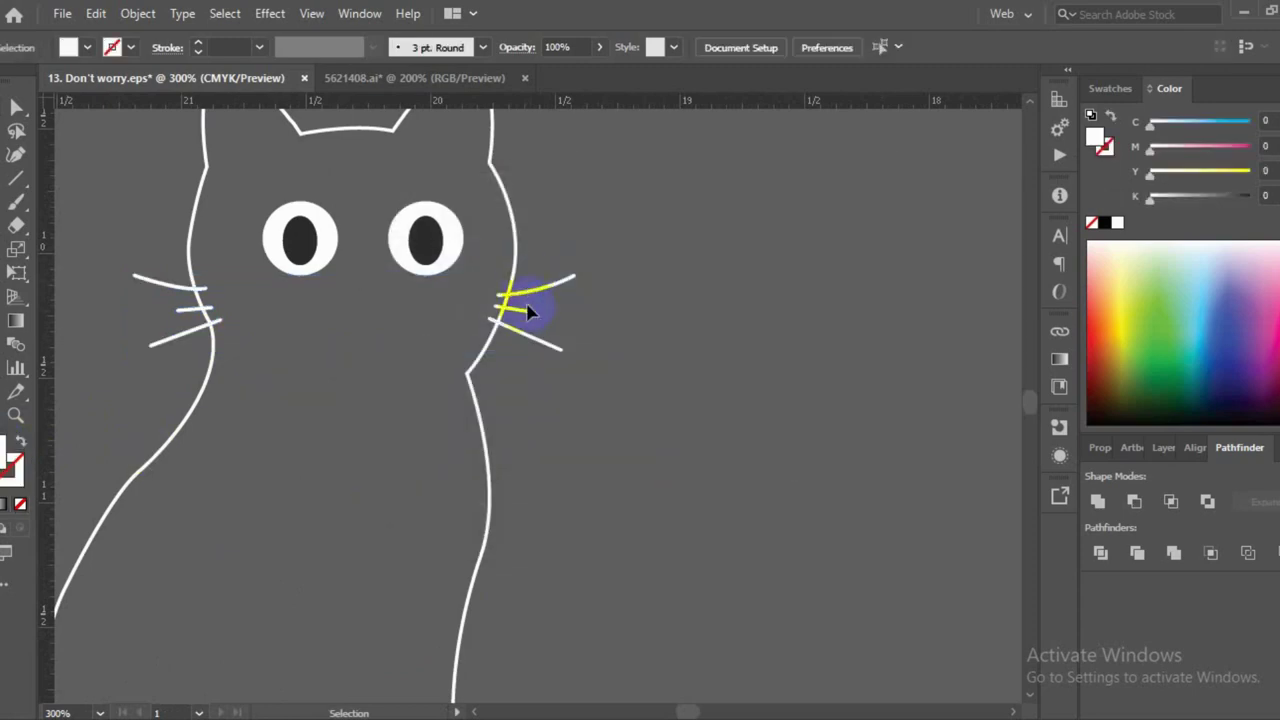
# Expand the right whisker group into filled shapes with Fill and Stroke
pyautogui.click(530, 318)
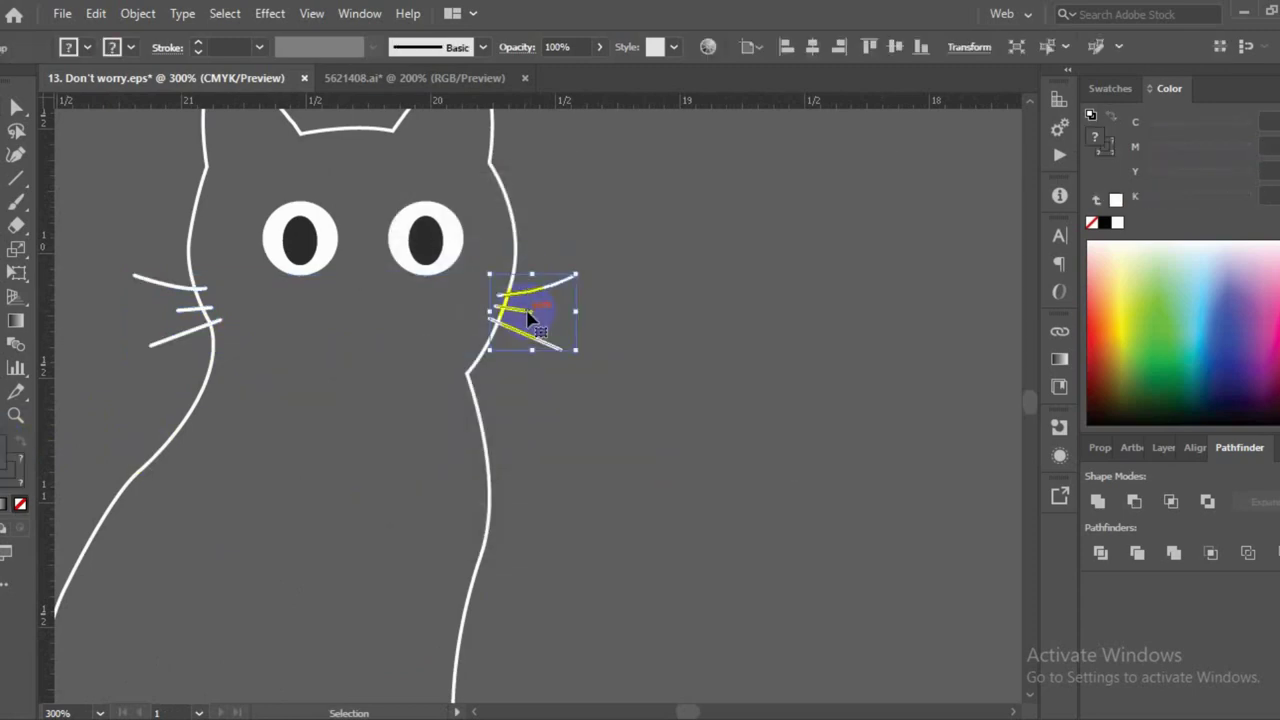
pyautogui.click(138, 13)
pyautogui.click(221, 240)
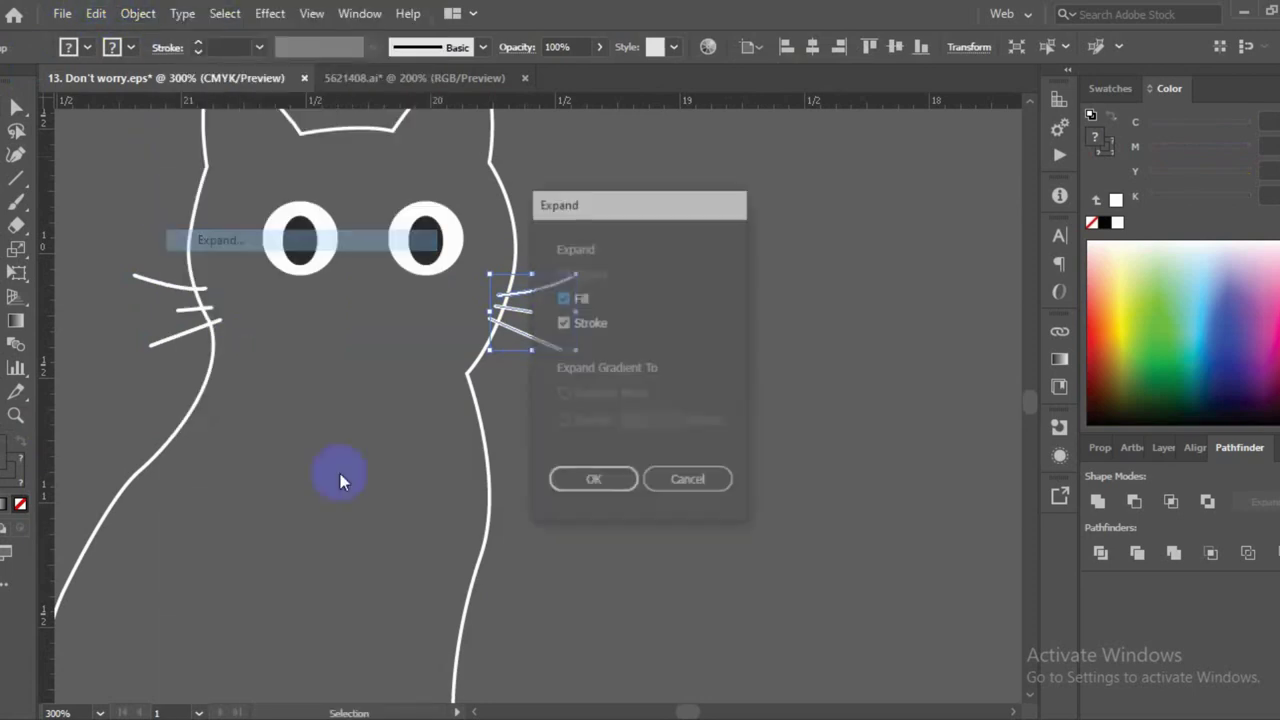
pyautogui.click(591, 480)
pyautogui.click(588, 487)
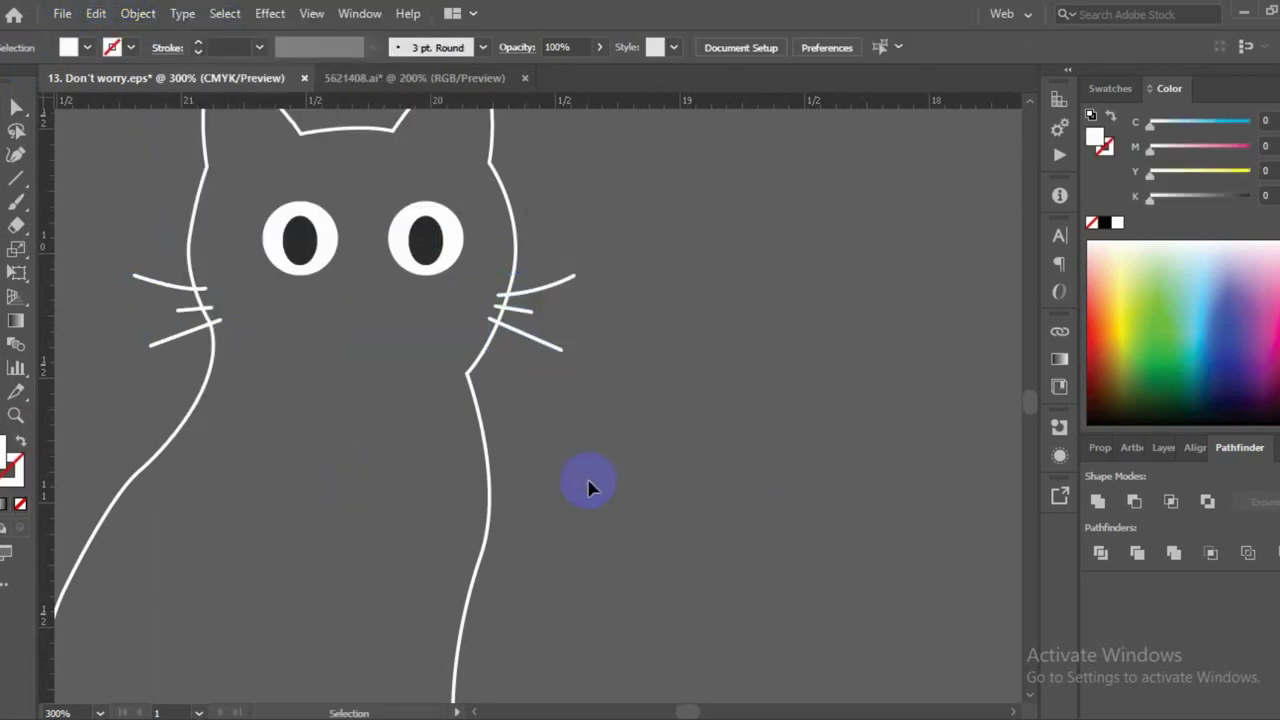
pyautogui.scroll(-3, 588, 487)
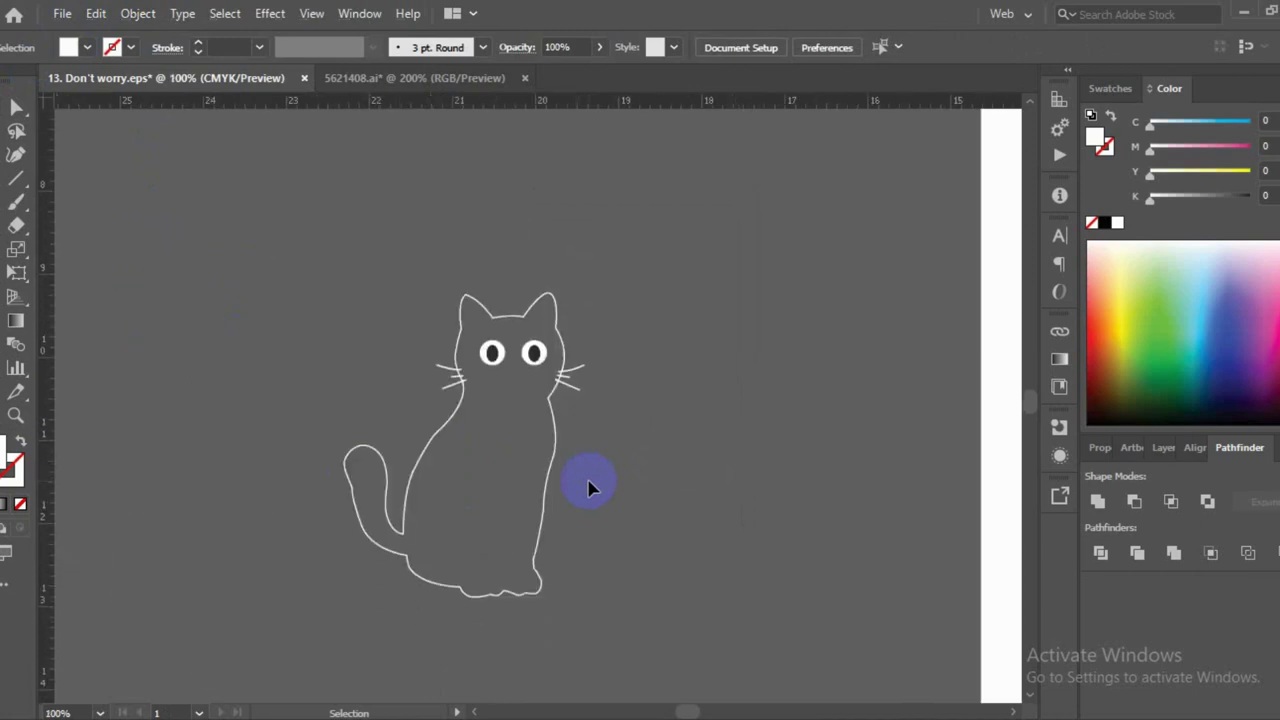
# Set the cat outline's stroke weight to 2 pt
pyautogui.click(360, 515)
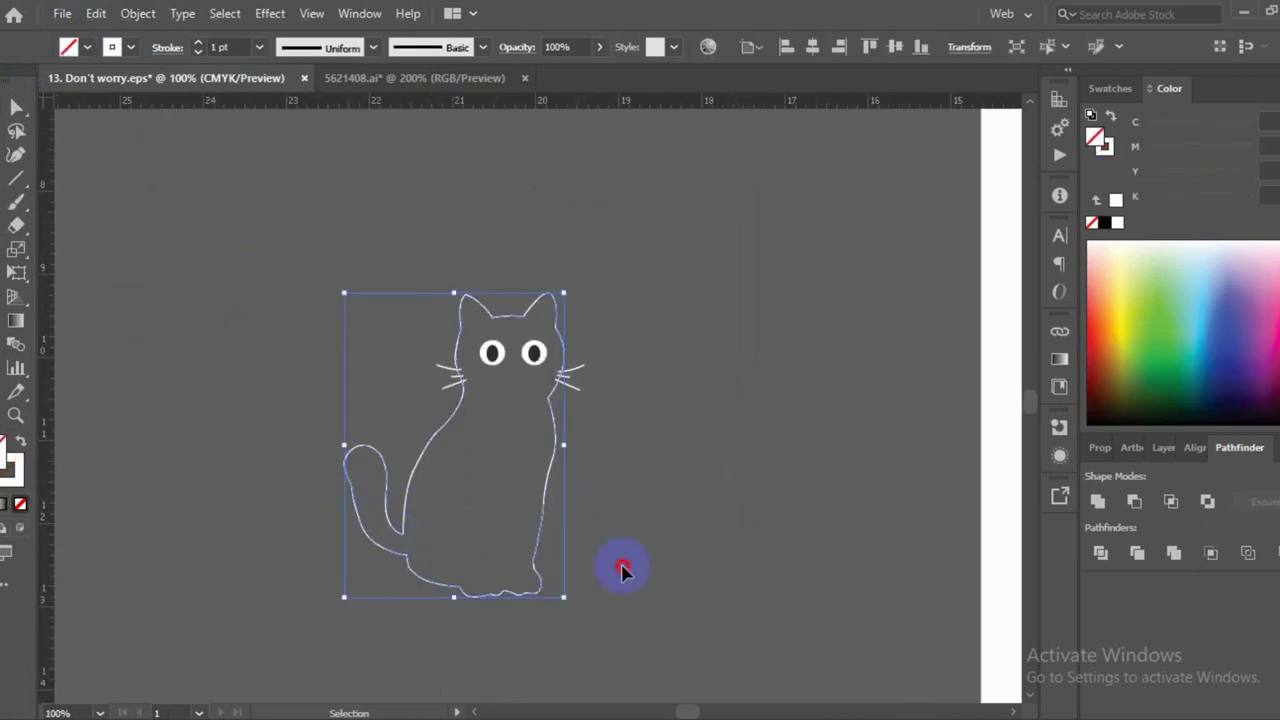
pyautogui.click(605, 570)
pyautogui.click(531, 575)
pyautogui.click(199, 45)
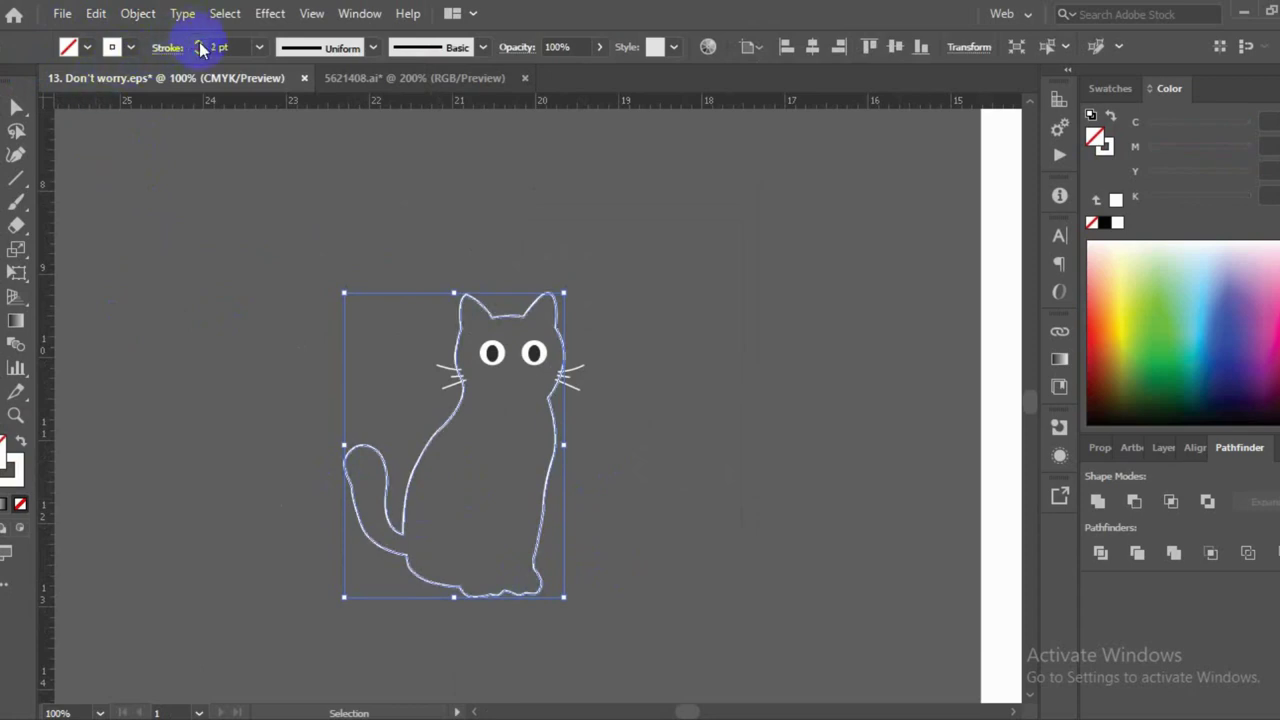
pyautogui.click(226, 311)
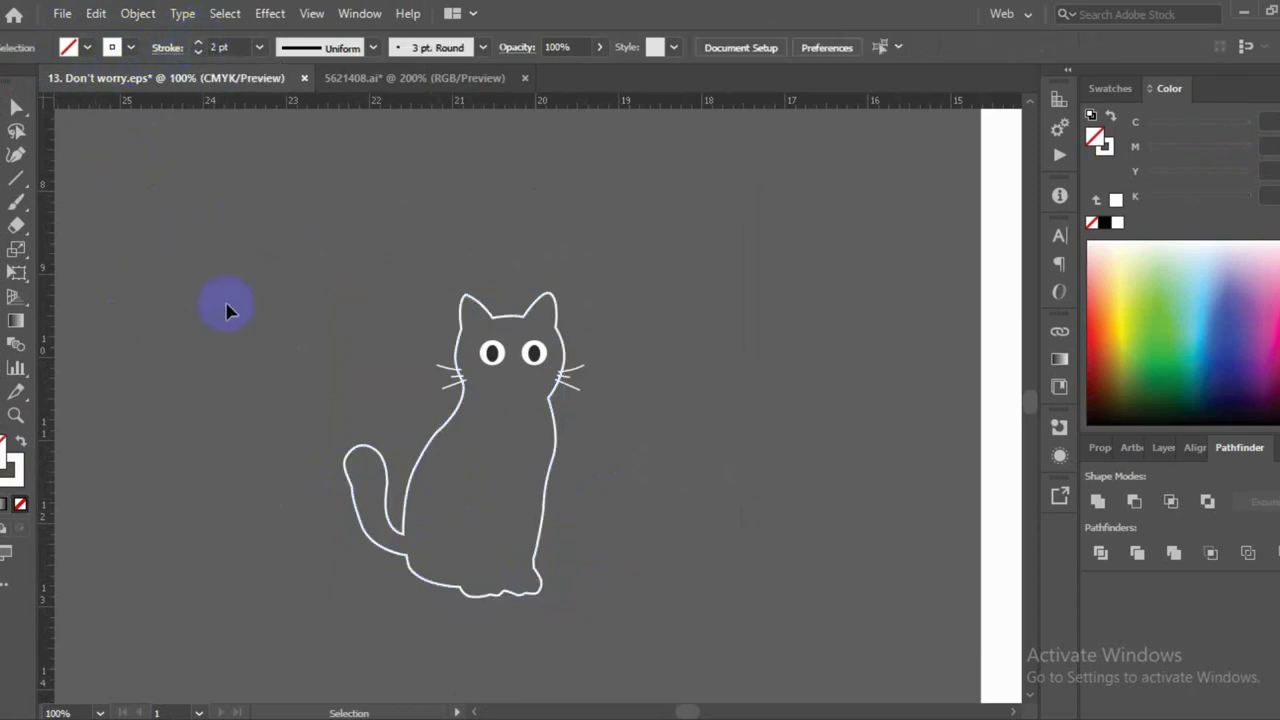
# Colour the cat near-black and swap fill and stroke so the body fills black
pyautogui.click(541, 505)
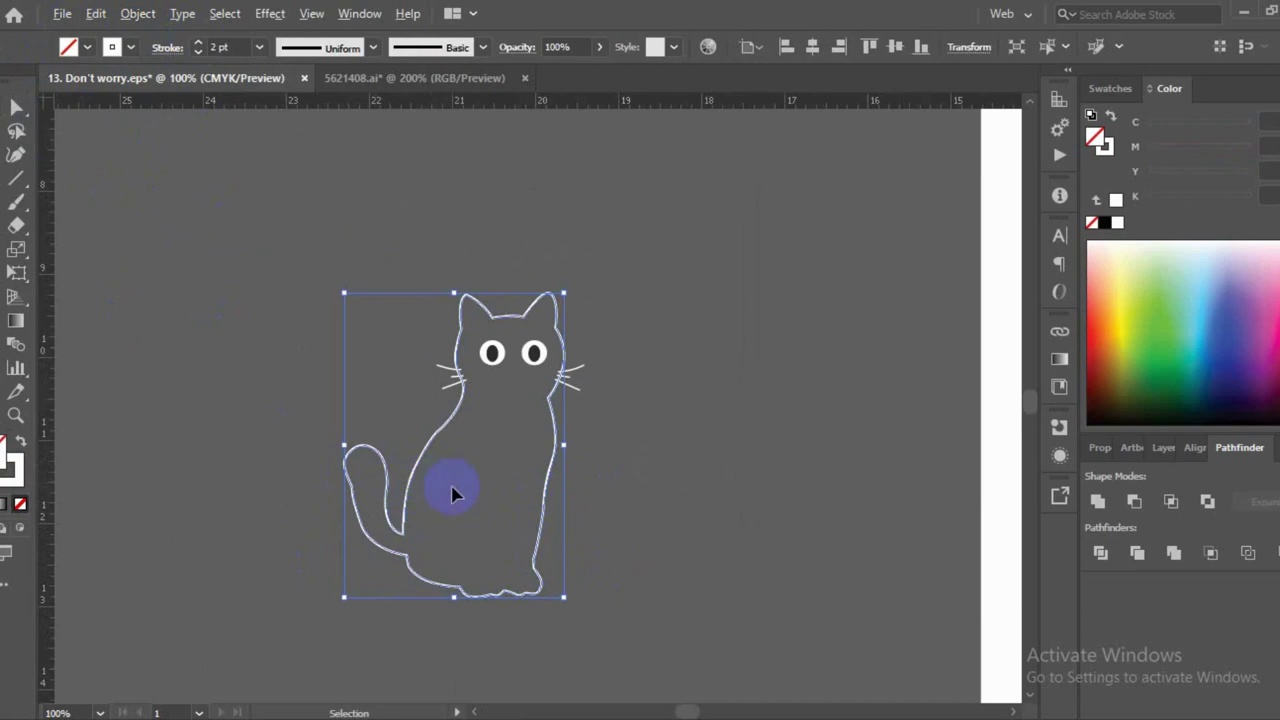
pyautogui.press('a')
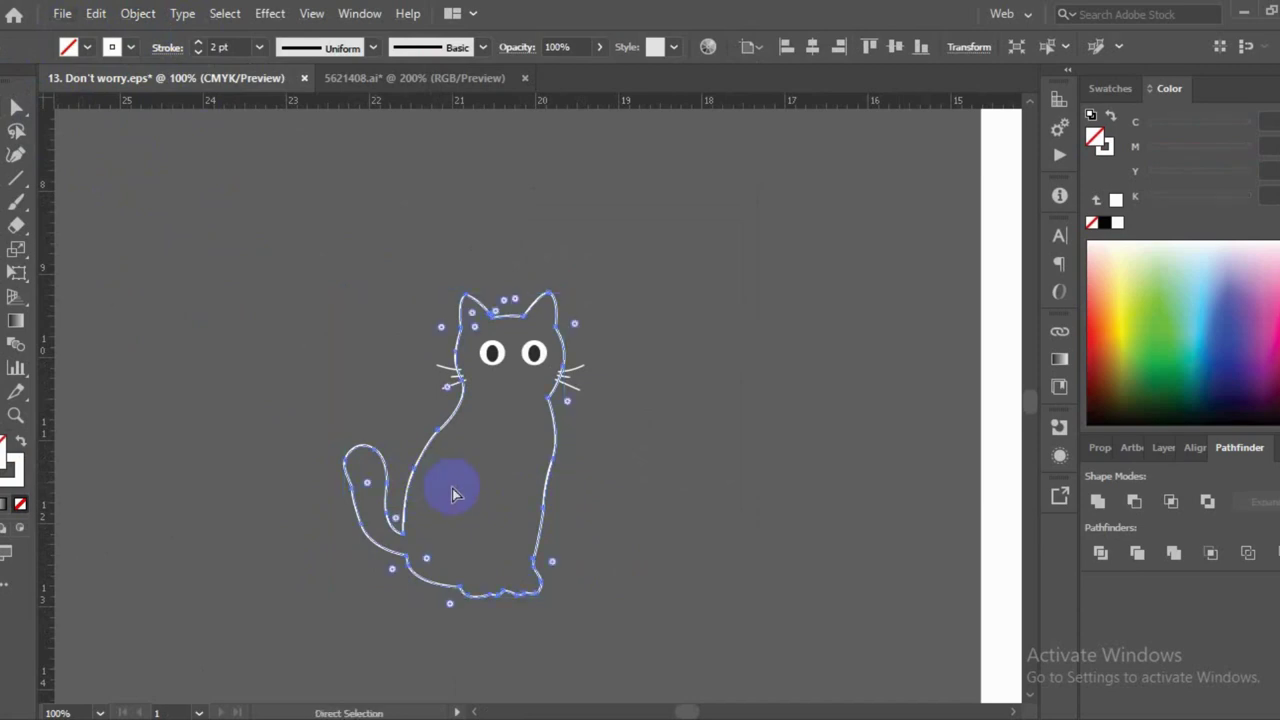
pyautogui.press('v')
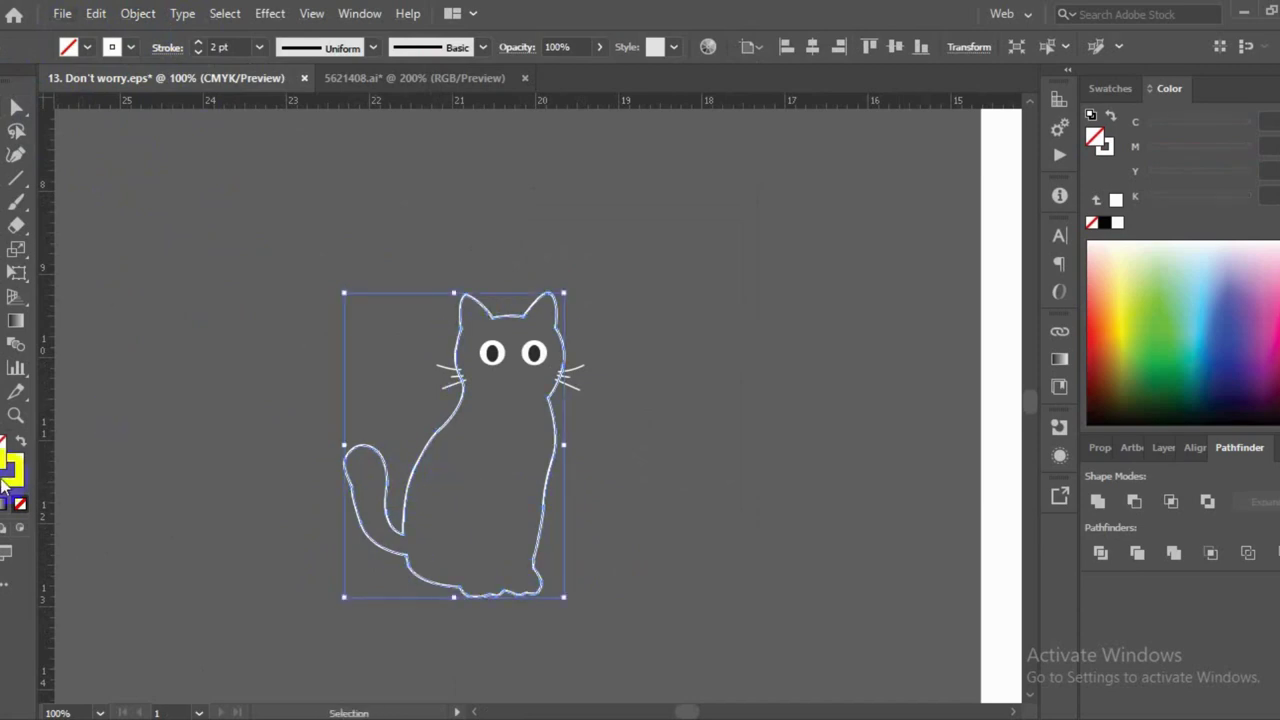
pyautogui.doubleClick(16, 485)
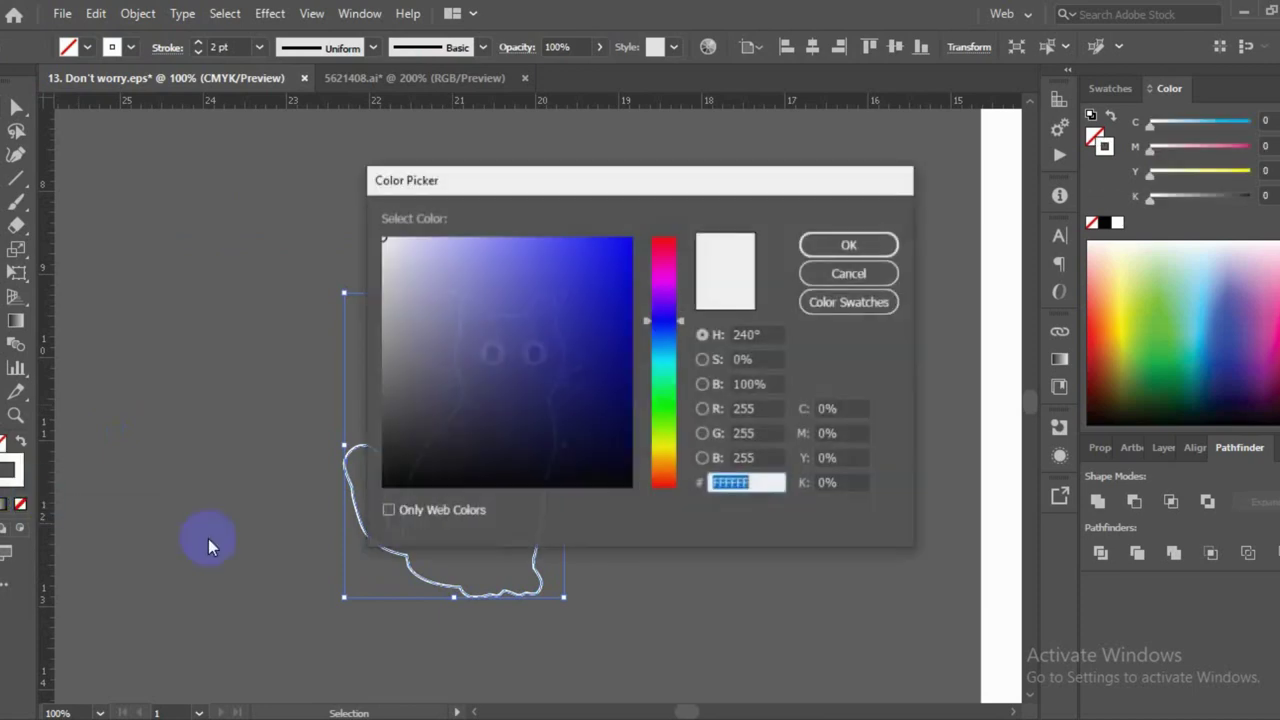
pyautogui.click(627, 485)
pyautogui.click(849, 244)
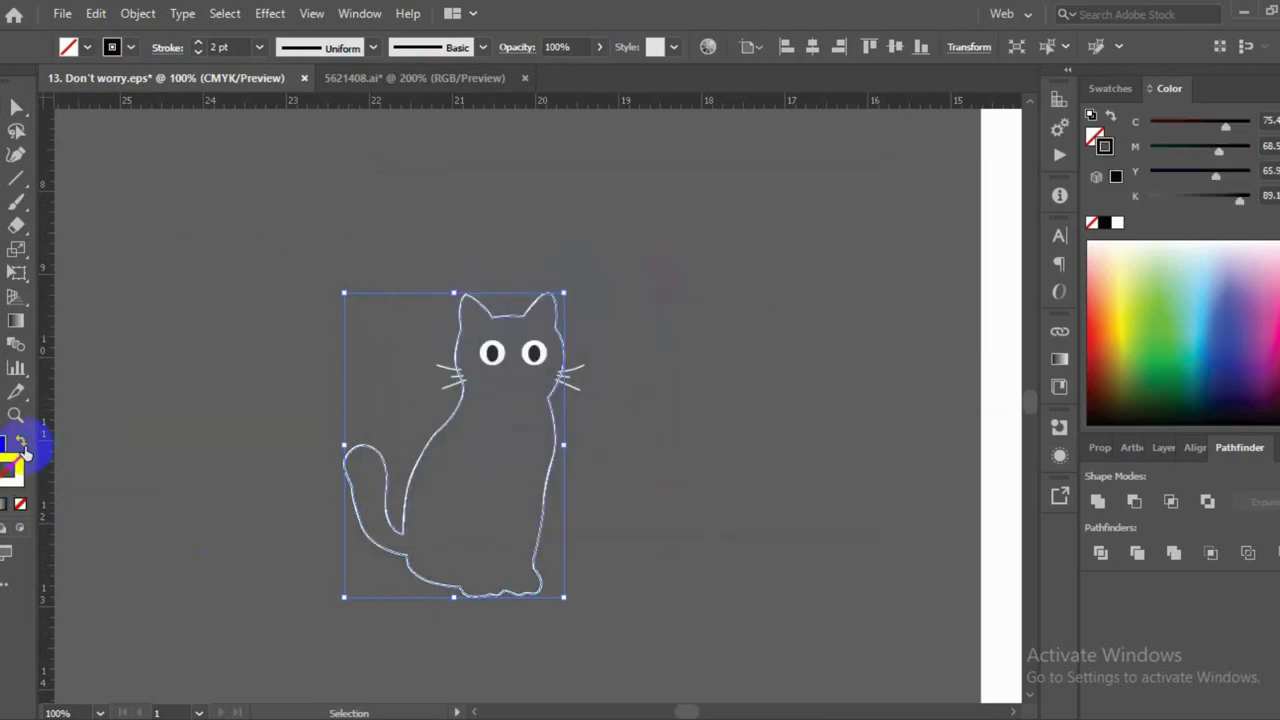
pyautogui.click(22, 446)
pyautogui.click(200, 435)
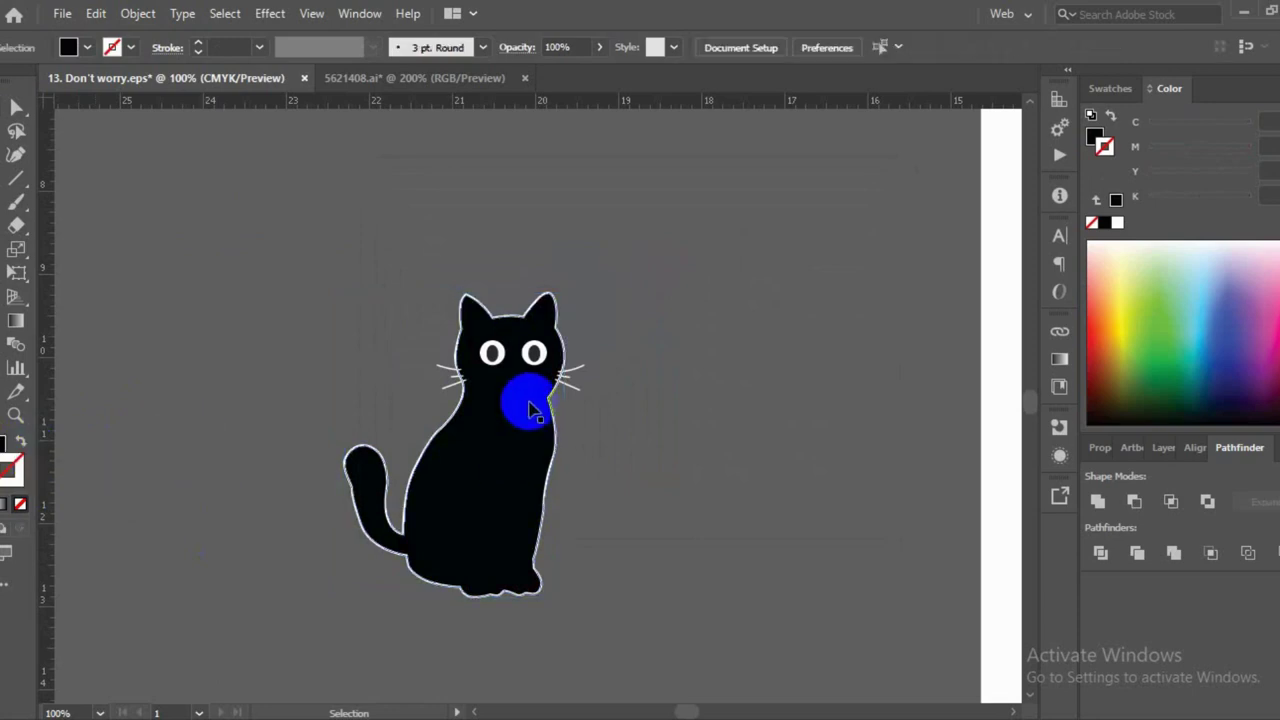
pyautogui.scroll(2, 523, 349)
# Sample the cat body's black onto both whisker groups with the Eyedropper
pyautogui.moveTo(630, 398); pyautogui.dragTo(560, 440)
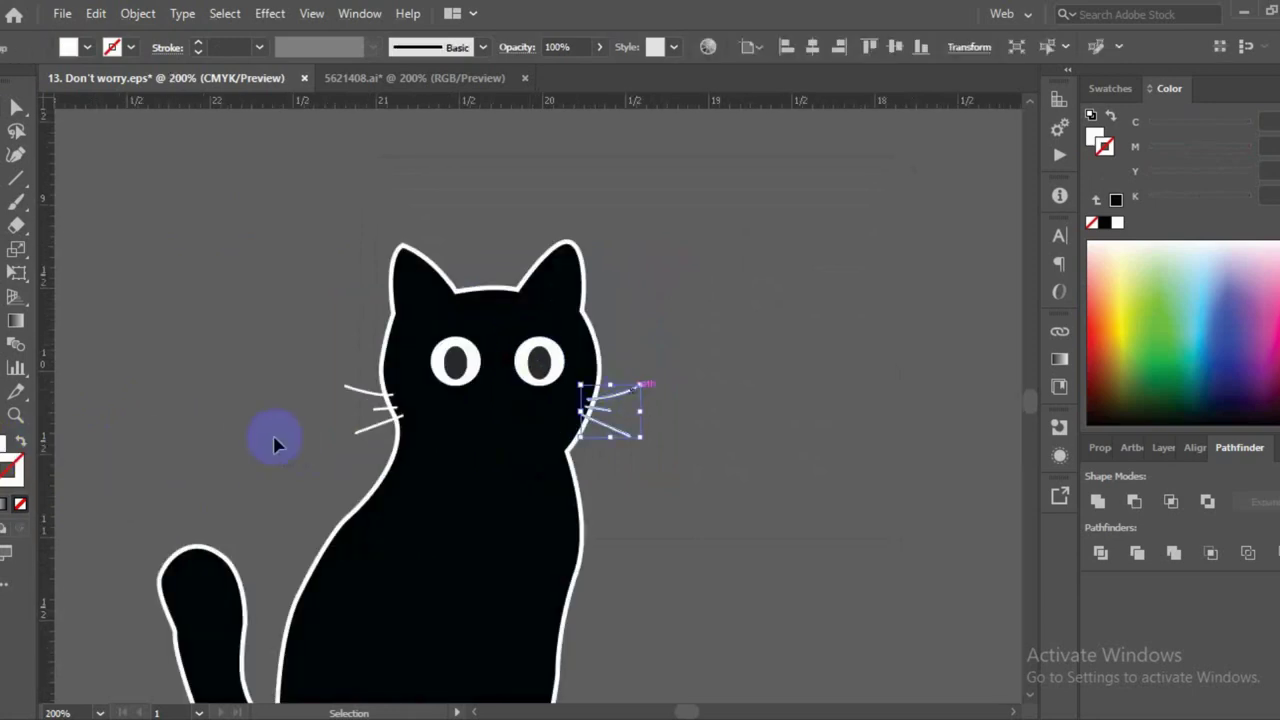
pyautogui.keyDown('shift'); pyautogui.click(358, 397); pyautogui.keyUp('shift')
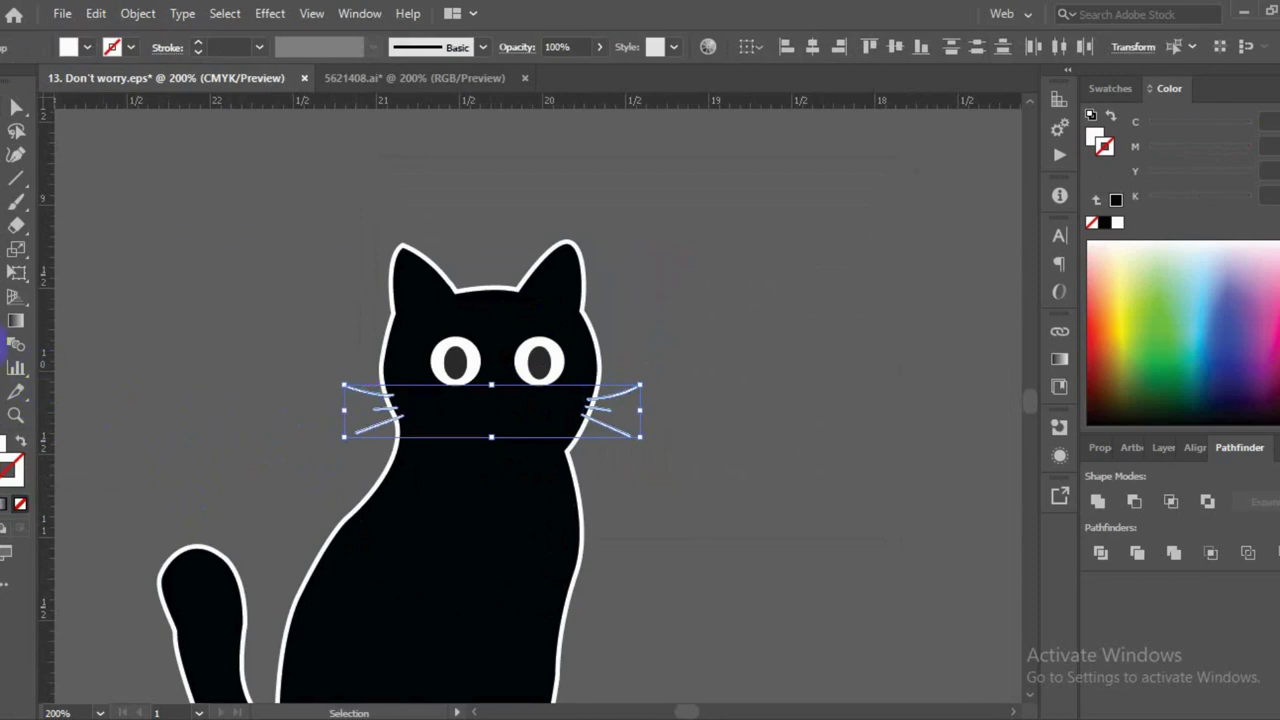
pyautogui.click(16, 392)
pyautogui.click(457, 500)
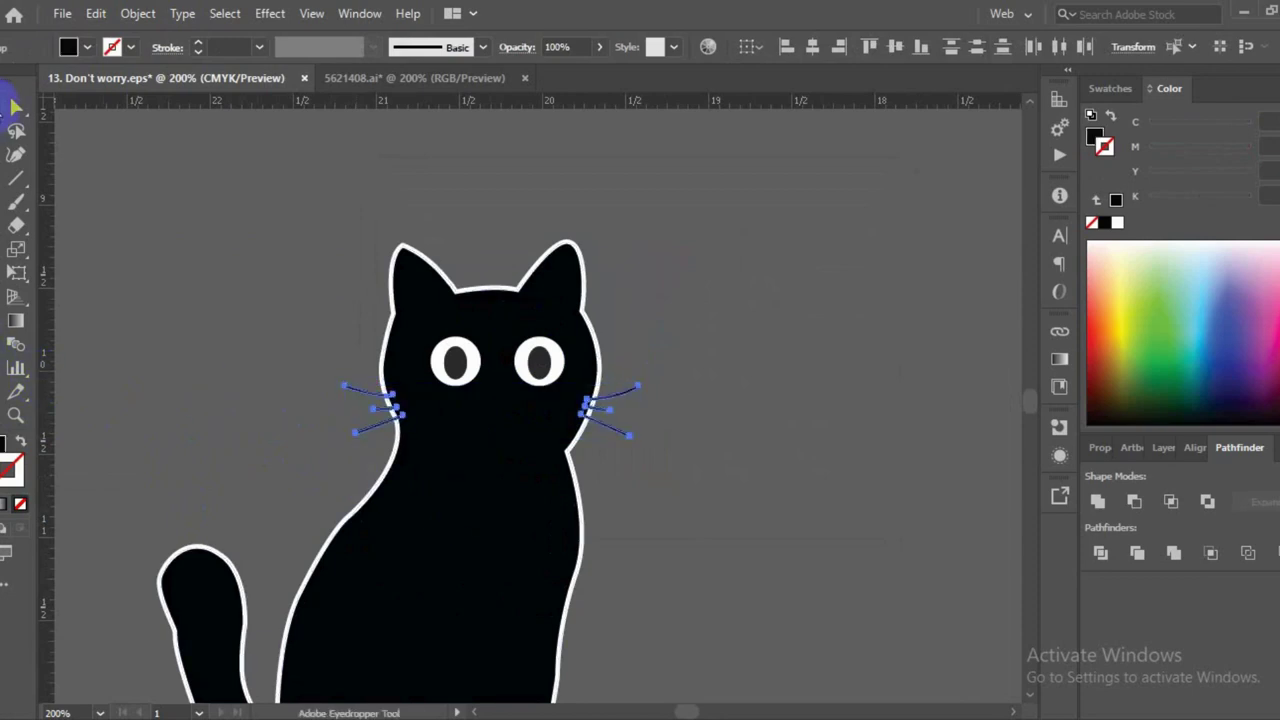
pyautogui.click(16, 105)
# Send the whiskers behind the cat body
pyautogui.click(586, 414)
pyautogui.rightClick(606, 408)
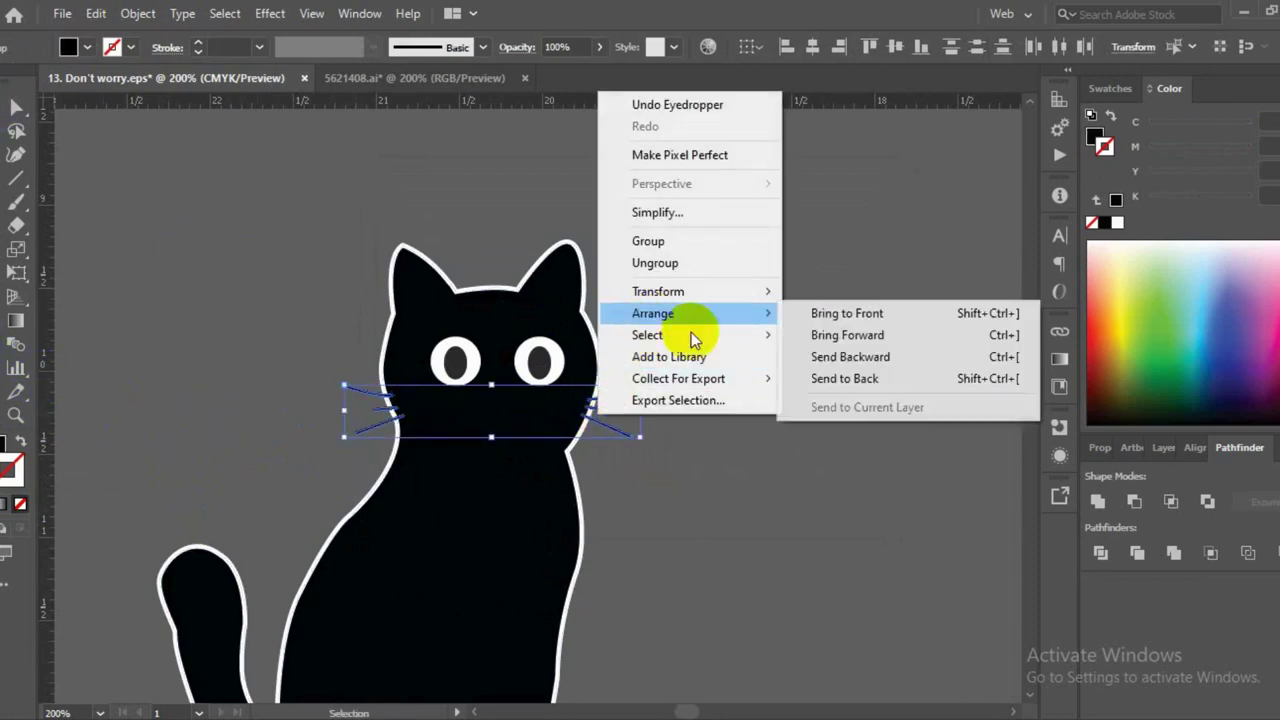
pyautogui.click(850, 378)
pyautogui.click(757, 466)
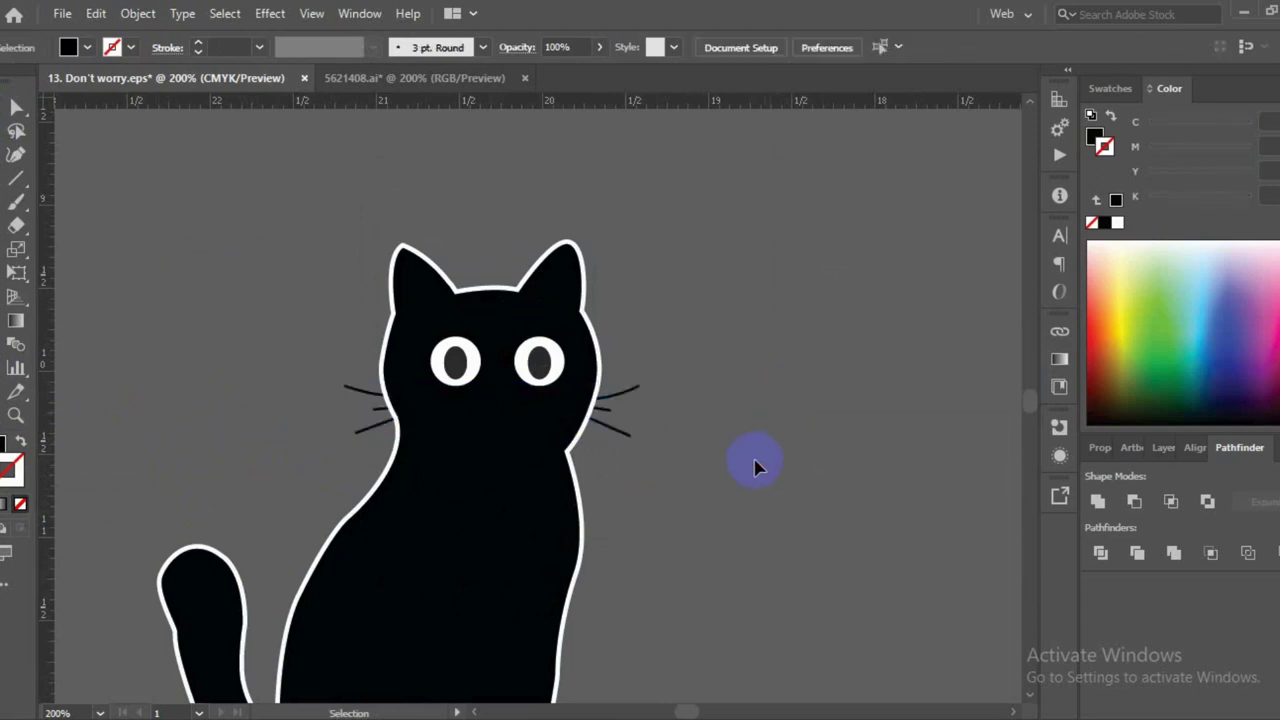
pyautogui.scroll(-1, 757, 466)
pyautogui.press('space')
pyautogui.moveTo(768, 524); pyautogui.dragTo(590, 474)
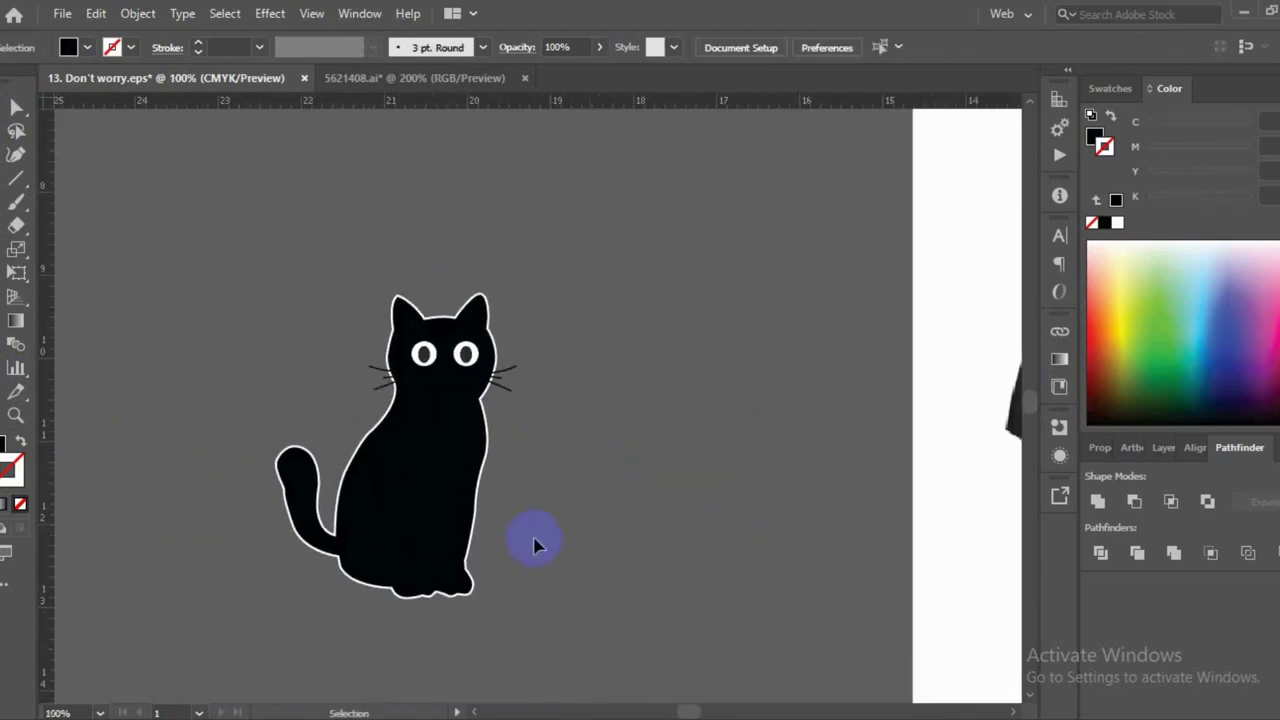
pyautogui.scroll(-2, 534, 544)
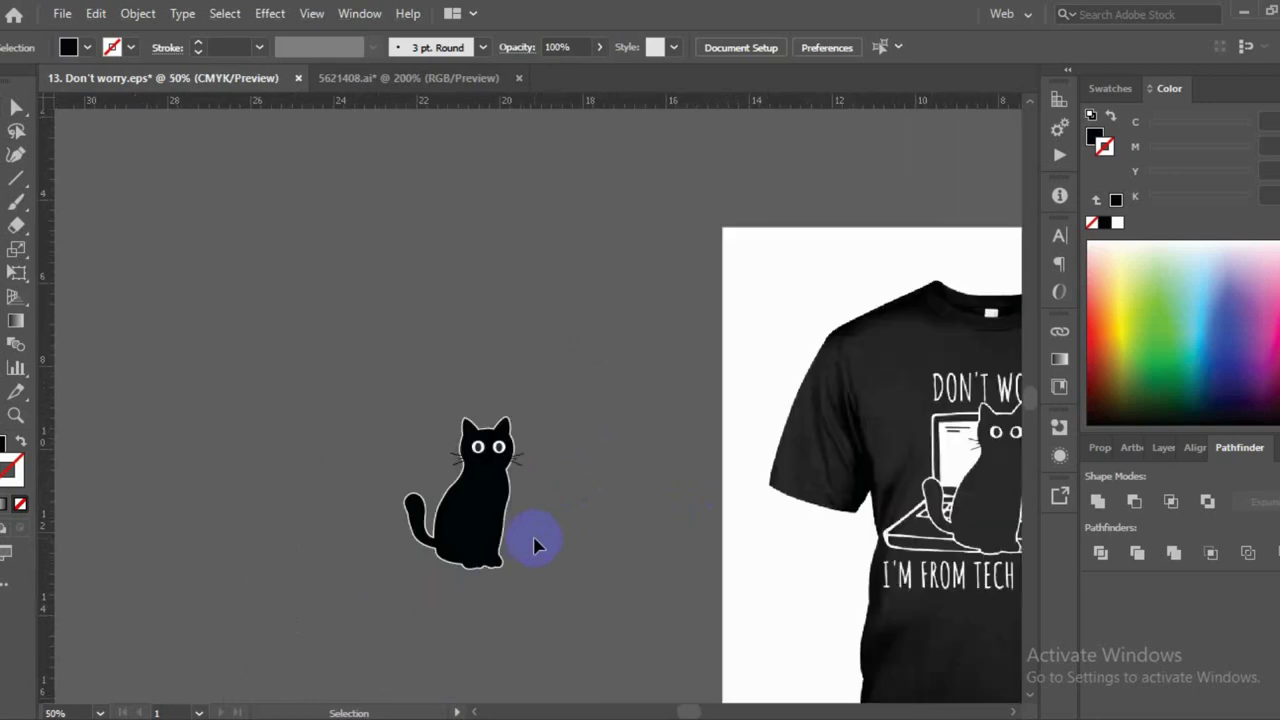
pyautogui.click(469, 531)
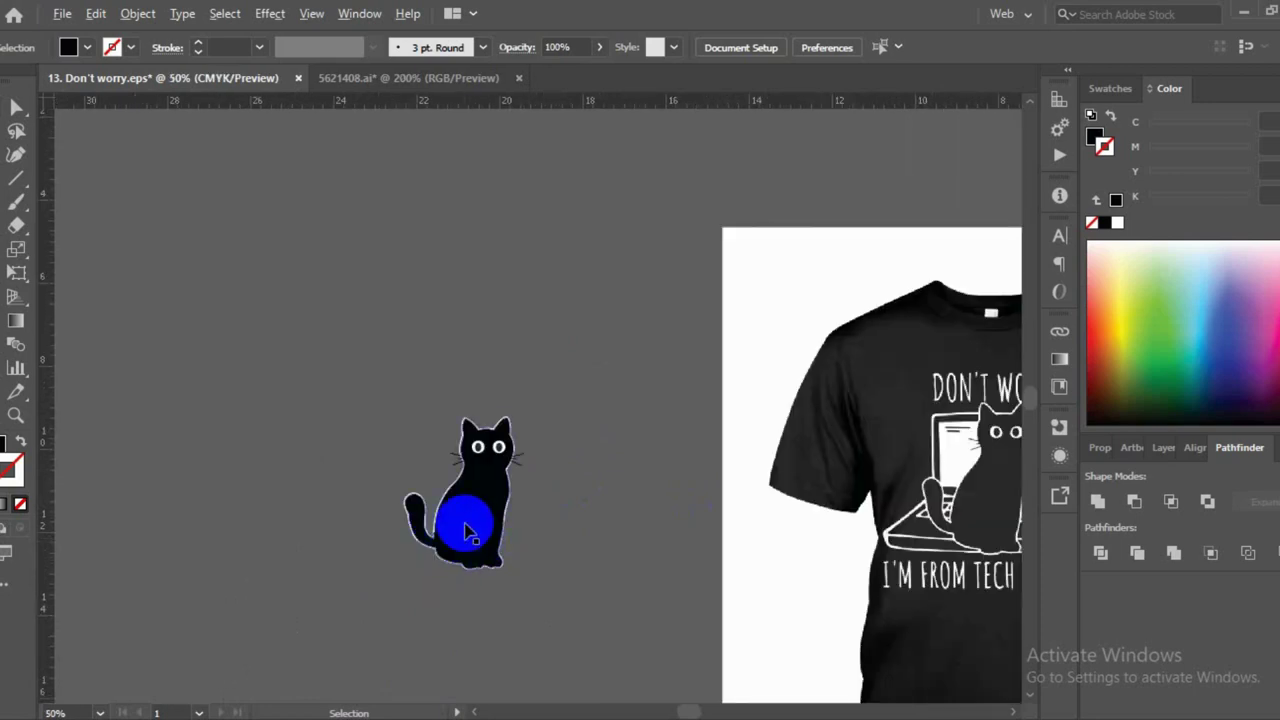
pyautogui.scroll(1, 469, 531)
pyautogui.click(509, 478)
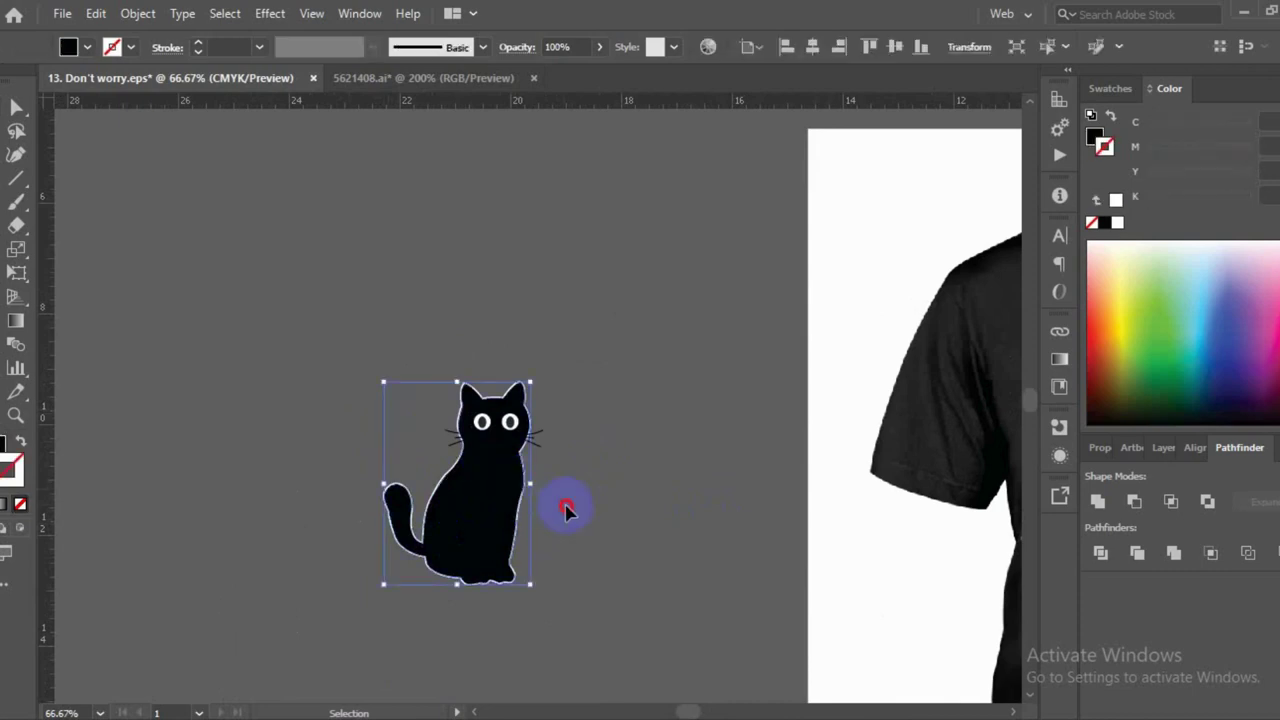
pyautogui.click(560, 506)
pyautogui.click(527, 500)
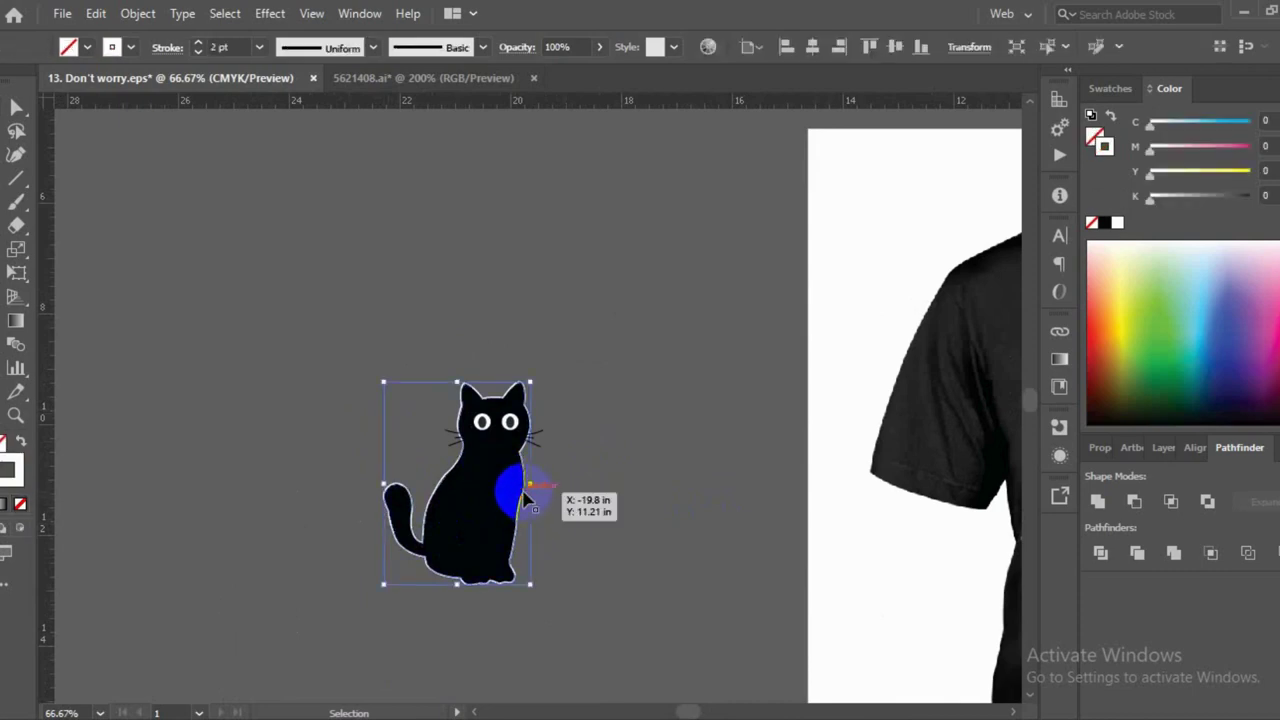
# Expand the cat's outline into shapes with Fill and Stroke
pyautogui.click(130, 13)
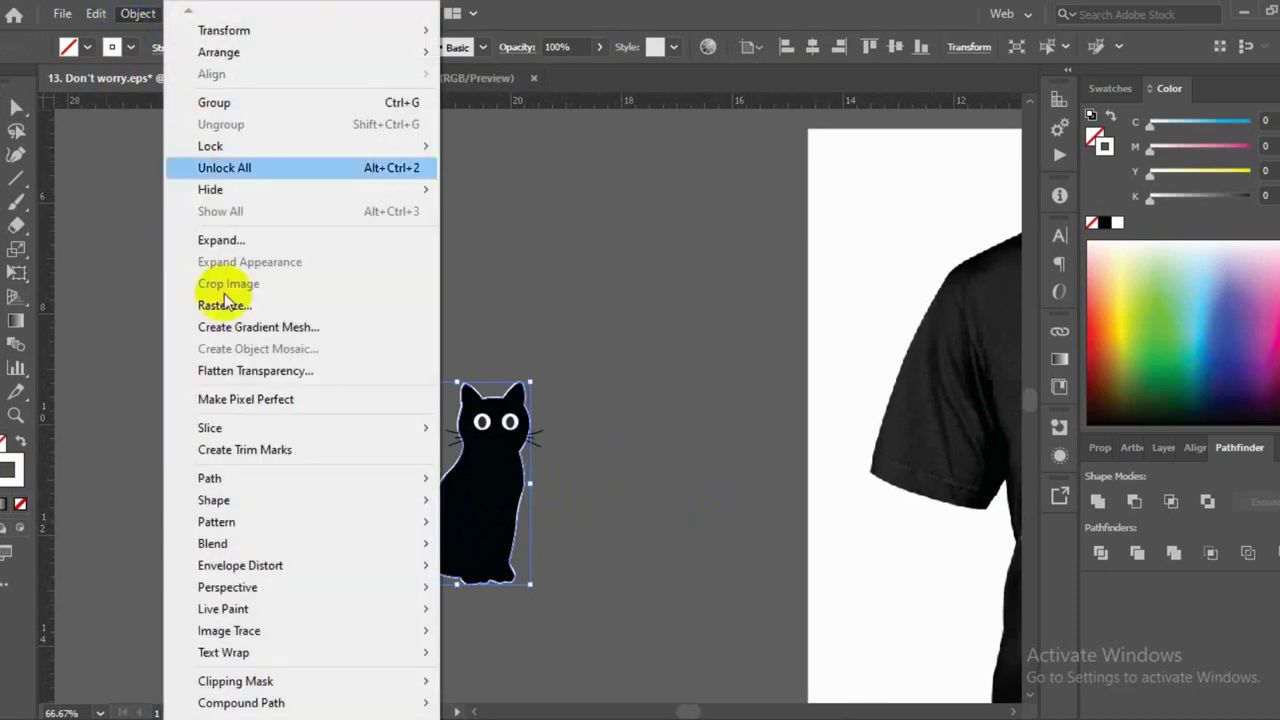
pyautogui.click(205, 237)
pyautogui.click(602, 490)
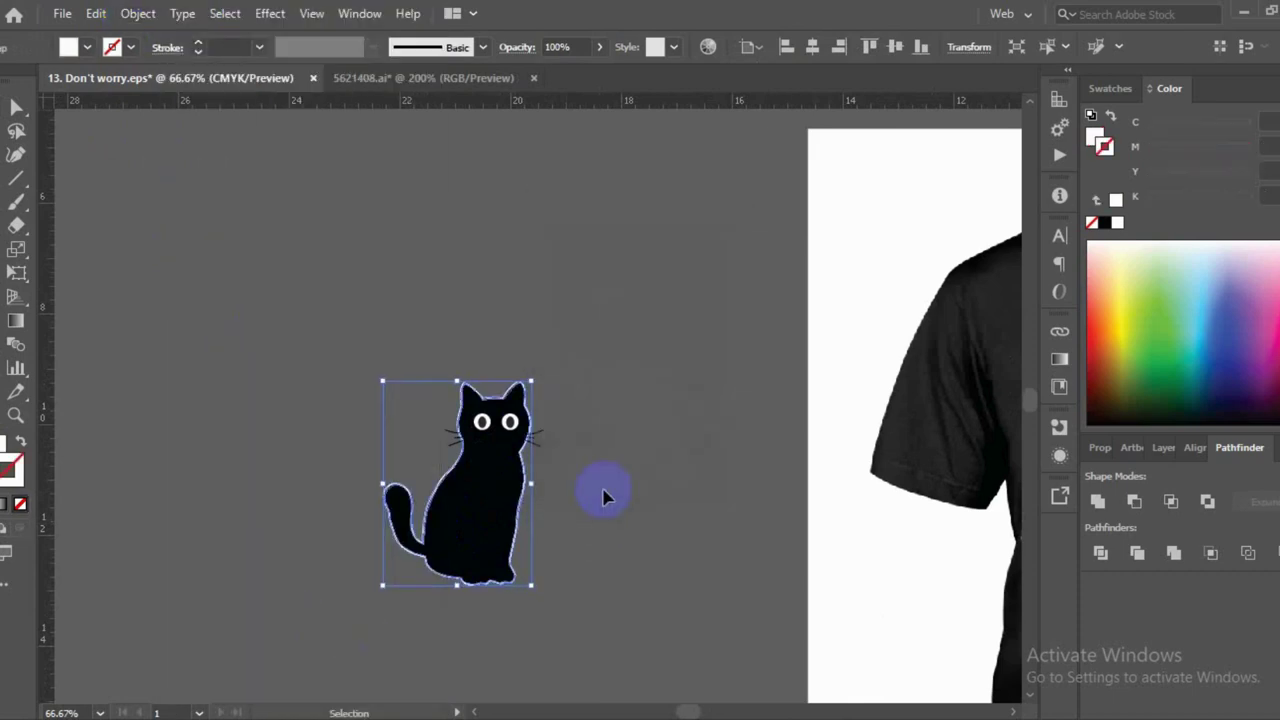
pyautogui.click(629, 540)
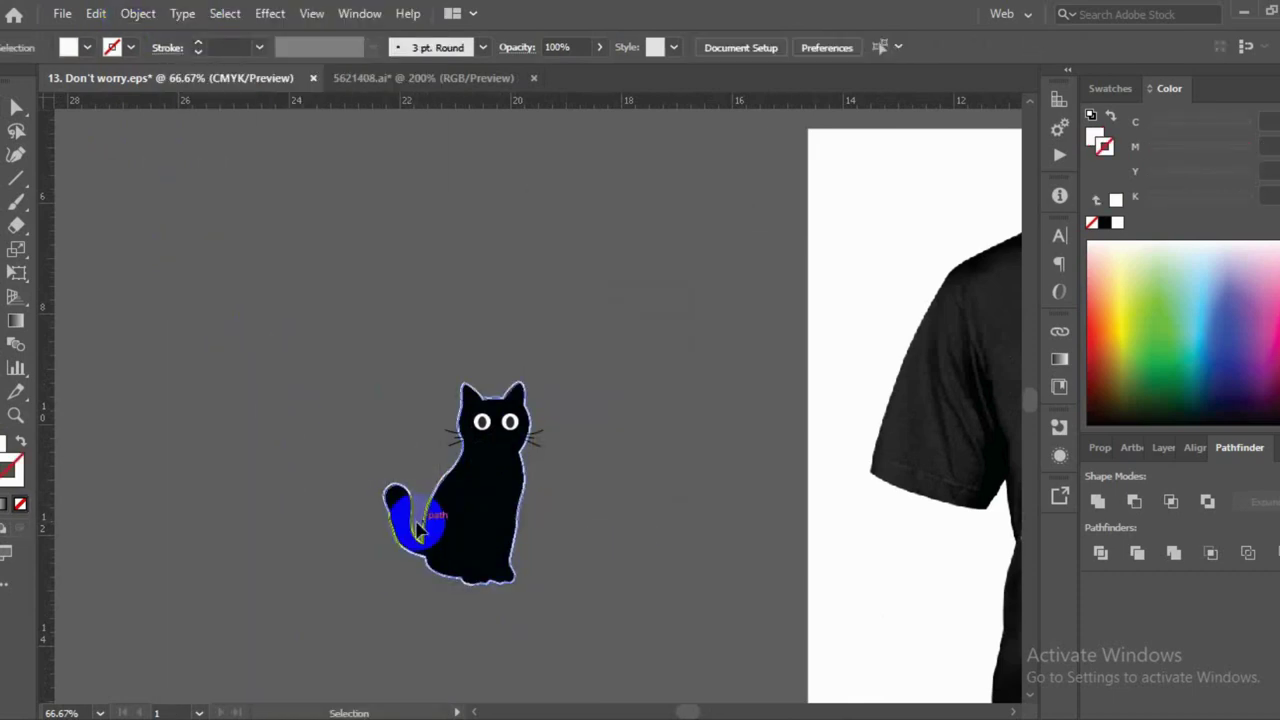
# Smooth the left edge of the cat's tail with the Smooth tool
pyautogui.scroll(3, 420, 525)
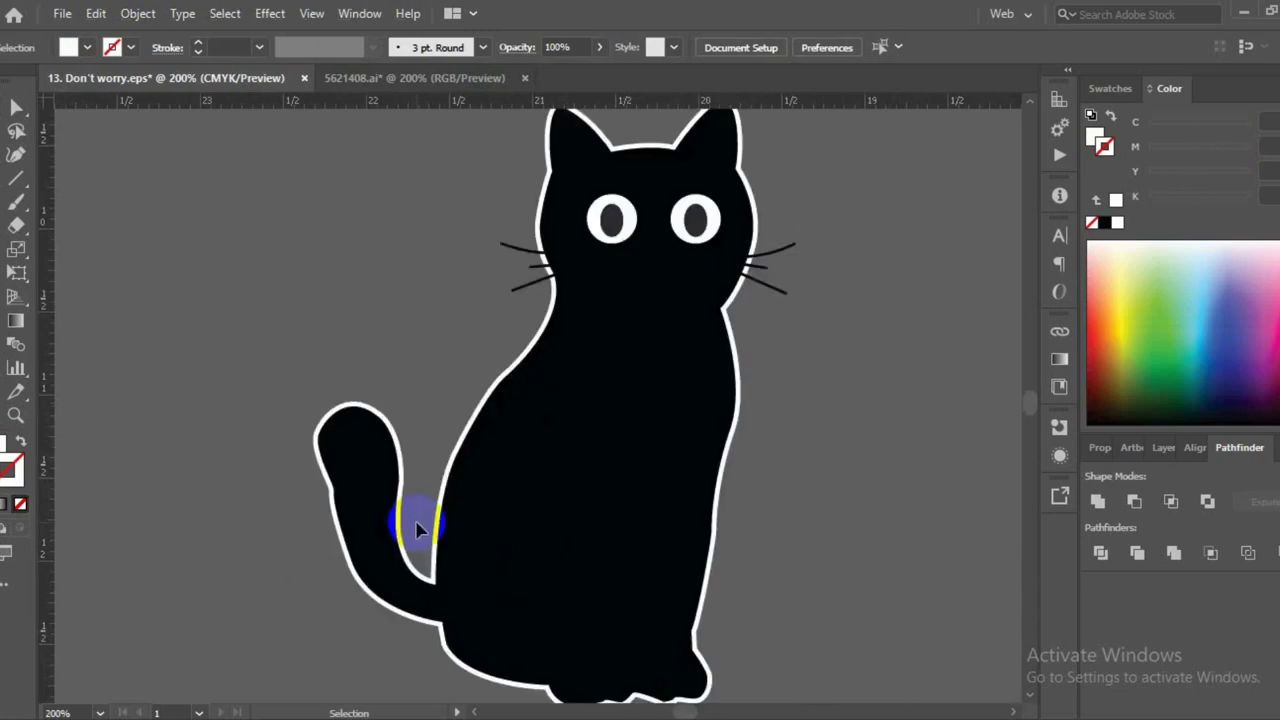
pyautogui.press('v')
pyautogui.click(284, 522)
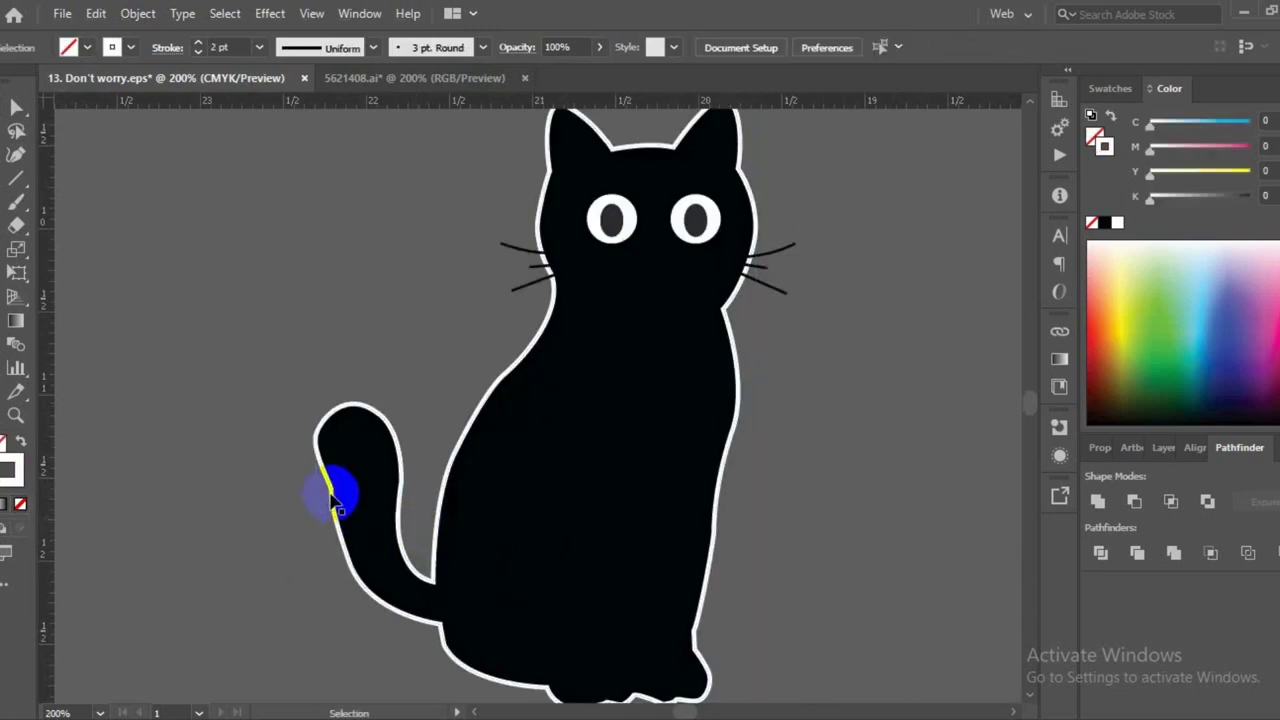
pyautogui.click(335, 500)
pyautogui.click(340, 497)
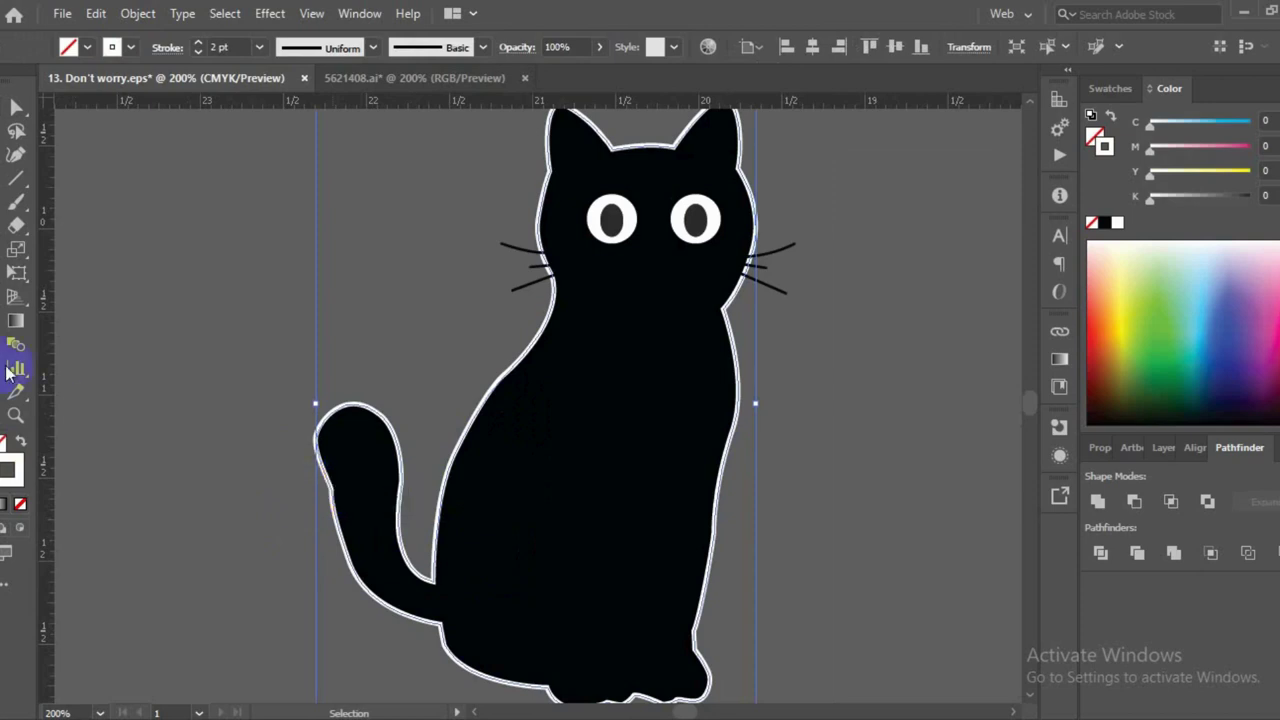
pyautogui.click(285, 466)
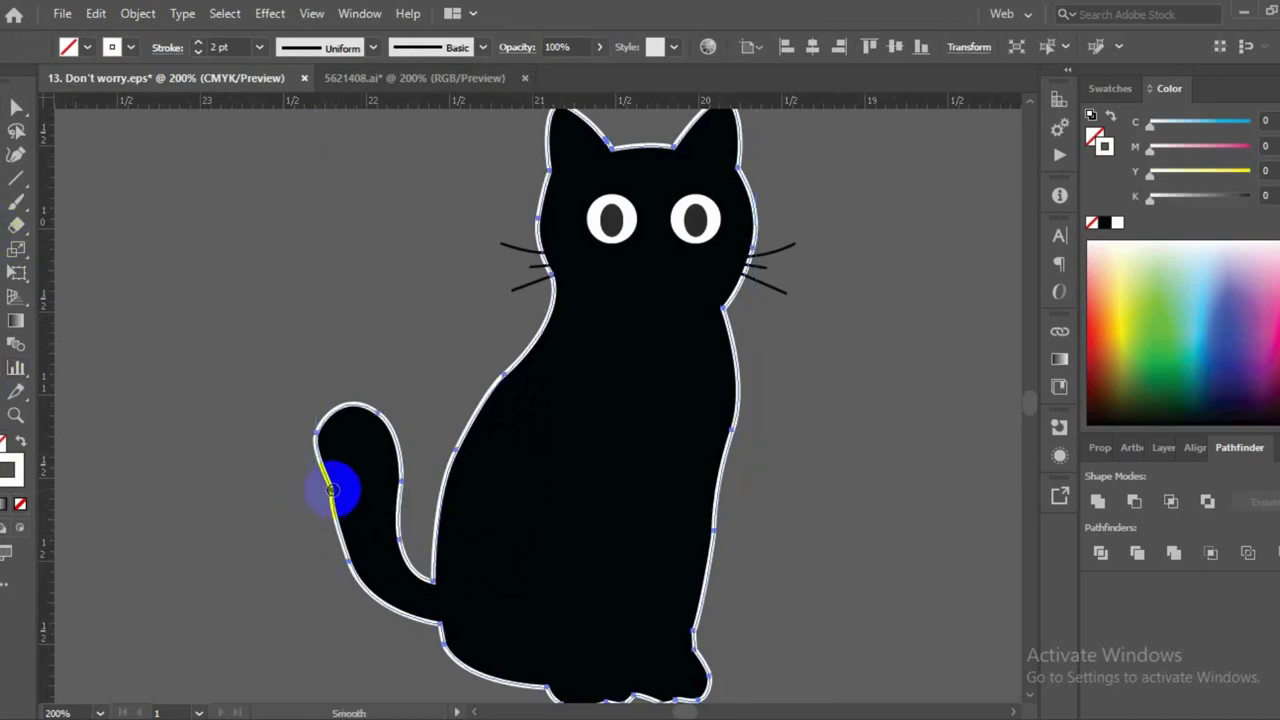
pyautogui.moveTo(332, 489)
pyautogui.mouseDown()
pyautogui.moveTo(315, 469)
pyautogui.moveTo(330, 492)
pyautogui.mouseUp()
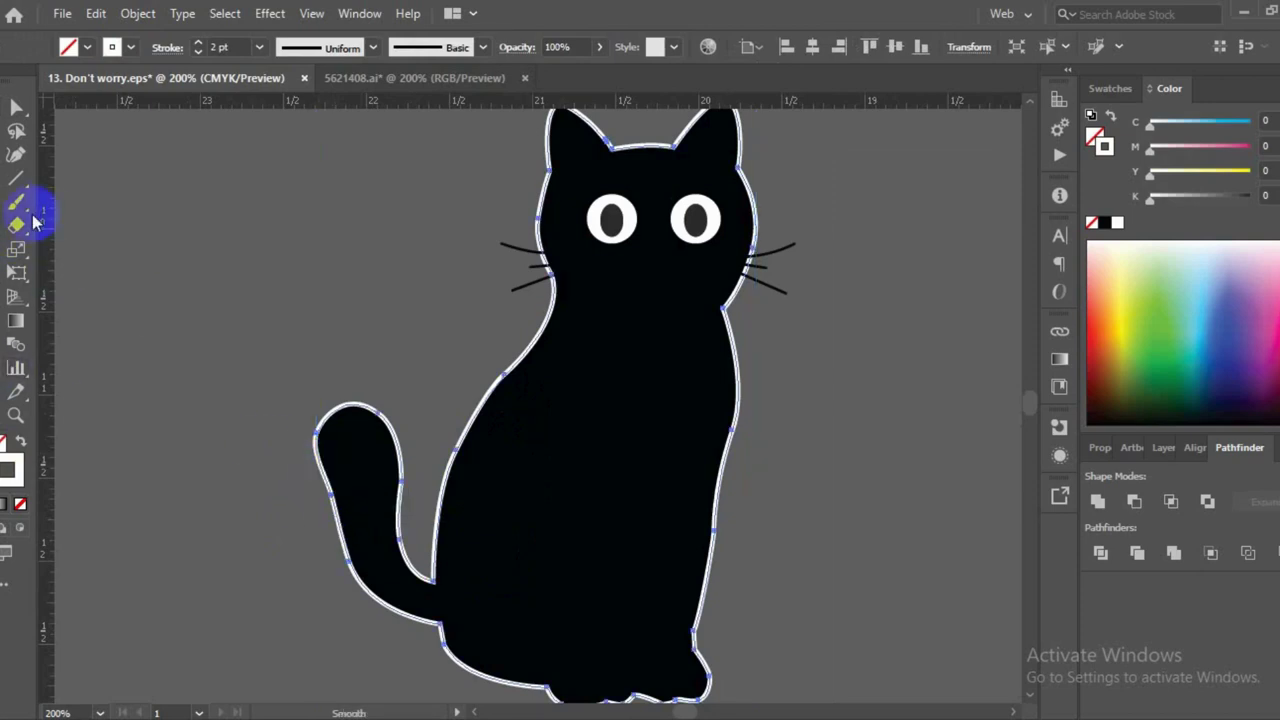
pyautogui.click(278, 289)
# Select the whole cat and expand it again with Fill and Stroke
pyautogui.scroll(-1, 278, 289)
pyautogui.scroll(-1, 278, 289)
pyautogui.scroll(-1, 278, 289)
pyautogui.scroll(-2, 278, 289)
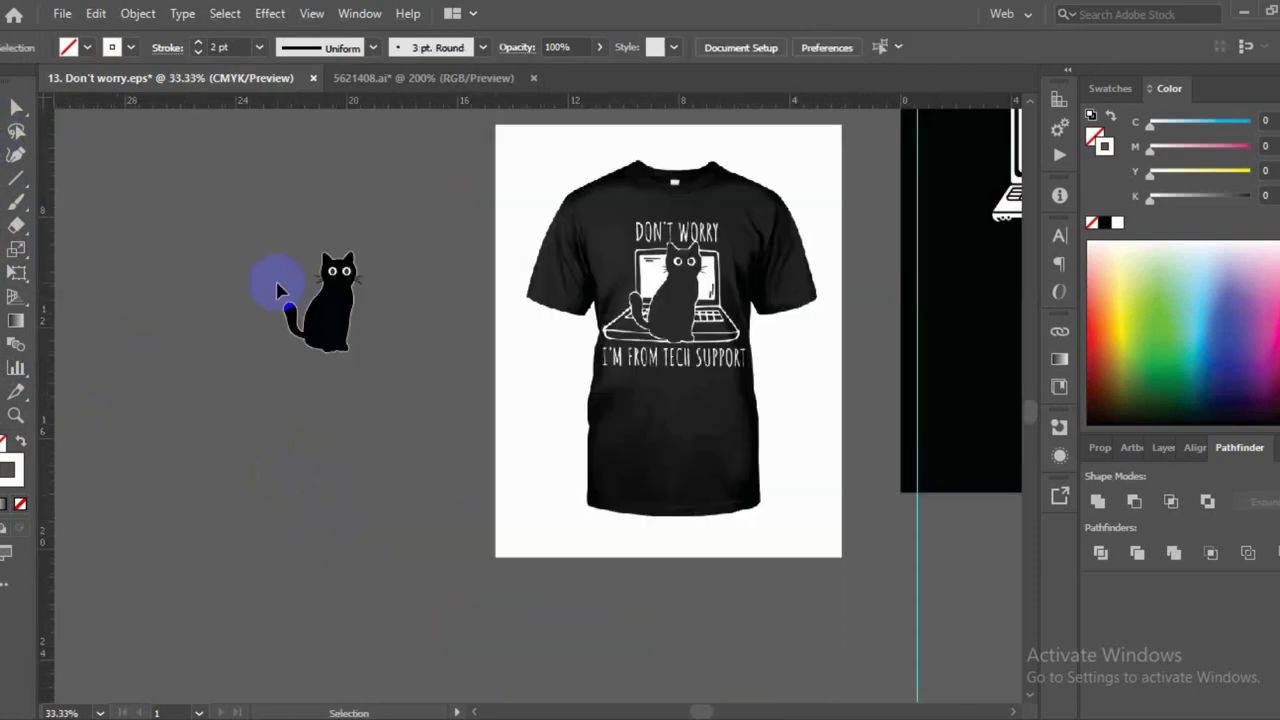
pyautogui.hotkey('ctrl', 'a')
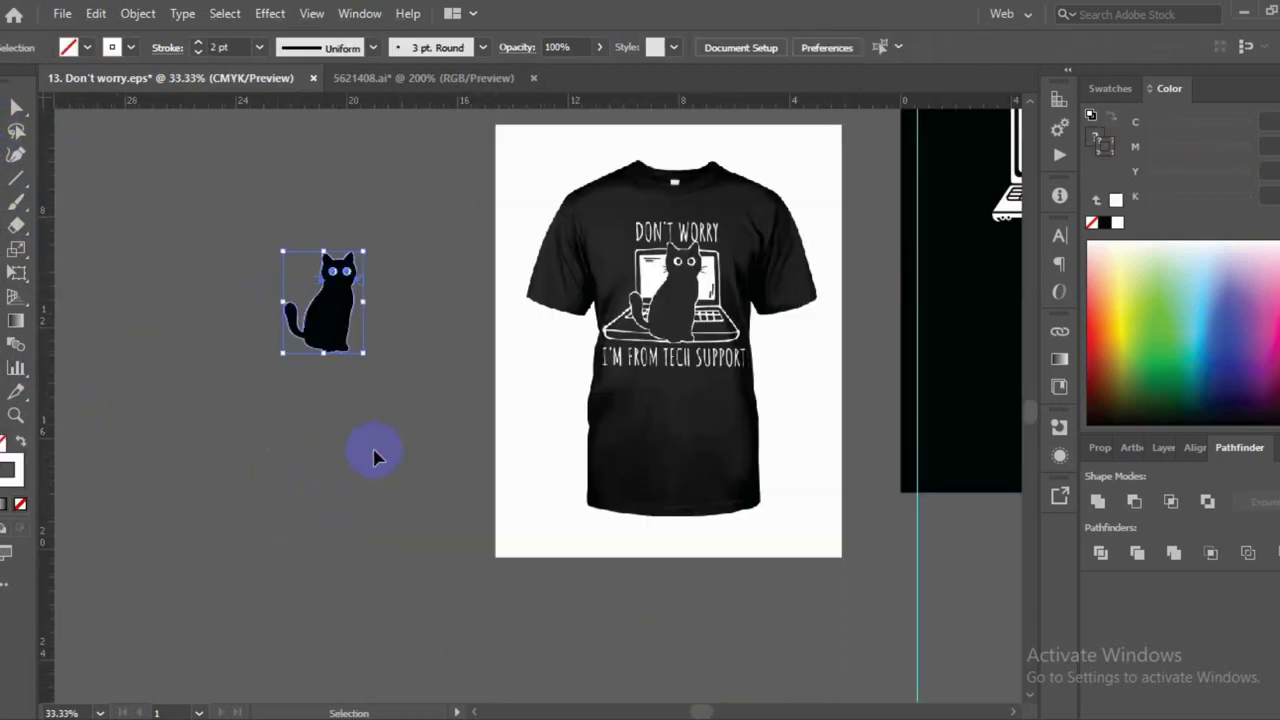
pyautogui.click(371, 451)
pyautogui.hotkey('ctrl', '1')
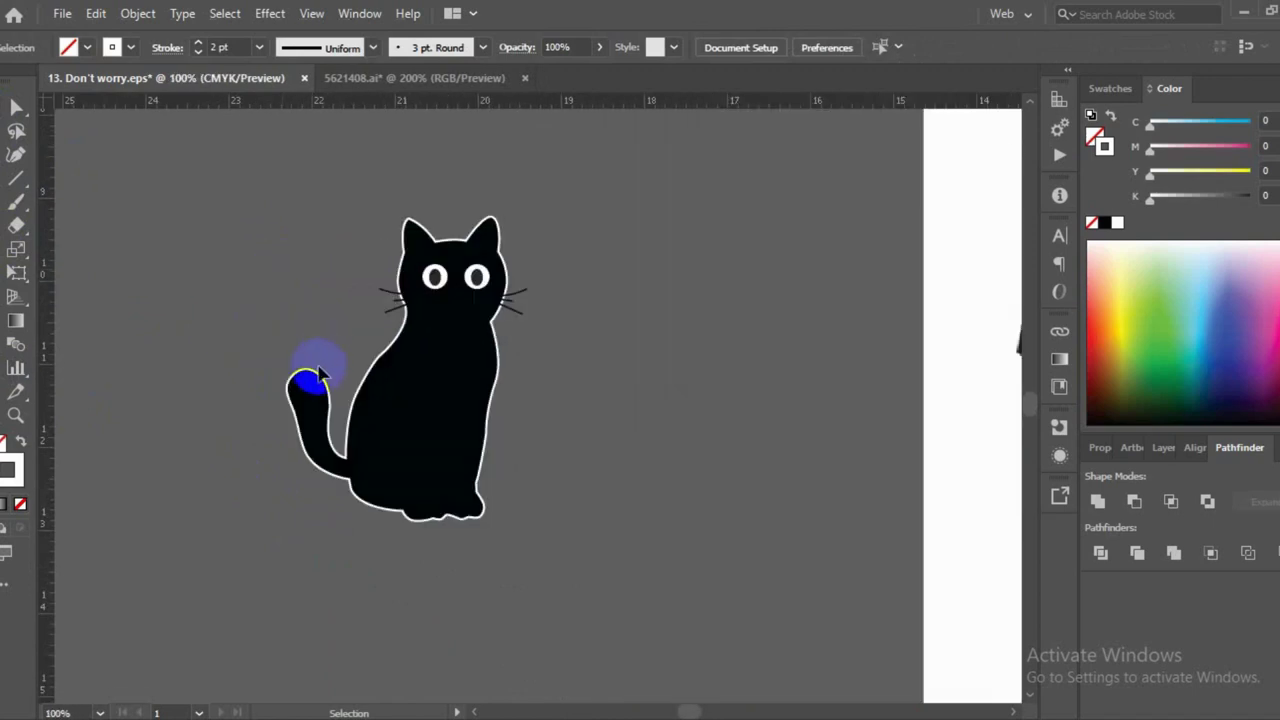
pyautogui.click(318, 375)
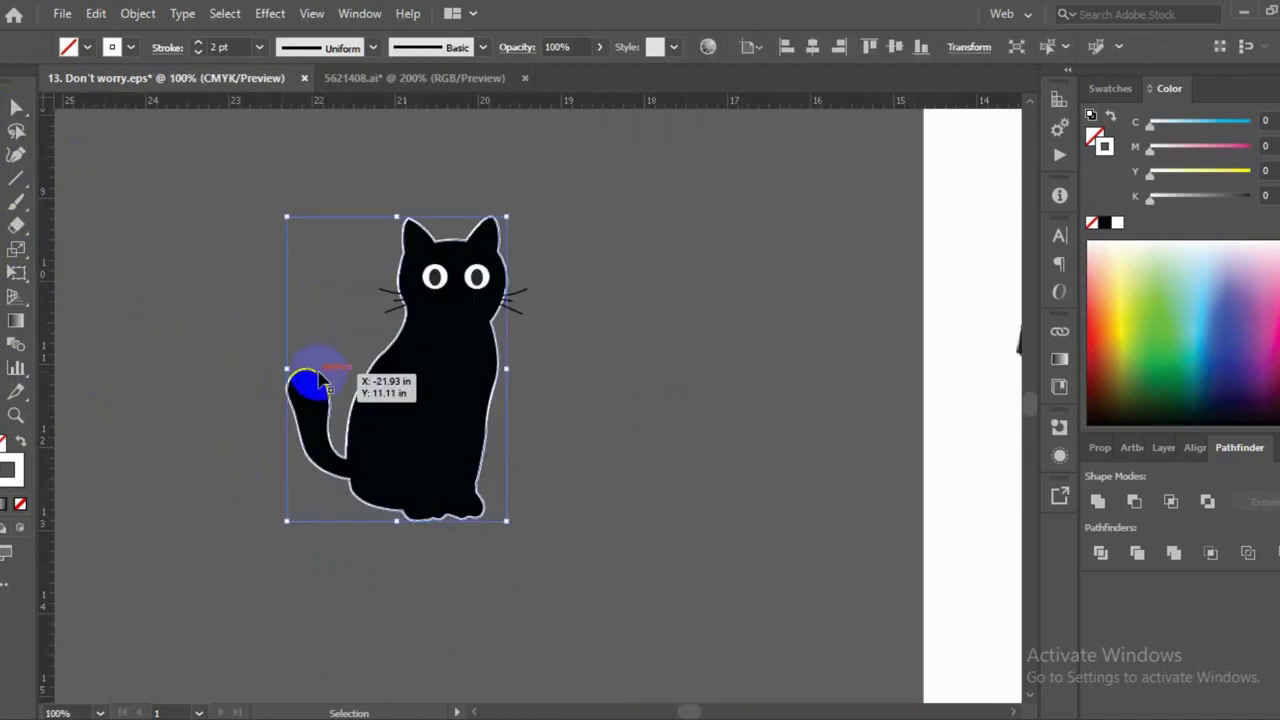
pyautogui.click(137, 14)
pyautogui.click(211, 237)
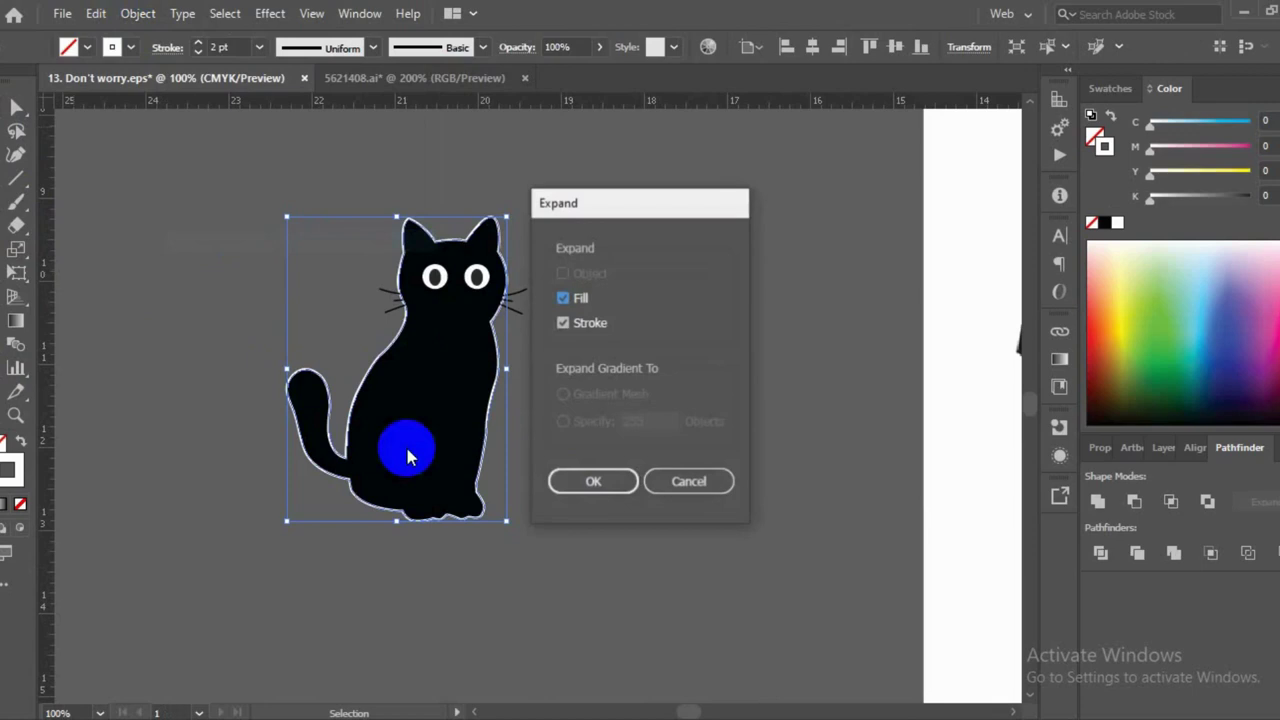
pyautogui.click(612, 483)
pyautogui.moveTo(217, 206); pyautogui.dragTo(622, 547)
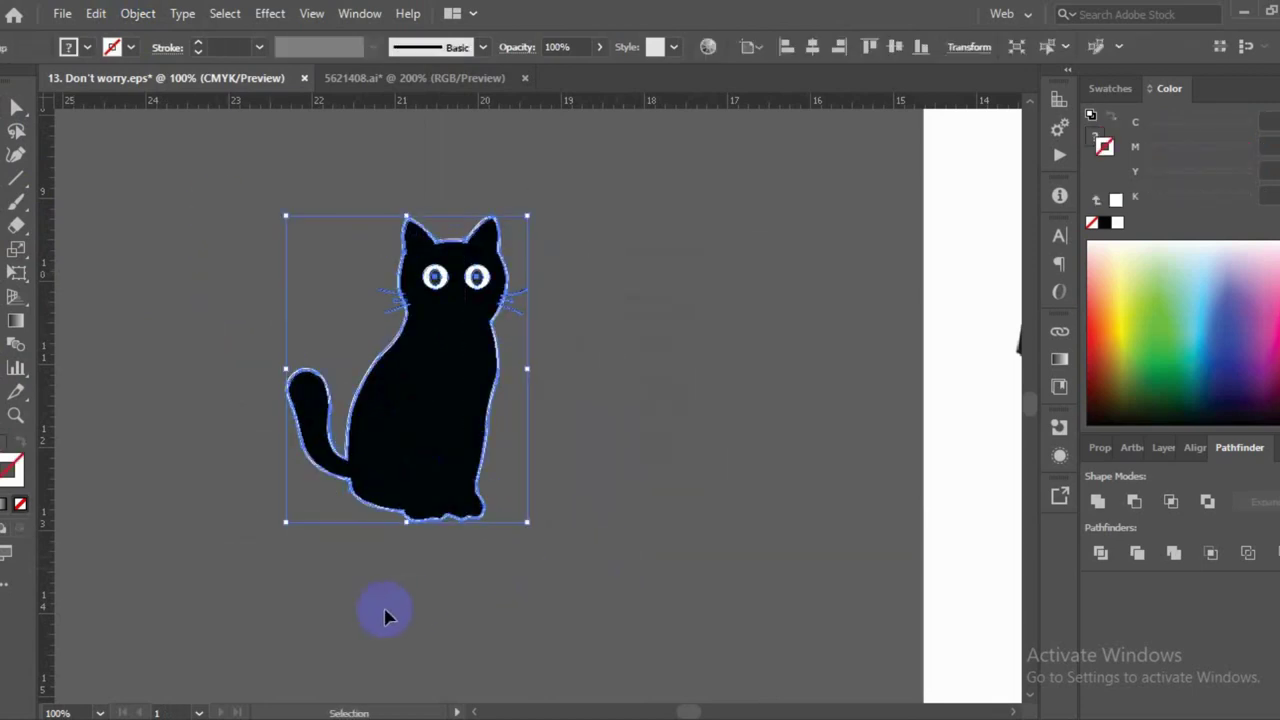
# Move the laptop lower, enlarge it and centre it horizontally on the black artboard
pyautogui.scroll(-4, 250, 485)
pyautogui.click(298, 594)
pyautogui.scroll(-1, 308, 594)
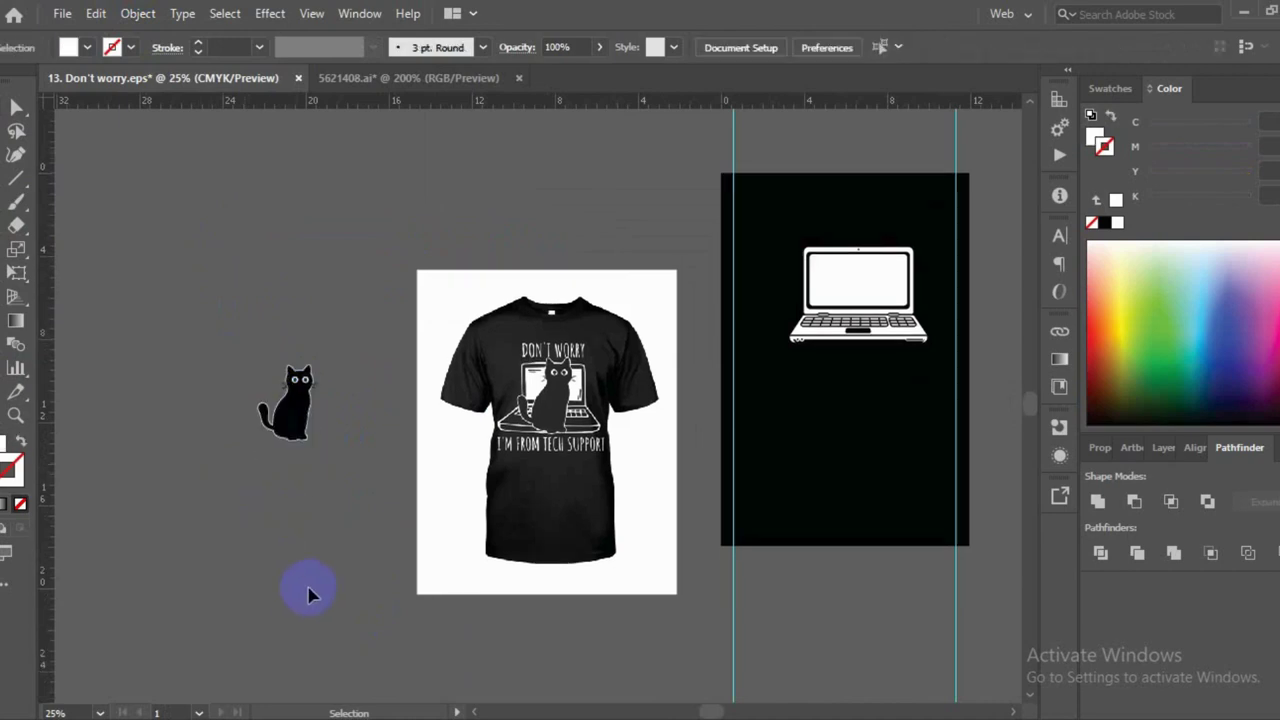
pyautogui.moveTo(379, 598); pyautogui.dragTo(265, 585)
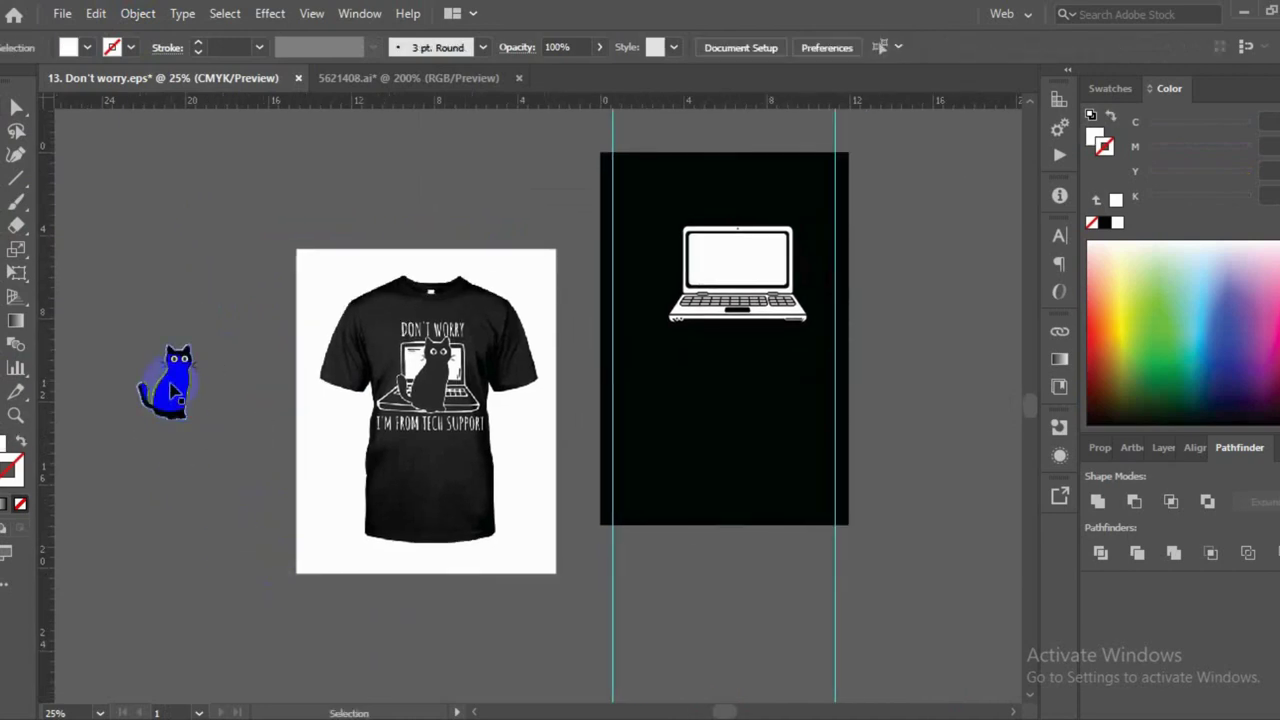
pyautogui.moveTo(733, 272); pyautogui.dragTo(728, 313)
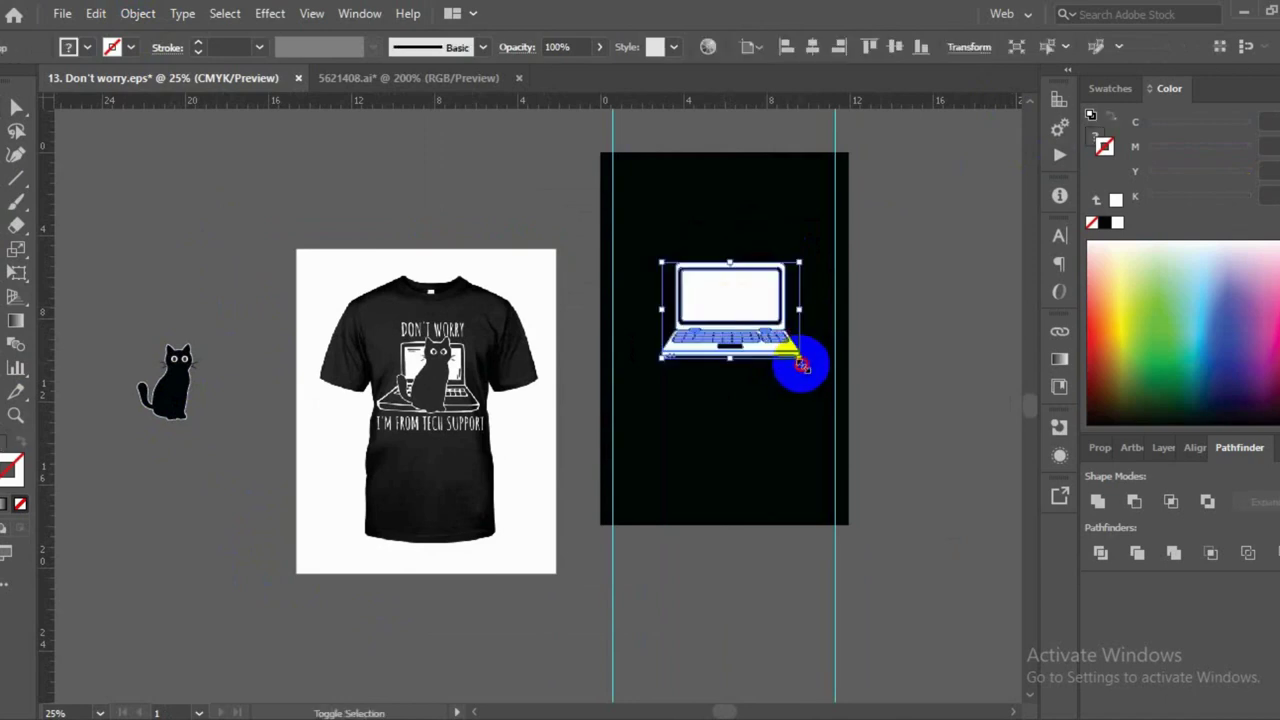
pyautogui.moveTo(801, 365); pyautogui.dragTo(808, 386)
pyautogui.click(812, 47)
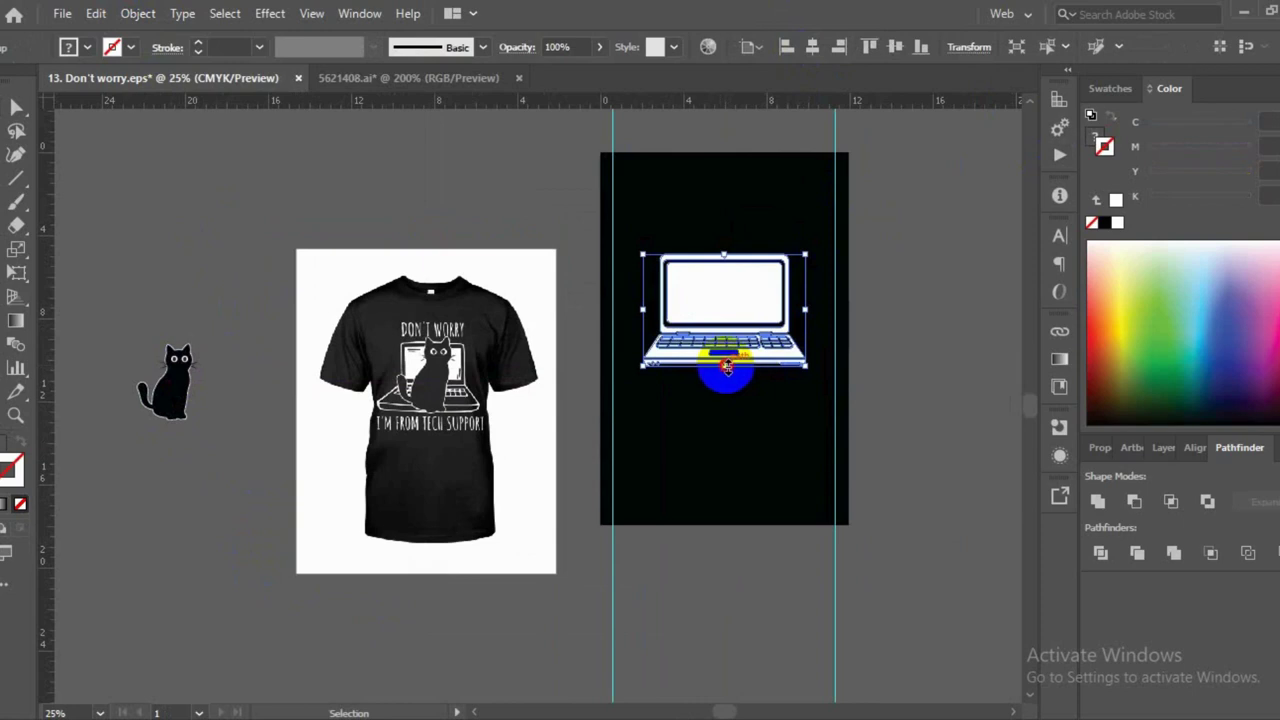
pyautogui.moveTo(727, 368); pyautogui.dragTo(814, 375)
pyautogui.click(772, 580)
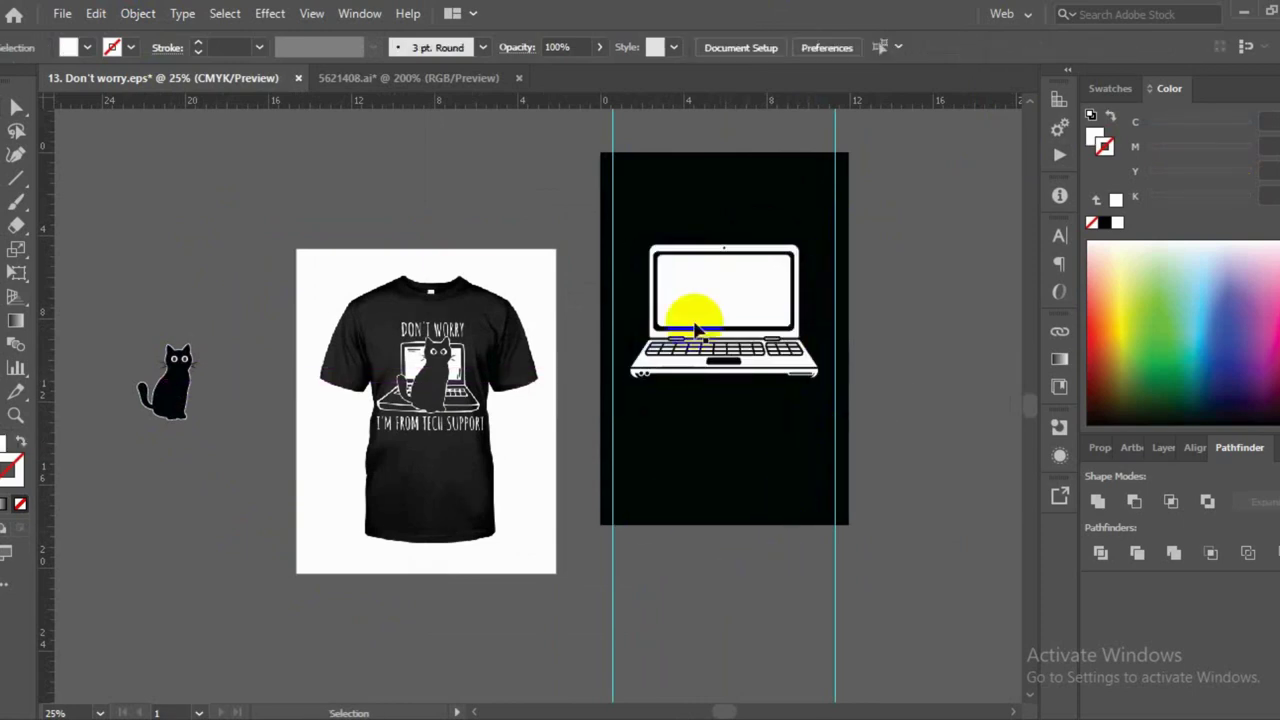
# Place the cat on the laptop, enlarge it and nudge it slightly right
pyautogui.click(697, 330)
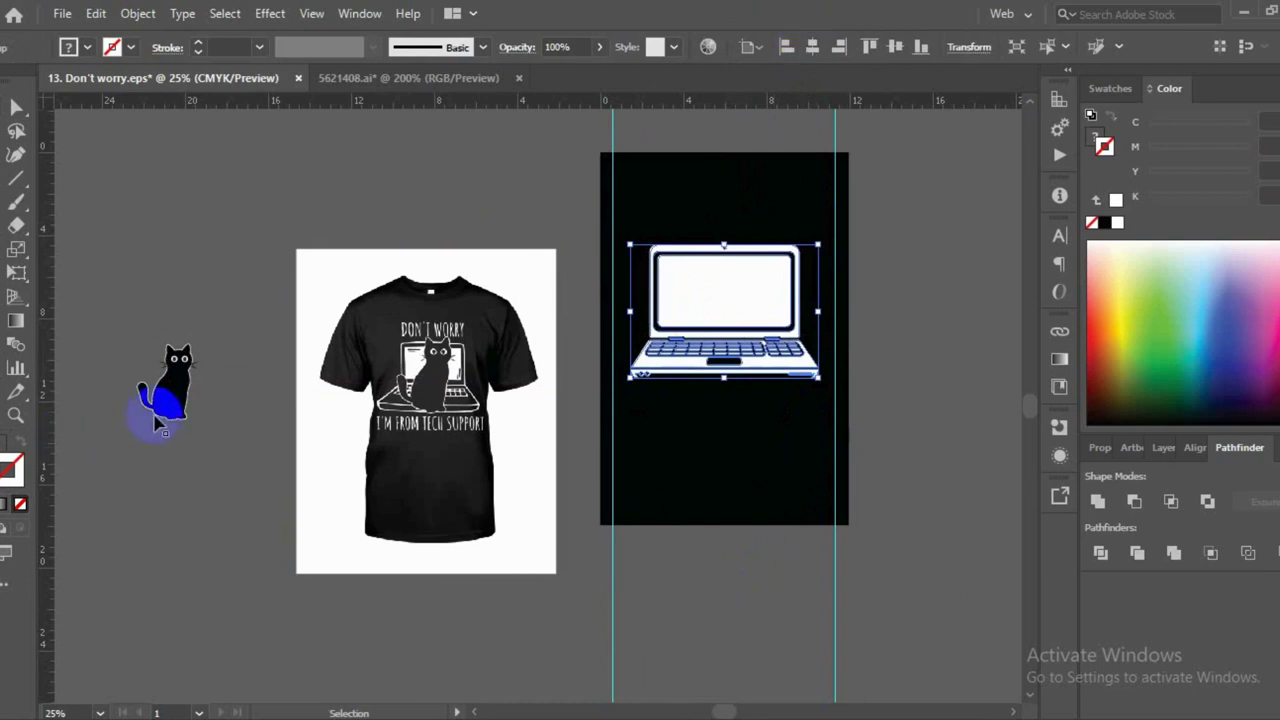
pyautogui.moveTo(155, 422)
pyautogui.mouseDown()
pyautogui.moveTo(712, 364)
pyautogui.moveTo(748, 406)
pyautogui.moveTo(691, 358)
pyautogui.mouseUp()
pyautogui.click(754, 466)
pyautogui.keyDown('alt'); pyautogui.scroll(1, 760, 295); pyautogui.keyUp('alt')
pyautogui.keyDown('alt'); pyautogui.scroll(1, 760, 295); pyautogui.keyUp('alt')
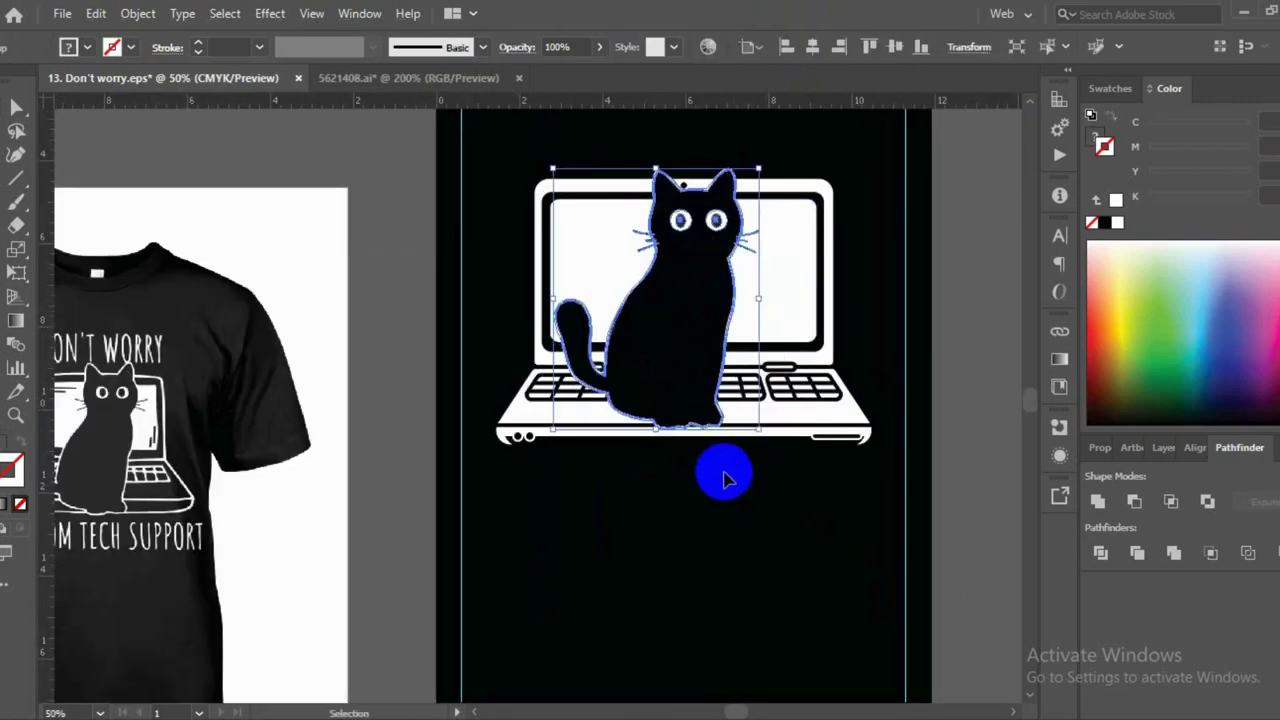
pyautogui.moveTo(757, 428); pyautogui.dragTo(775, 450)
pyautogui.click(737, 460)
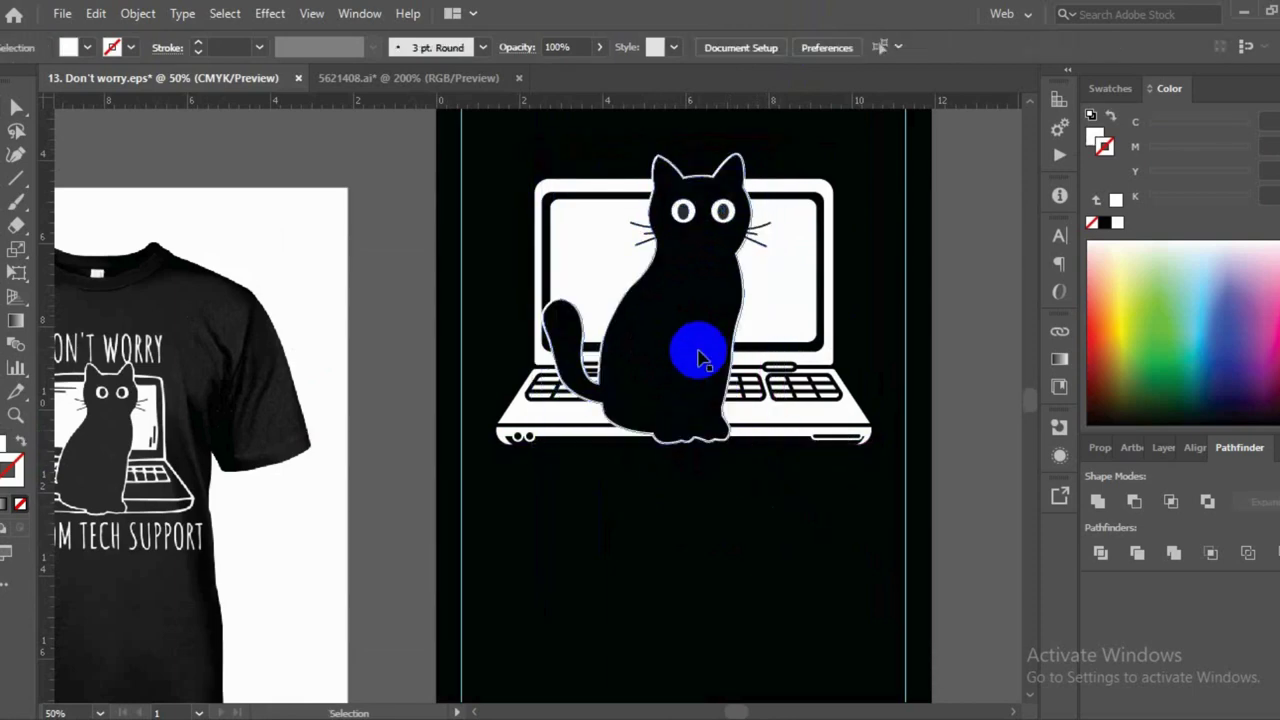
pyautogui.moveTo(698, 347); pyautogui.dragTo(704, 347)
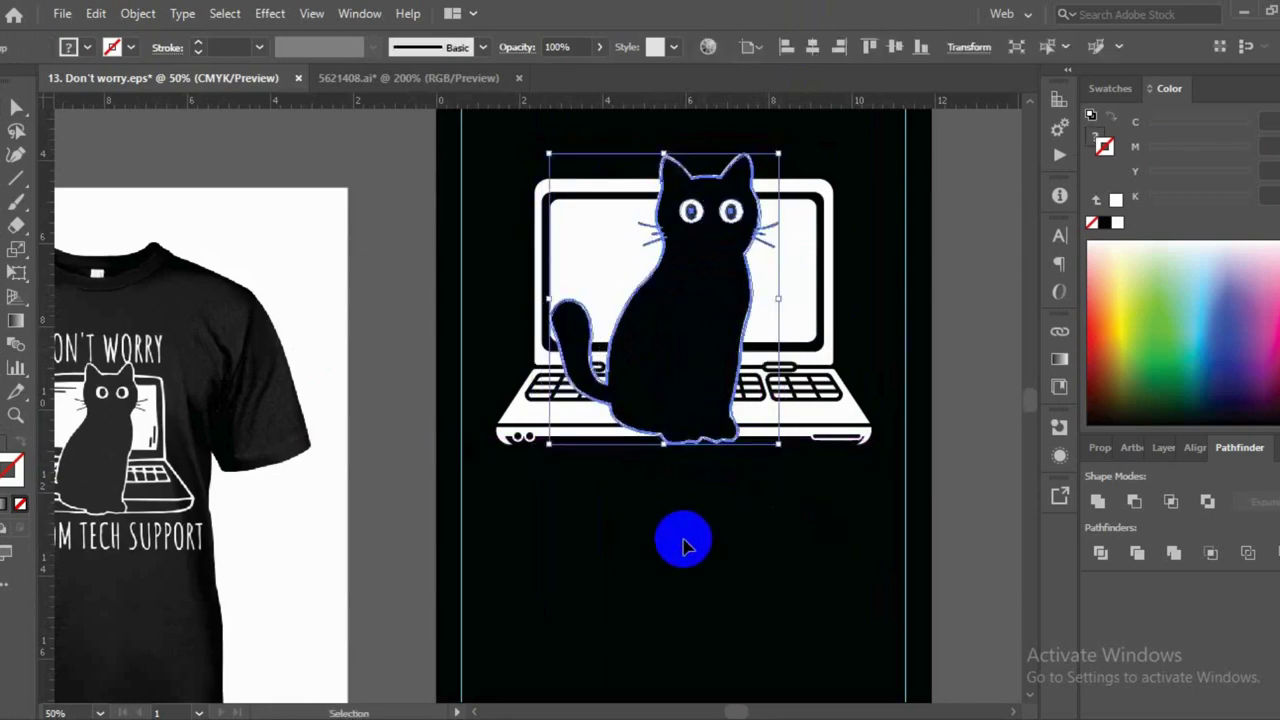
pyautogui.click(657, 565)
# Zoom out and scroll to view both artboards
pyautogui.hotkey('ctrl', '-')
pyautogui.hotkey('ctrl', '-')
pyautogui.scroll(-2, 313, 520)
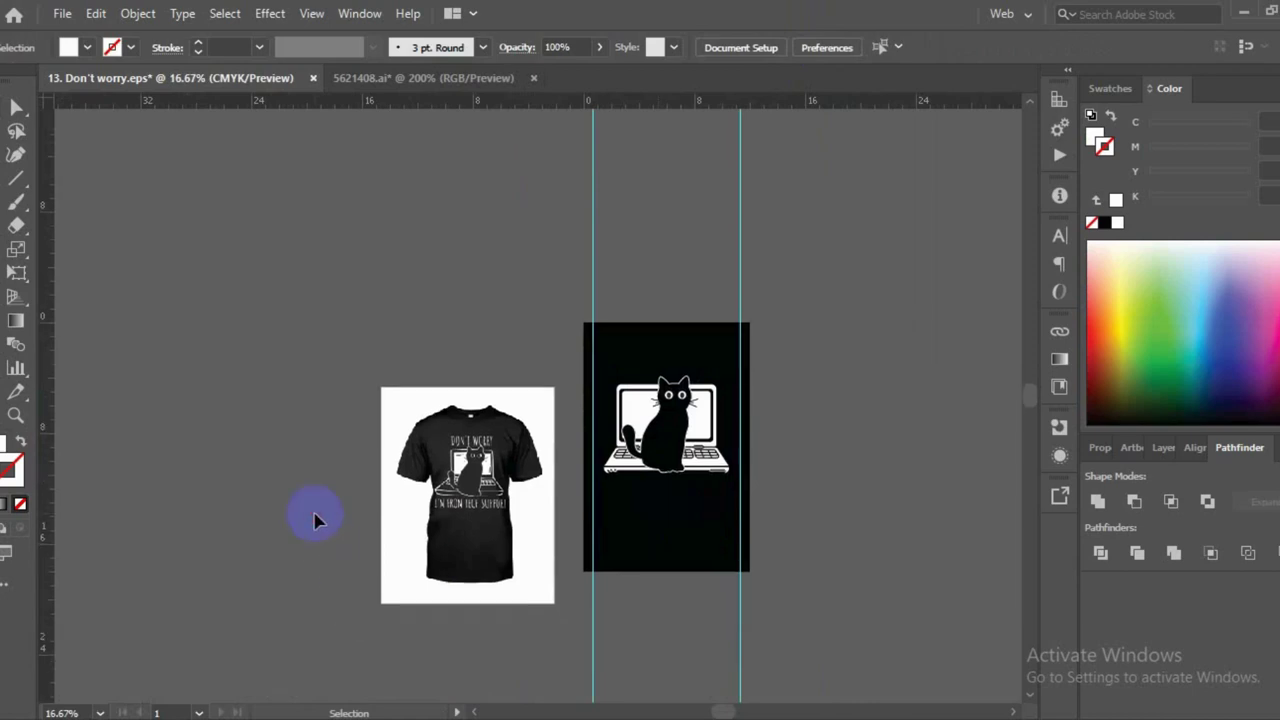
pyautogui.scroll(-1, 313, 520)
pyautogui.scroll(-3, 338, 628)
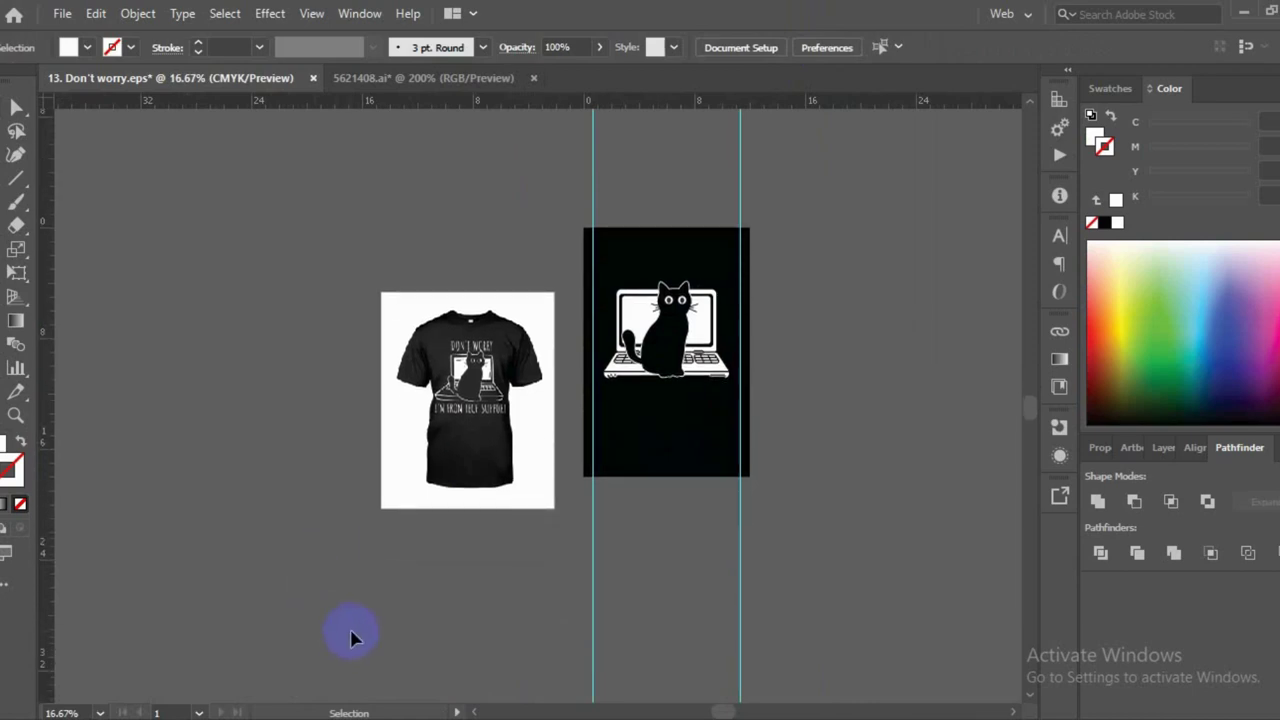
pyautogui.scroll(1, 405, 538)
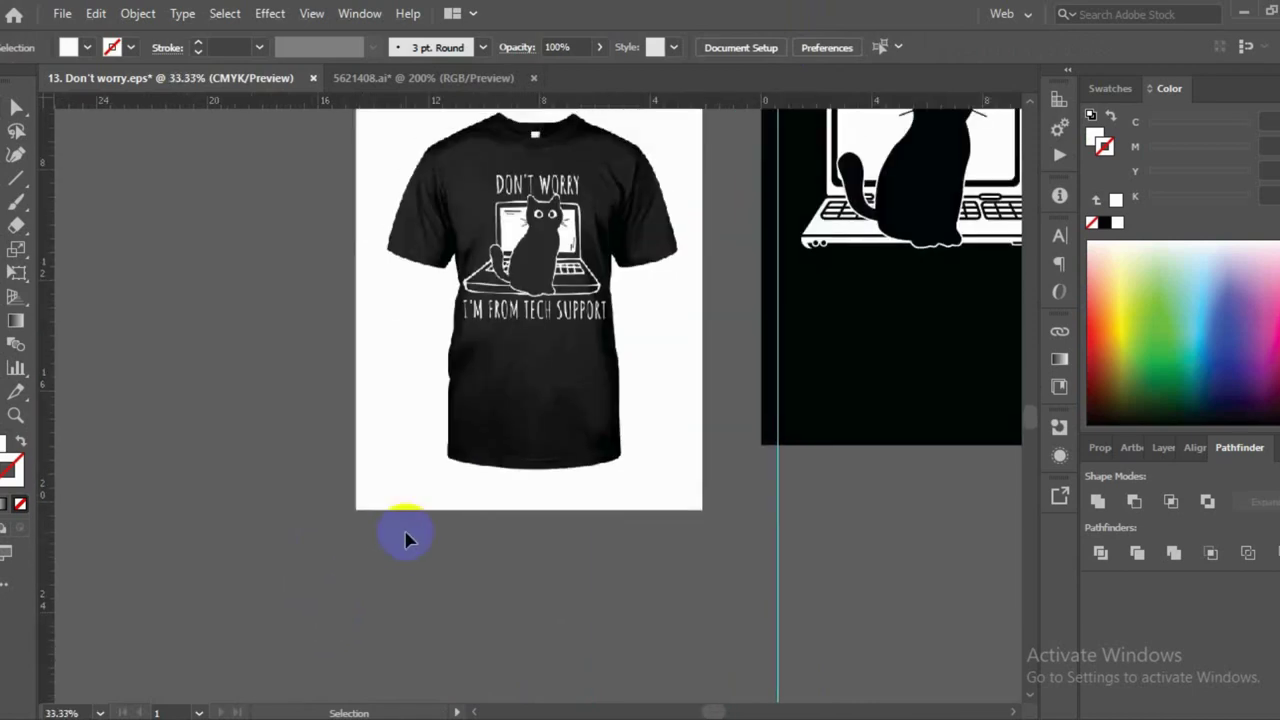
pyautogui.scroll(3, 408, 534)
# Add the 72 pt text lines 'DON'T WORRY' and 'I'M FROM TECH SUPPORT' left of the shirt
pyautogui.press('t')
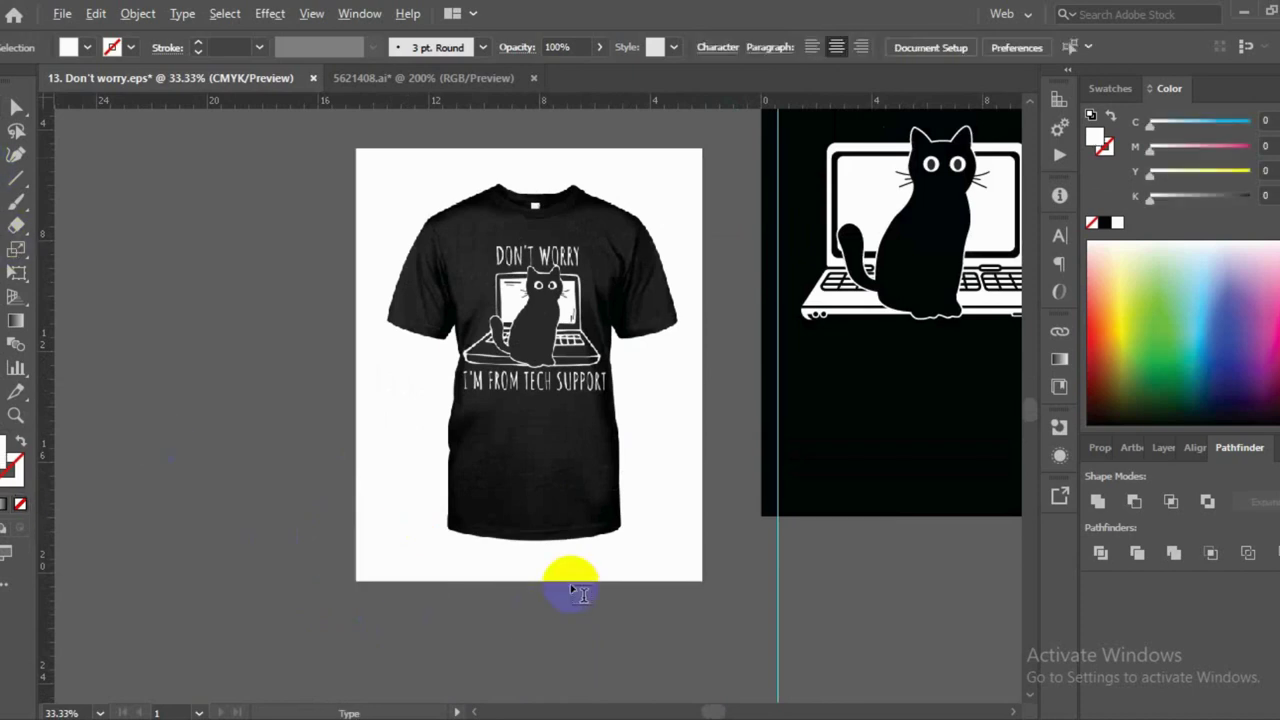
pyautogui.scroll(1, 571, 591)
pyautogui.scroll(2, 580, 592)
pyautogui.scroll(3, 580, 592)
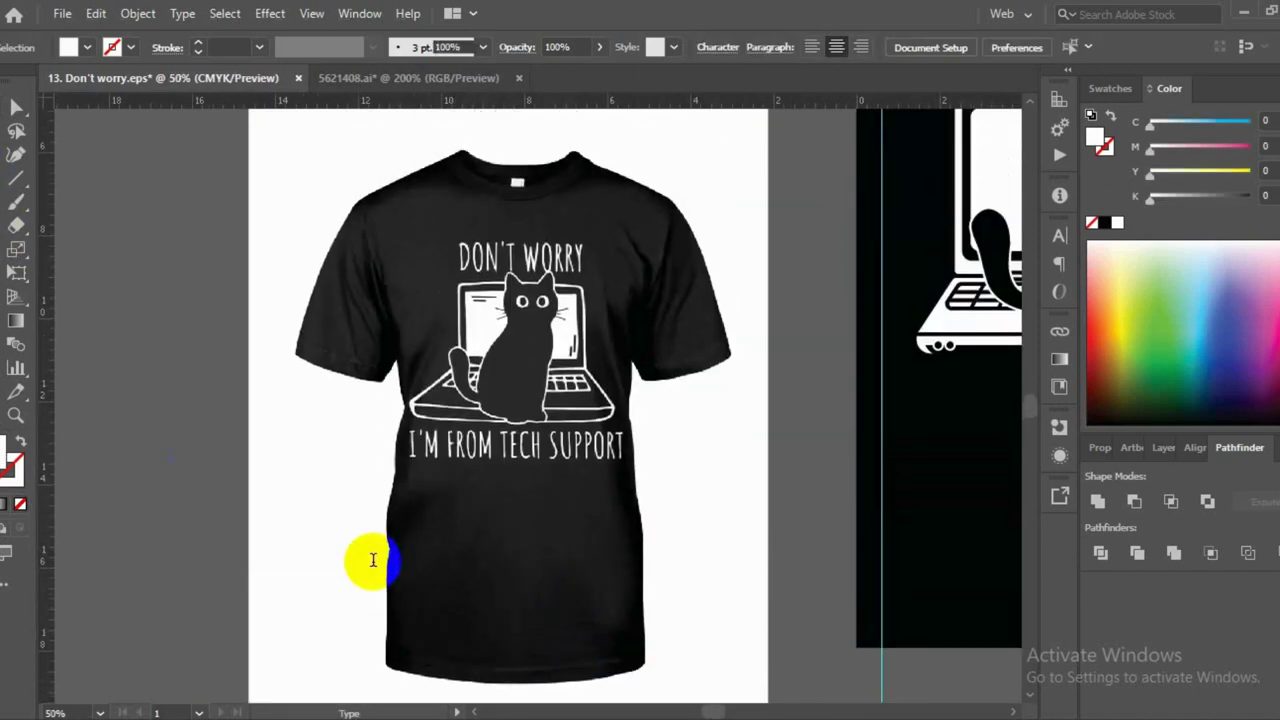
pyautogui.click(371, 556)
pyautogui.press('BackSpace')
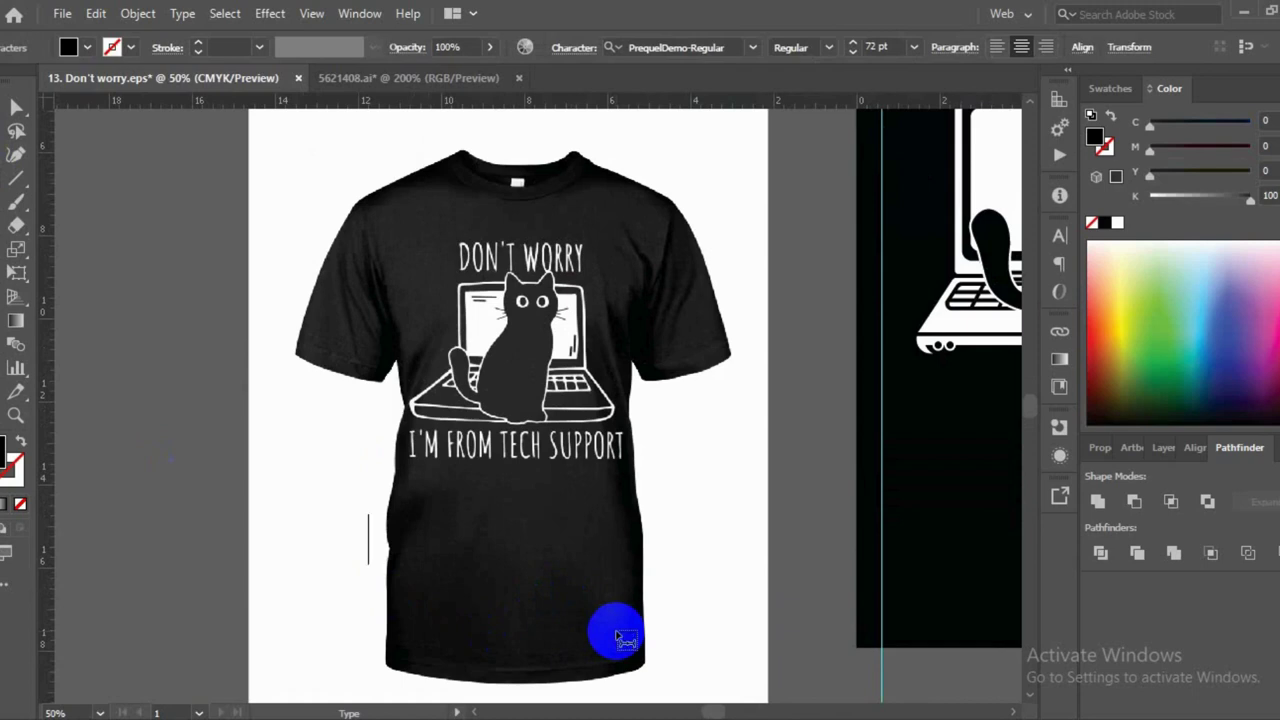
pyautogui.write('DON')
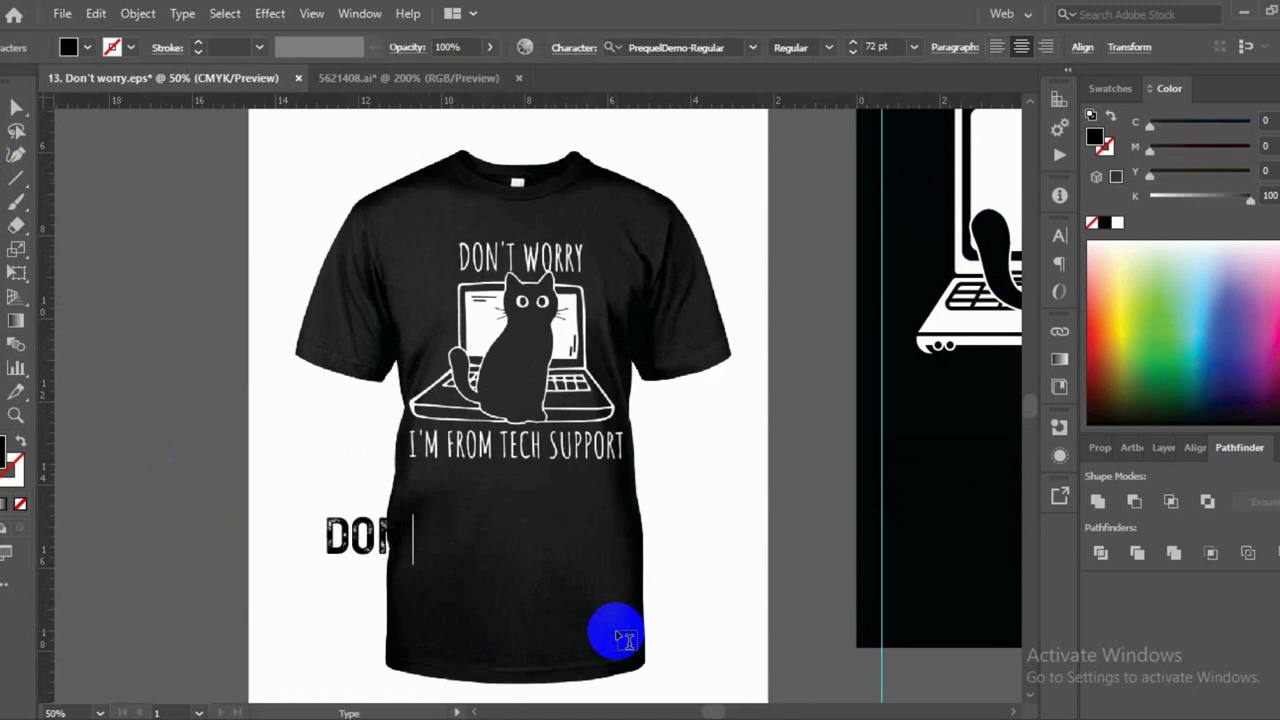
pyautogui.write("'T WO")
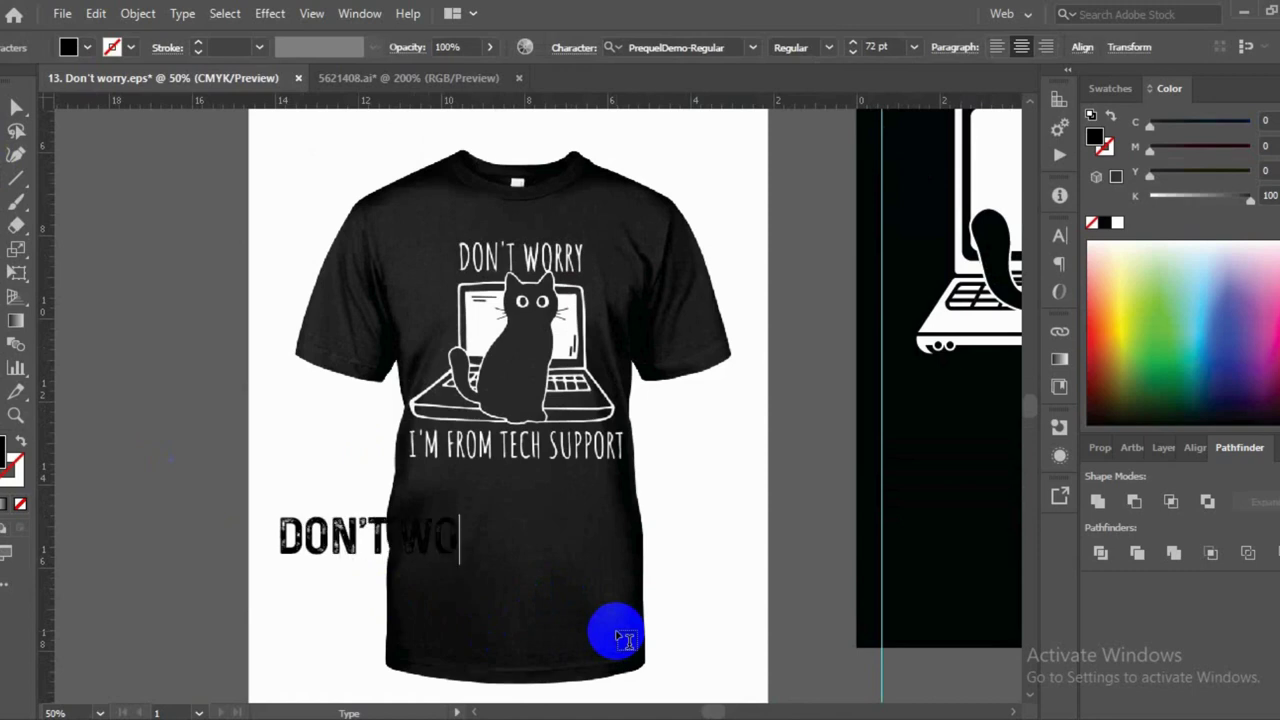
pyautogui.write('RRY ')
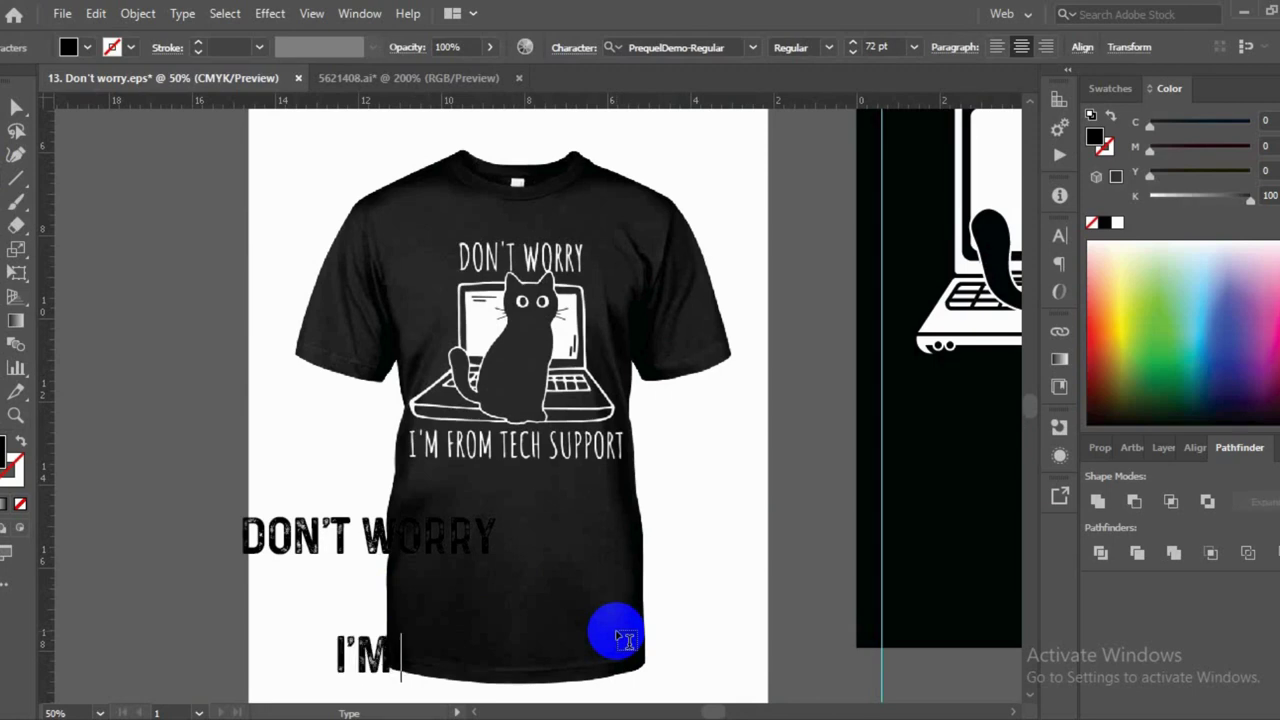
pyautogui.write(' FR')
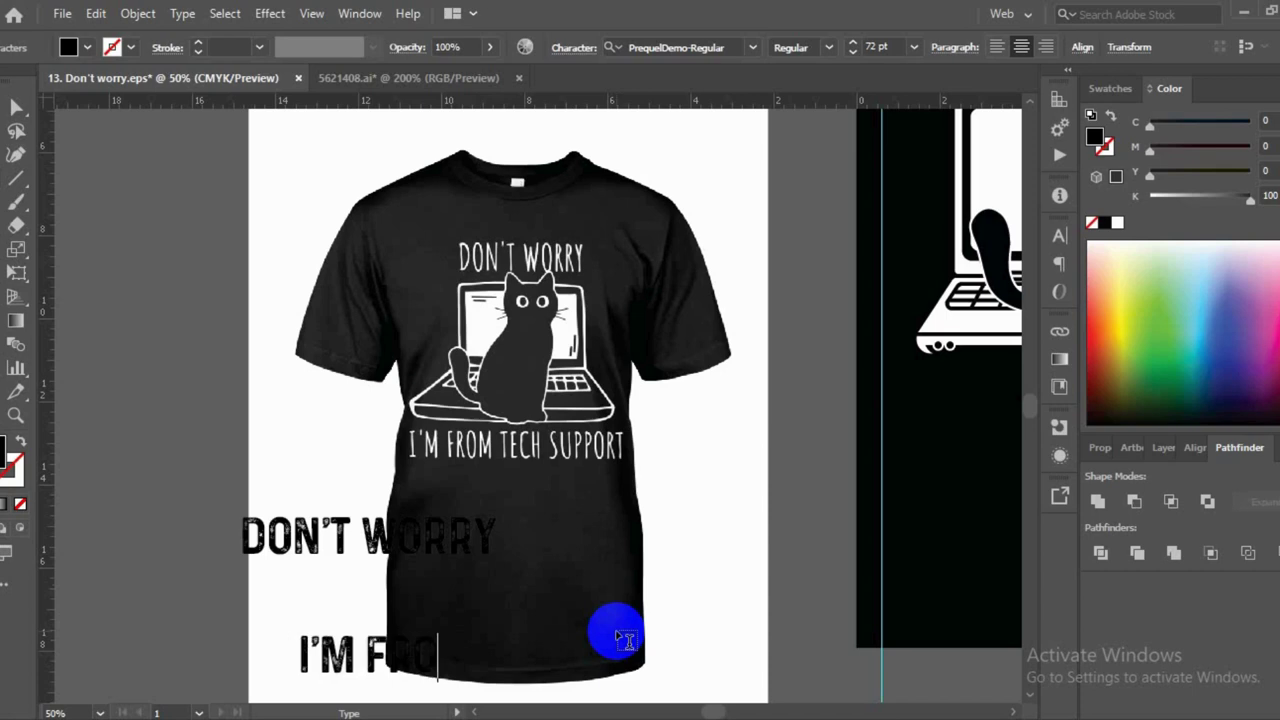
pyautogui.write('OM TE')
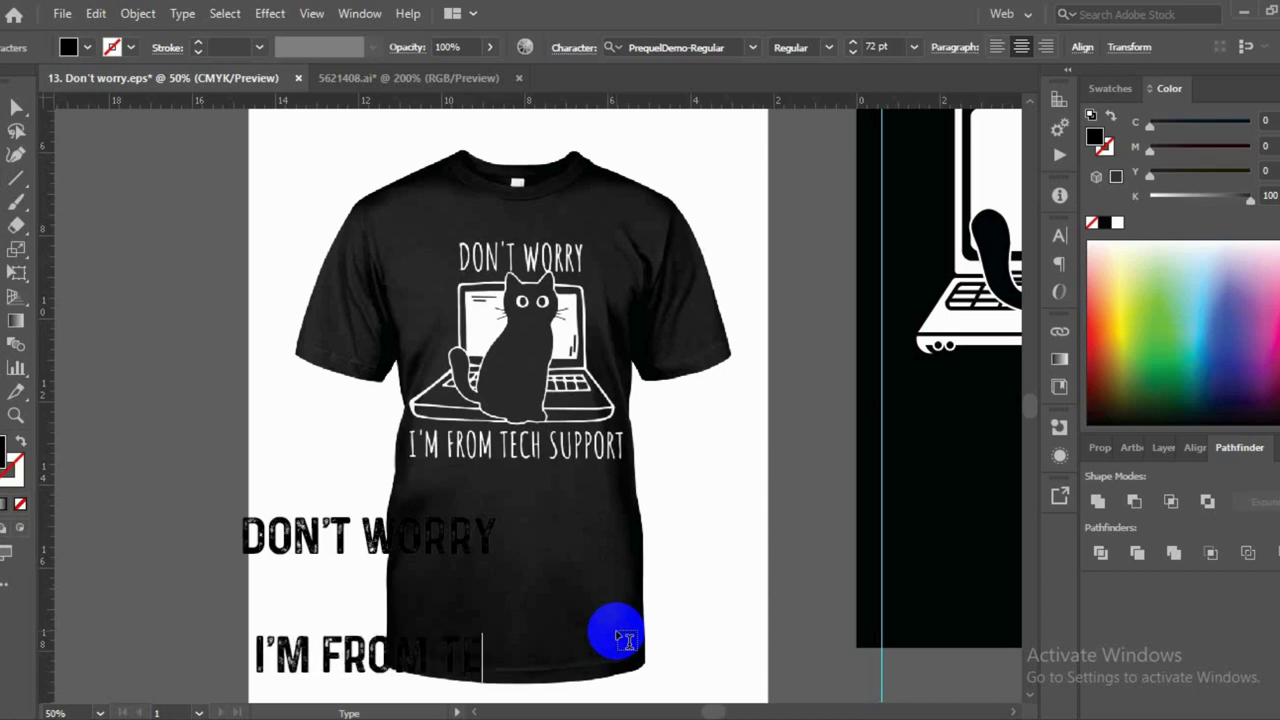
pyautogui.write('CH ')
pyautogui.write('S')
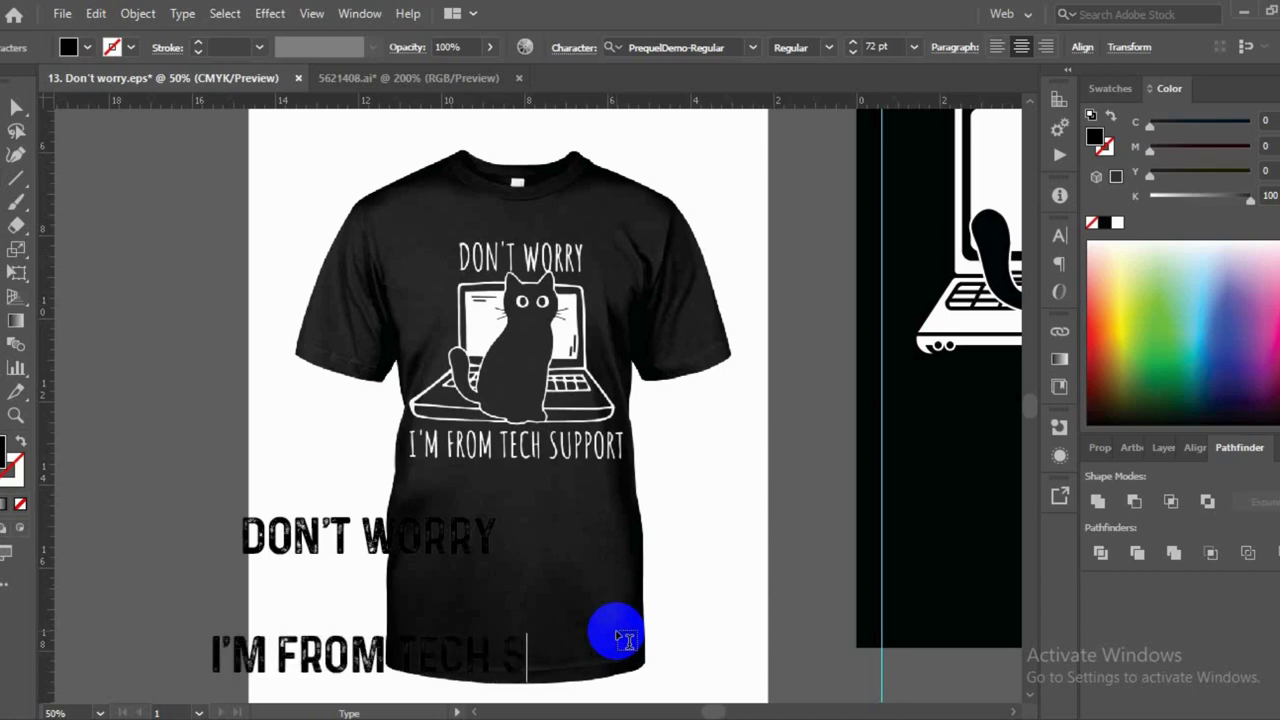
pyautogui.write('UPPO')
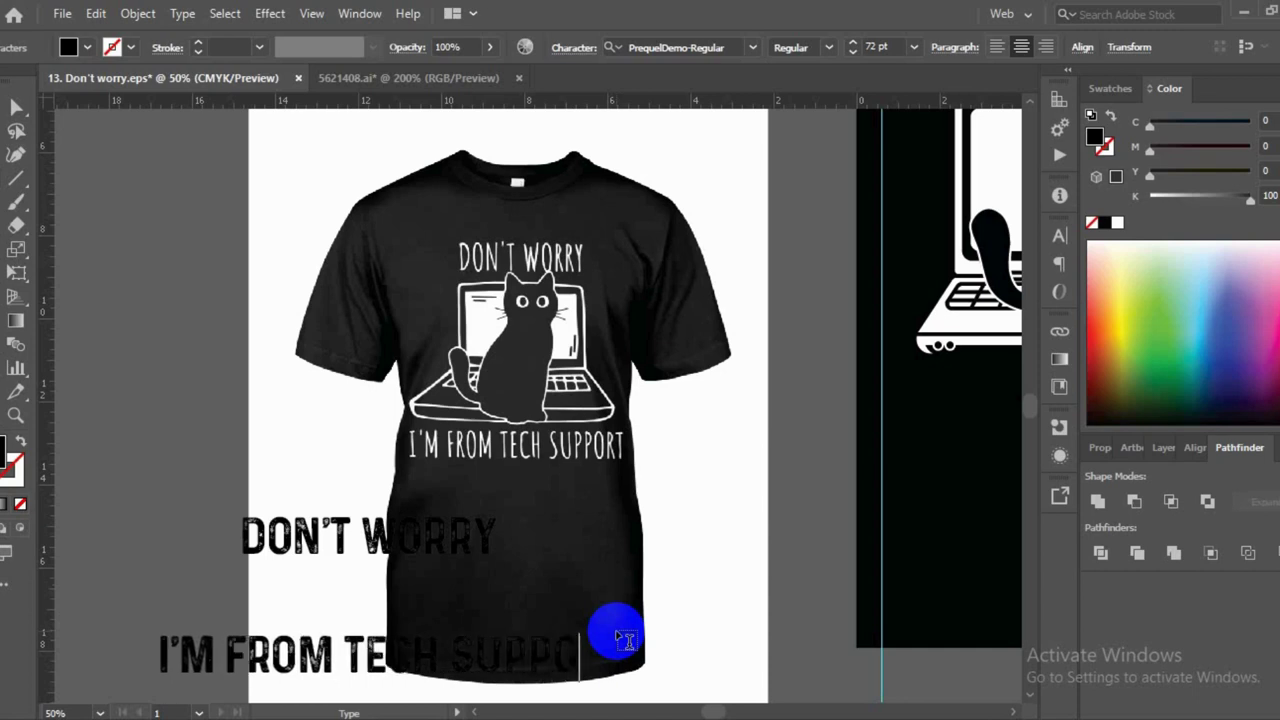
pyautogui.write('RT')
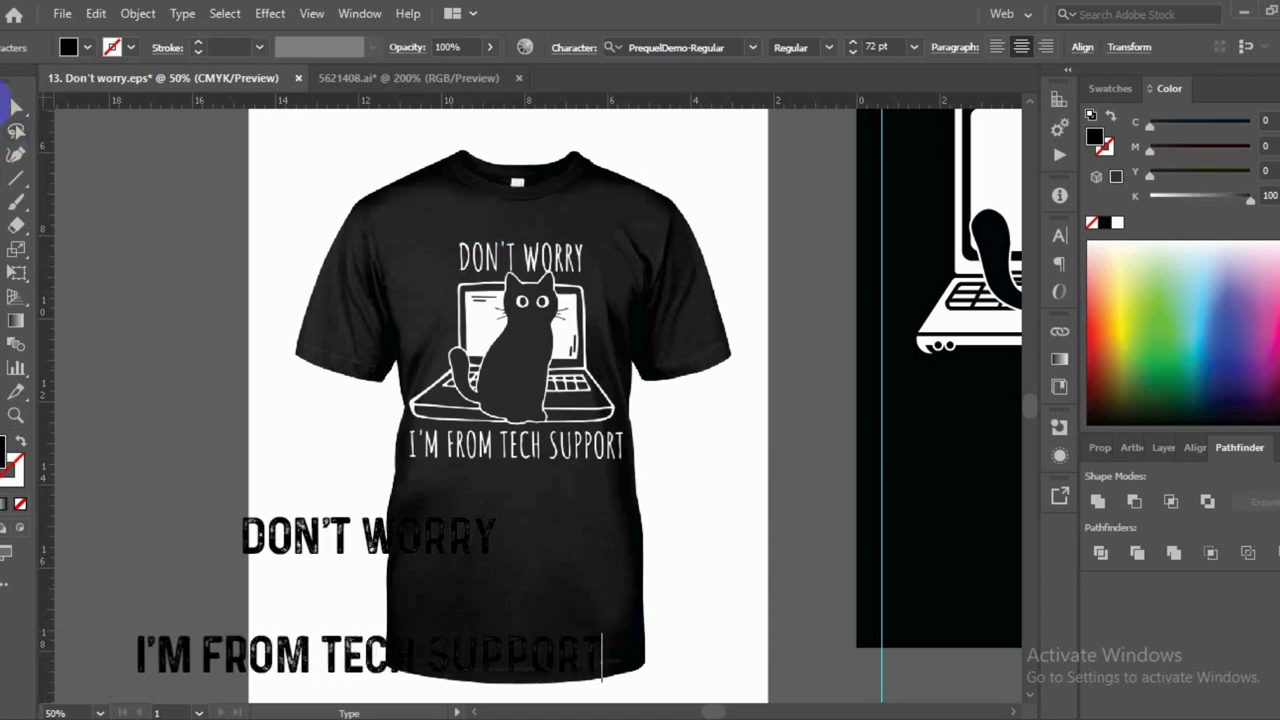
pyautogui.press('Escape')
# Move both text lines below the shirt page and eyedrop the page to make them white
pyautogui.scroll(-2, 537, 600)
pyautogui.click(537, 691)
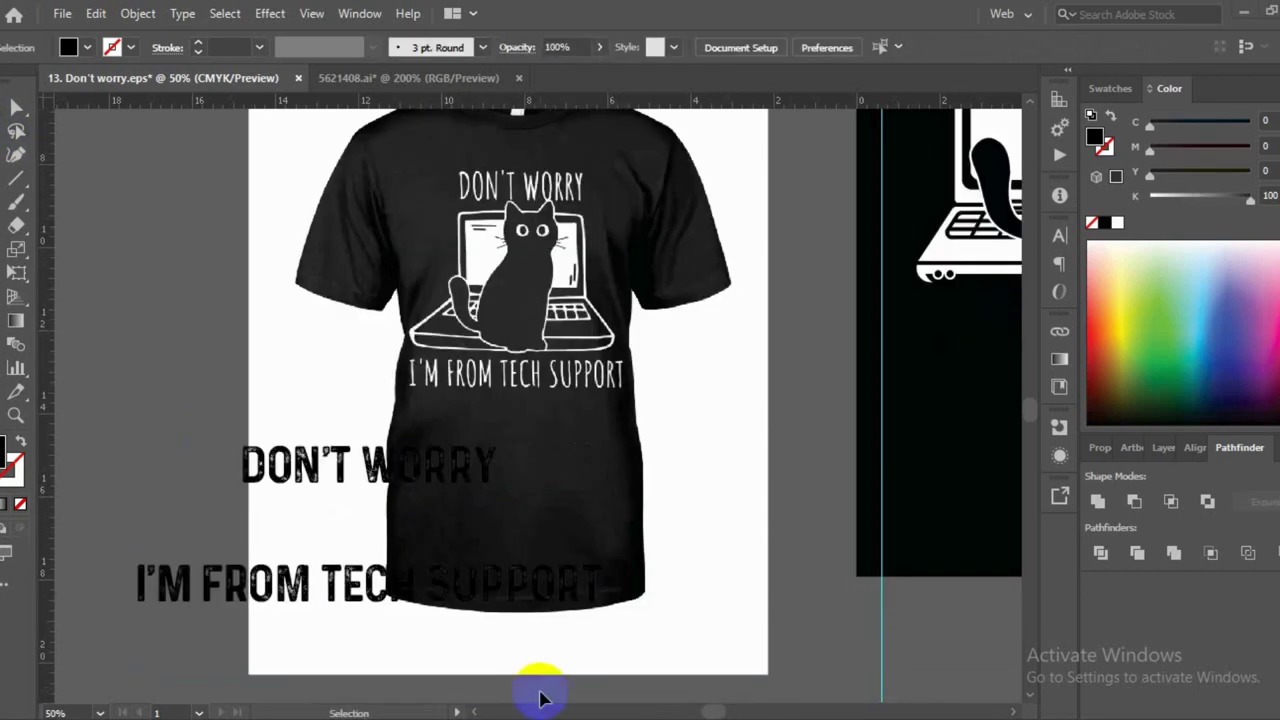
pyautogui.moveTo(414, 503); pyautogui.dragTo(403, 488)
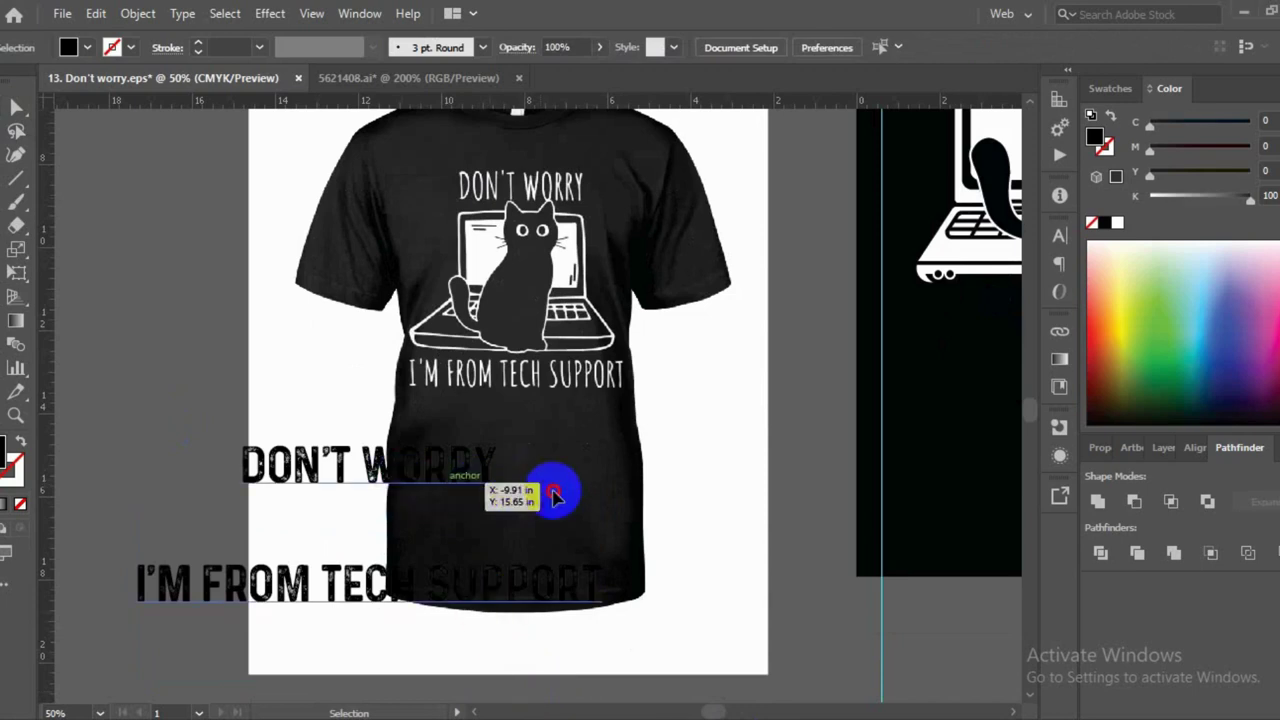
pyautogui.scroll(-2, 490, 500)
pyautogui.scroll(-2, 486, 491)
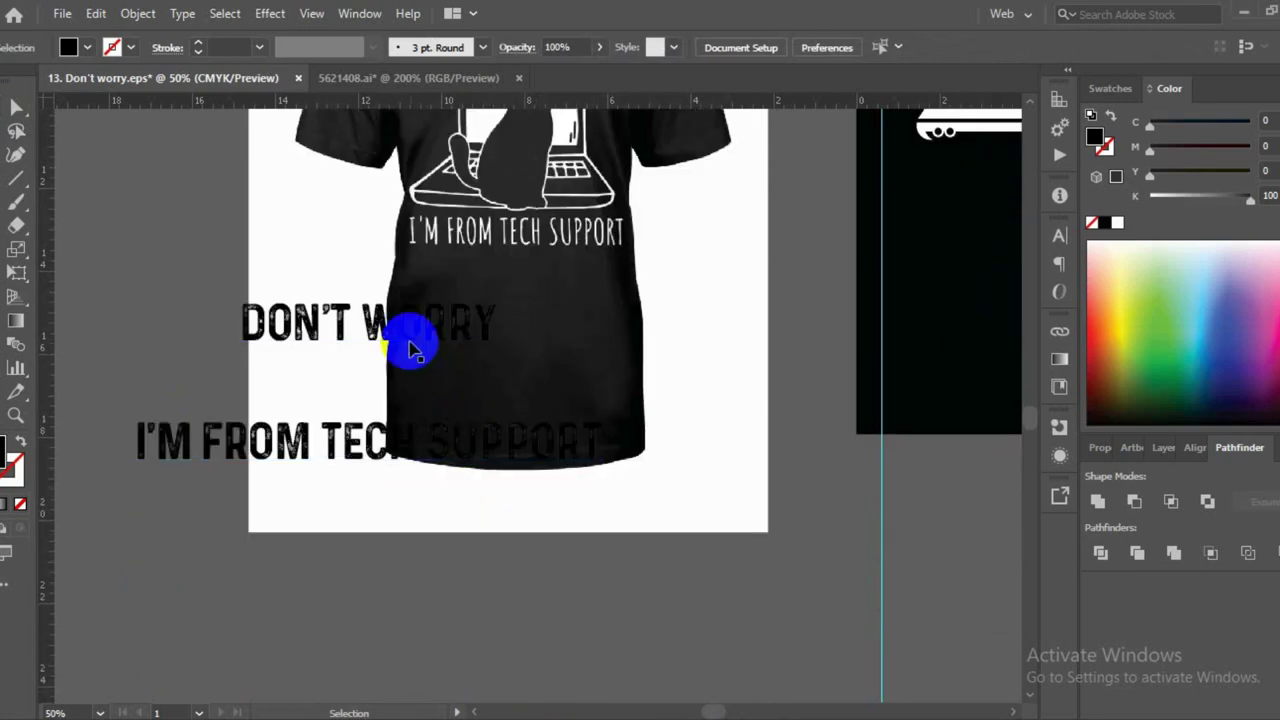
pyautogui.moveTo(416, 360); pyautogui.dragTo(516, 575)
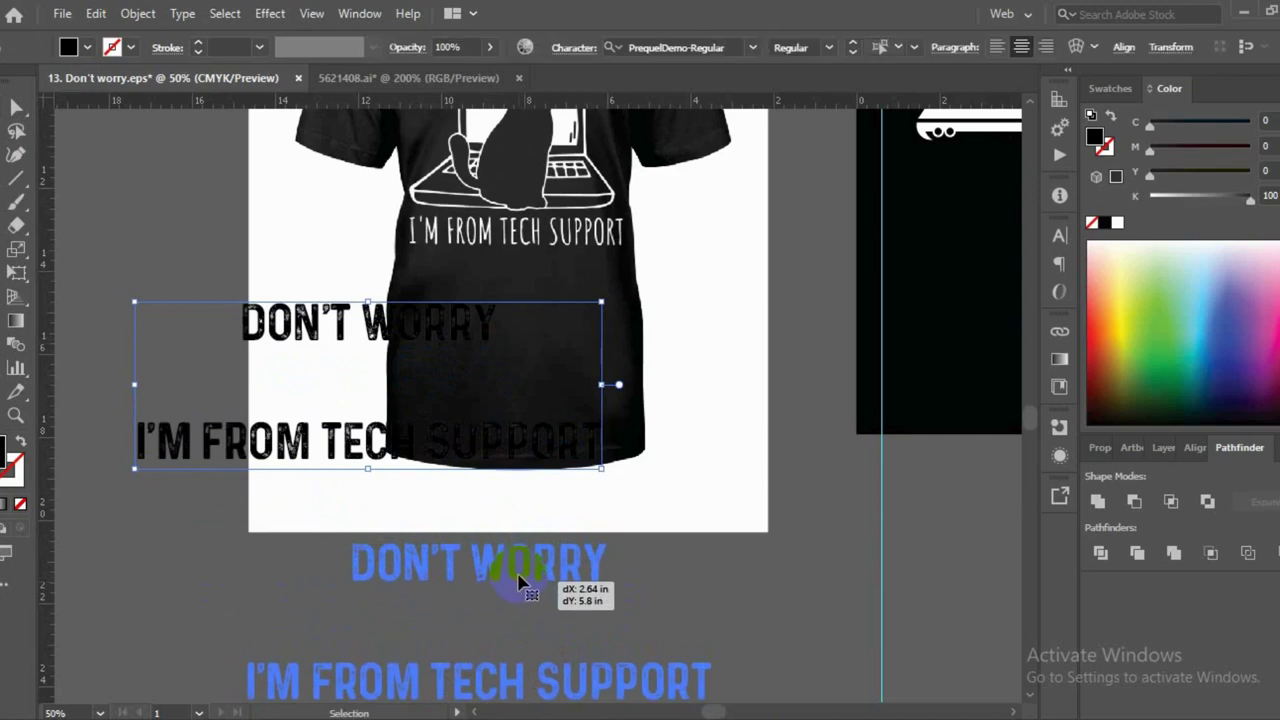
pyautogui.scroll(-4, 518, 575)
pyautogui.moveTo(548, 416); pyautogui.dragTo(529, 442)
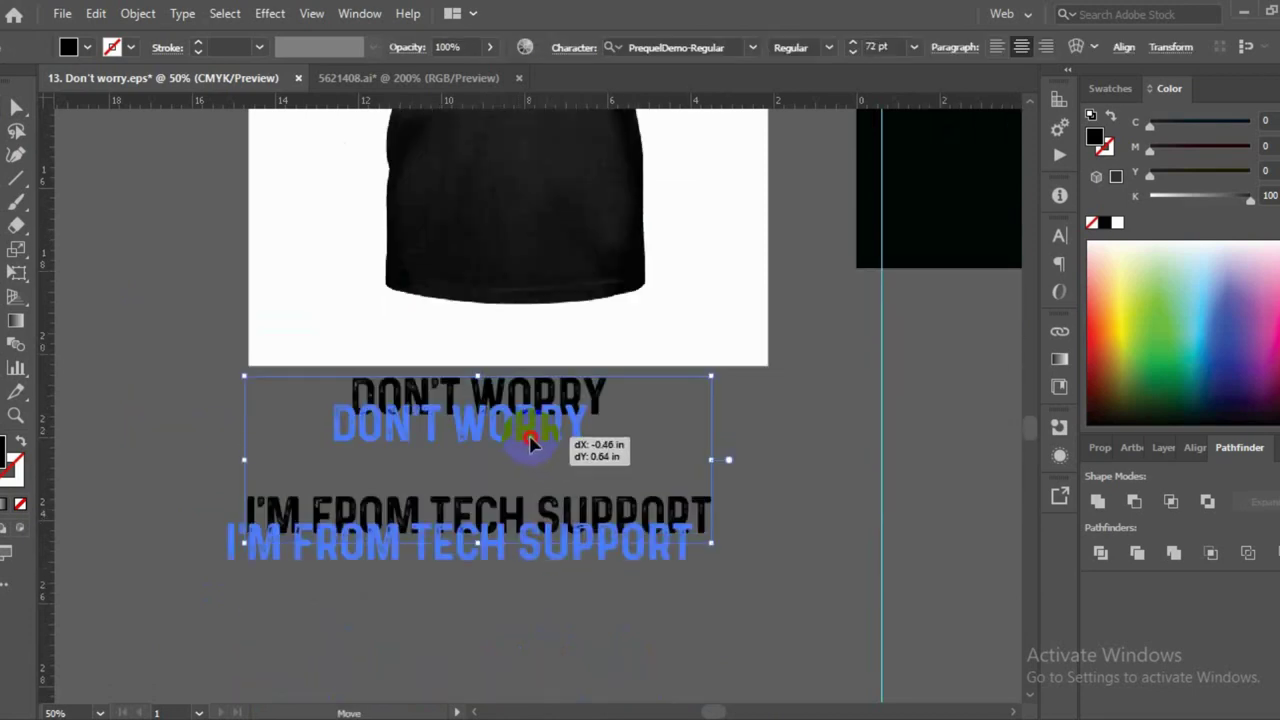
pyautogui.click(6, 345)
pyautogui.click(434, 343)
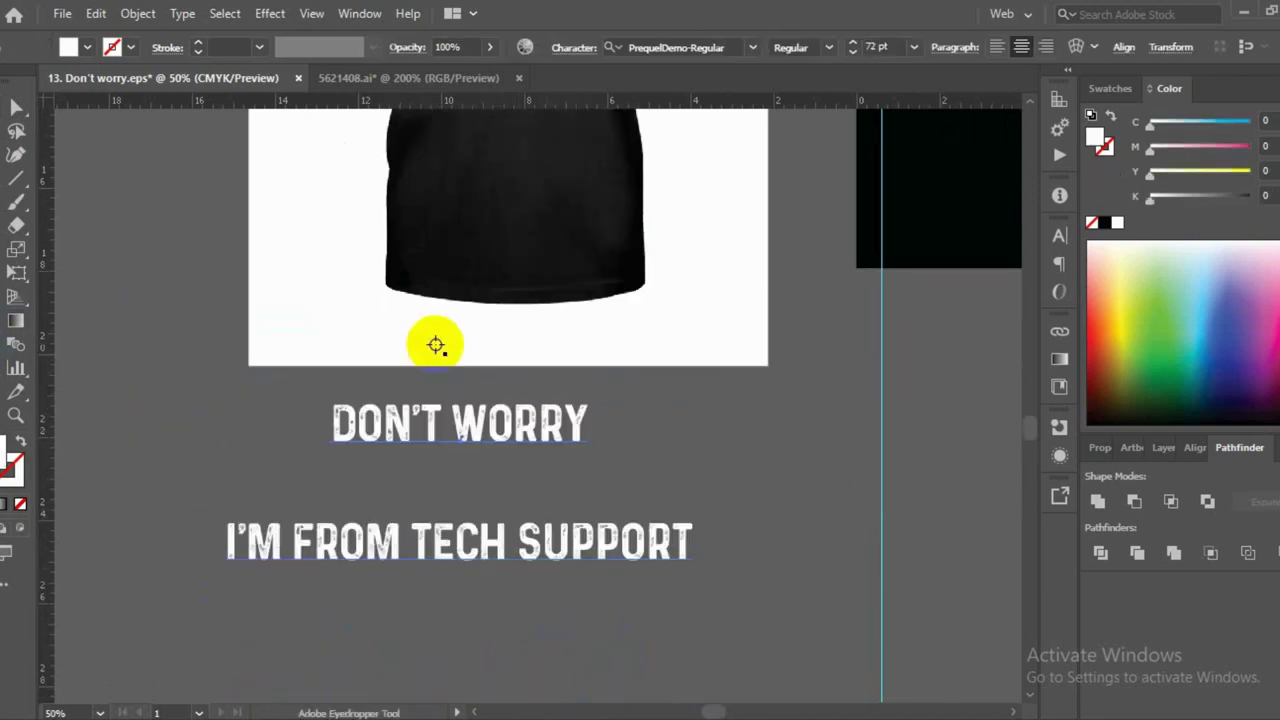
# Set both text lines in the Homemade Sausage font
pyautogui.click(736, 48)
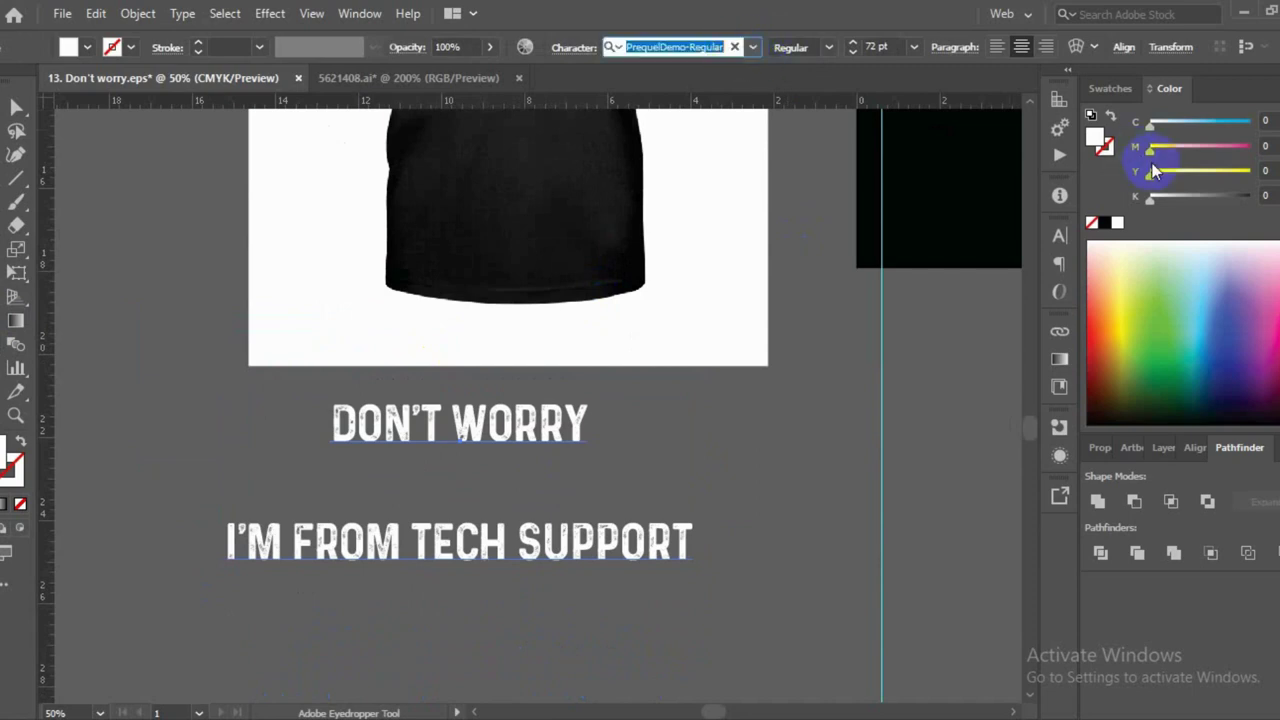
pyautogui.write('HOM')
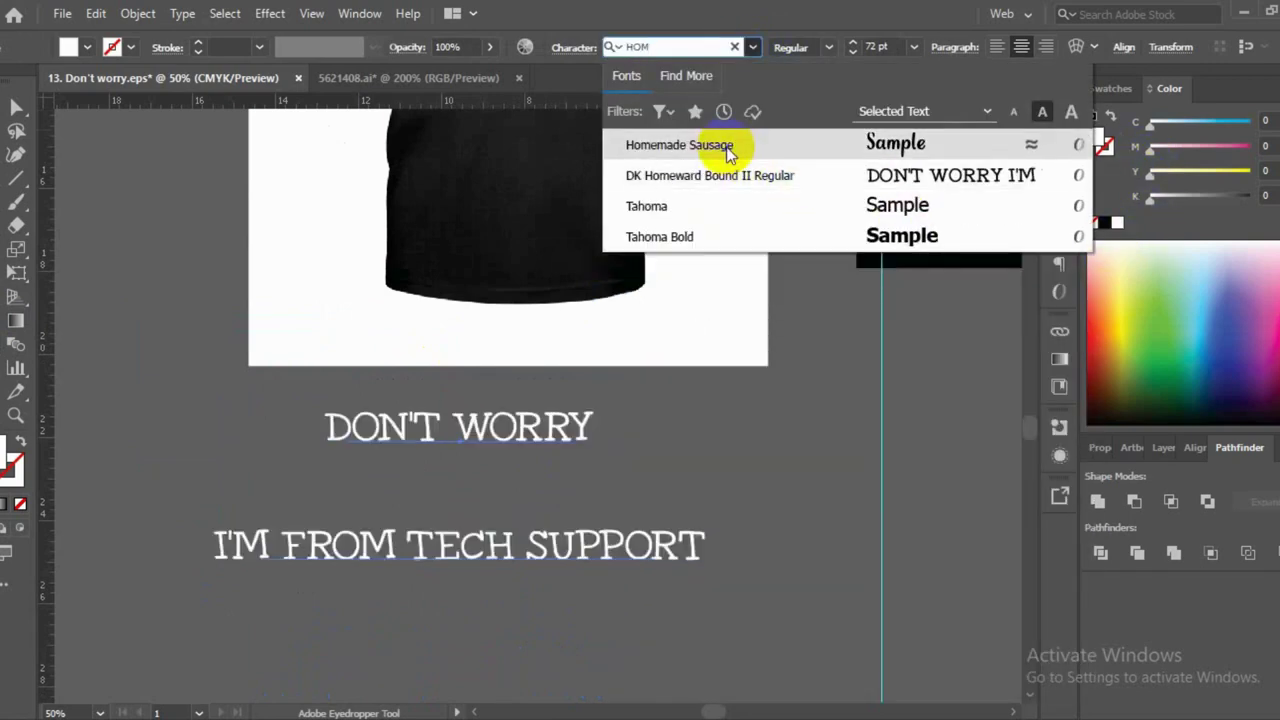
pyautogui.click(728, 148)
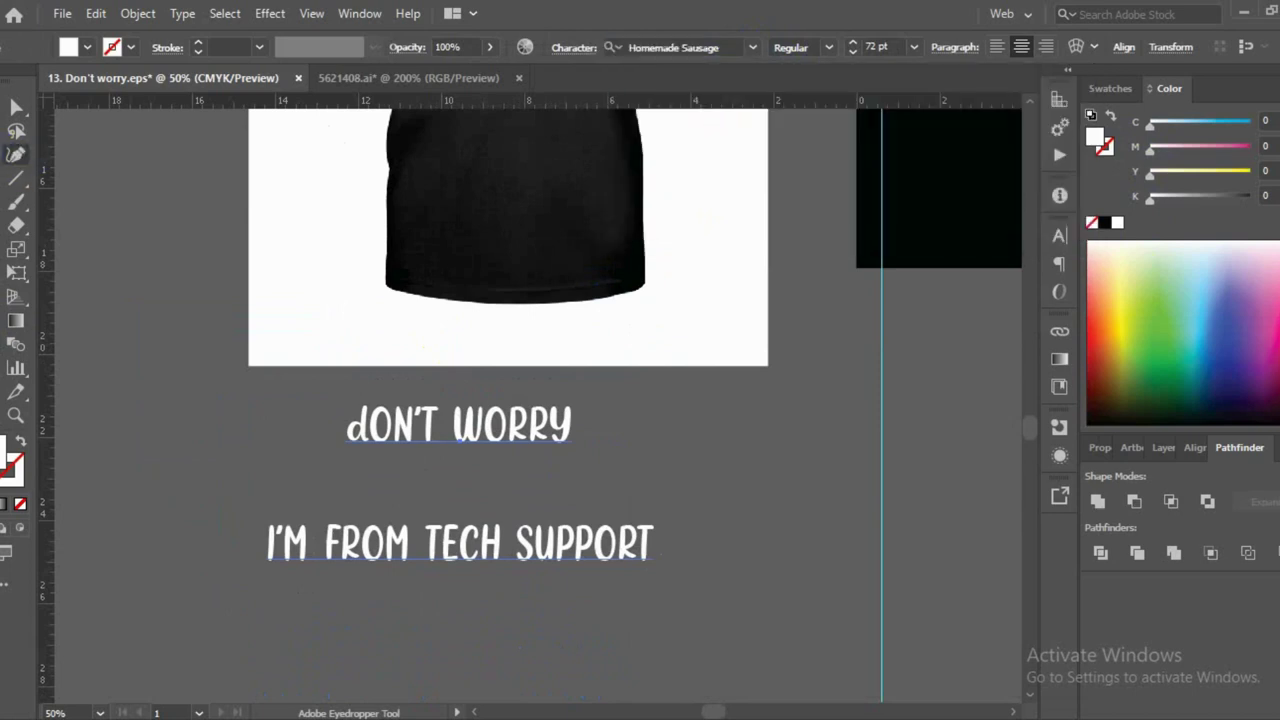
# Replace the lowercase d at the start of DON'T WORRY with a capital D
pyautogui.moveTo(322, 350)
pyautogui.mouseDown()
pyautogui.moveTo(369, 449)
pyautogui.moveTo(343, 440)
pyautogui.mouseUp()
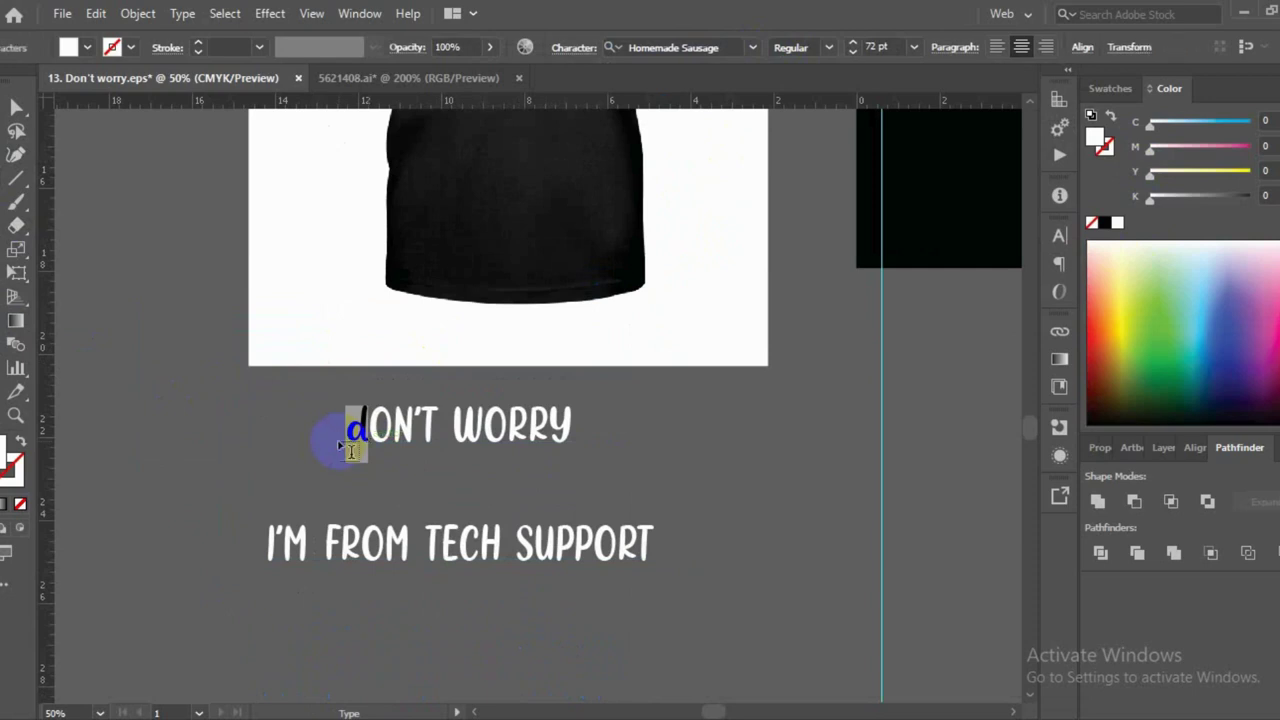
pyautogui.press('BackSpace')
pyautogui.write('D')
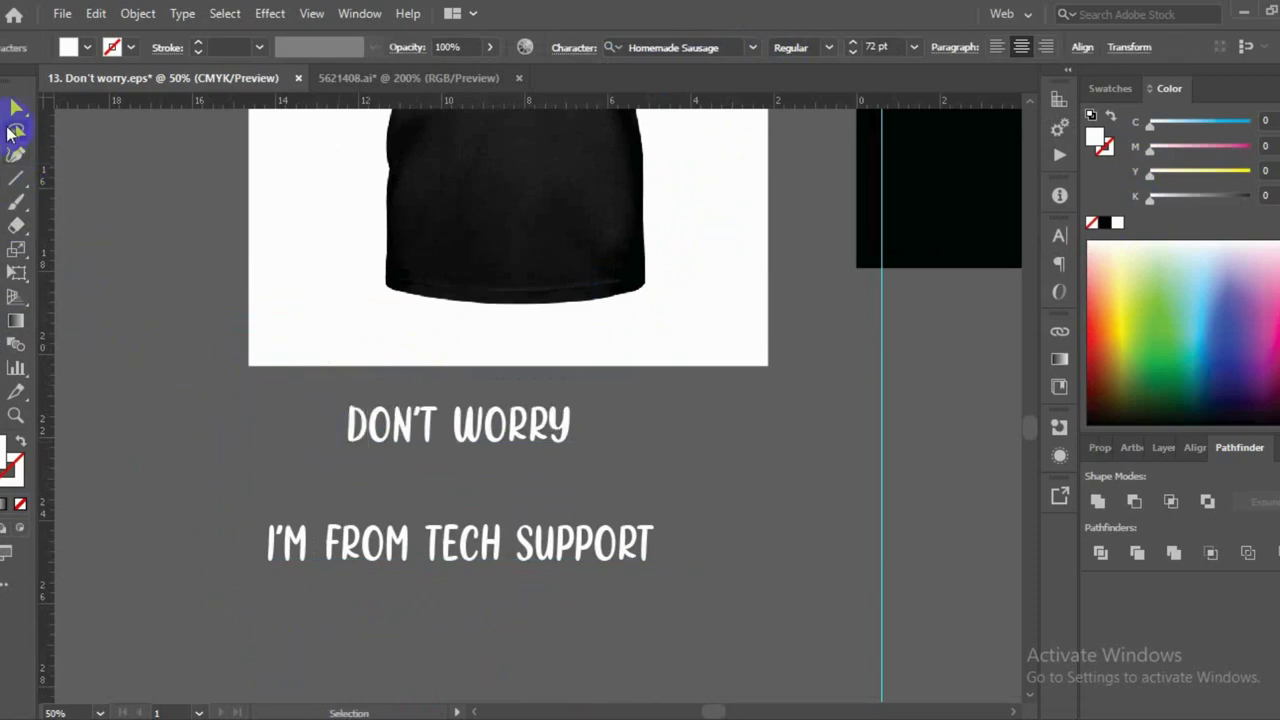
pyautogui.press('Escape')
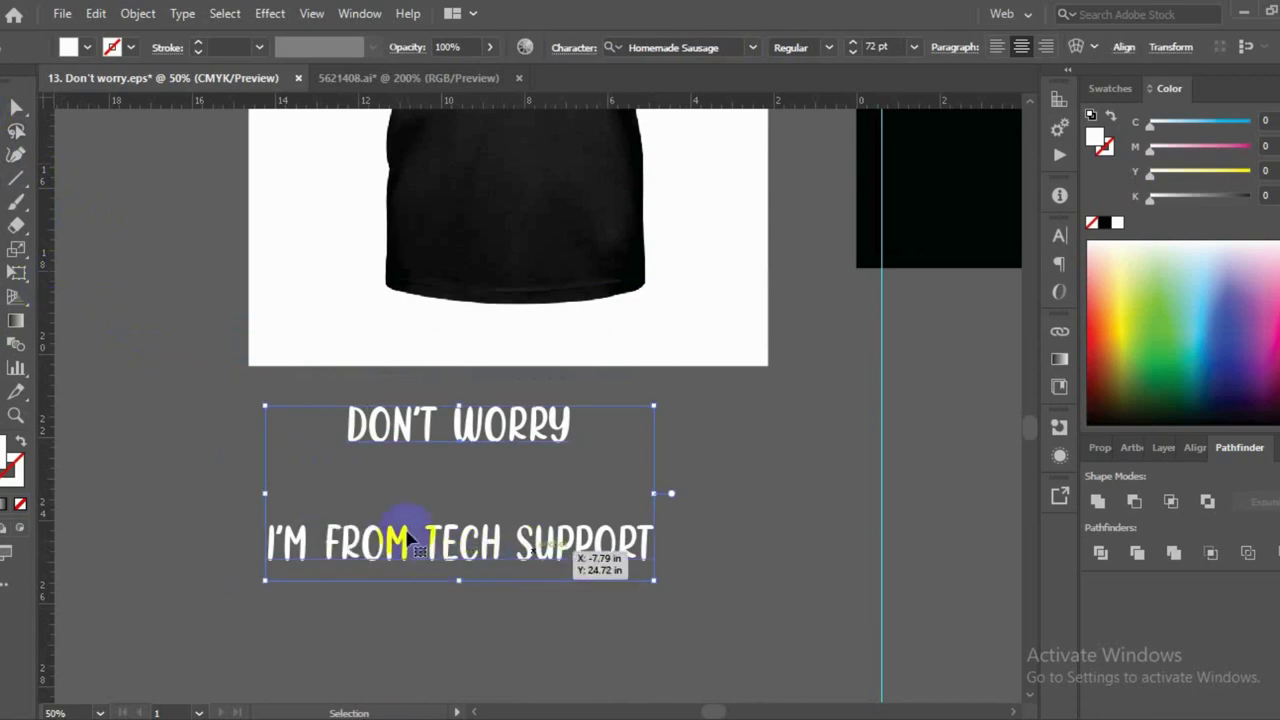
# Move the text group onto the black artboard, at the bottom beneath the laptop
pyautogui.scroll(-2, 395, 537)
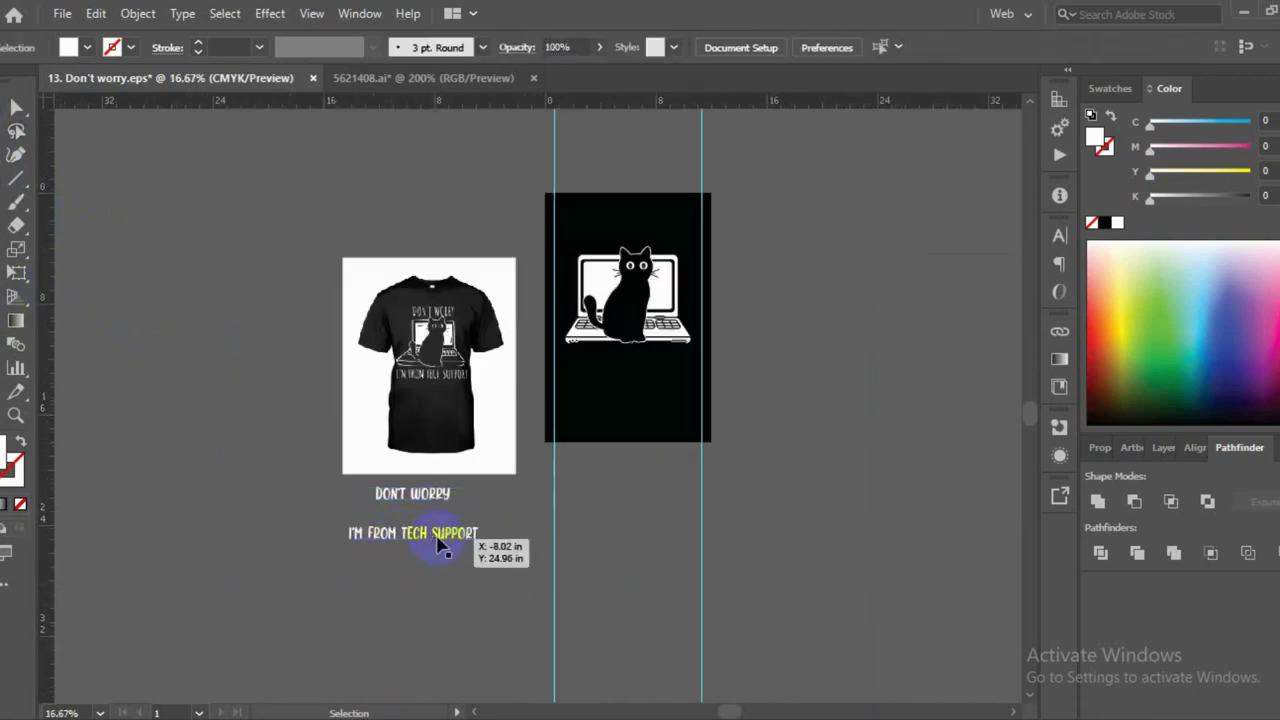
pyautogui.moveTo(443, 540)
pyautogui.mouseDown()
pyautogui.moveTo(835, 386)
pyautogui.moveTo(823, 409)
pyautogui.mouseUp()
pyautogui.scroll(2, 644, 286)
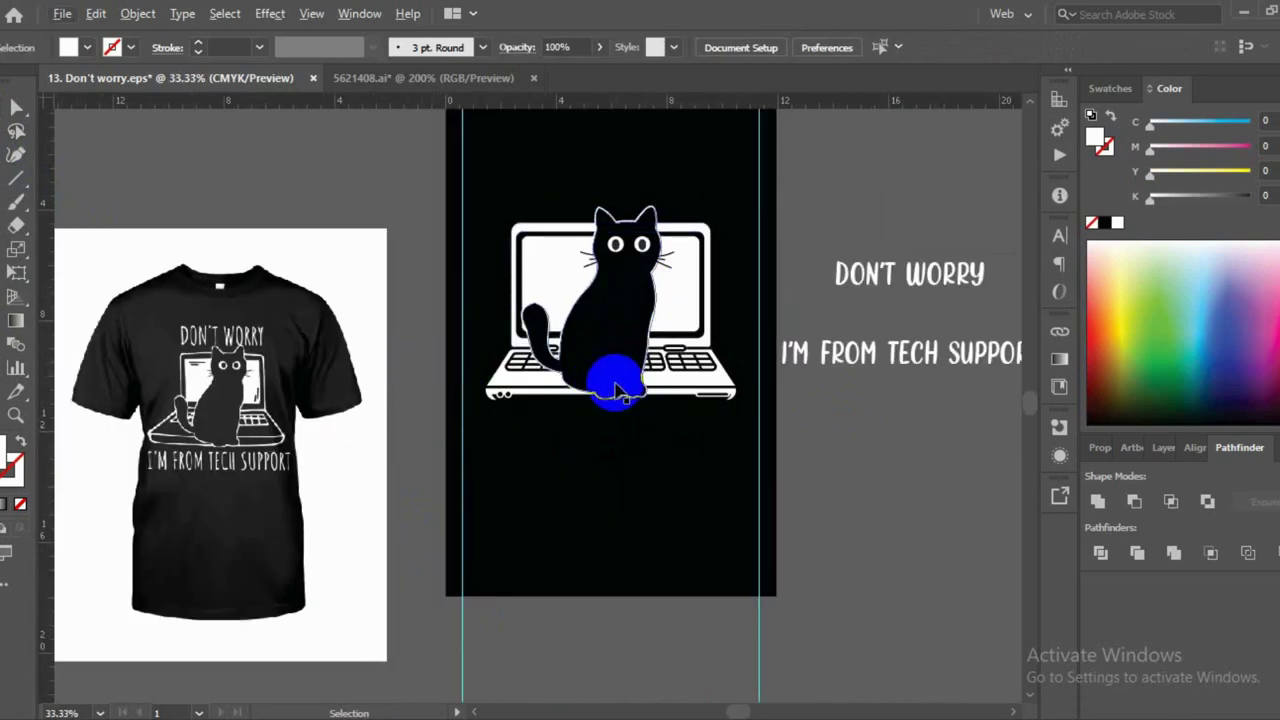
pyautogui.scroll(-1, 609, 371)
pyautogui.moveTo(290, 408); pyautogui.dragTo(320, 268)
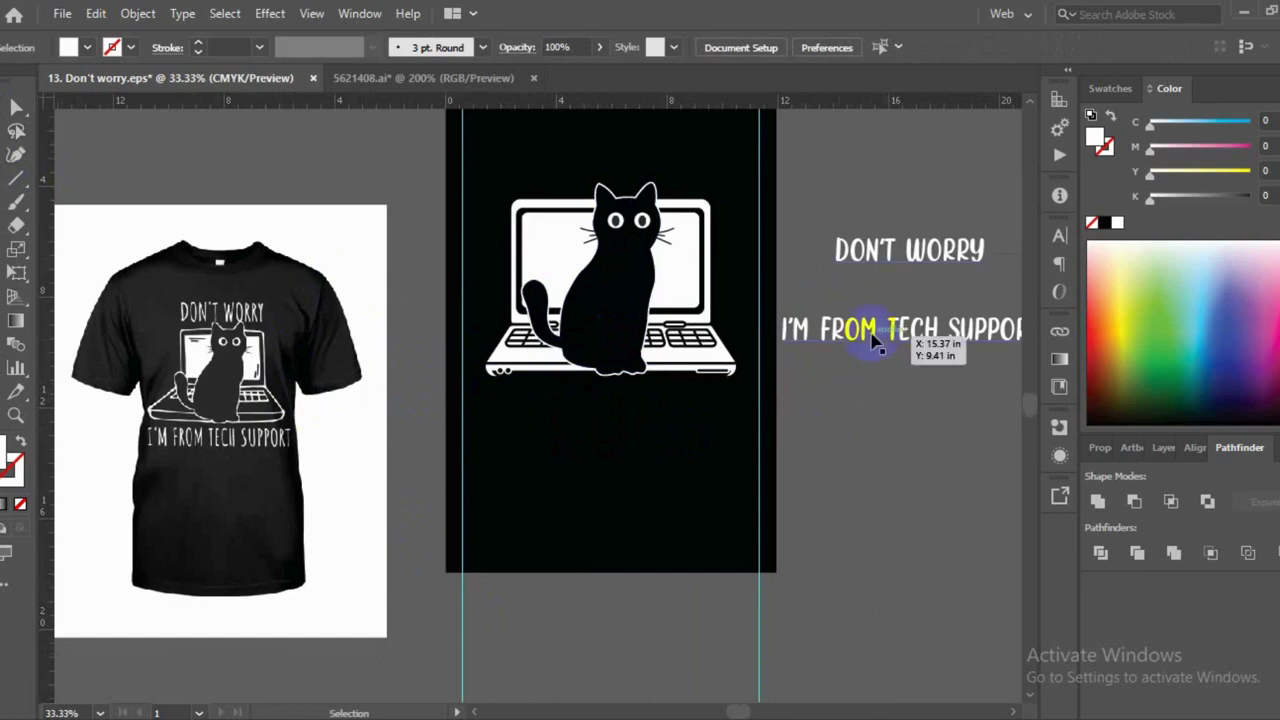
pyautogui.moveTo(857, 331); pyautogui.dragTo(566, 652)
pyautogui.scroll(-3, 566, 657)
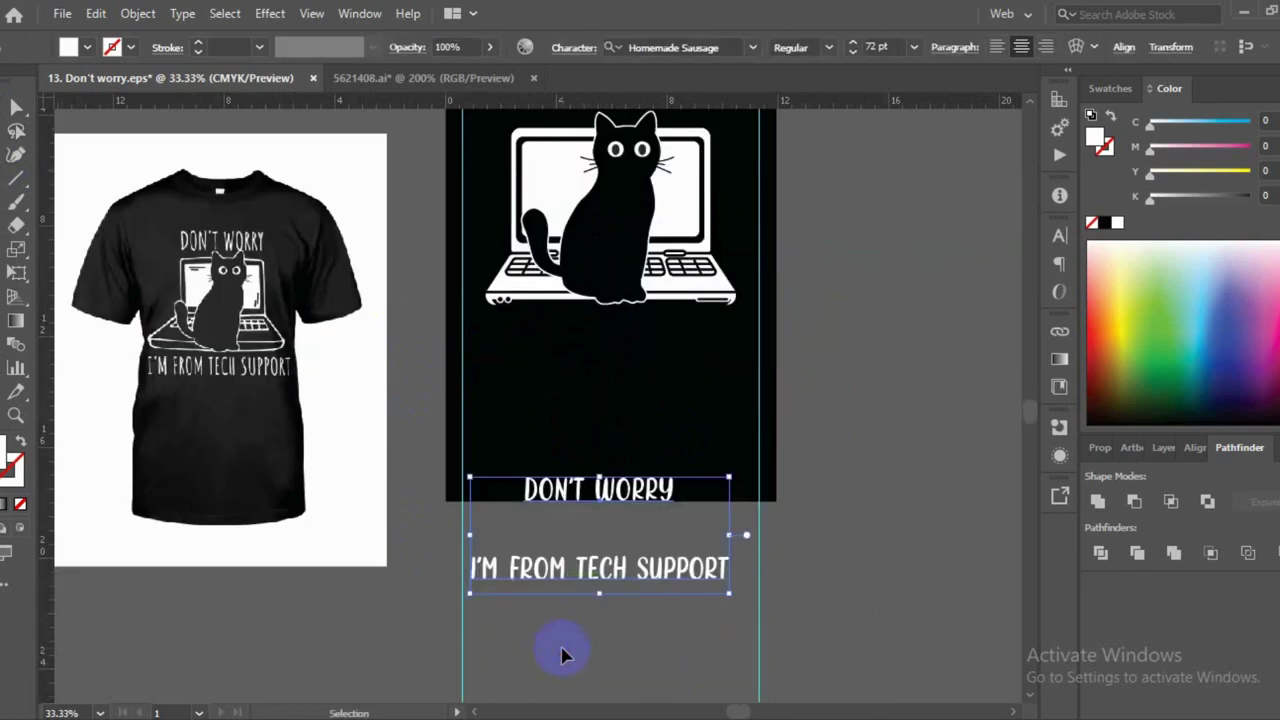
pyautogui.moveTo(612, 603); pyautogui.dragTo(615, 618)
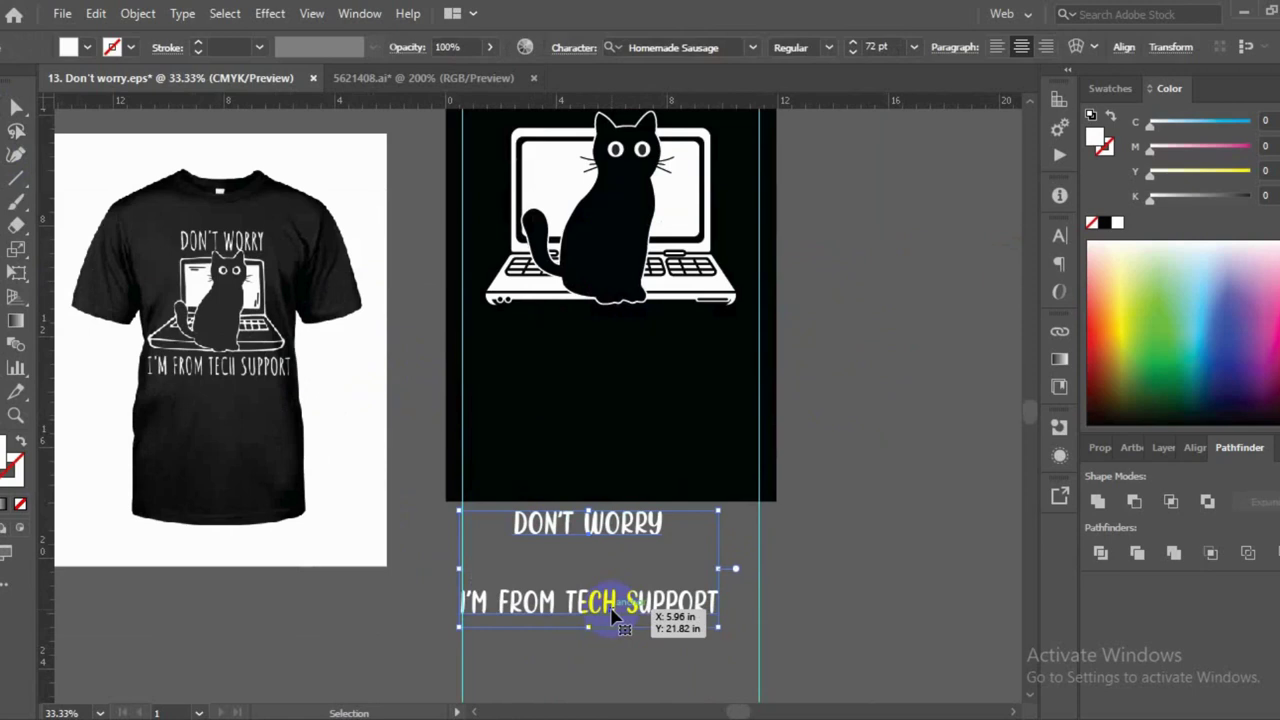
pyautogui.scroll(1, 615, 618)
# Convert both text lines to outlines and ungroup them
pyautogui.rightClick(614, 617)
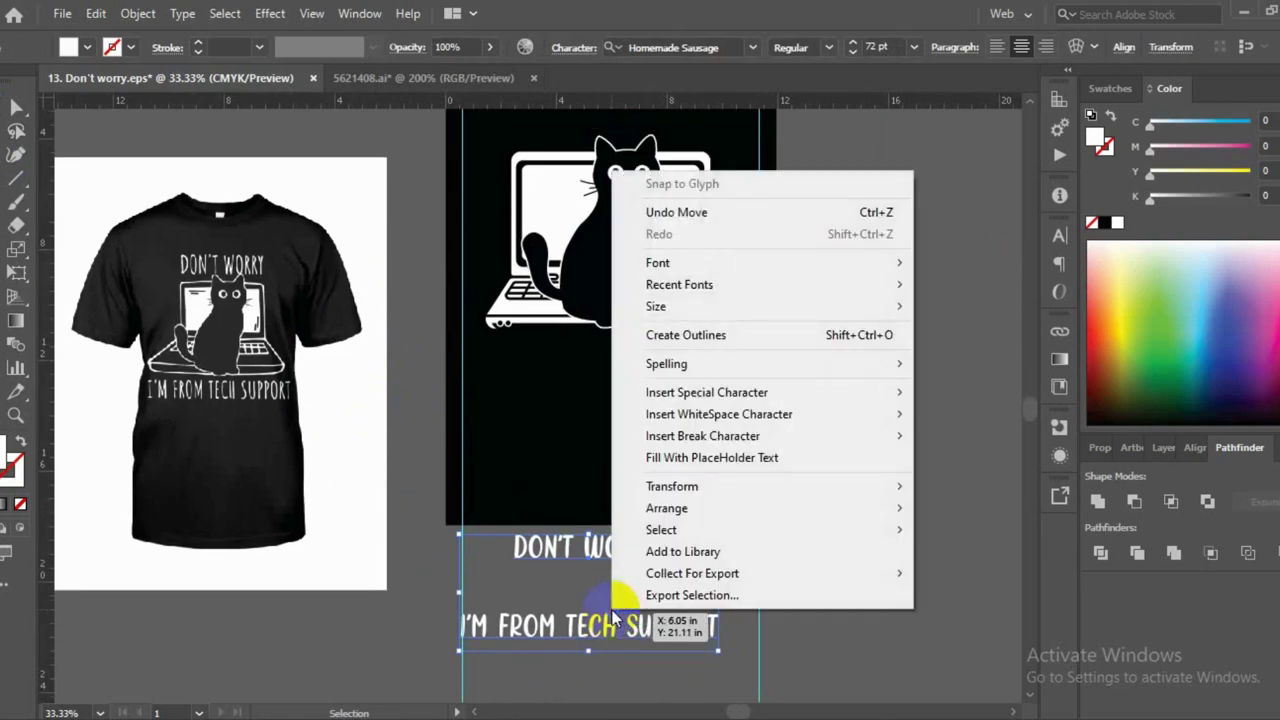
pyautogui.click(680, 335)
pyautogui.rightClick(575, 583)
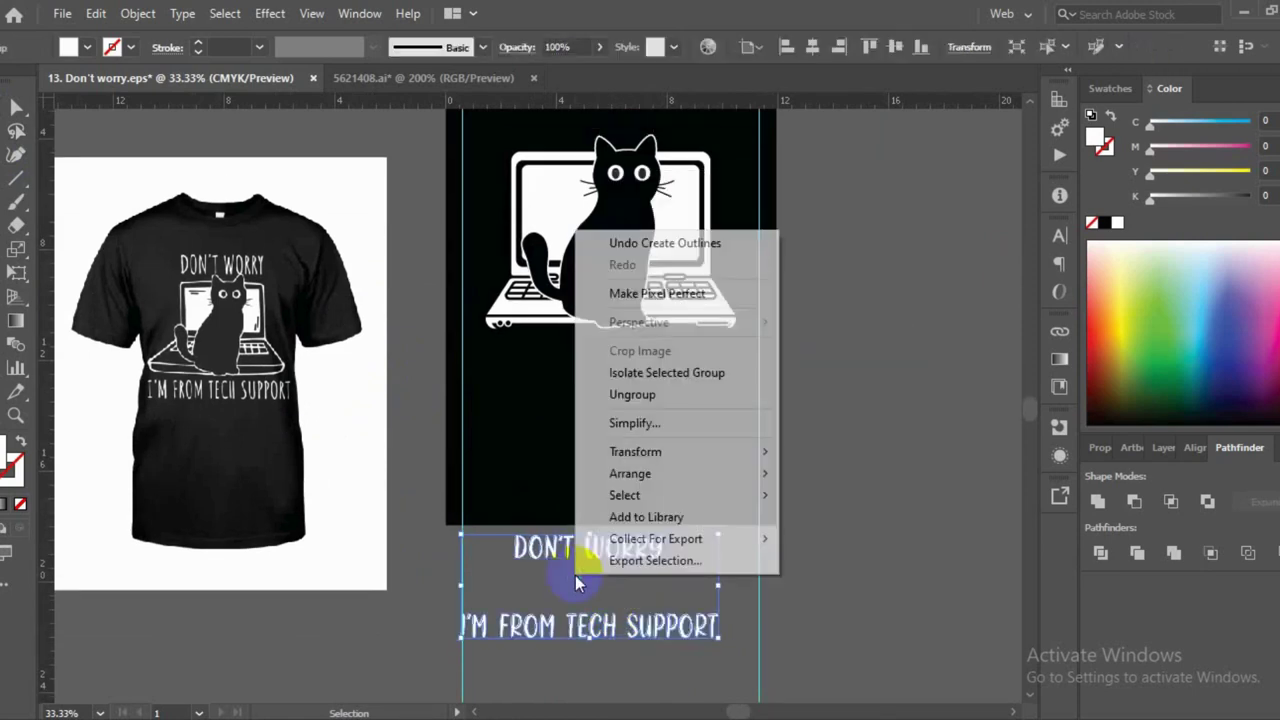
pyautogui.click(623, 397)
pyautogui.click(517, 513)
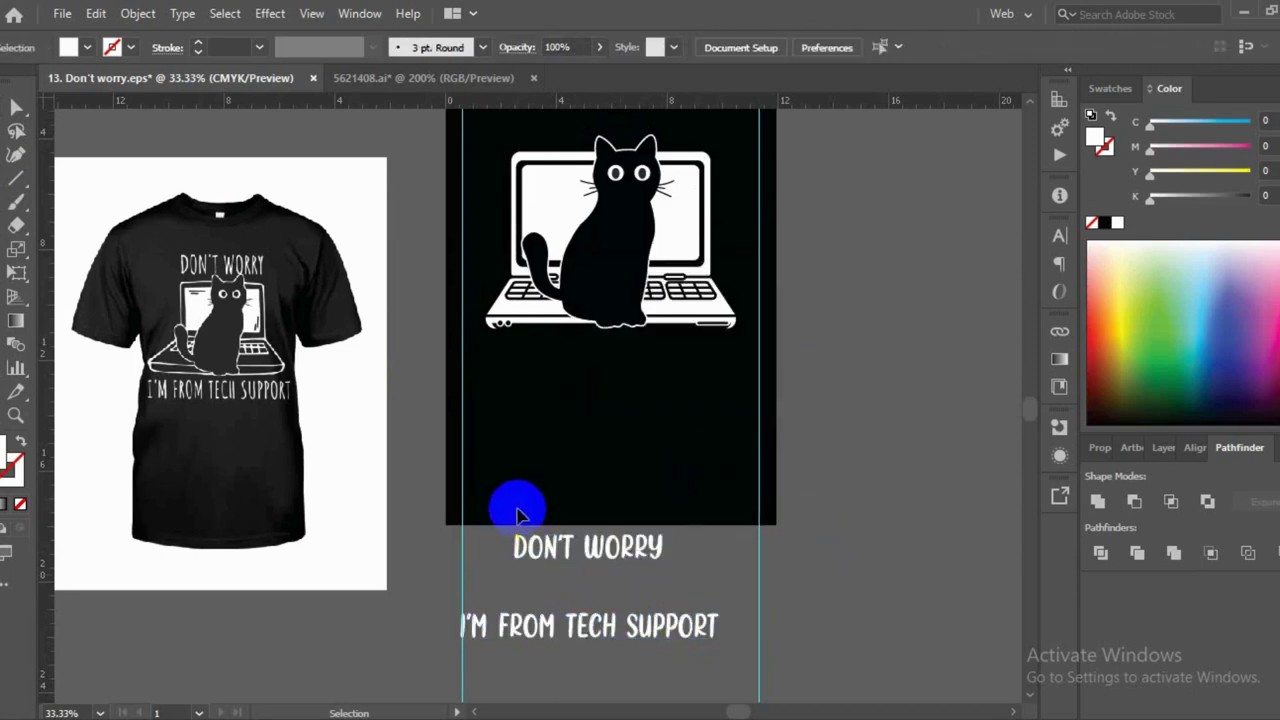
# Select the DON'T WORRY outlines, then try selecting the I'M FROM TECH SUPPORT outlines
pyautogui.moveTo(505, 508); pyautogui.dragTo(698, 578)
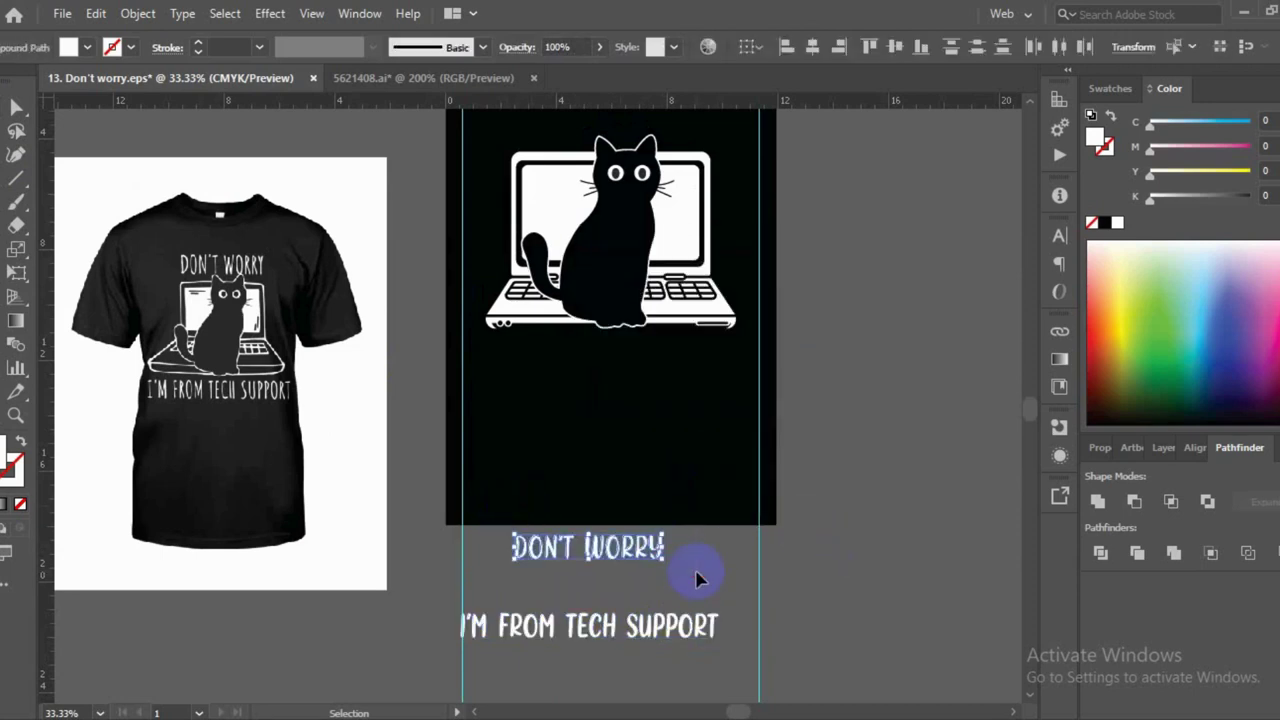
pyautogui.press('a')
pyautogui.press('v')
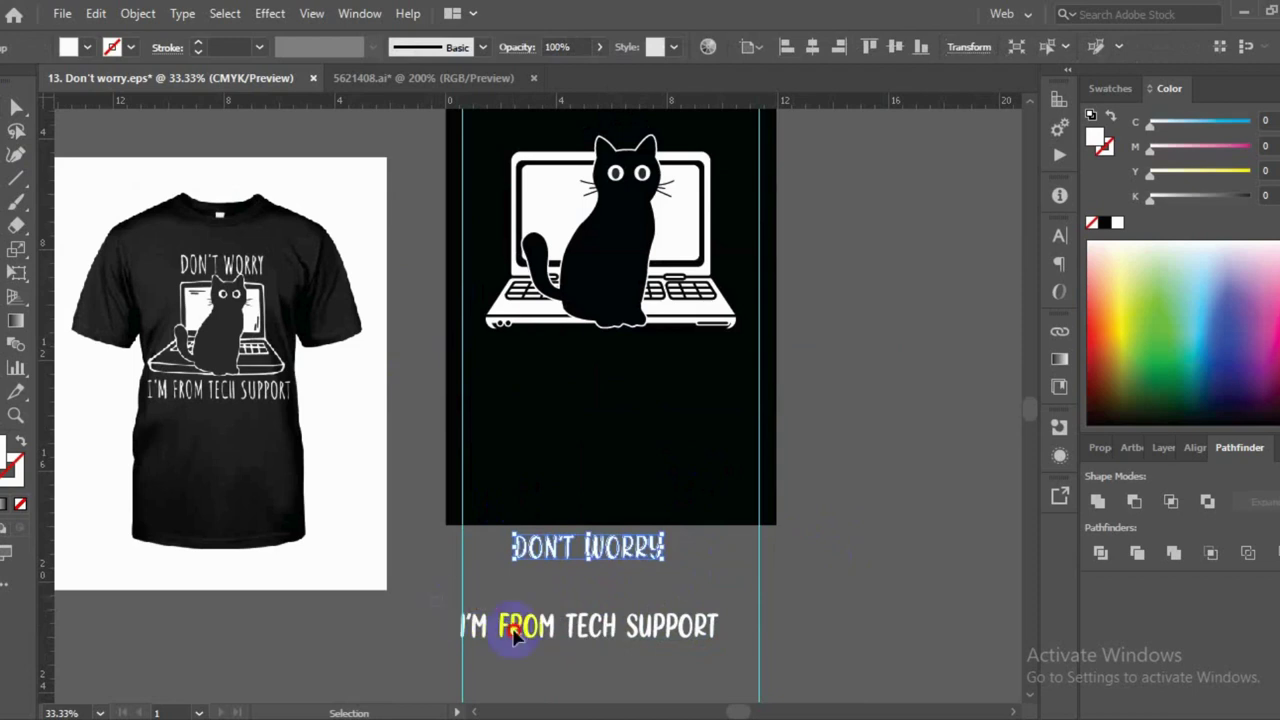
pyautogui.moveTo(731, 655); pyautogui.dragTo(733, 658)
pyautogui.press('a')
pyautogui.click(731, 658)
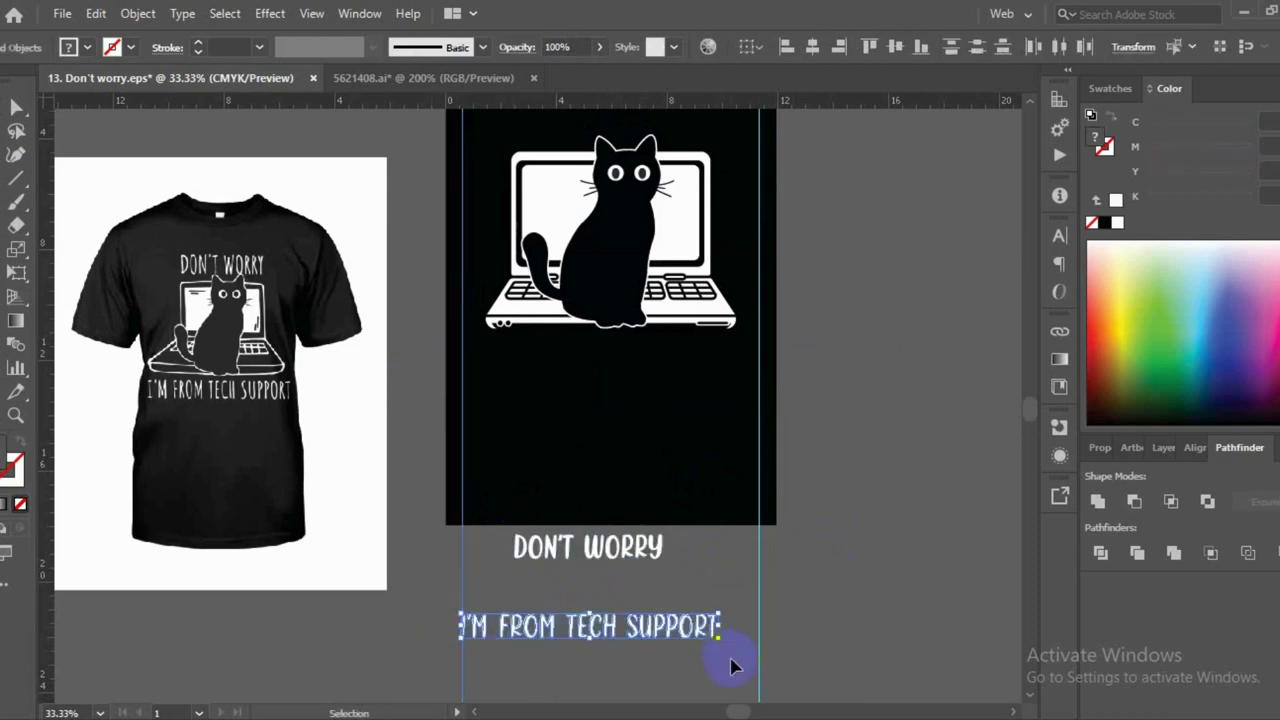
pyautogui.press('v')
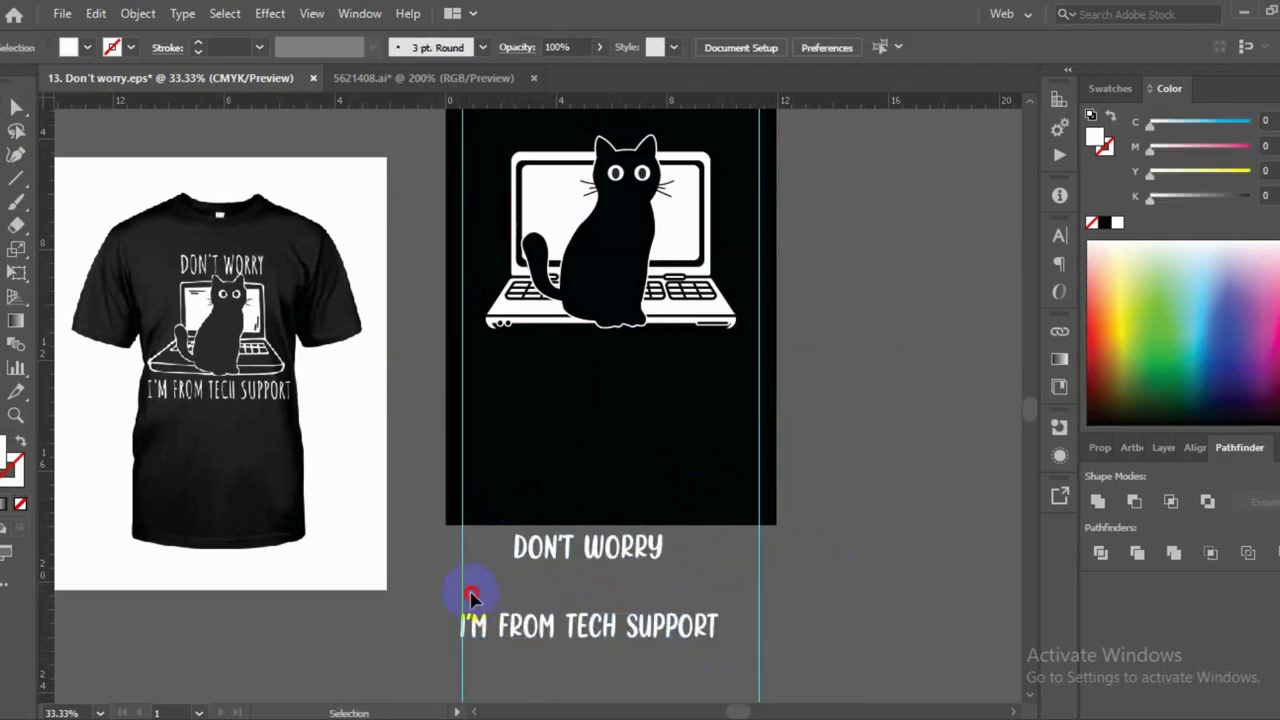
# Lock the guides and select the I'M FROM TECH SUPPORT outlines
pyautogui.click(464, 594)
pyautogui.rightClick(462, 590)
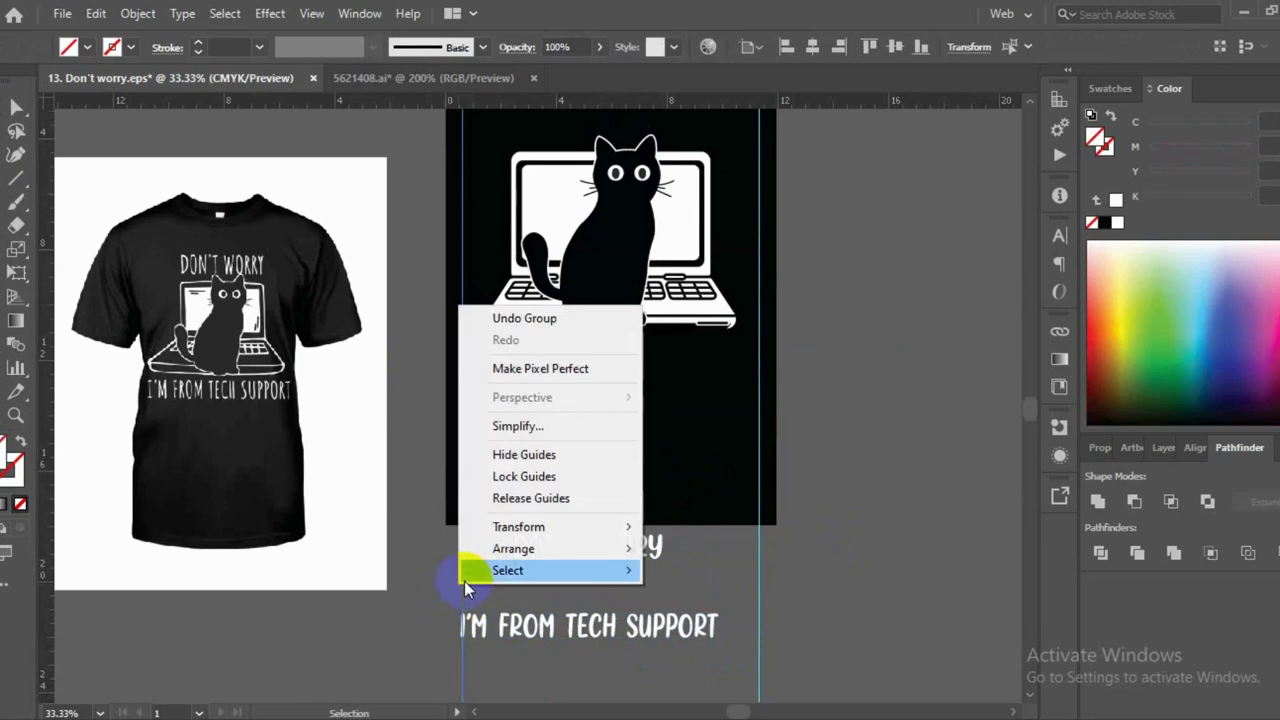
pyautogui.click(511, 478)
pyautogui.click(729, 662)
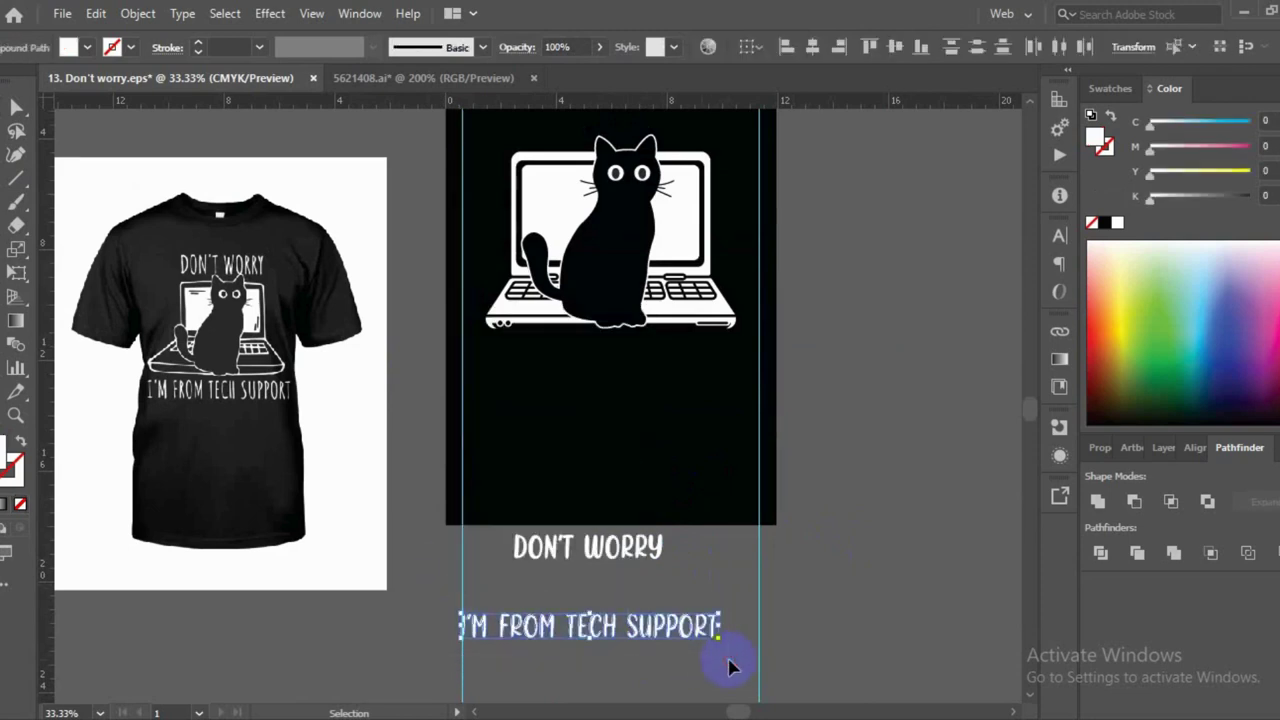
# Place I'M FROM TECH SUPPORT below the cat and DON'T WORRY above the laptop
pyautogui.press('a')
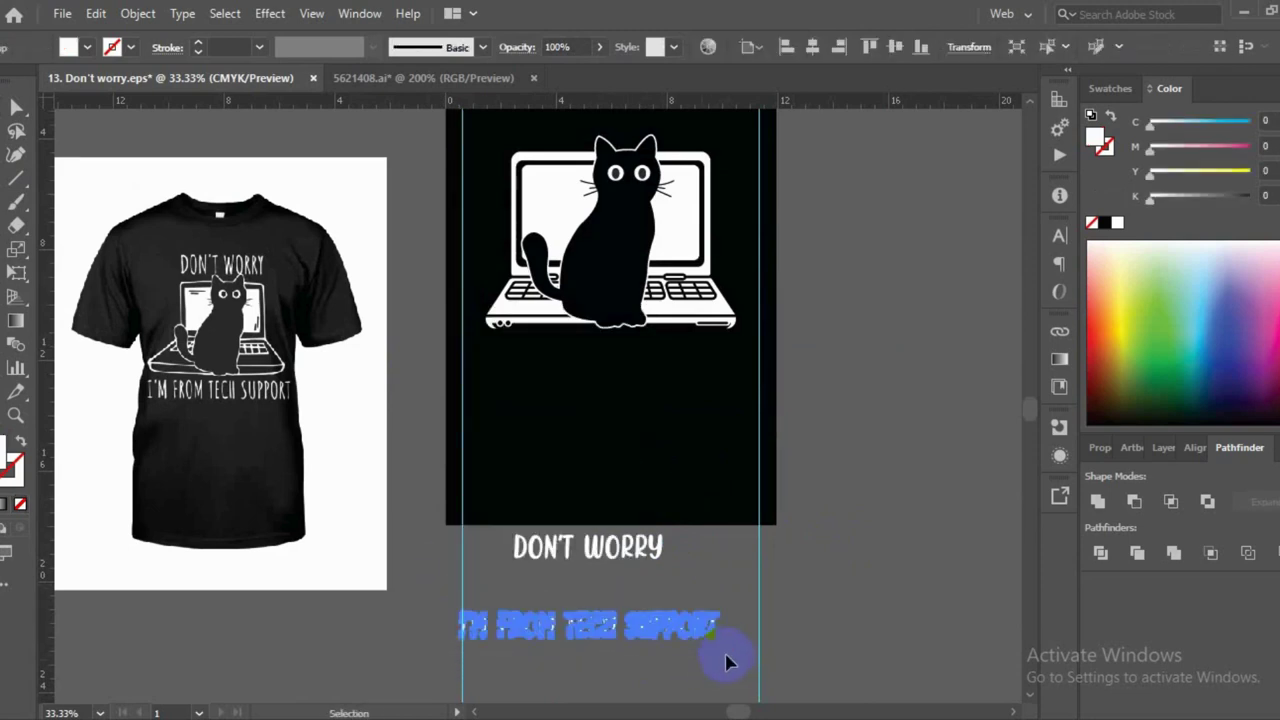
pyautogui.moveTo(702, 634)
pyautogui.mouseDown()
pyautogui.moveTo(700, 370)
pyautogui.moveTo(680, 385)
pyautogui.mouseUp()
pyautogui.moveTo(605, 552)
pyautogui.mouseDown()
pyautogui.moveTo(587, 398)
pyautogui.moveTo(617, 205)
pyautogui.mouseUp()
pyautogui.scroll(1, 617, 205)
pyautogui.scroll(1, 617, 205)
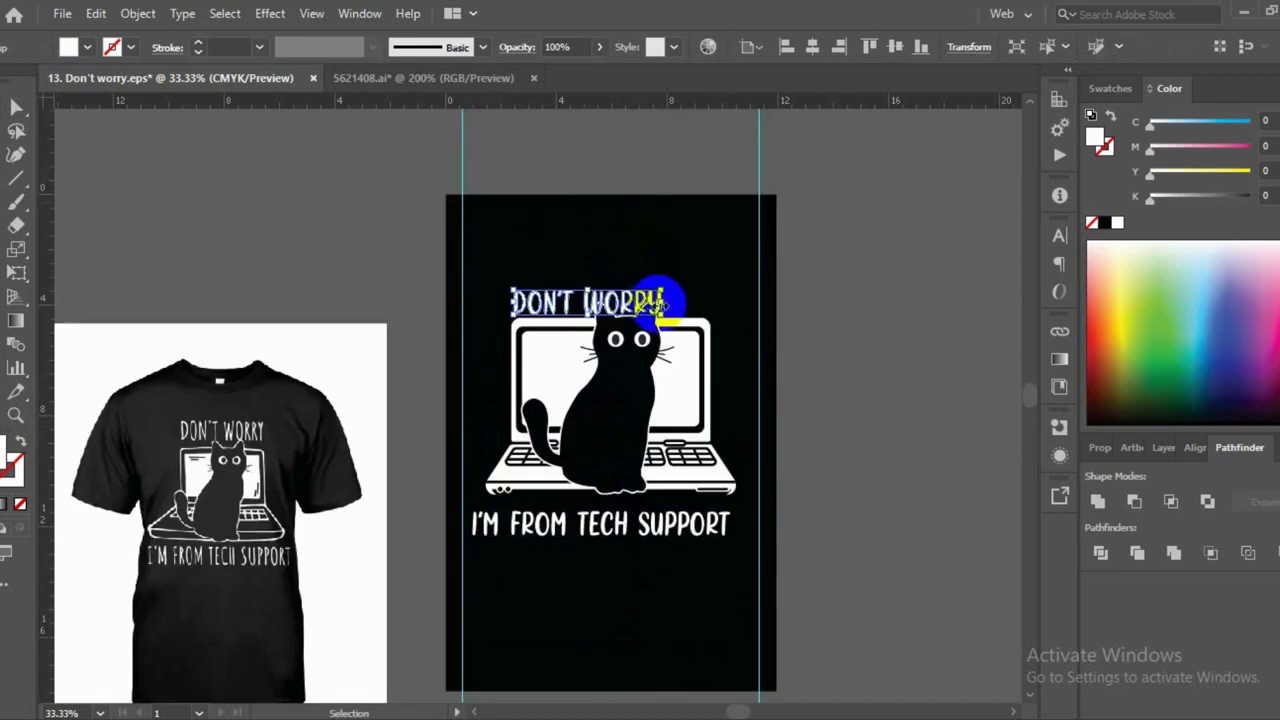
pyautogui.moveTo(660, 302)
pyautogui.mouseDown()
pyautogui.moveTo(668, 277)
pyautogui.moveTo(702, 292)
pyautogui.mouseUp()
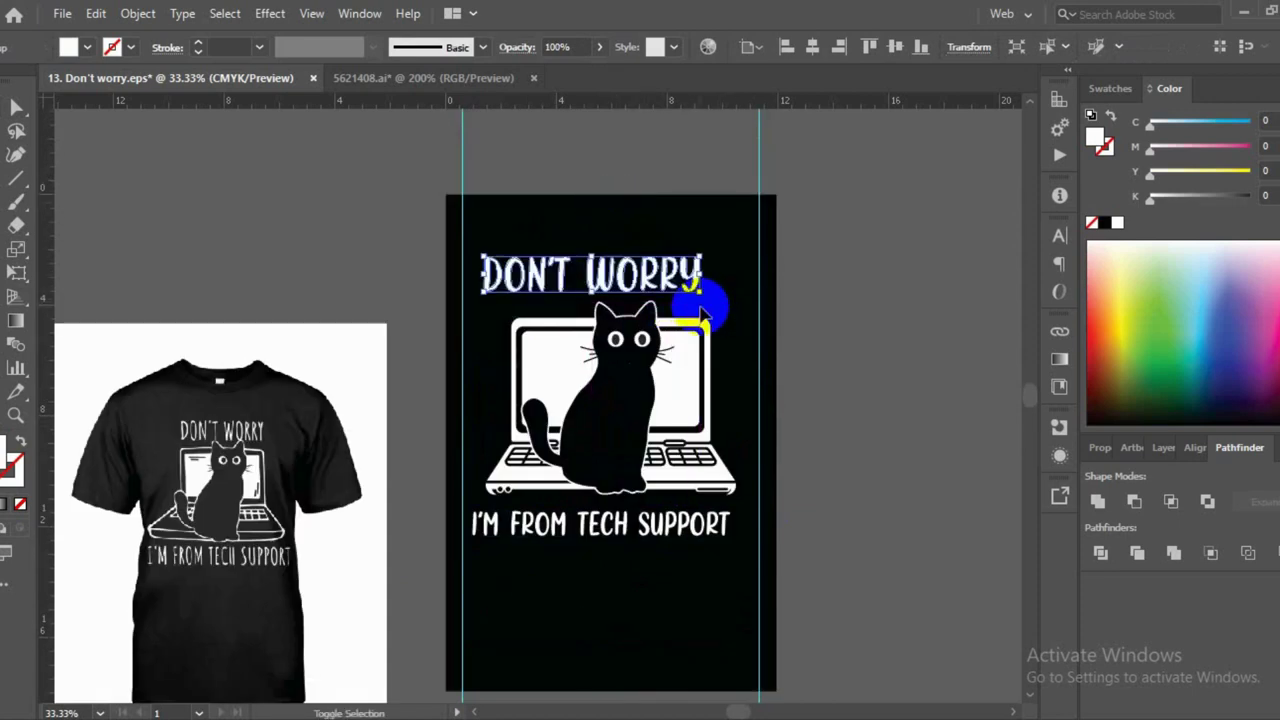
# Centre both text blocks horizontally and widen I'M FROM TECH SUPPORT slightly
pyautogui.click(812, 47)
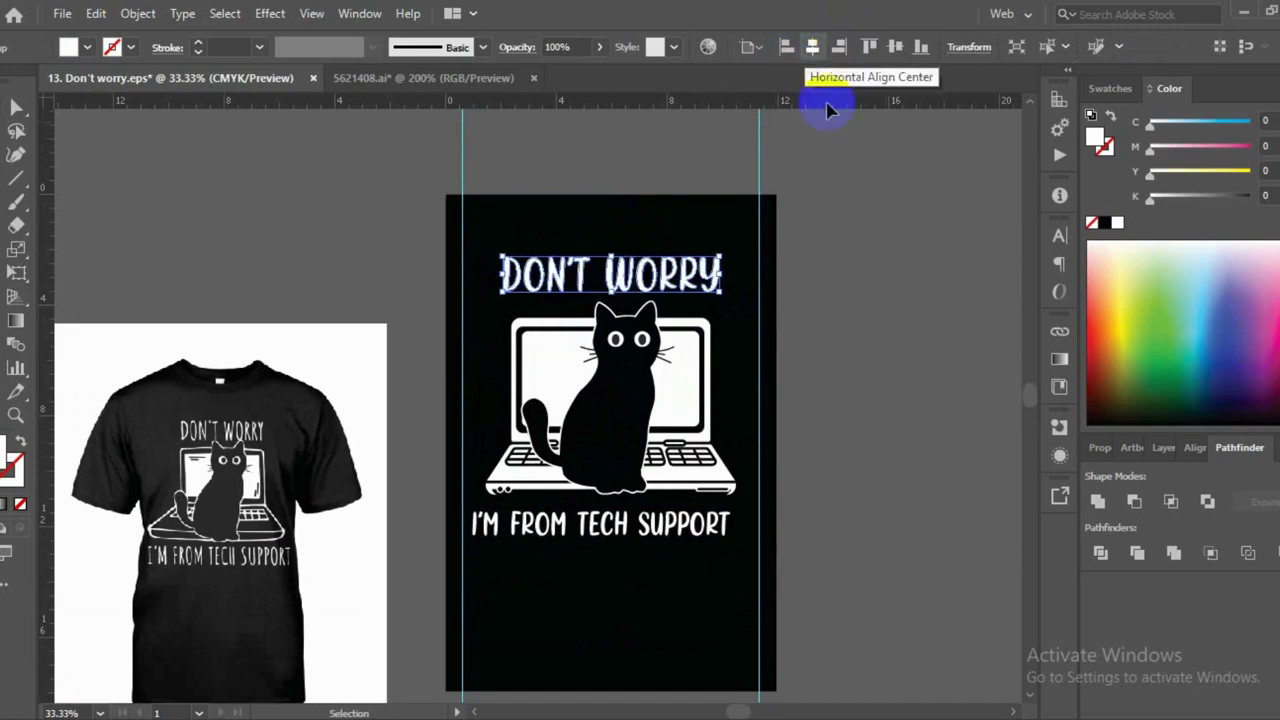
pyautogui.click(868, 222)
pyautogui.scroll(-1, 800, 330)
pyautogui.moveTo(709, 500); pyautogui.dragTo(709, 491)
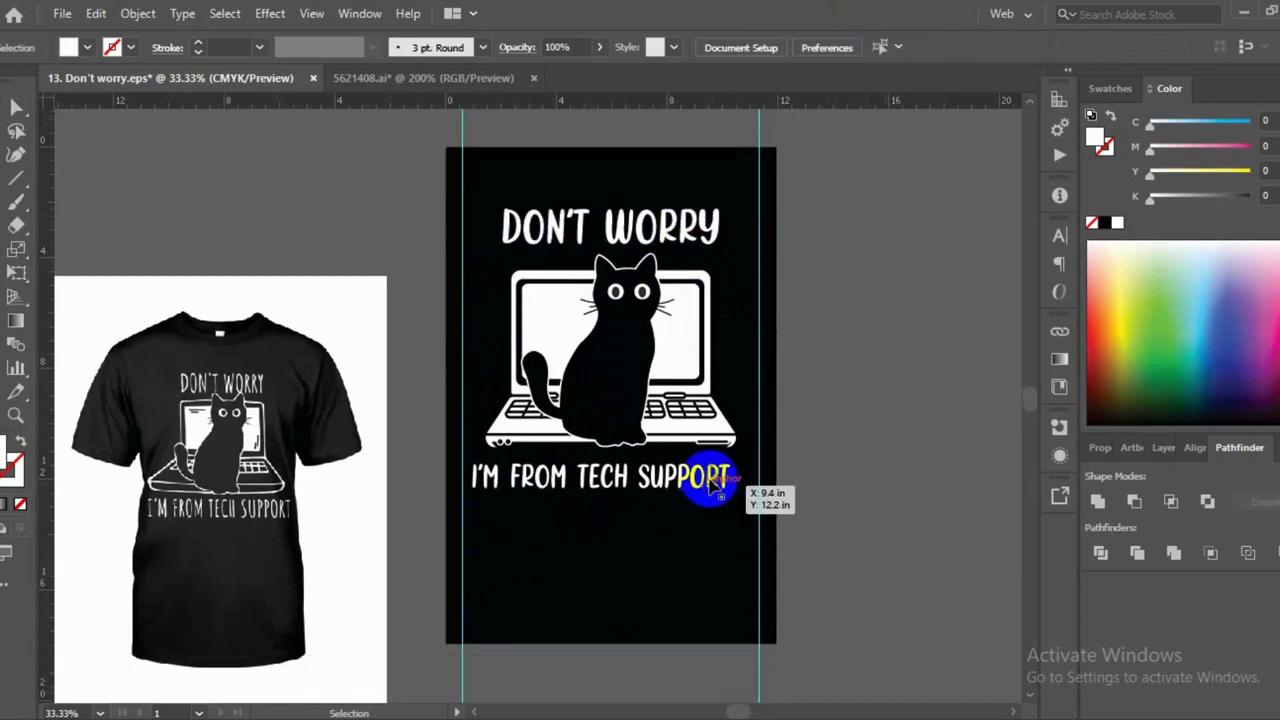
pyautogui.click(812, 47)
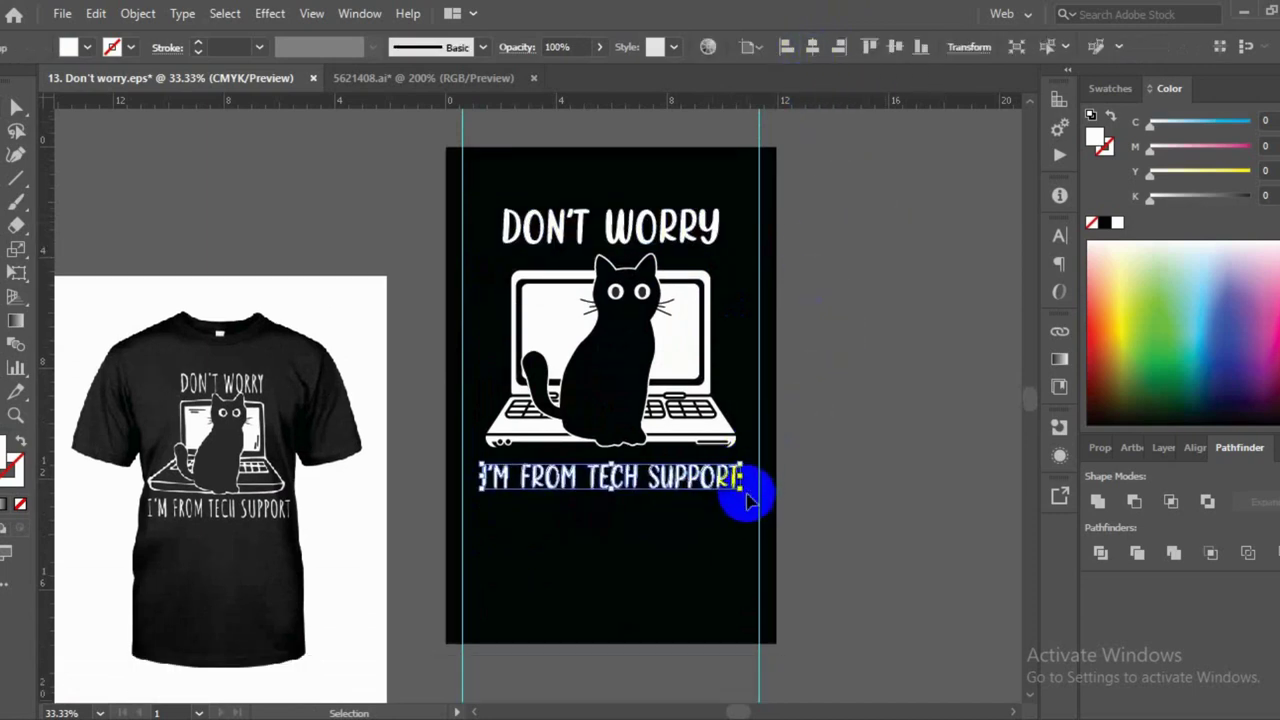
pyautogui.moveTo(744, 490); pyautogui.dragTo(750, 489)
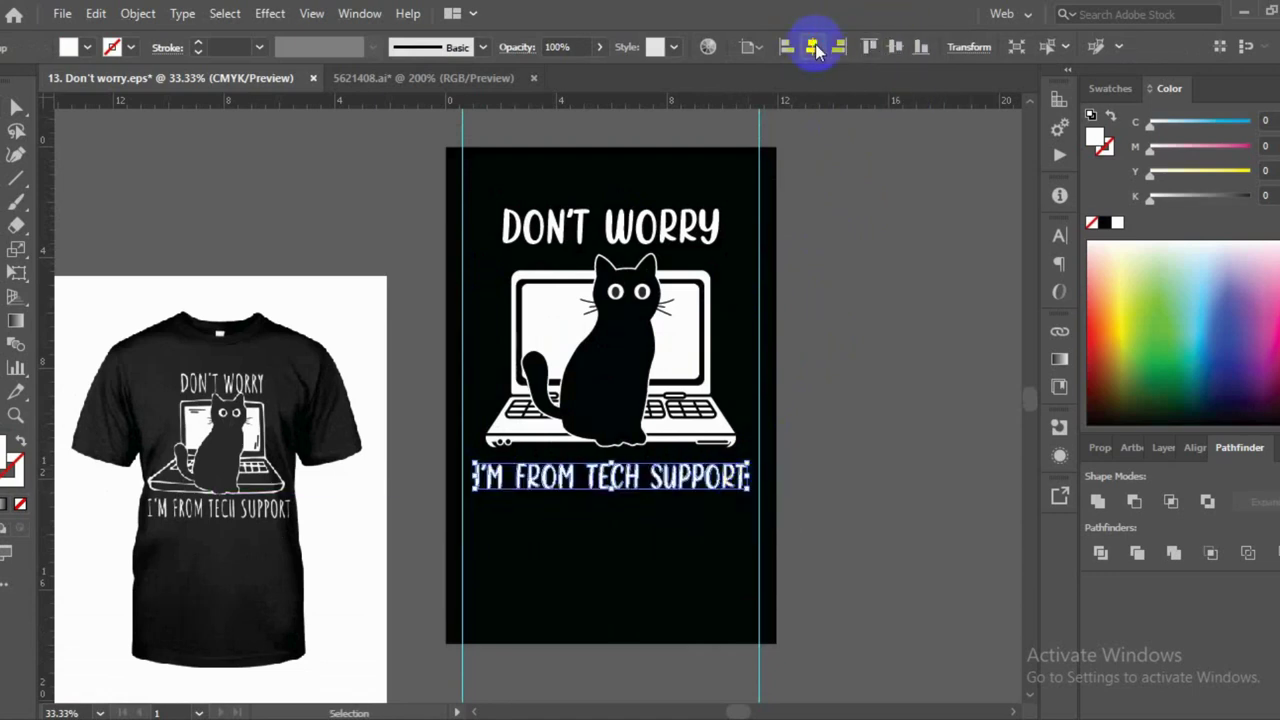
# Enlarge DON'T WORRY to about 7.81 in wide
pyautogui.click(690, 226)
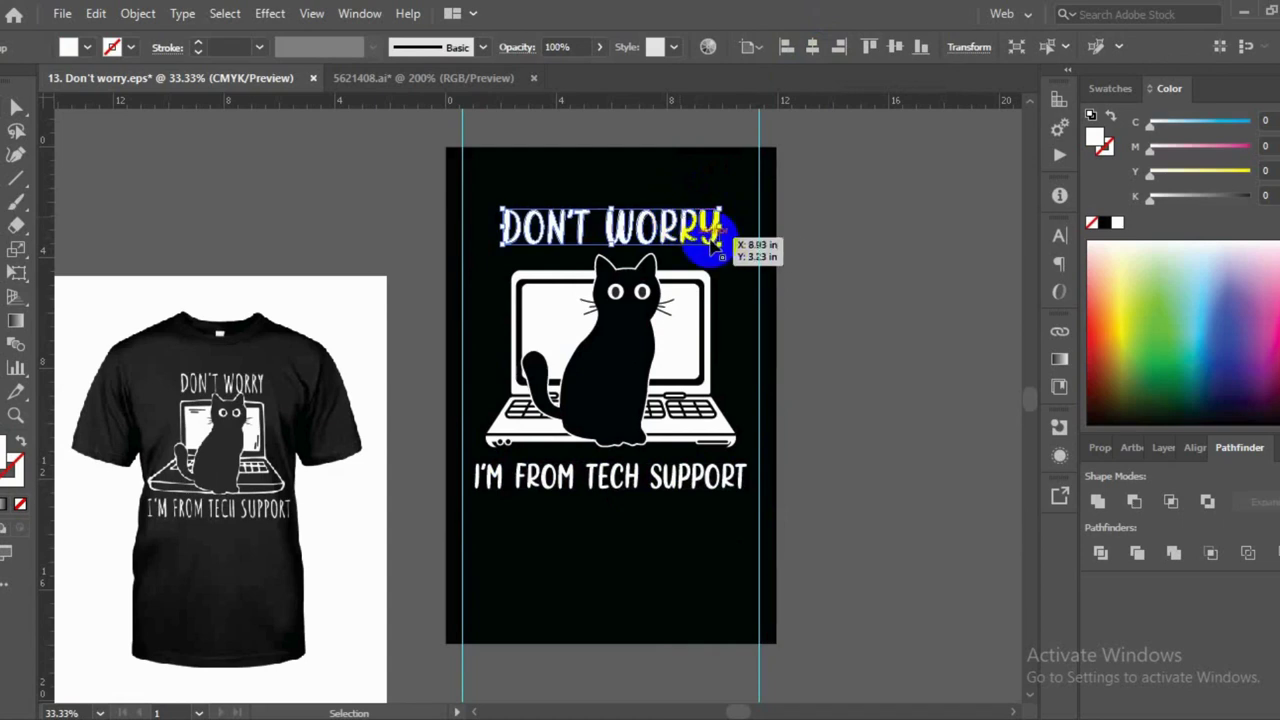
pyautogui.moveTo(720, 238); pyautogui.dragTo(722, 246)
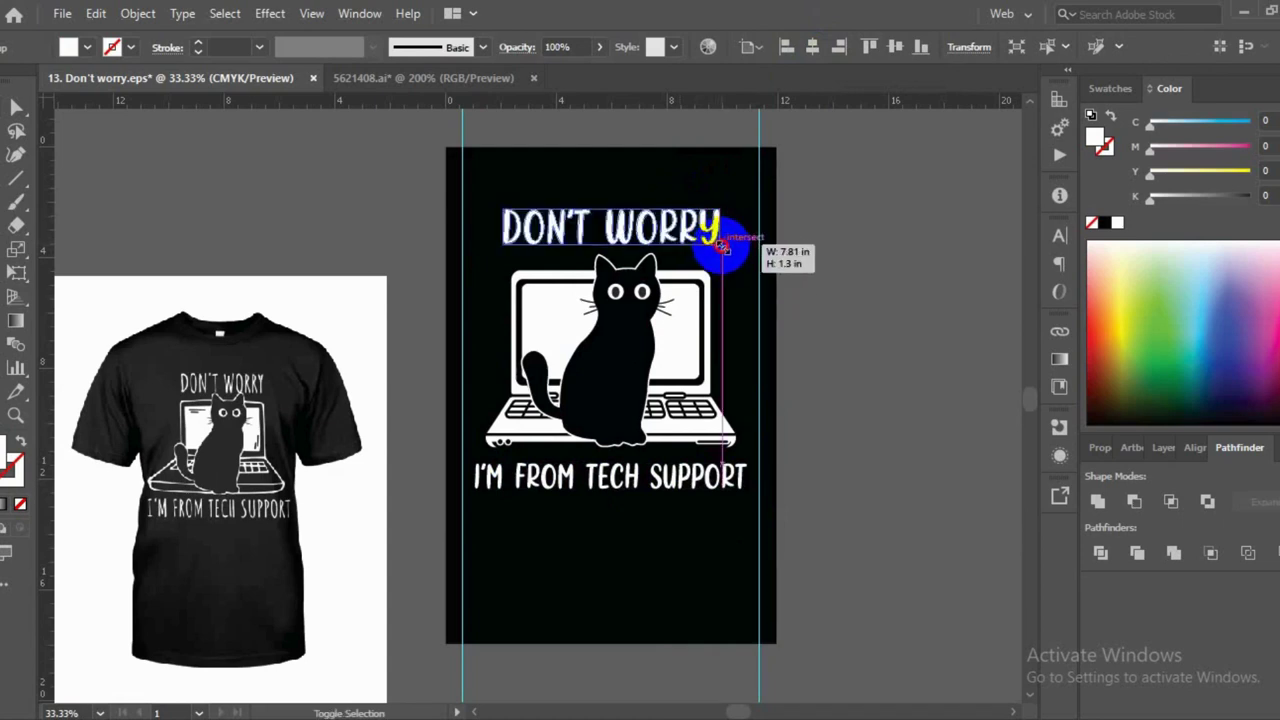
pyautogui.click(810, 45)
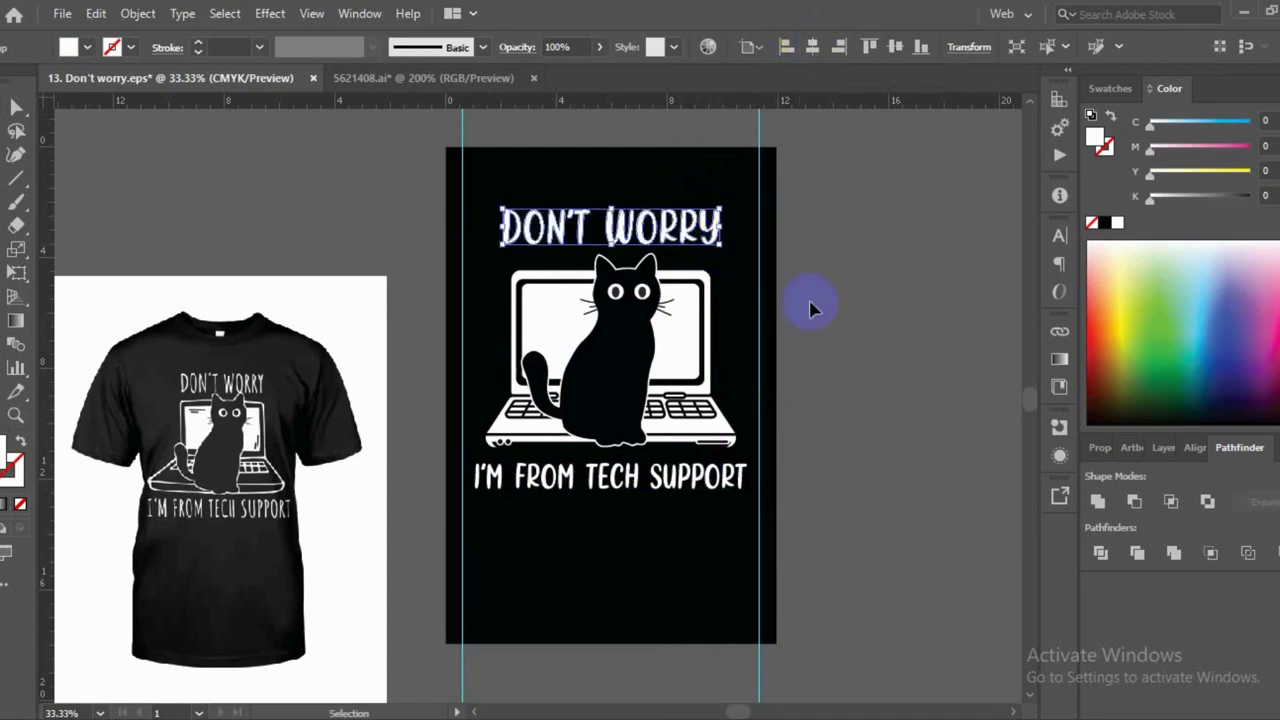
pyautogui.click(548, 200)
# Select all the artwork and scale the whole design up slightly
pyautogui.hotkey('ctrl', 'a')
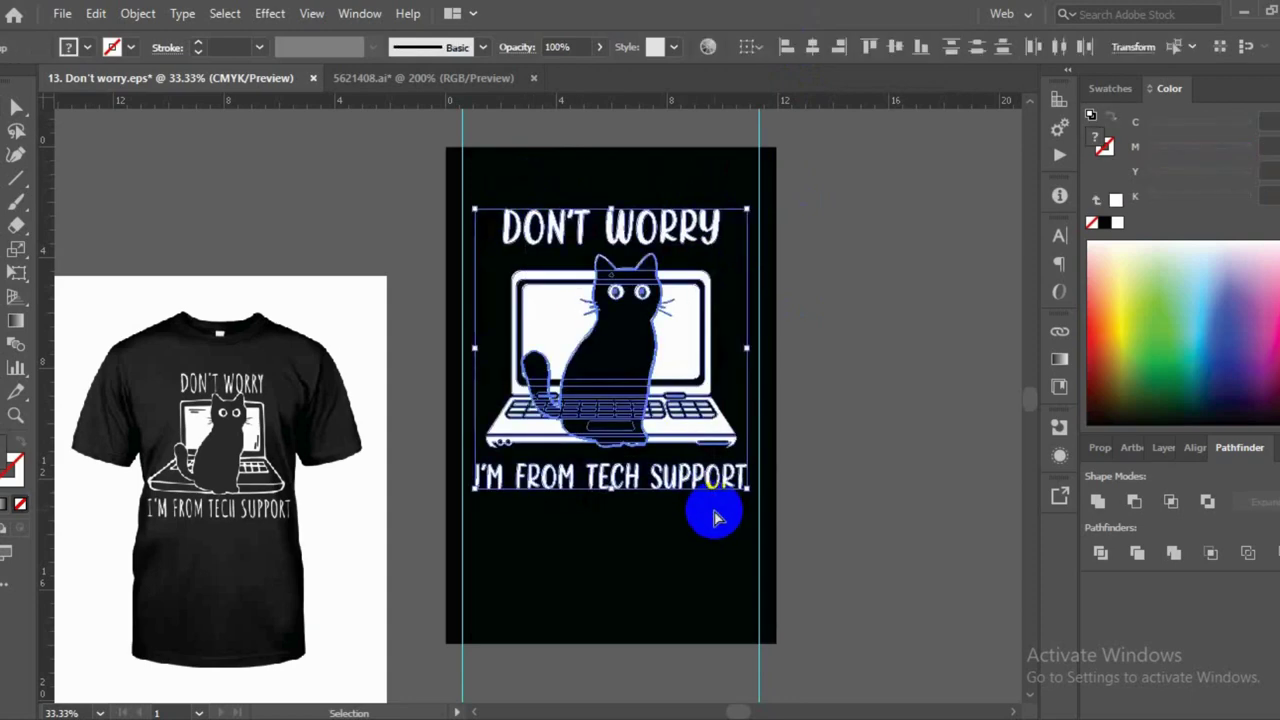
pyautogui.press('a')
pyautogui.press('v')
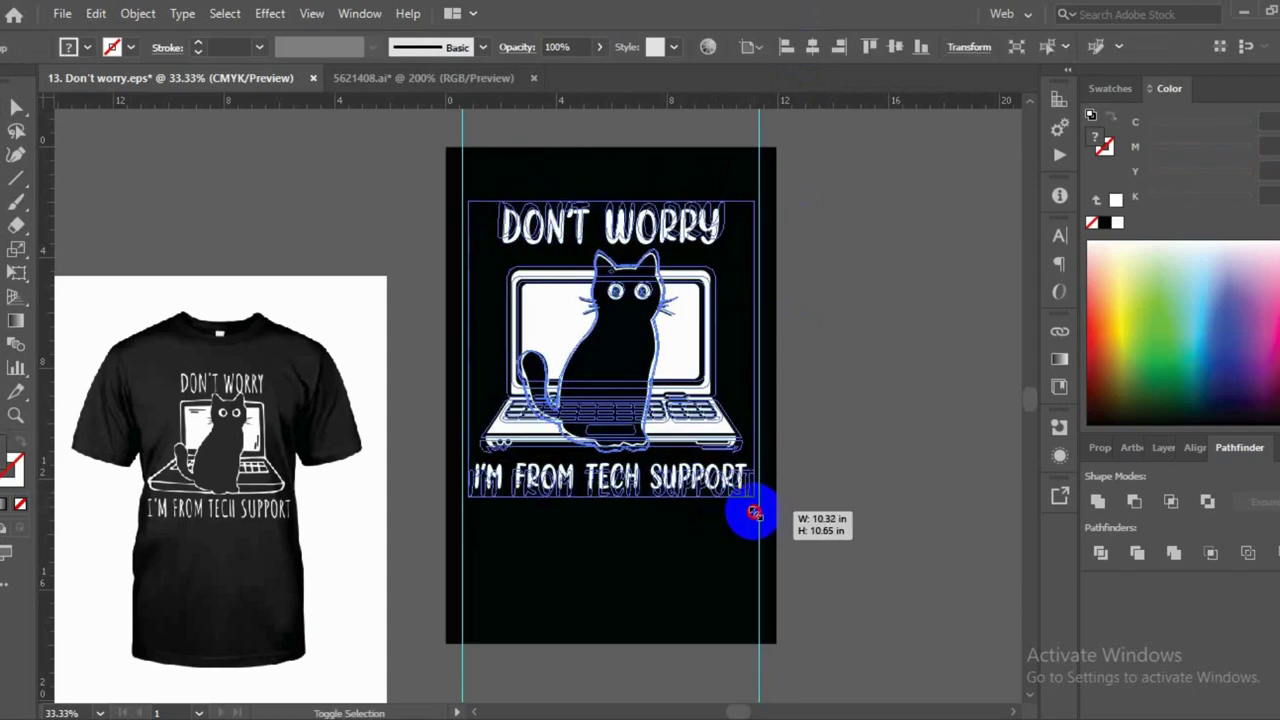
pyautogui.moveTo(745, 490); pyautogui.dragTo(754, 497)
pyautogui.click(623, 543)
# Select the reference t-shirt photo and delete it
pyautogui.scroll(-3, 623, 543)
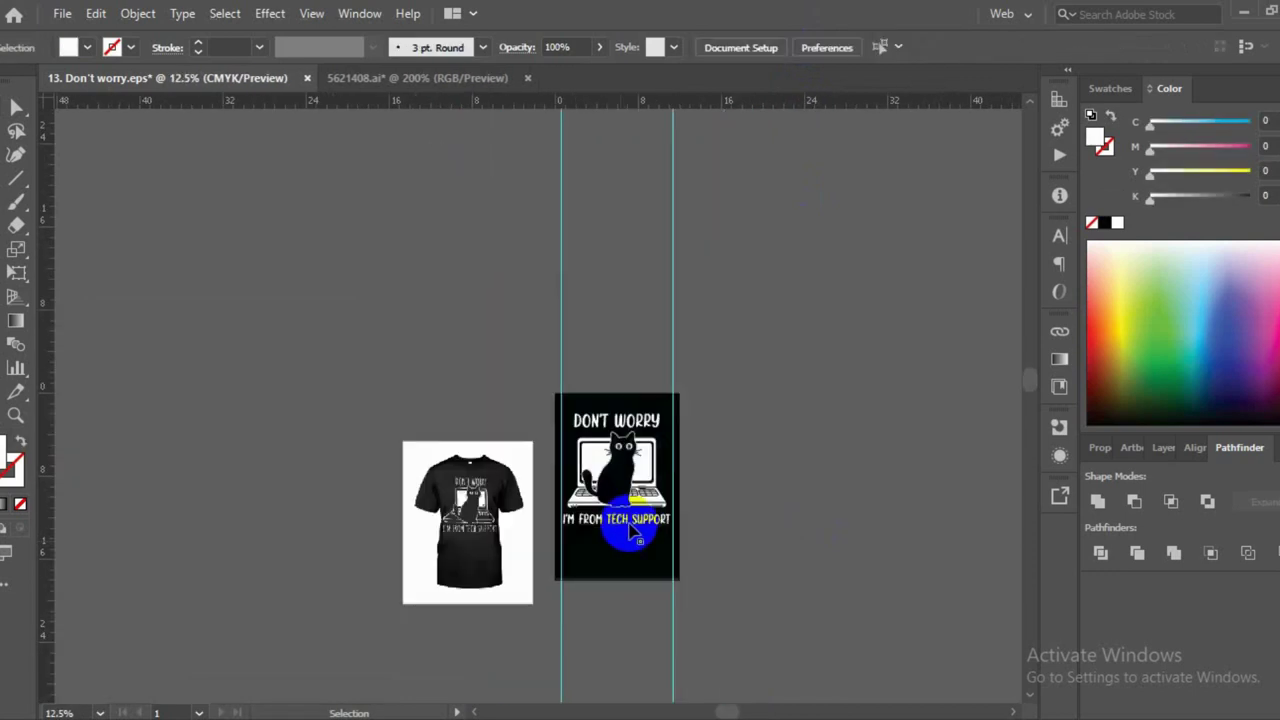
pyautogui.click(640, 456)
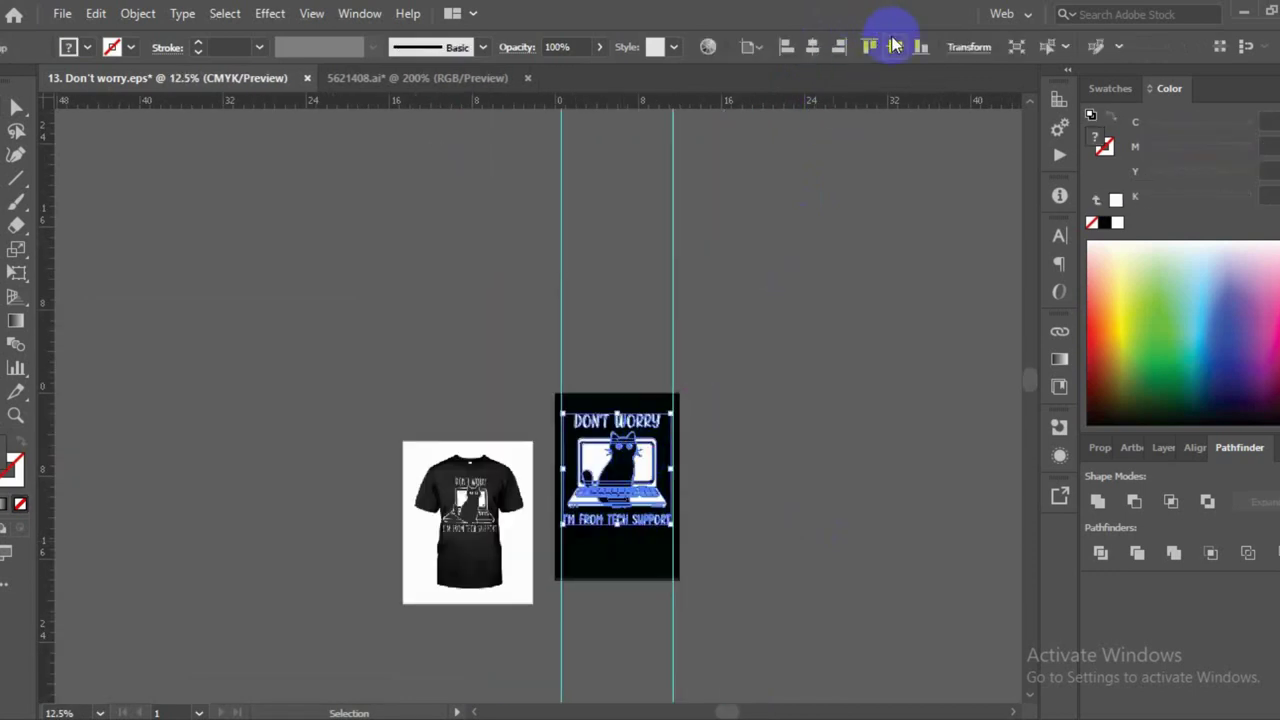
pyautogui.click(871, 380)
pyautogui.scroll(-2, 706, 611)
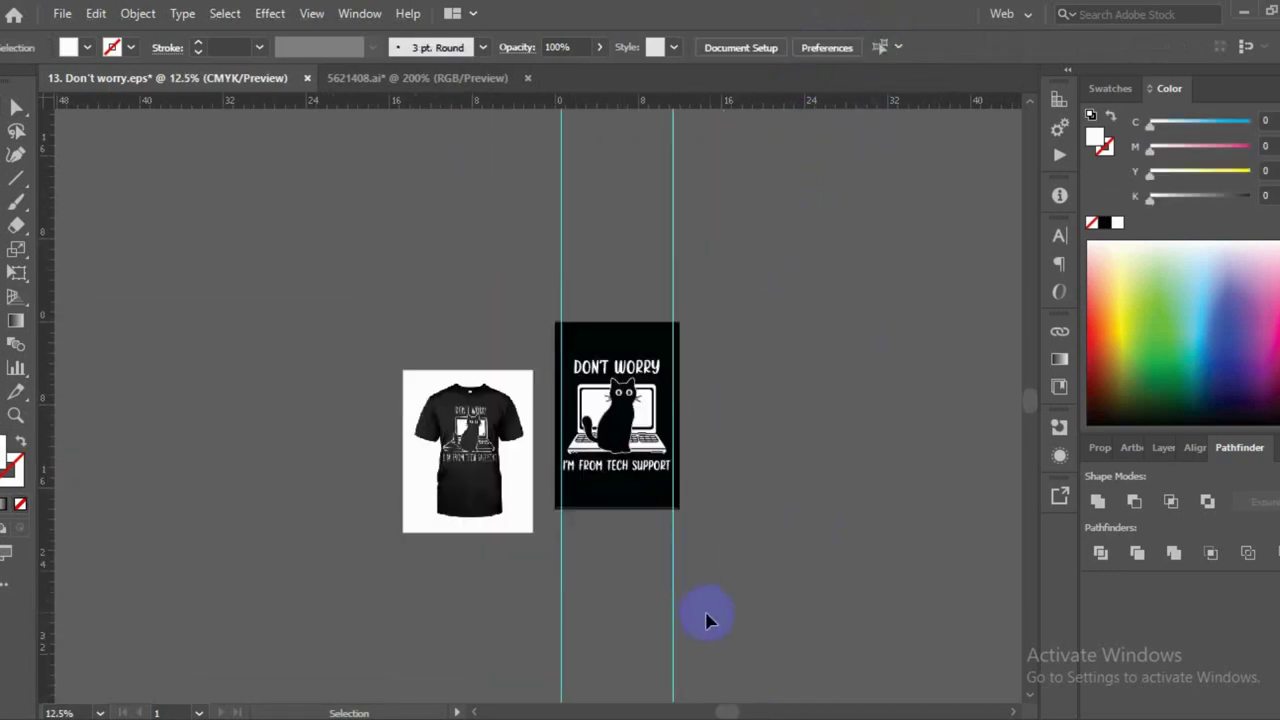
pyautogui.press('a')
pyautogui.click(475, 480)
pyautogui.press('v')
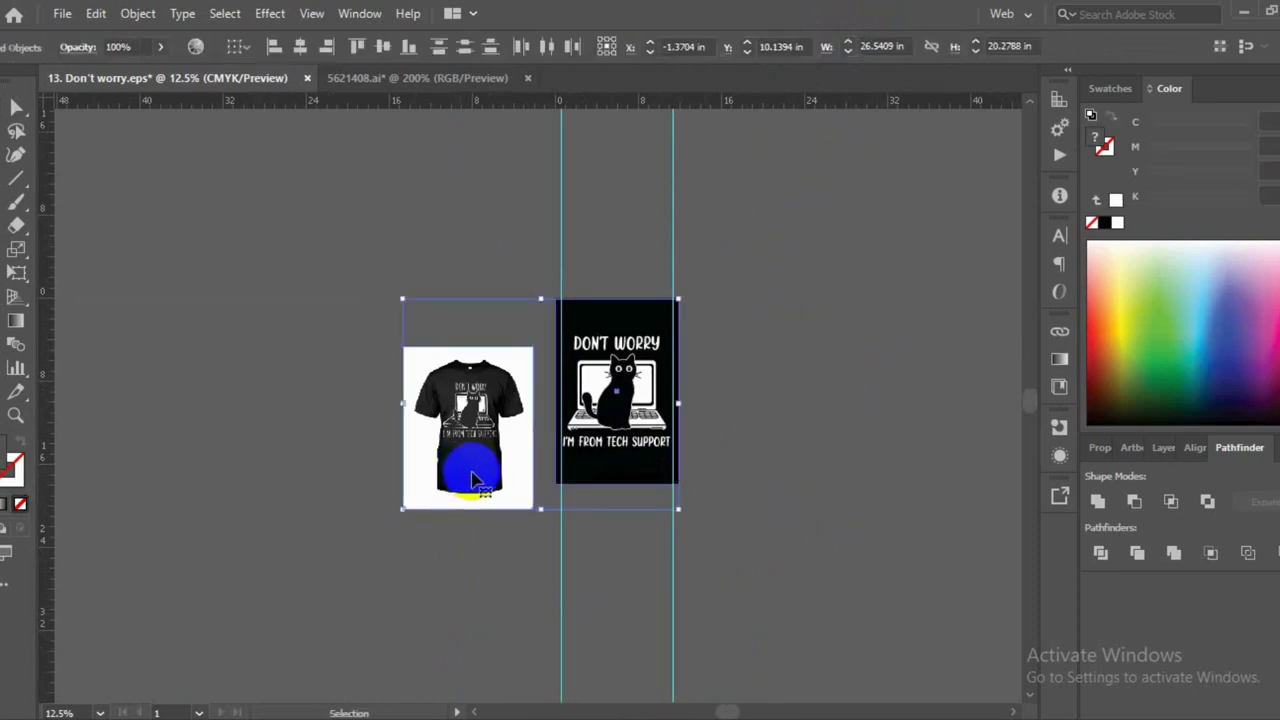
pyautogui.click(290, 333)
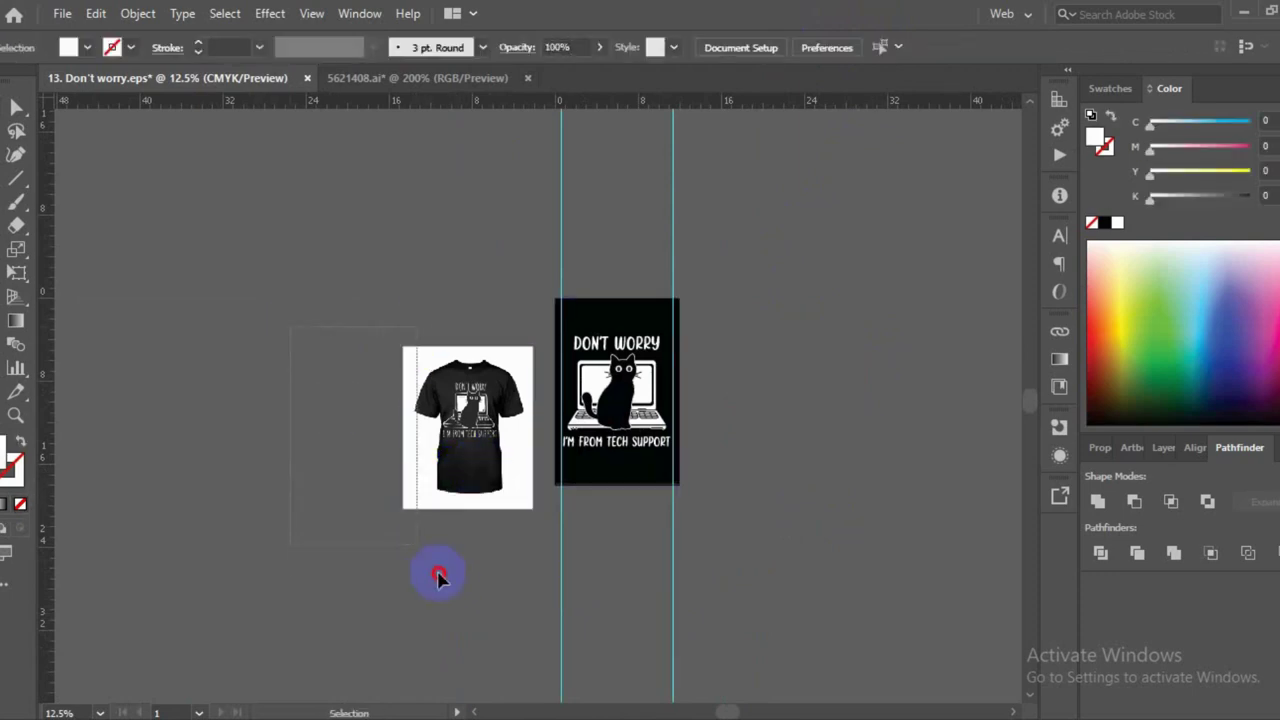
pyautogui.moveTo(440, 577); pyautogui.dragTo(446, 590)
pyautogui.press('Delete')
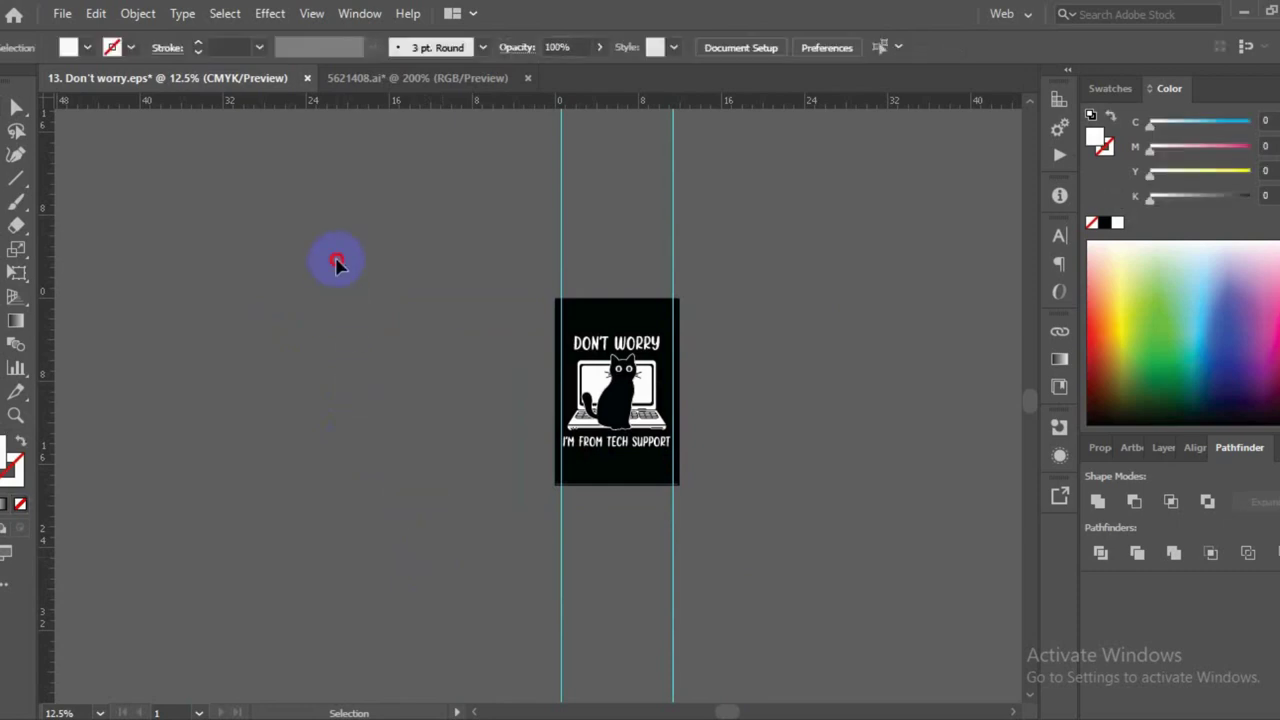
# Save the document as Don't worry.eps
pyautogui.moveTo(337, 262); pyautogui.dragTo(838, 563)
pyautogui.click(838, 563)
pyautogui.hotkey('ctrl', 's')
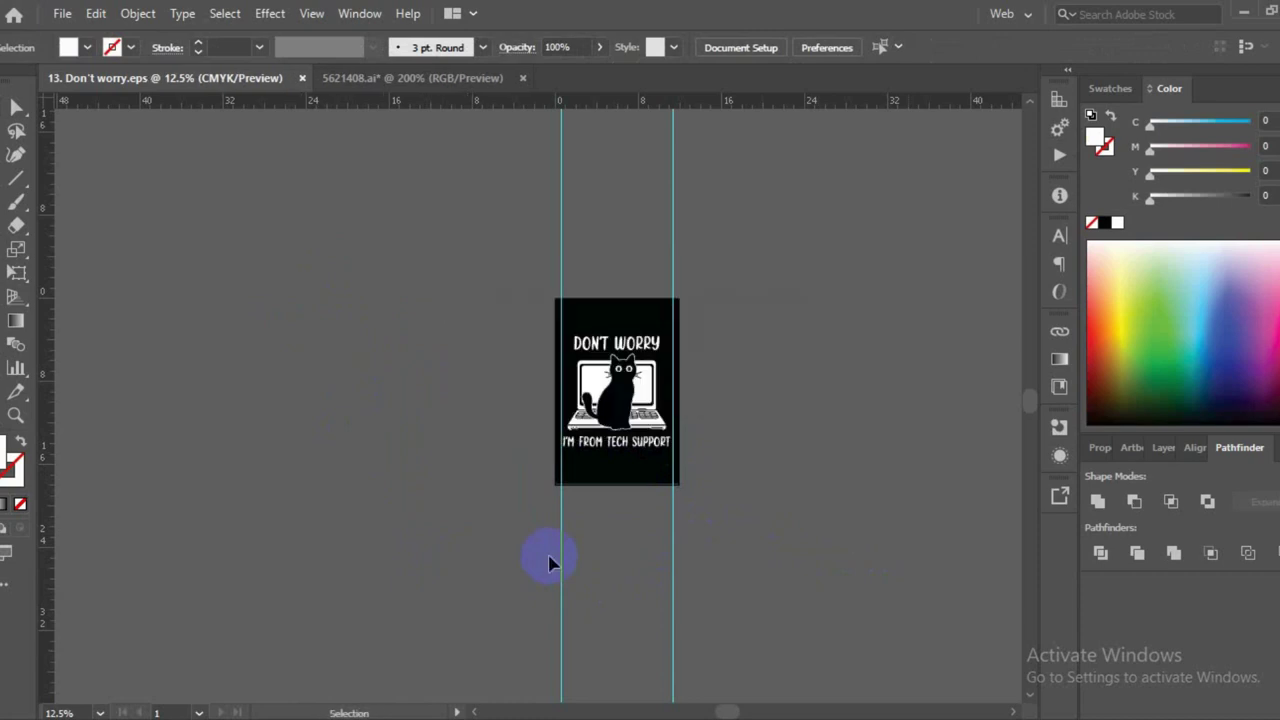
# Save the design as '13. Don't worry.ai' in Adobe Illustrator format with default options
pyautogui.click(60, 13)
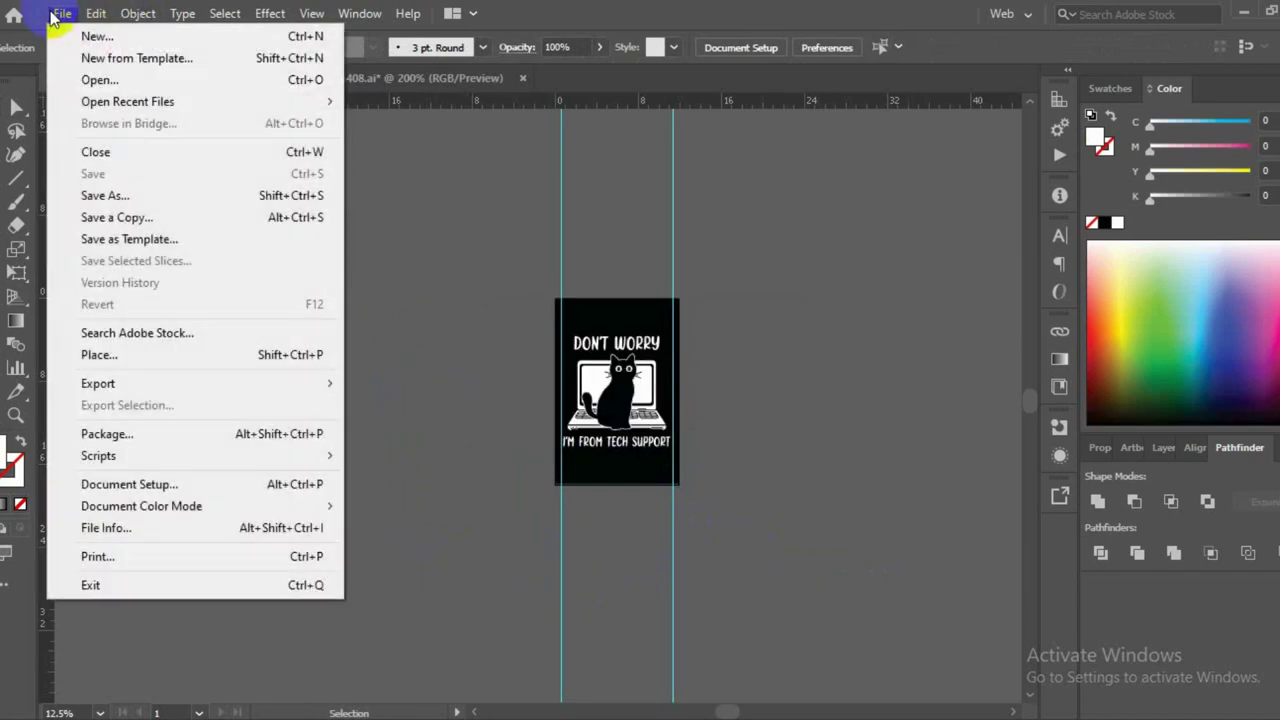
pyautogui.click(110, 195)
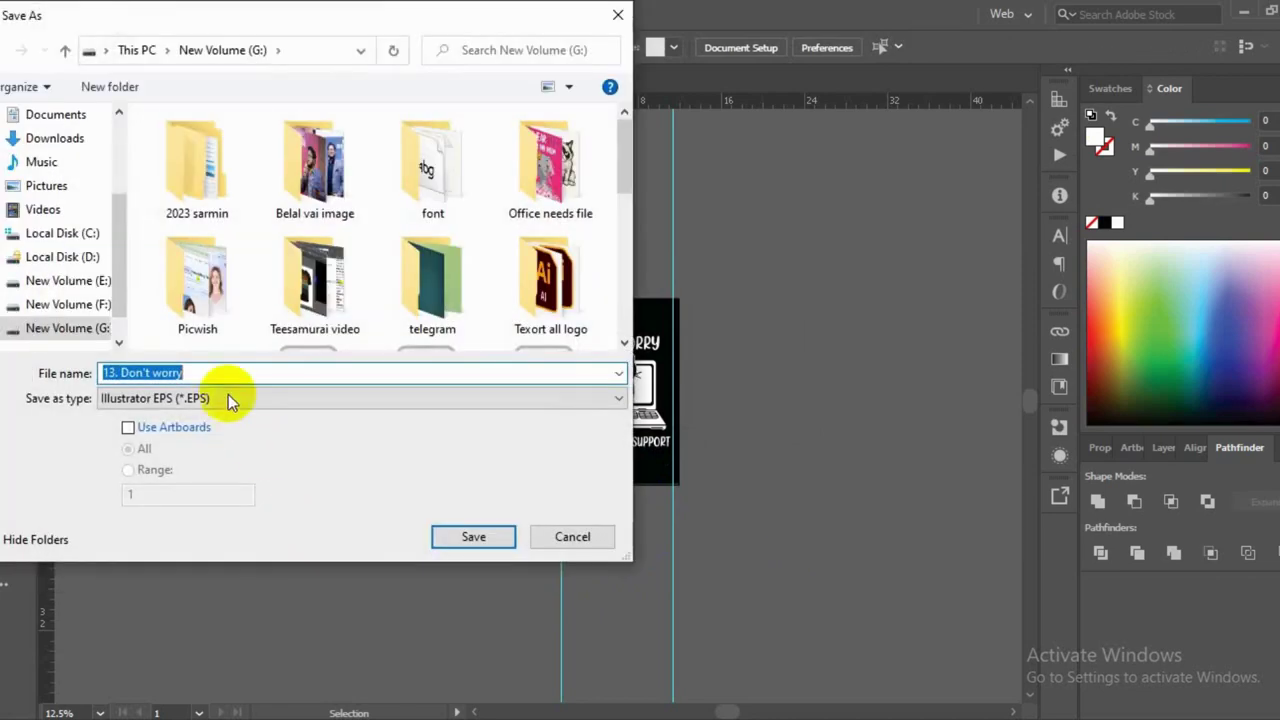
pyautogui.click(205, 400)
pyautogui.click(206, 417)
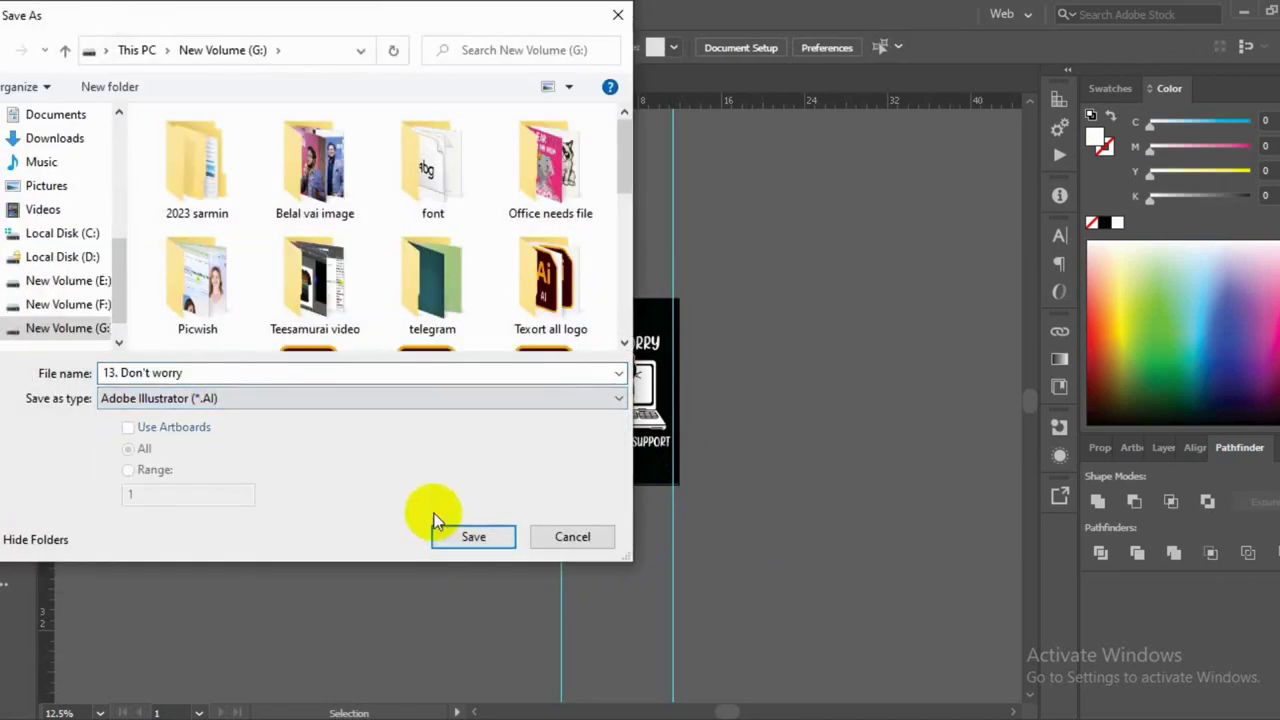
pyautogui.click(463, 552)
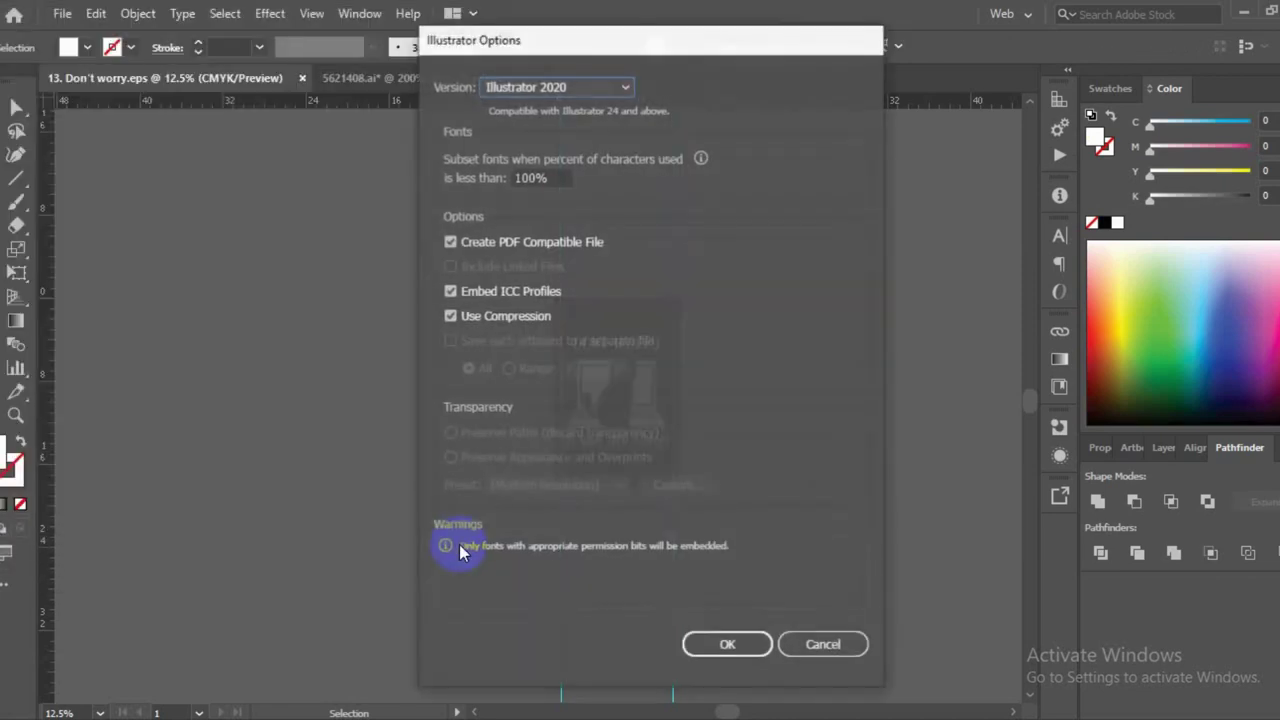
pyautogui.click(695, 645)
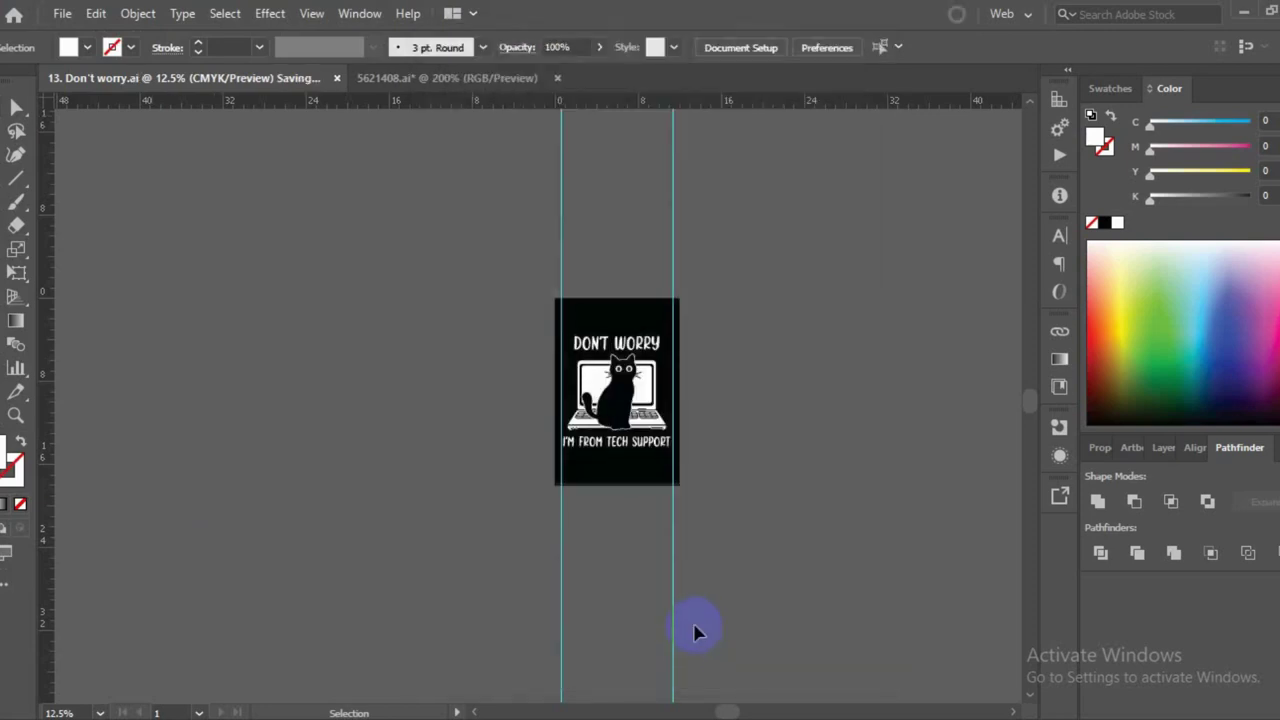